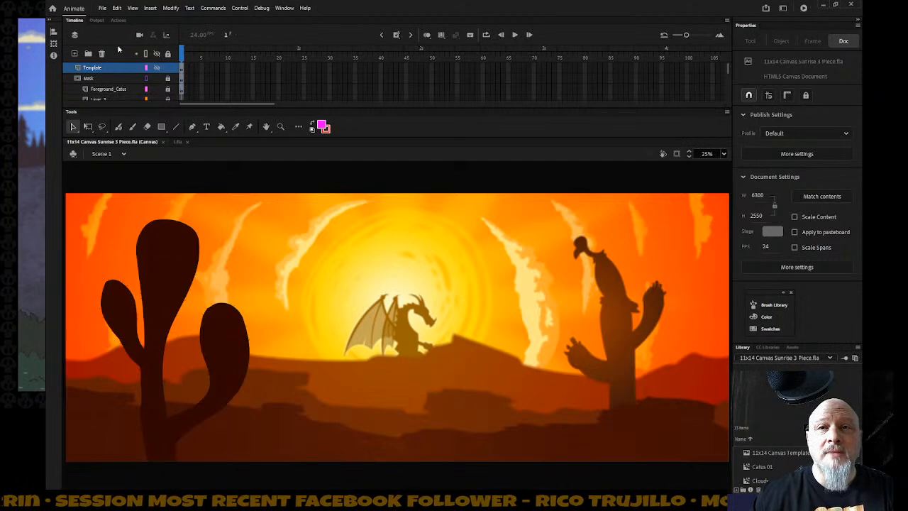
Show the Template layer and fill the borders of all three canvas frames with magenta using the Paint Bucket
left_click(157, 67)
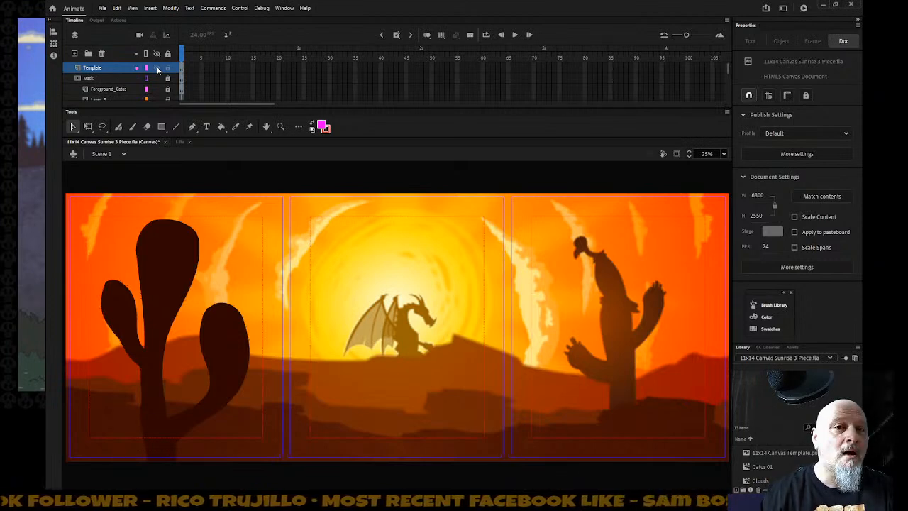
left_click(220, 126)
left_click(212, 205)
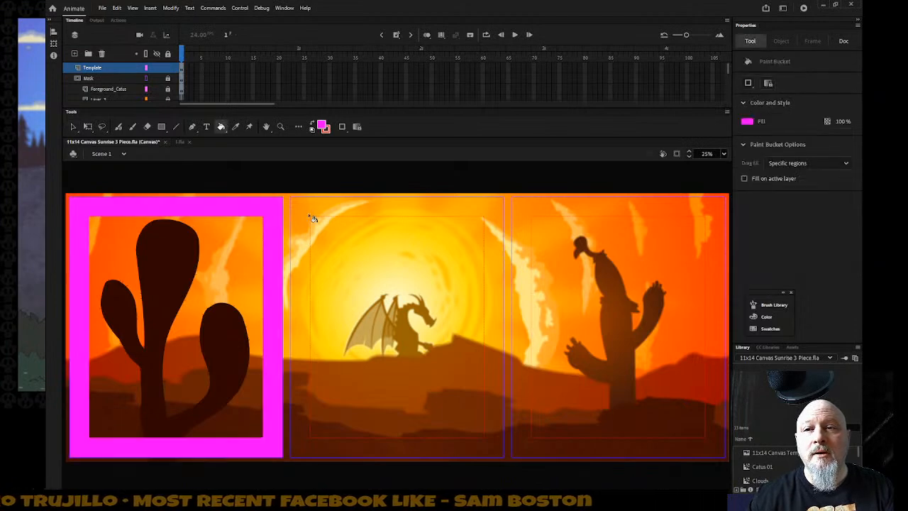
left_click(358, 212)
left_click(538, 213)
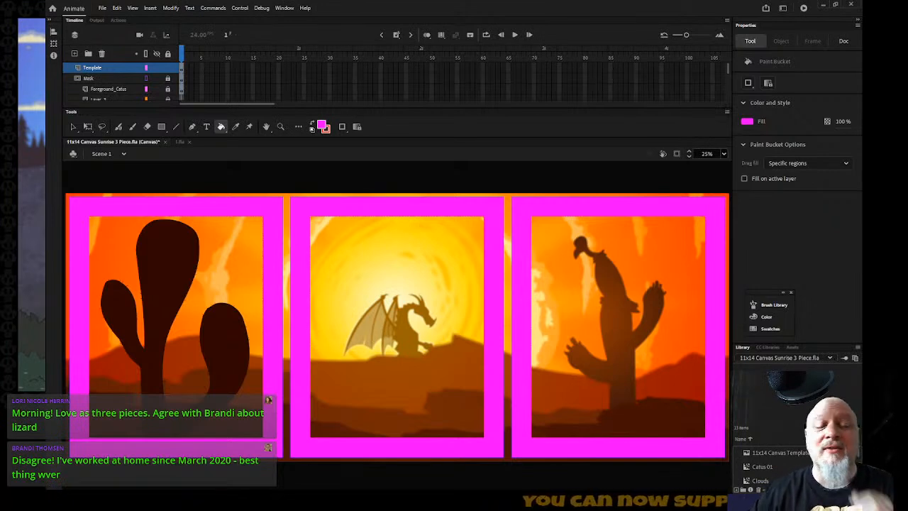
Delete the magenta fills from the three canvas frames and hide the Template layer
key("v")
left_click(139, 200)
key("Delete")
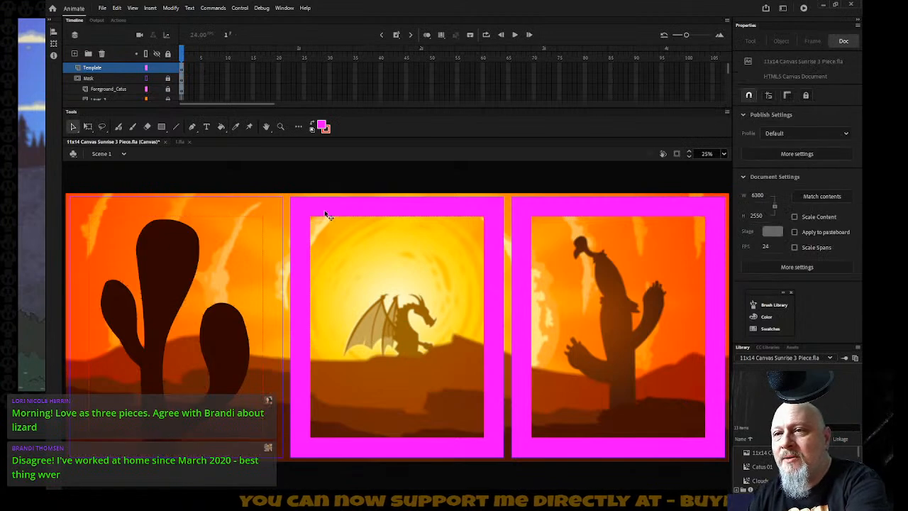
left_click(332, 209)
key("Delete")
left_click(558, 214)
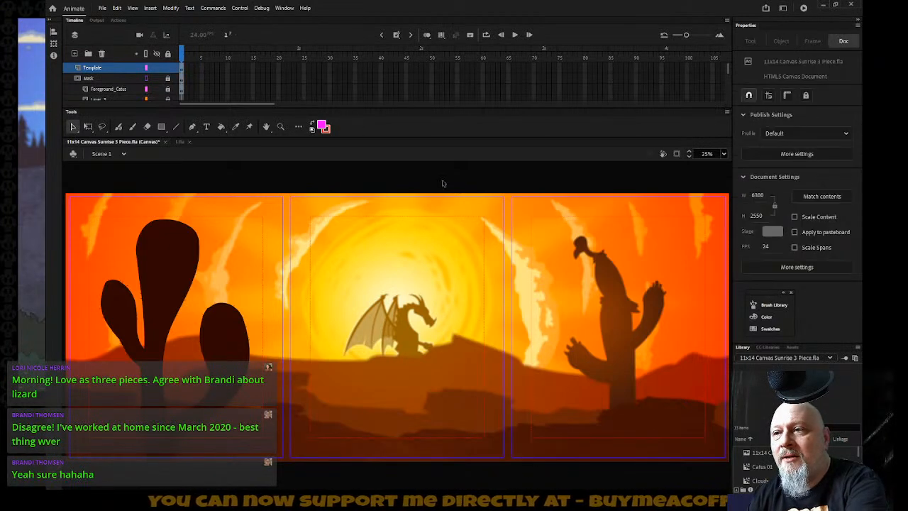
left_click(156, 68)
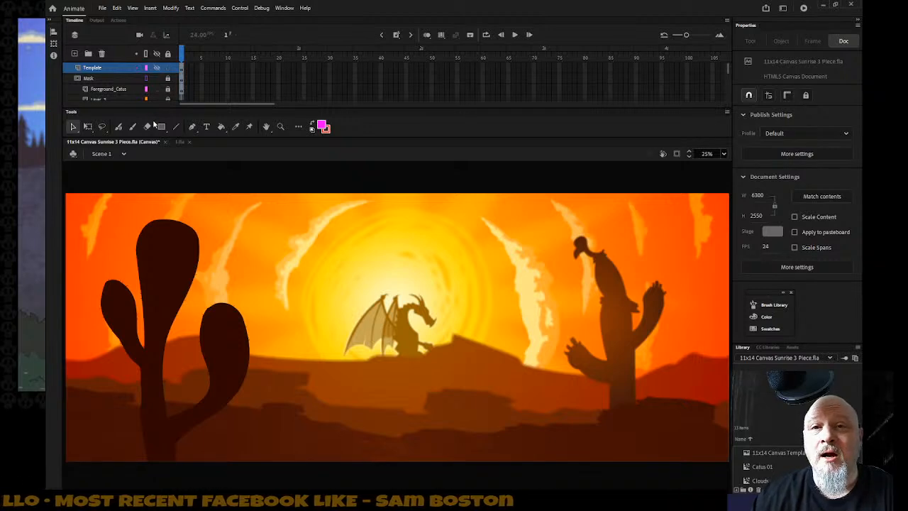
Save the 11x14 Canvas Sunrise 3 Piece document and close it
left_click(102, 8)
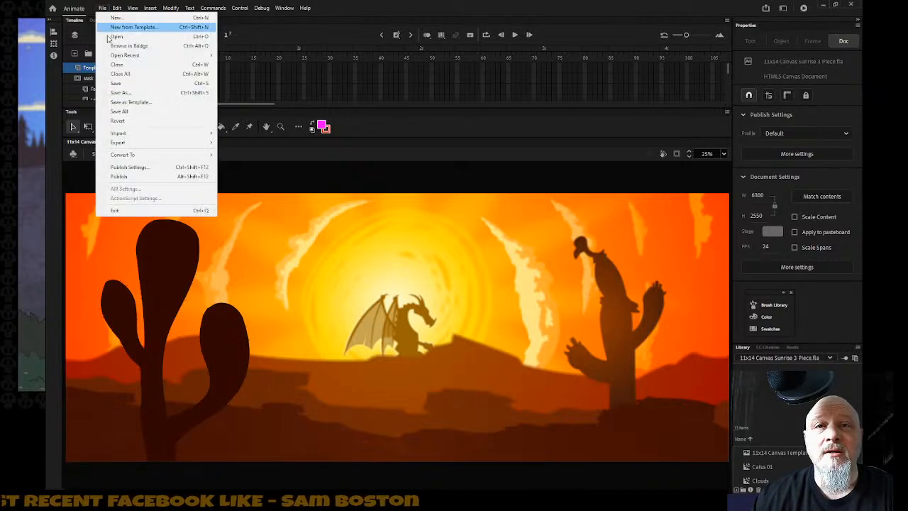
left_click(117, 84)
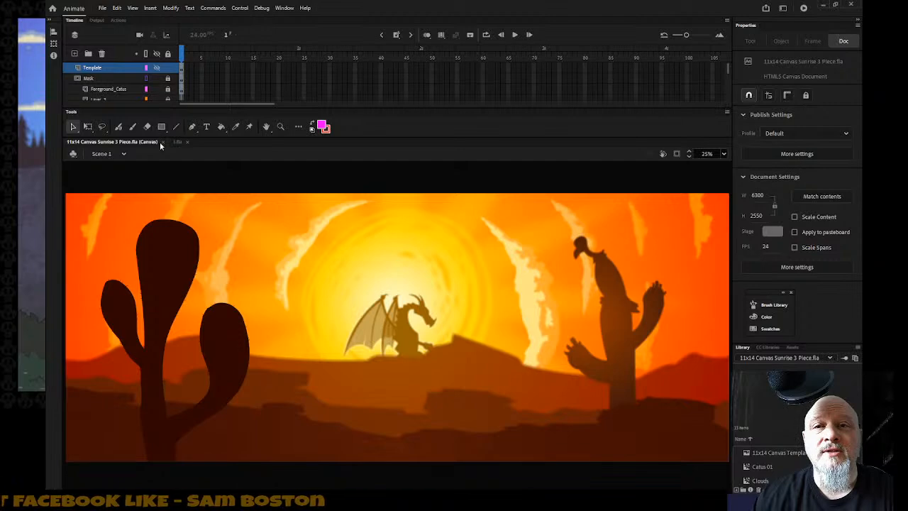
left_click(162, 142)
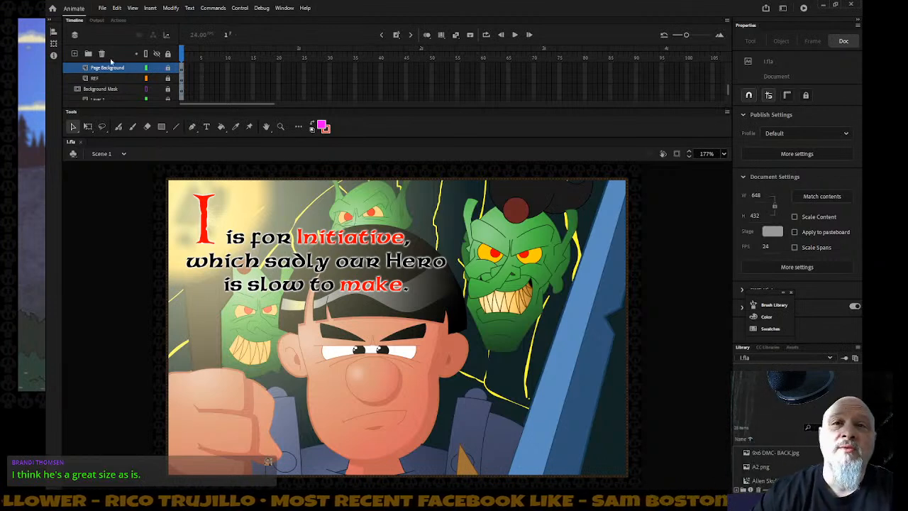
Hide the Text, Hero, Gobo Leader, Gobo 01 and Gobo 02 layers so only the cave background artwork shows
scroll(121, 80, "up", 2)
scroll(121, 79, "up", 3)
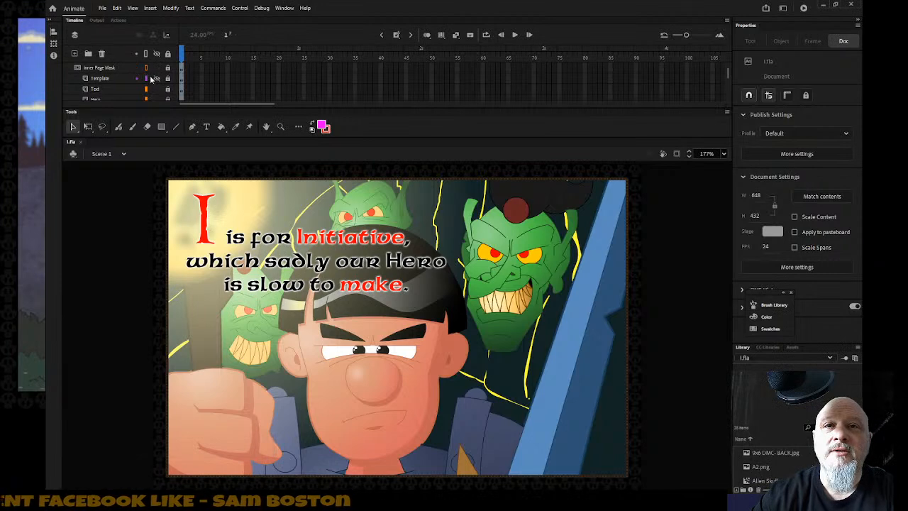
left_click(158, 88)
scroll(159, 90, "down", 1)
left_click(158, 89)
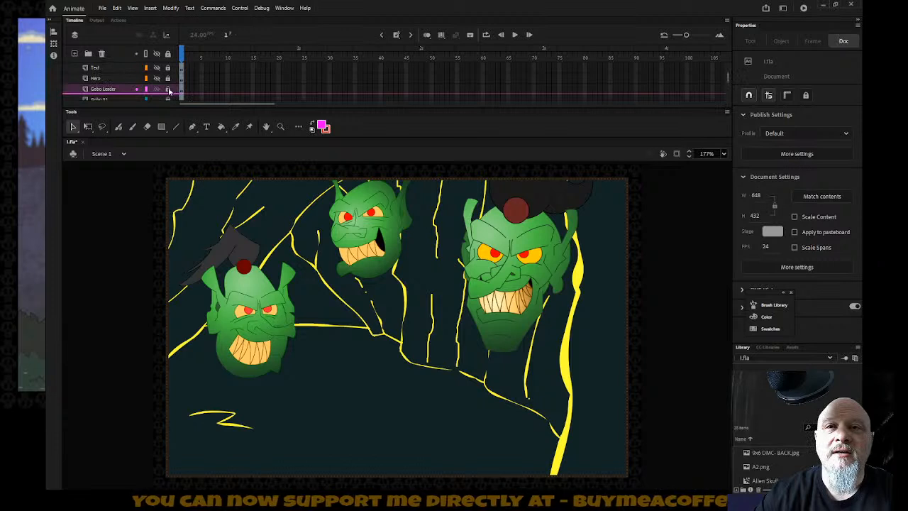
left_click(158, 89)
scroll(161, 91, "down", 1)
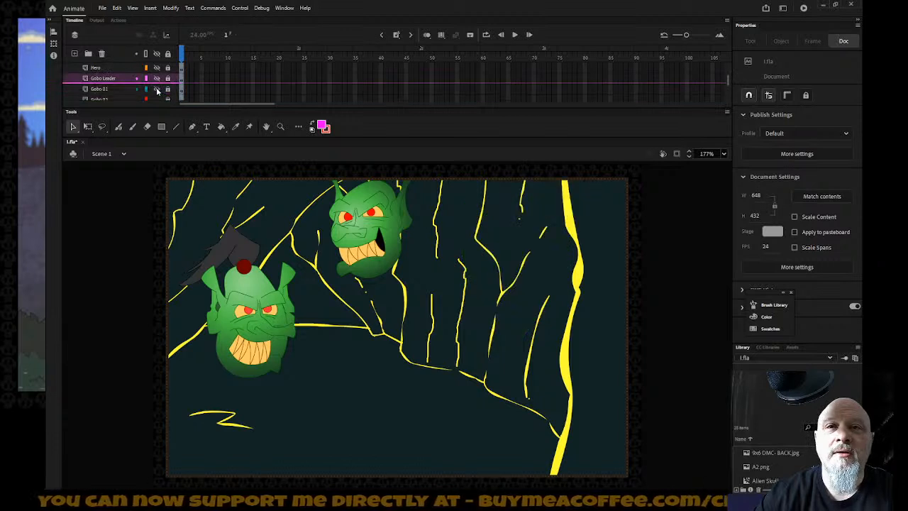
left_click(157, 88)
scroll(158, 89, "down", 1)
left_click(157, 88)
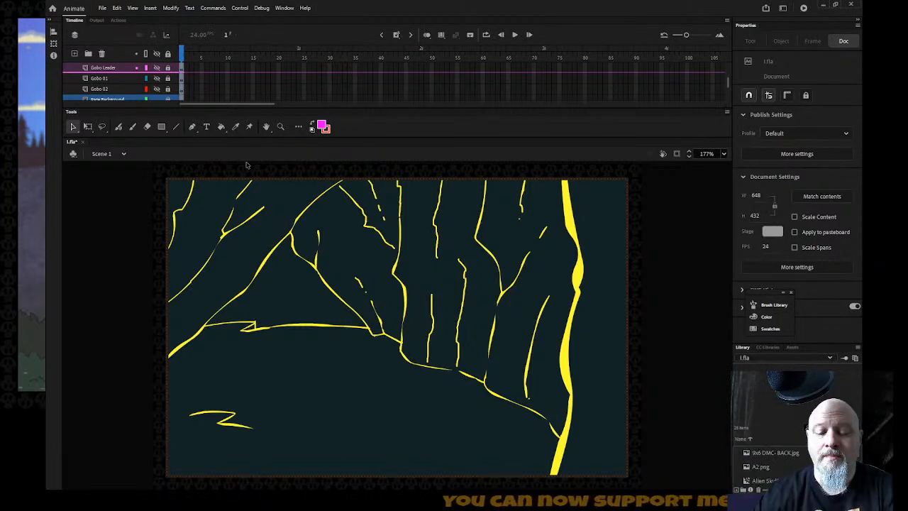
Switch to the Eraser for the yellow line junction beside the cave floor and unlock the Page Background layer
key("z")
left_click_drag(195, 294, 427, 374)
left_click_drag(81, 275, 121, 329)
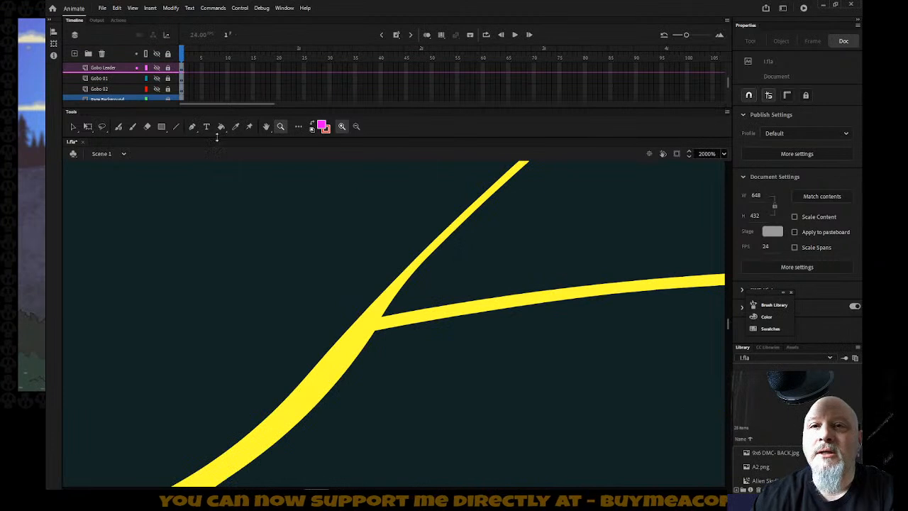
left_click(149, 127)
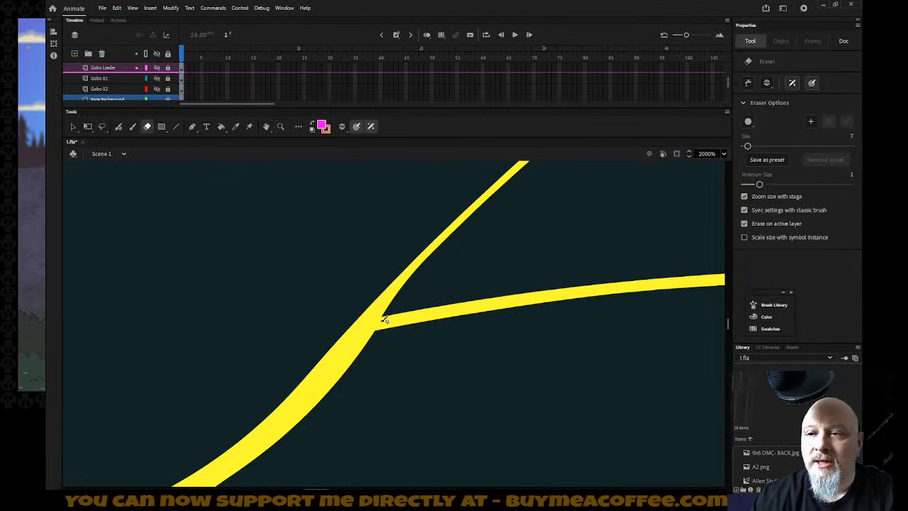
scroll(147, 83, "down", 1)
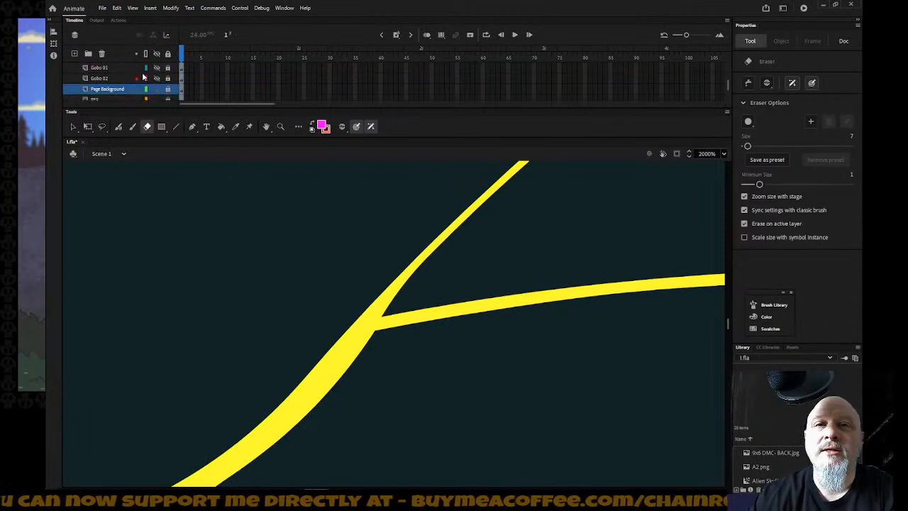
scroll(142, 77, "down", 1)
scroll(144, 77, "down", 1)
scroll(143, 77, "up", 1)
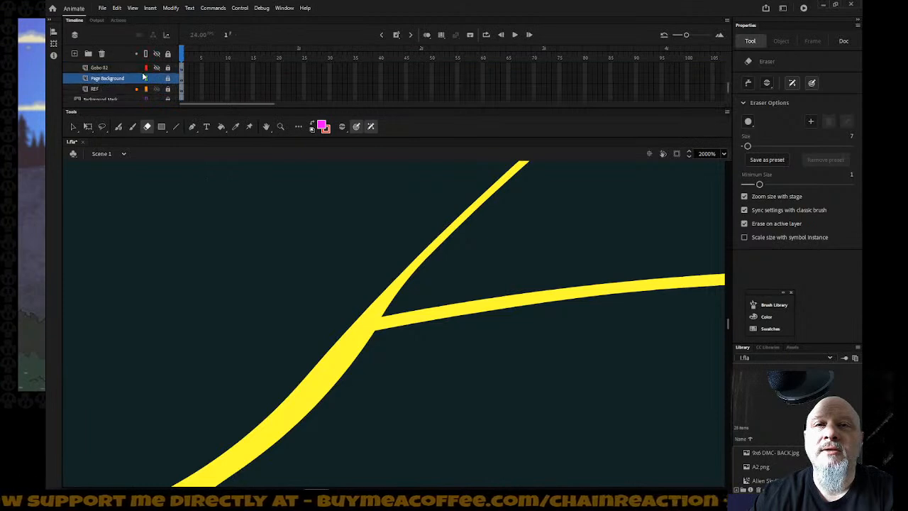
left_click(155, 91)
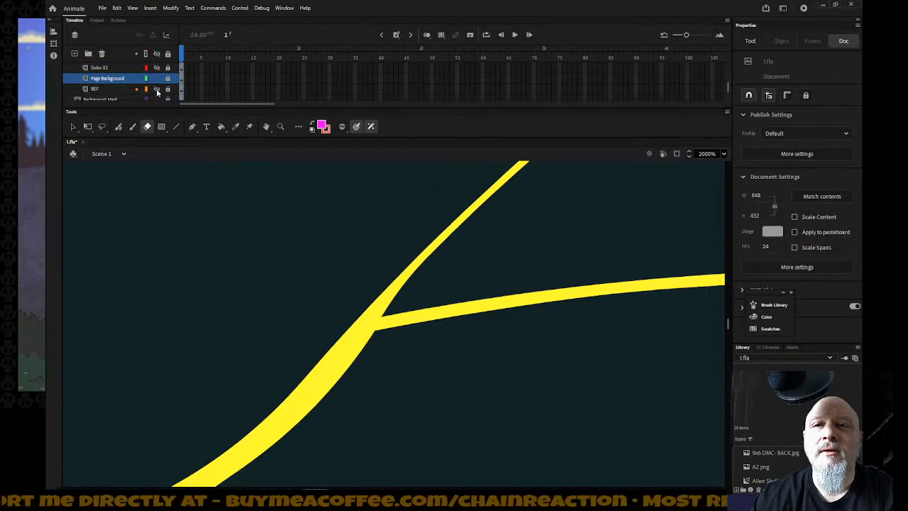
left_click(156, 81)
left_click(155, 81)
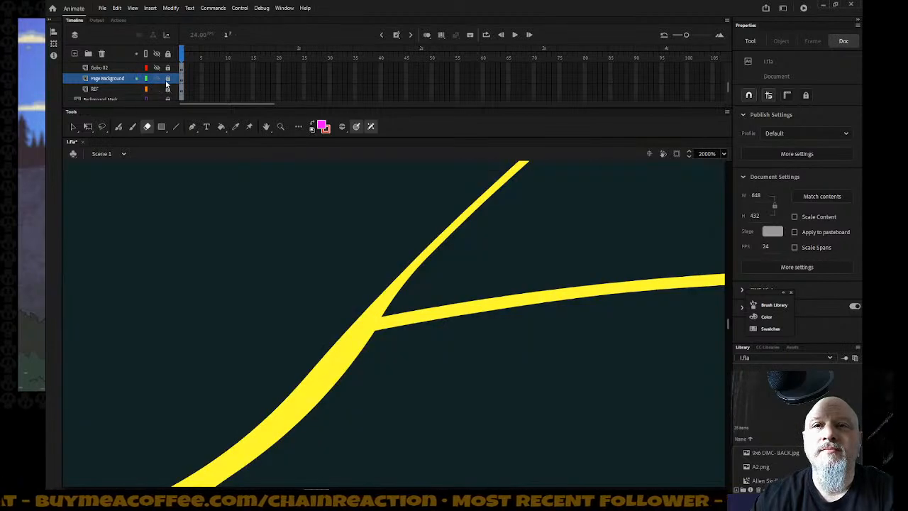
left_click(115, 80)
key("Escape")
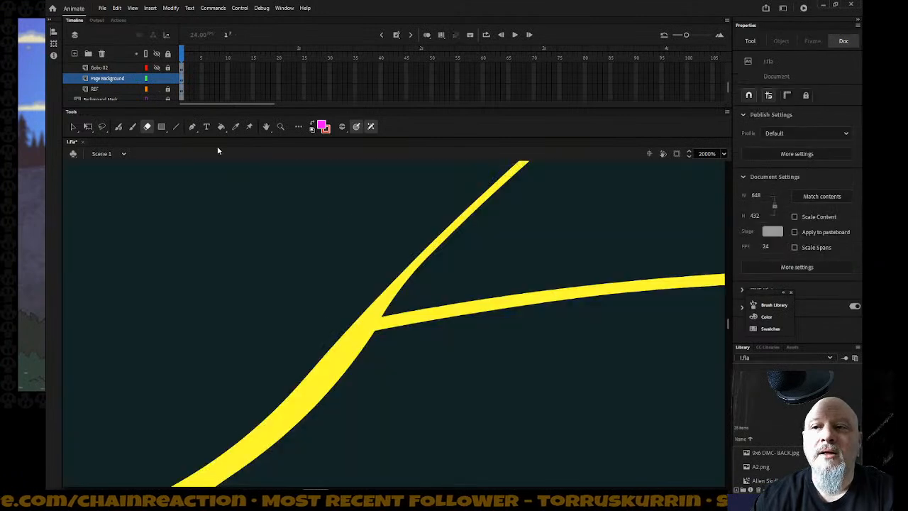
Try to erase a small bit of the yellow outline where the cave floor line meets the slanted left wall
key("z")
left_click(388, 268, "alt")
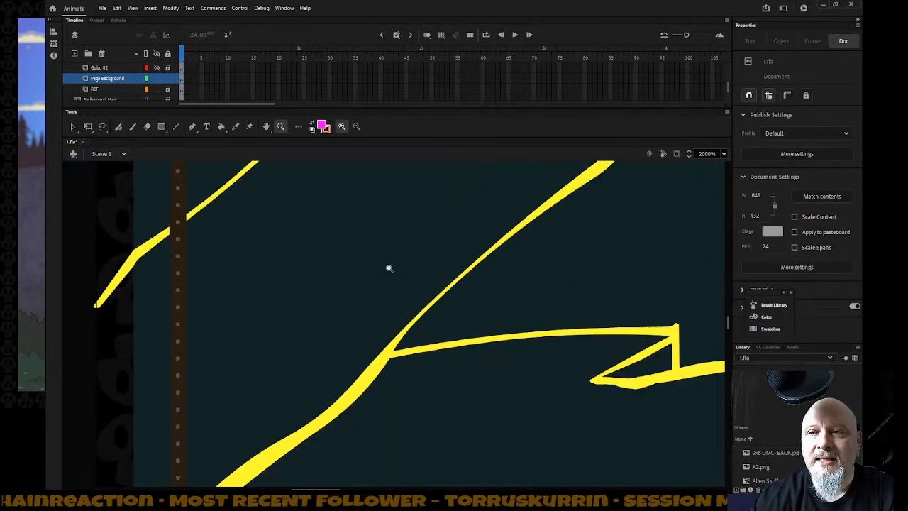
left_click(389, 269, "alt")
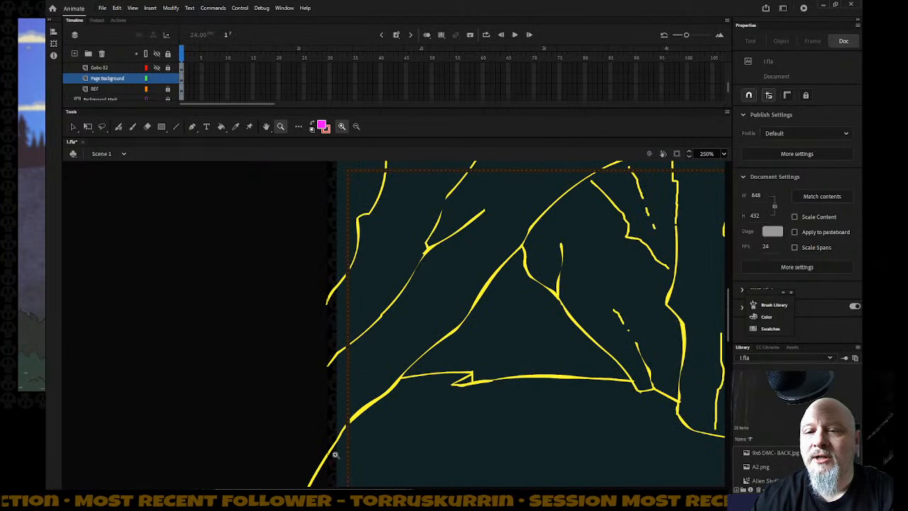
left_click_drag(307, 488, 366, 485)
left_click_drag(202, 395, 244, 359)
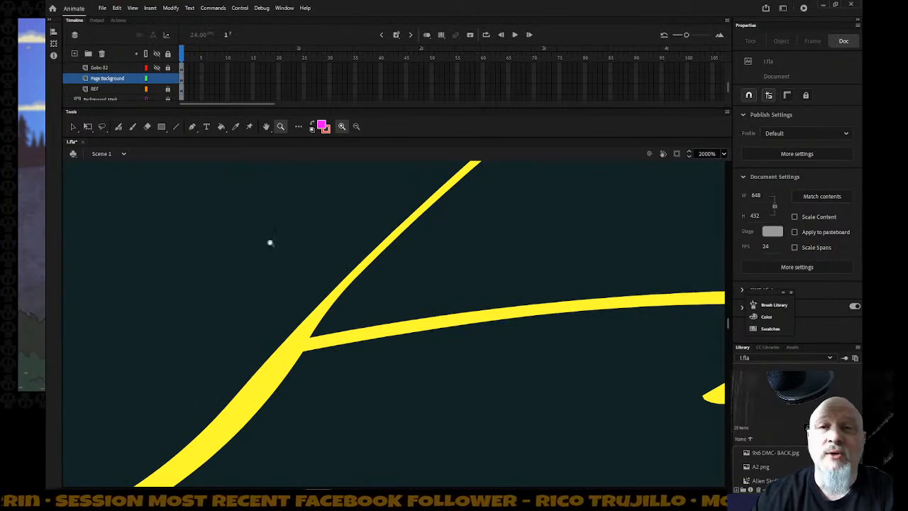
left_click(147, 127)
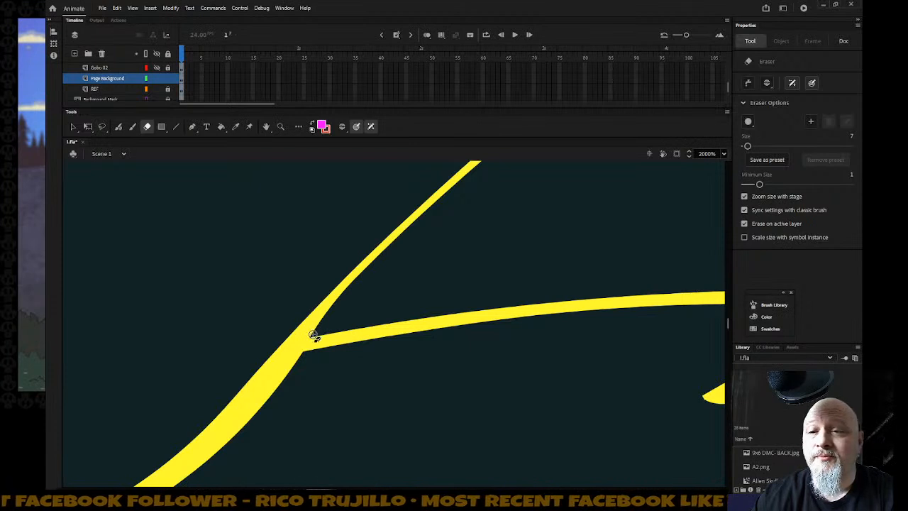
mouse_move(311, 336)
left_mouse_down()
mouse_move(320, 375)
mouse_move(324, 334)
left_mouse_up()
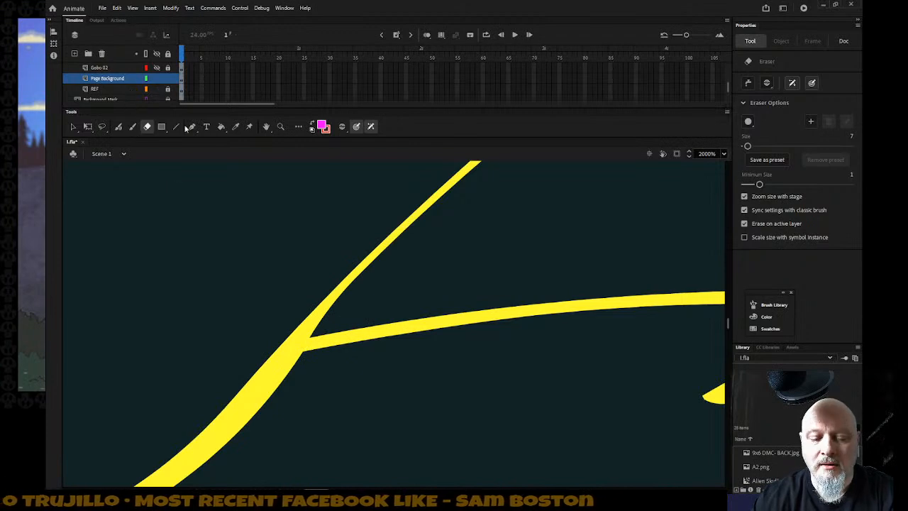
Select the two separate yellow outlines on the upper-left cave wall with the Selection tool
key("z")
left_click(351, 242, "alt")
left_click(351, 243, "alt")
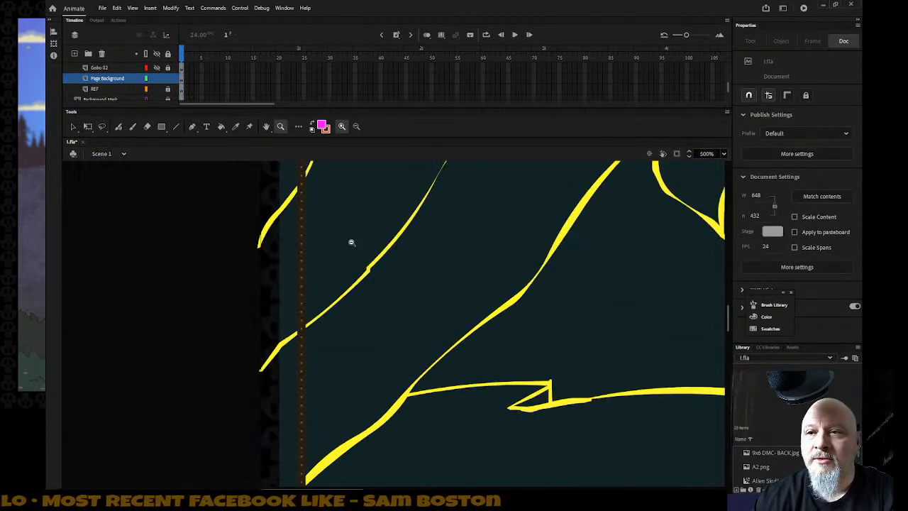
left_click(300, 440, "alt")
scroll(283, 475, "right", 5)
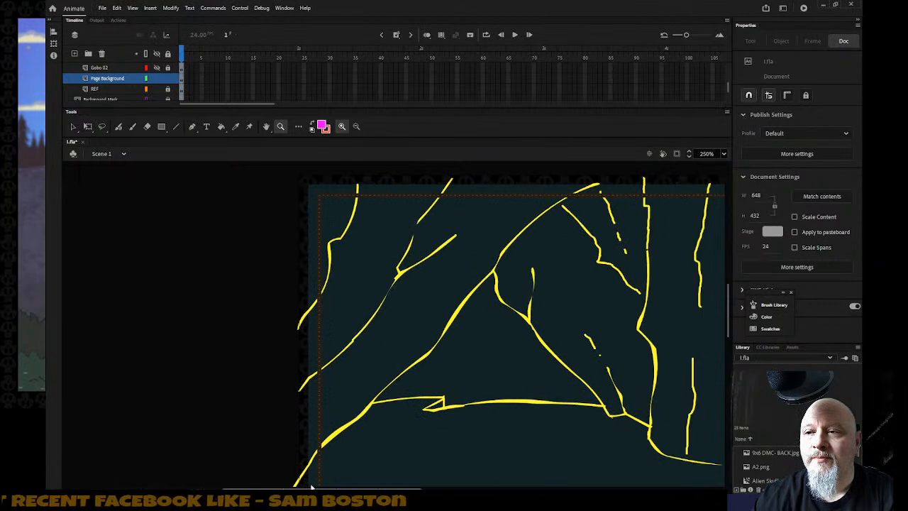
left_click(331, 407, "alt")
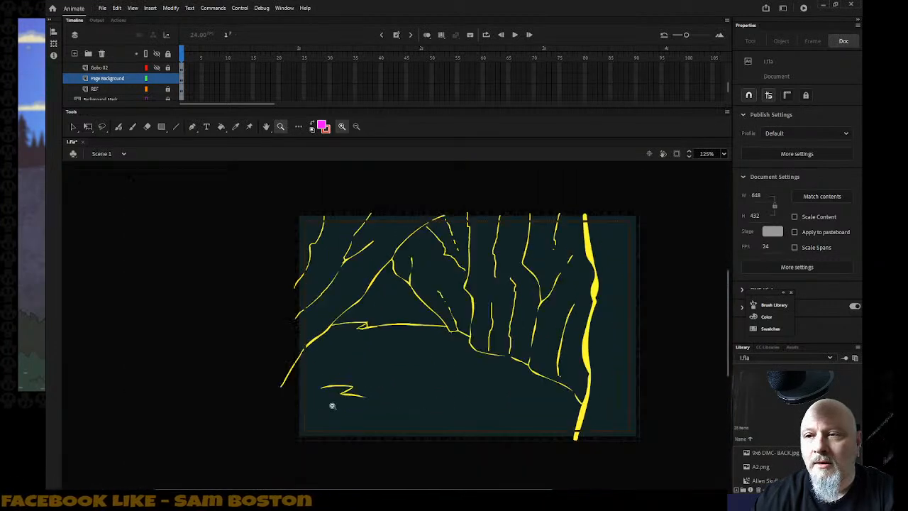
scroll(288, 482, "right", 4)
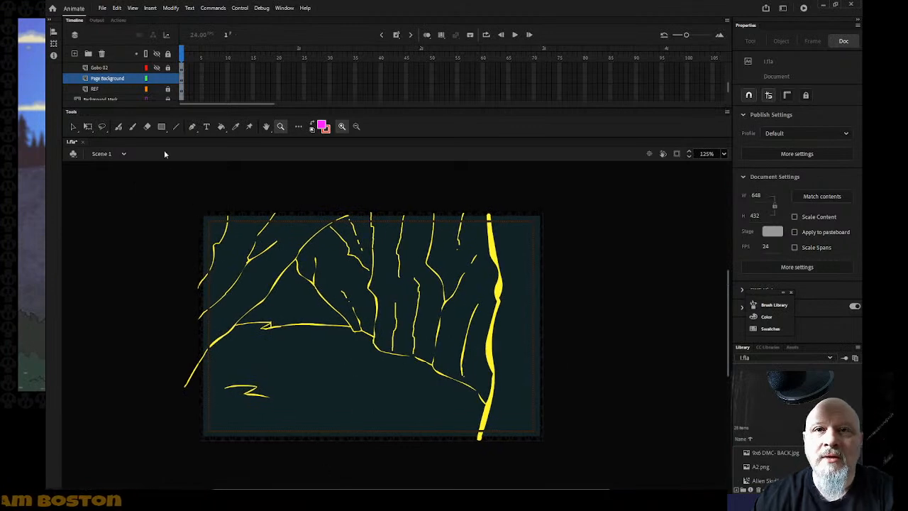
left_click(73, 127)
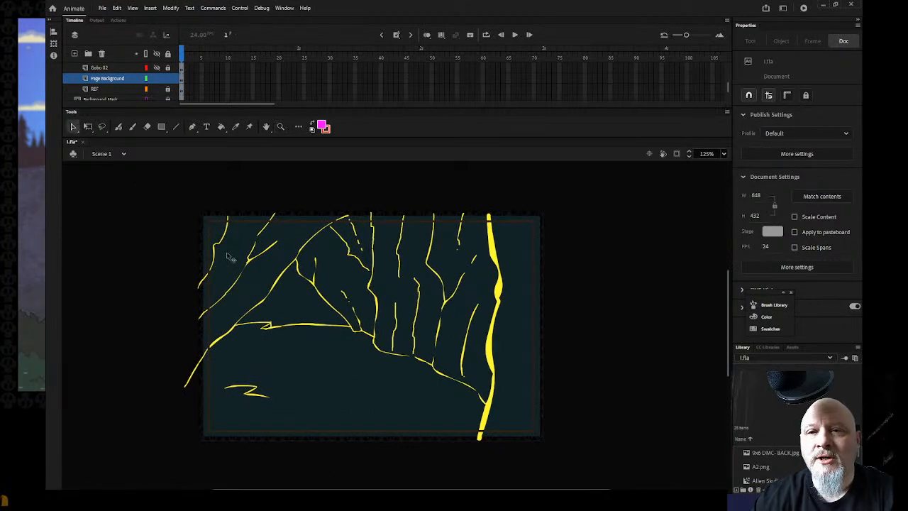
left_click(203, 286)
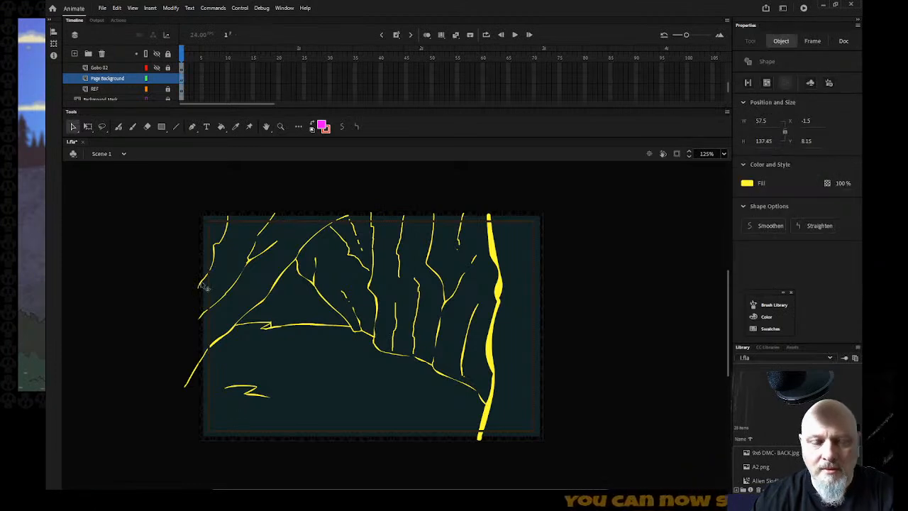
left_click(229, 291, "shift")
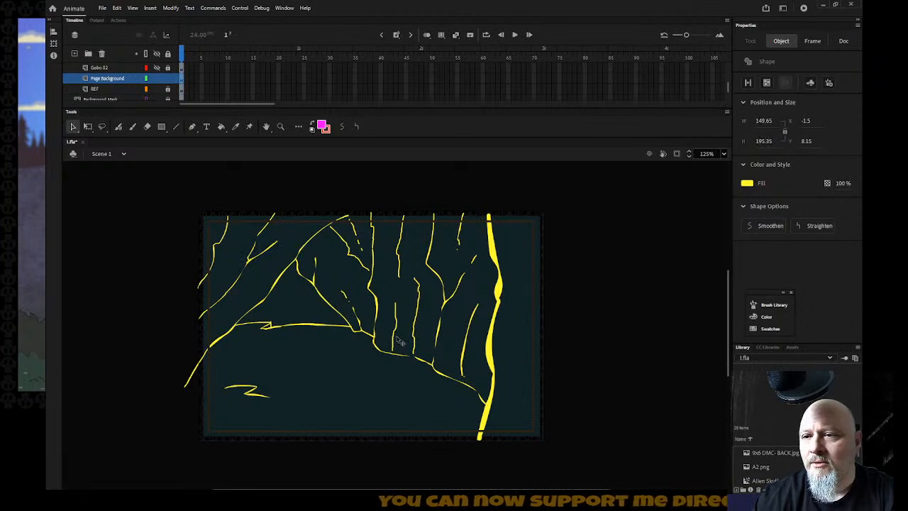
Select the thick yellow outline on the right together with the adjoining floor outline and the dark cave wall and floor fill
left_click(490, 360)
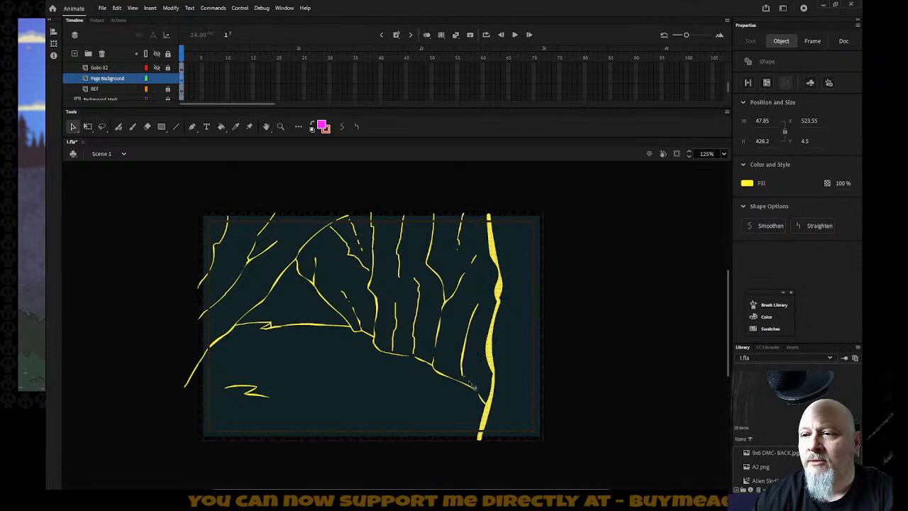
left_click(445, 379, "shift")
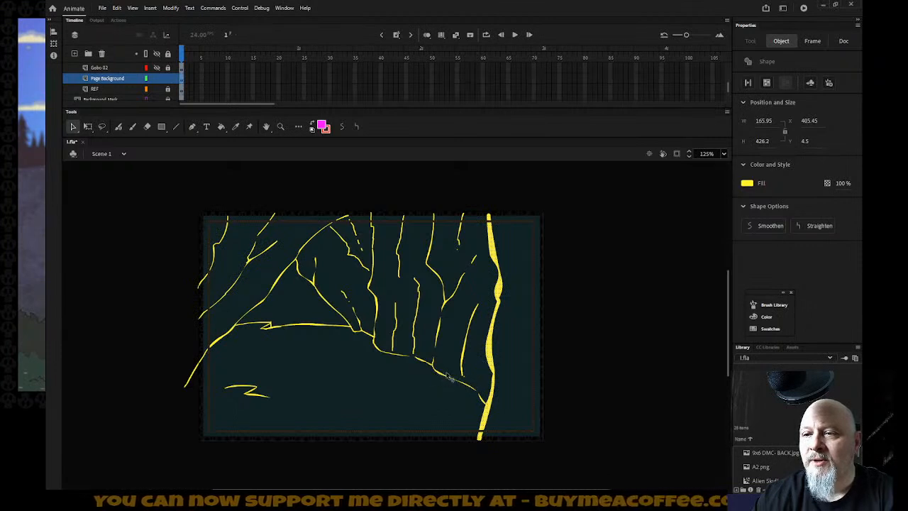
left_click(442, 337, "shift")
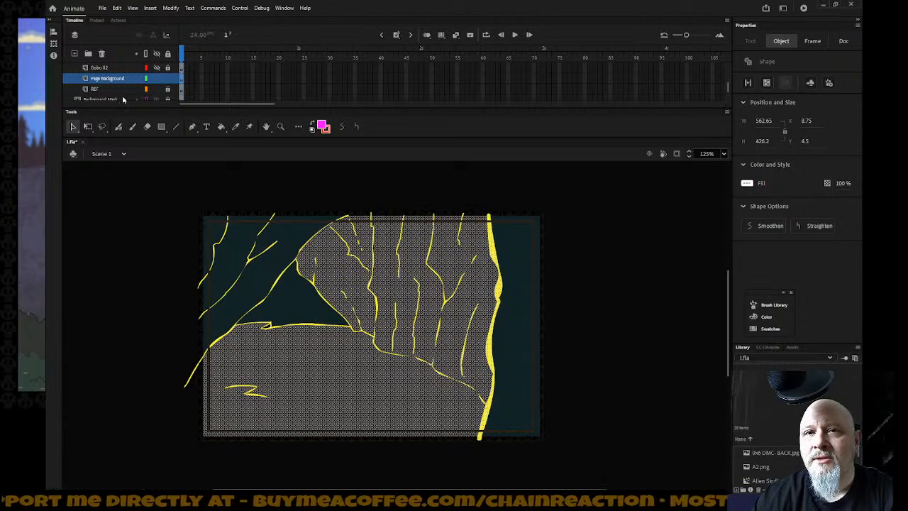
Select all Page Background artwork, then deselect the dark wall, cave opening, floor and far-right fills so only the yellow outlines remain selected
left_click(106, 78)
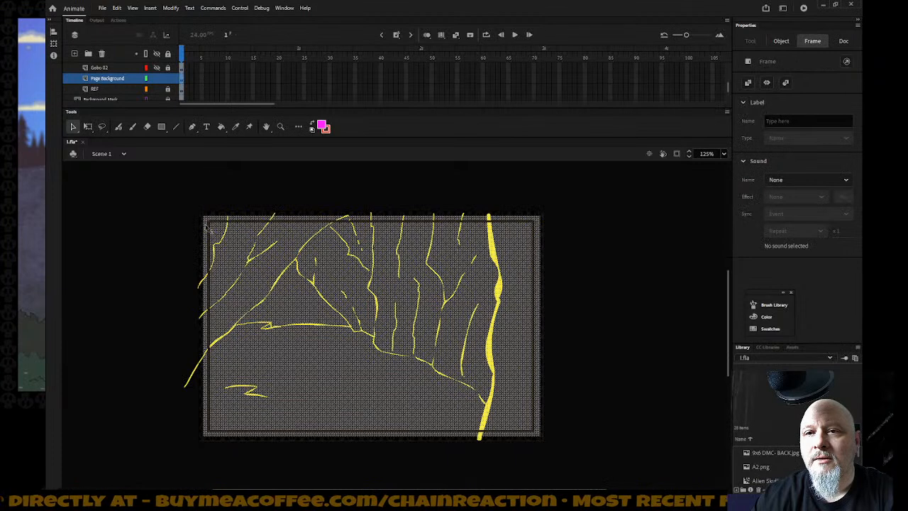
left_click(239, 253, "shift")
left_click(298, 312, "shift")
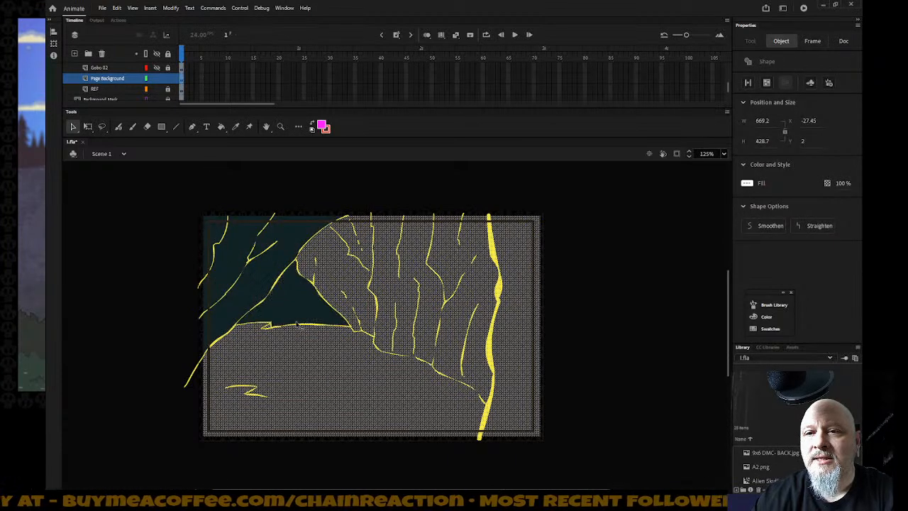
left_click(307, 363, "shift")
left_click(524, 328, "shift")
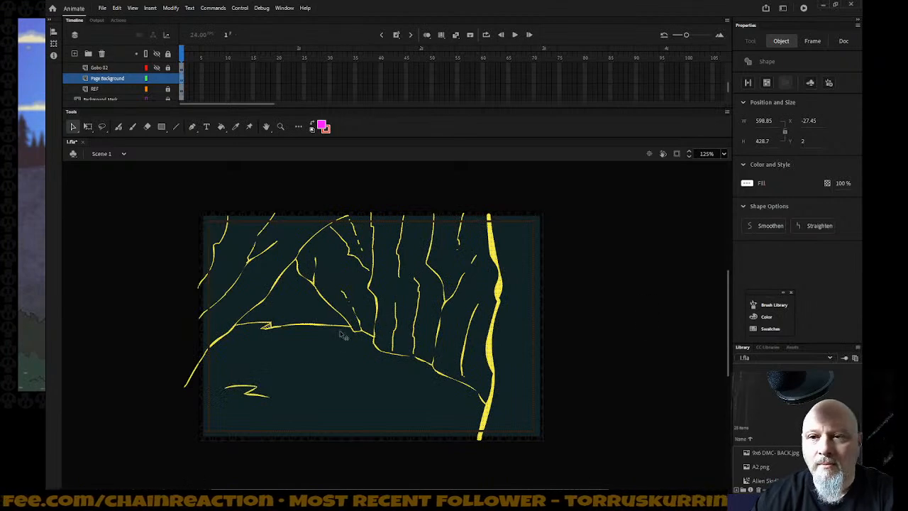
Remove the small dark triangle inside the floor line's zigzag from the selection of yellow outlines
key("z")
left_click_drag(234, 307, 293, 354)
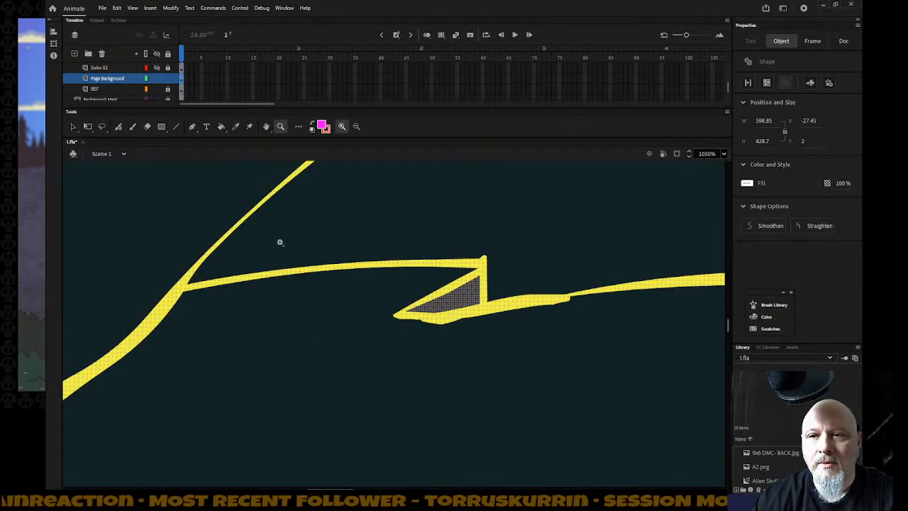
left_click(72, 127)
left_click(466, 309)
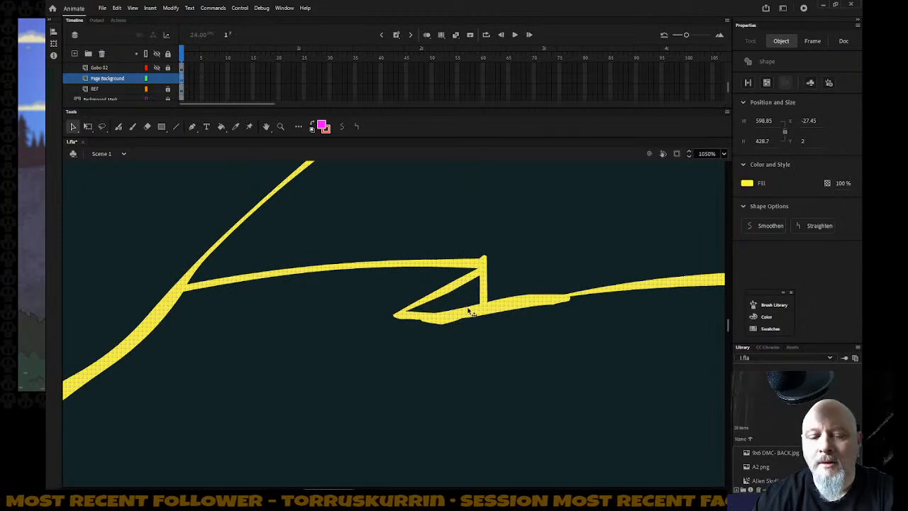
key("z")
left_click(500, 365, "alt")
left_click(498, 365, "alt")
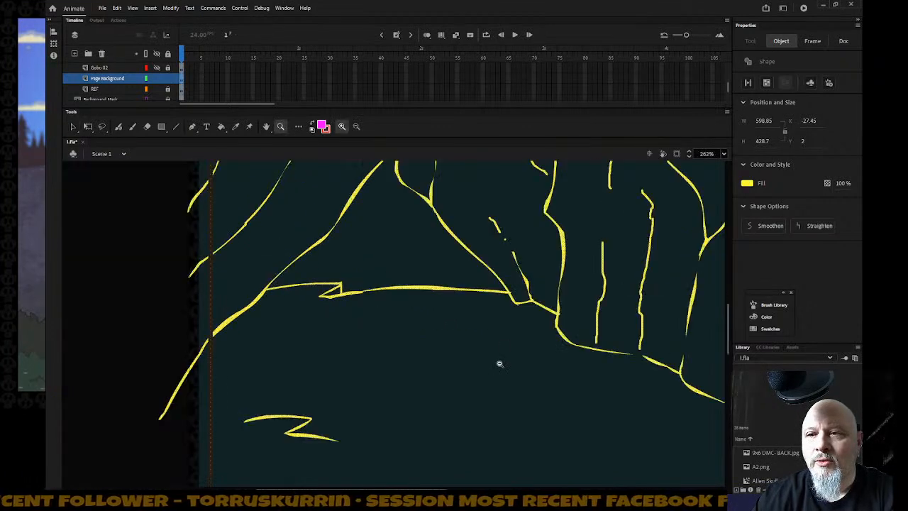
left_click(498, 365, "alt")
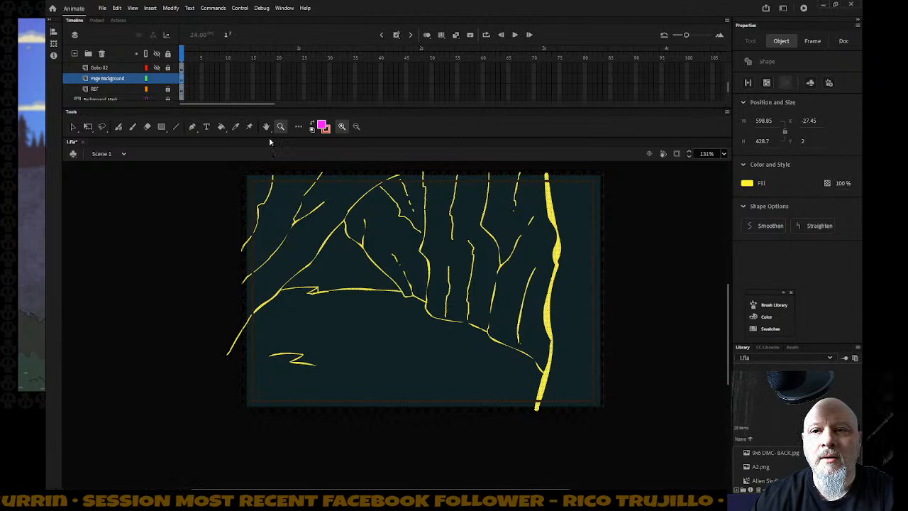
Recolor the selected yellow outlines with the dark teal sampled from the cave fill and deselect them
left_click(323, 127)
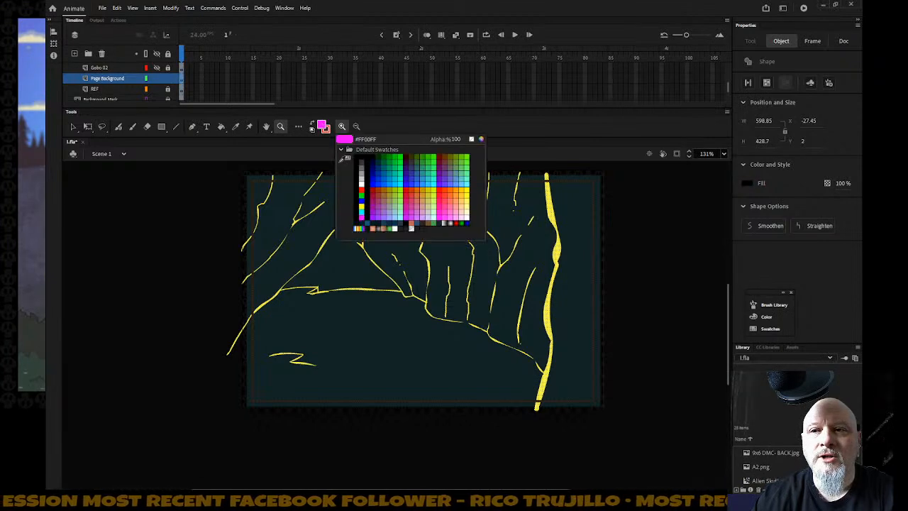
left_click(345, 263)
left_click(74, 126)
left_click(124, 195)
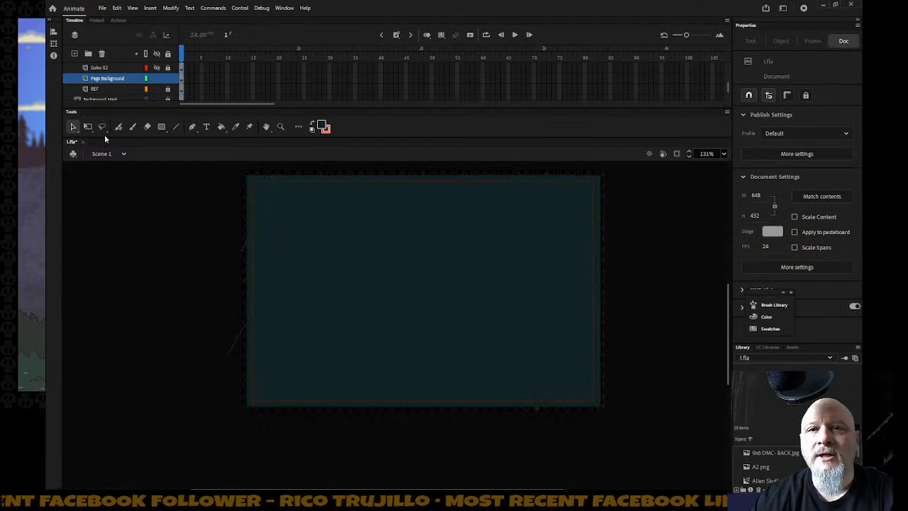
Clear the leftover outline ends that stick out beyond the left, lower and upper edges of the page
mouse_move(133, 170)
left_mouse_down()
mouse_move(205, 217)
mouse_move(246, 423)
left_mouse_up()
left_click(244, 427)
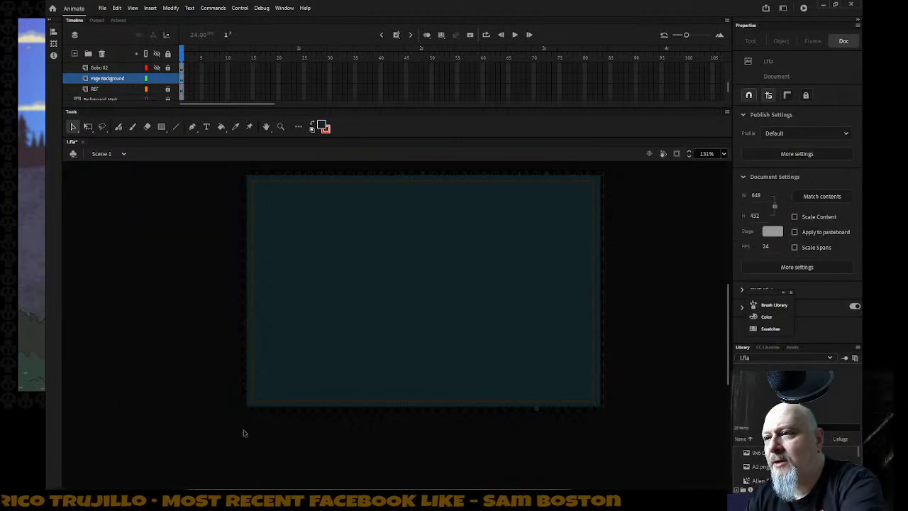
left_click_drag(202, 470, 704, 408)
left_click(707, 397)
scroll(707, 397, "up", 5)
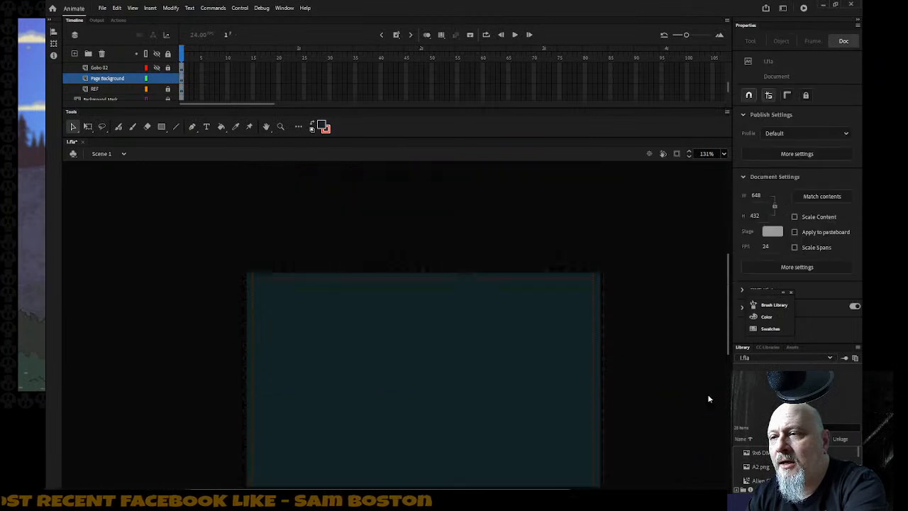
scroll(708, 398, "down", 3)
left_click_drag(187, 217, 667, 272)
left_click(668, 273)
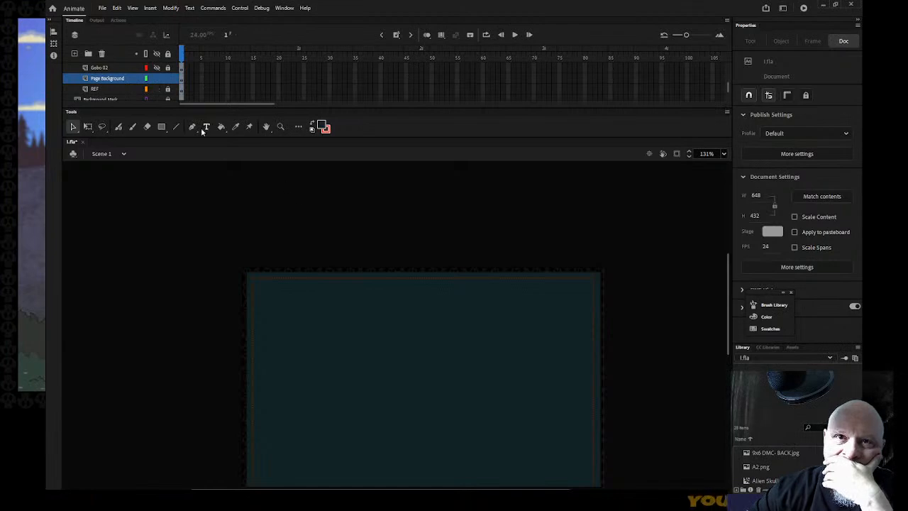
Convert the Page Background artwork into a Movie Clip symbol named "Background"
left_click(130, 80)
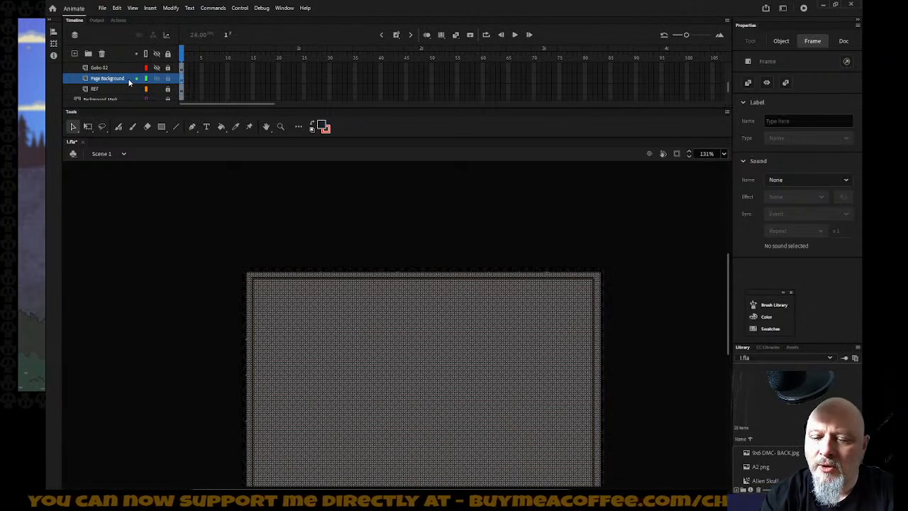
key("F8")
type("B")
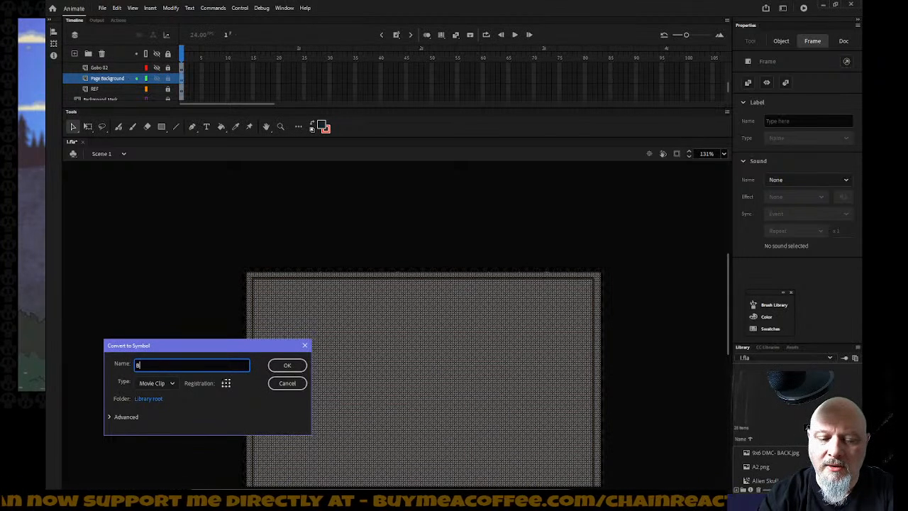
type("ackg")
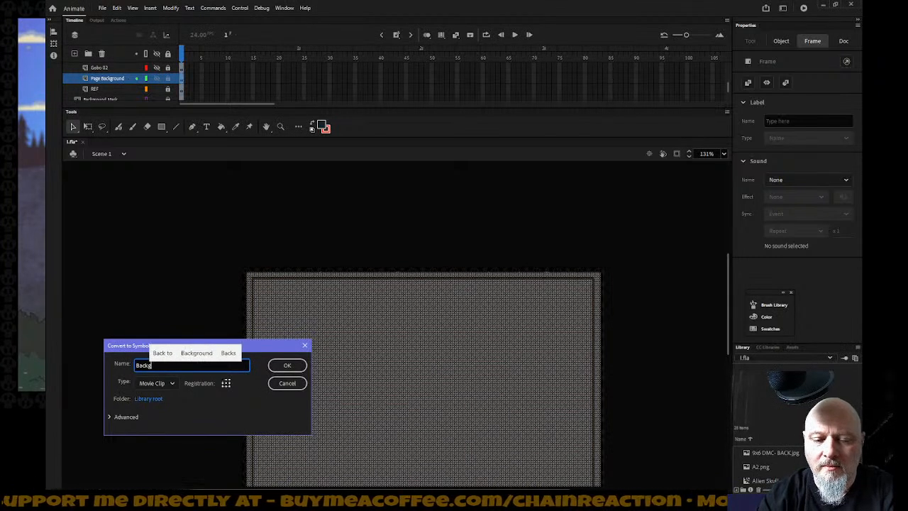
type("round")
key("Return")
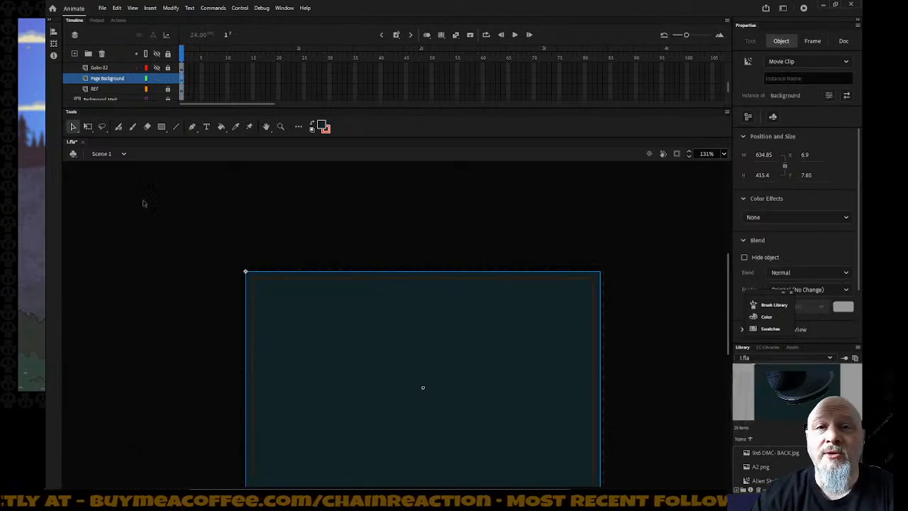
Inside the Background symbol, add a layer above the fill and paste the yellow cave outlines in place on it
double_click(292, 286)
left_click(142, 234)
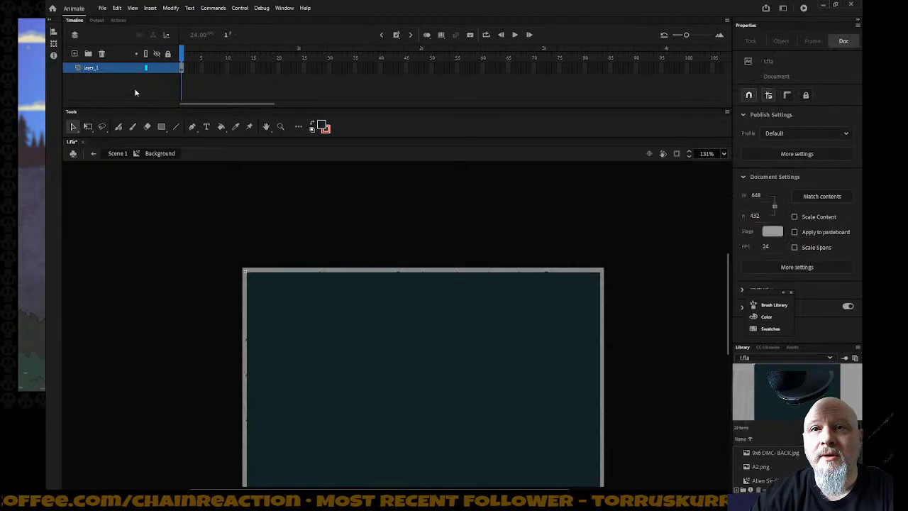
right_click(118, 71)
left_click(157, 113)
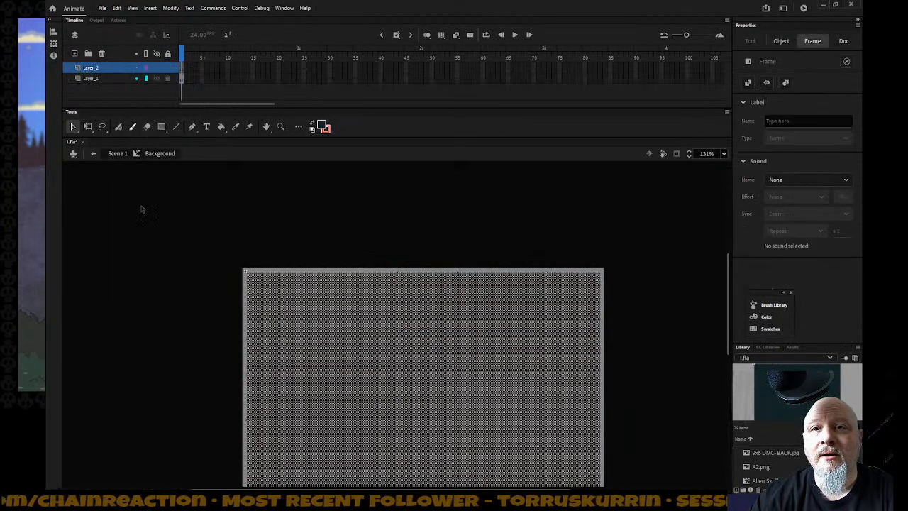
right_click(142, 228)
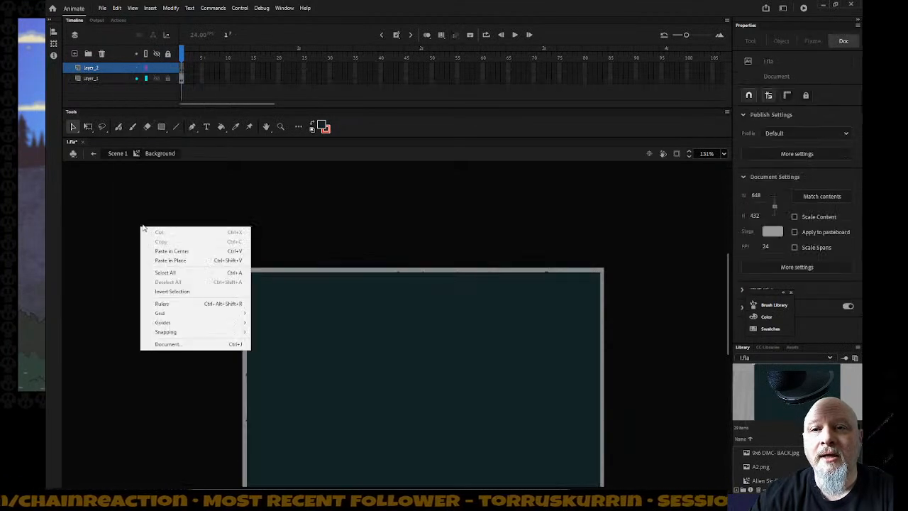
left_click(159, 261)
scroll(264, 293, "down", 3)
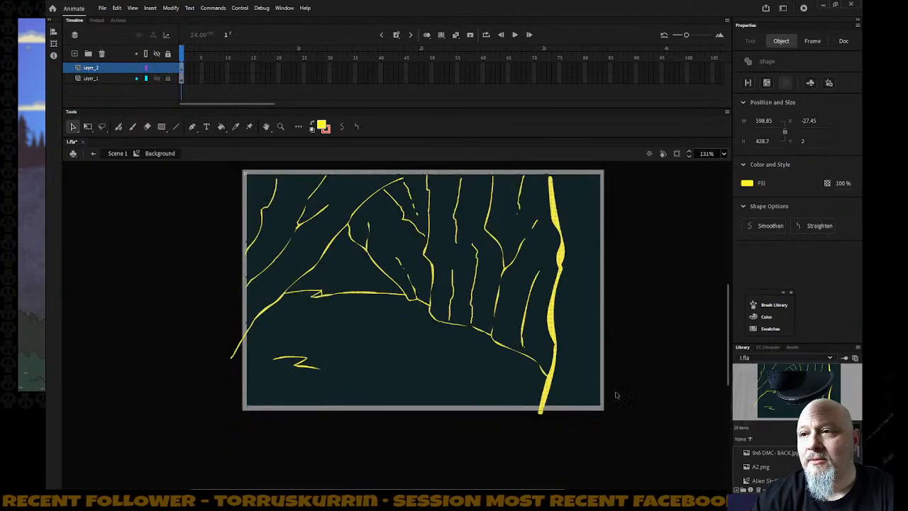
Nudge the pasted yellow outlines left and up to X -33.45, Y -3.25 to line up with the fill
scroll(613, 394, "up", 3)
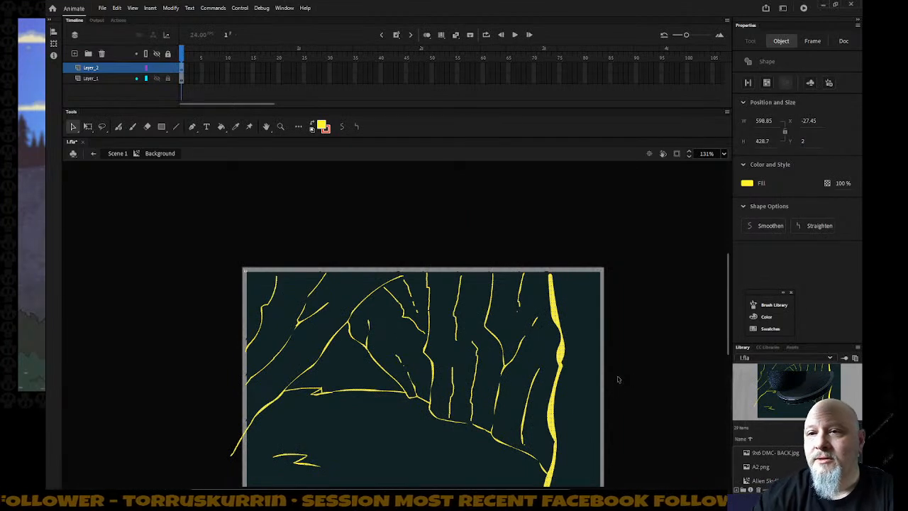
key("Left")
key("Left")
key("Left")
key("Left")
key("Left")
key("Left")
key("Up")
key("Up")
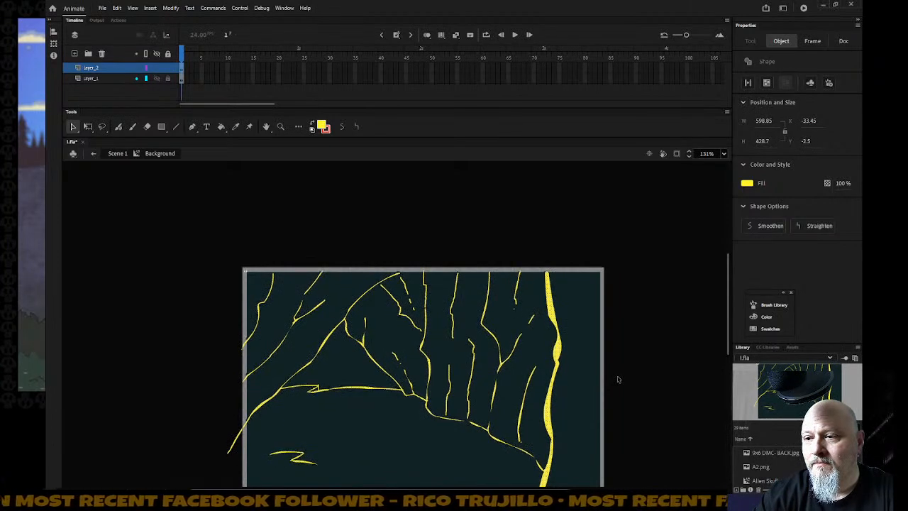
key("Down")
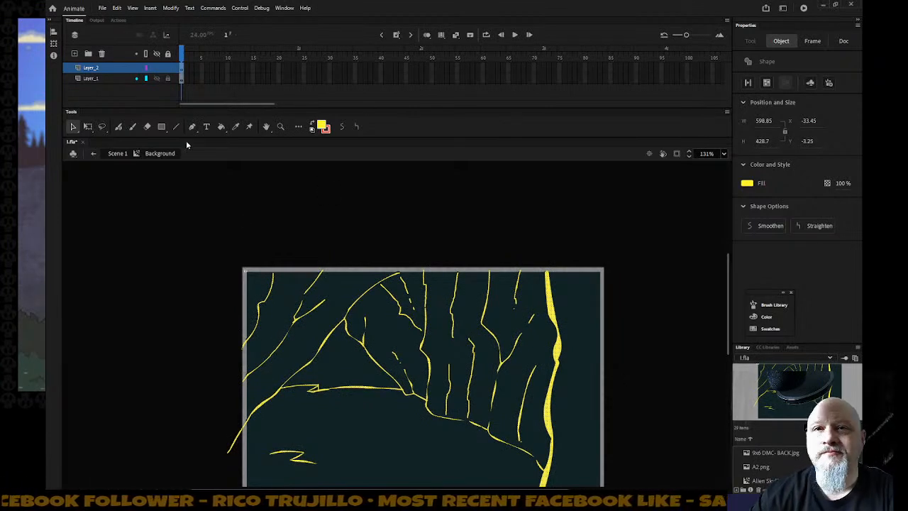
Rename the fill layer "Color" and the outline layer "Cave Lines"
left_click(110, 78)
double_click(110, 78)
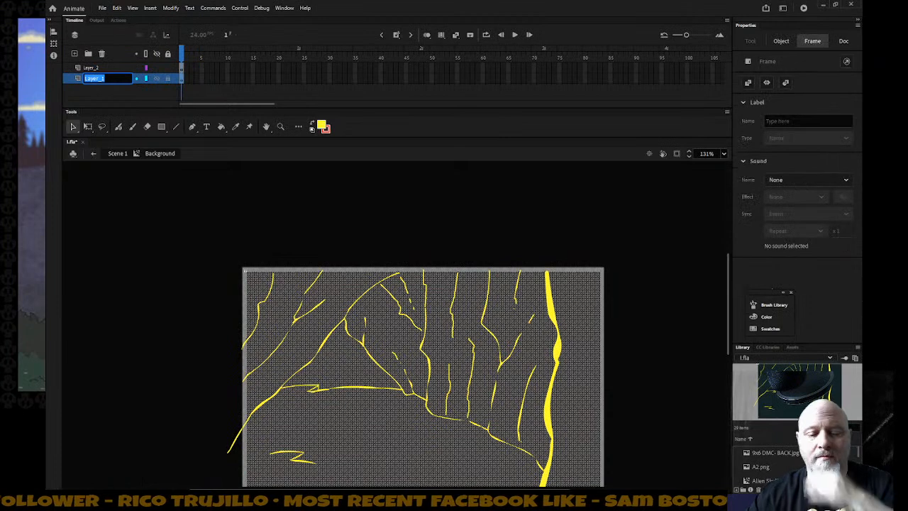
type("Color")
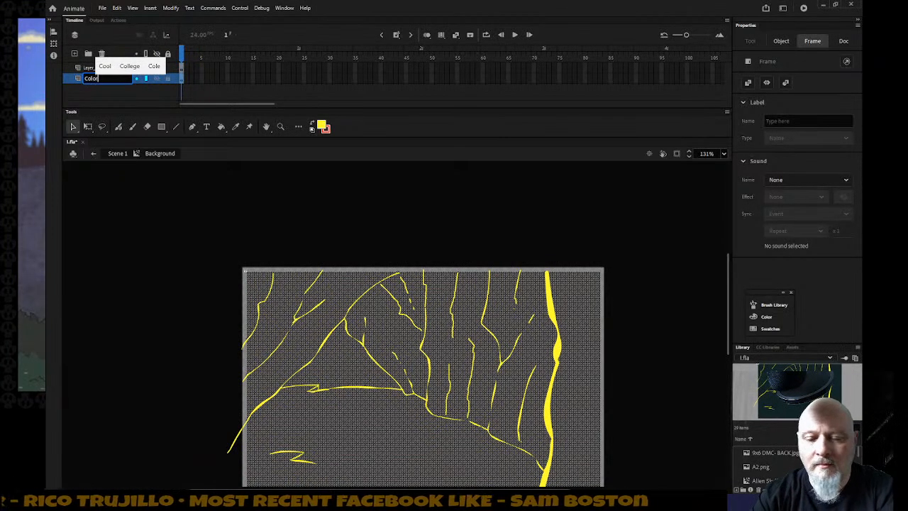
key("Return")
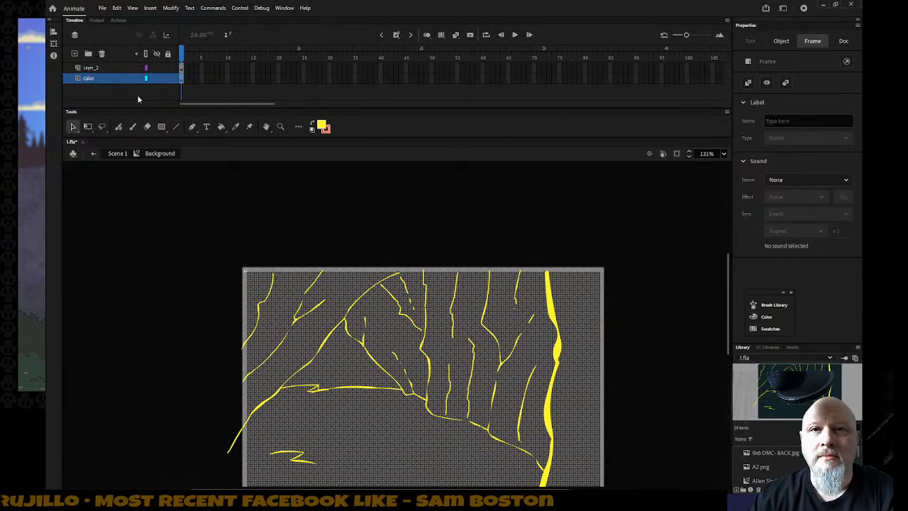
left_click(107, 67)
double_click(106, 67)
type("Cave Lines")
key("Return")
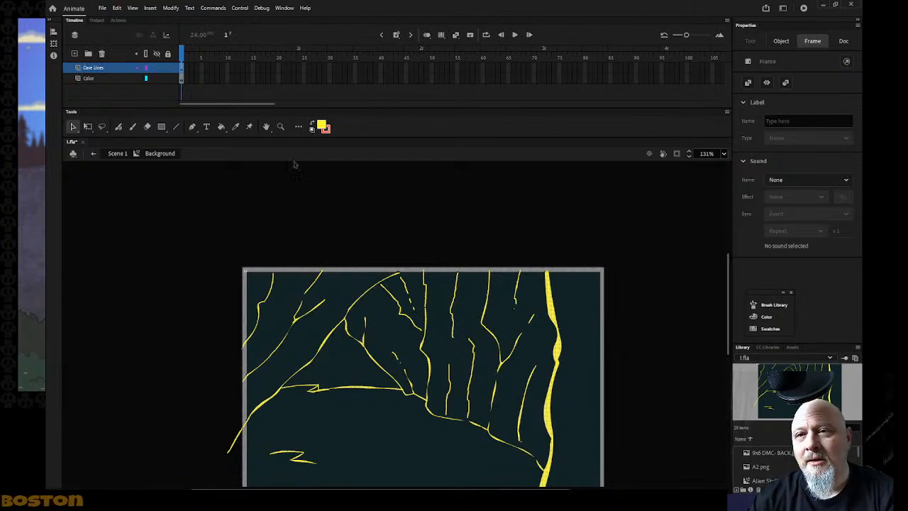
Recolor the cave outlines by sampling the wall fill and darkening it to #070F10, then deselect them
left_click(321, 125)
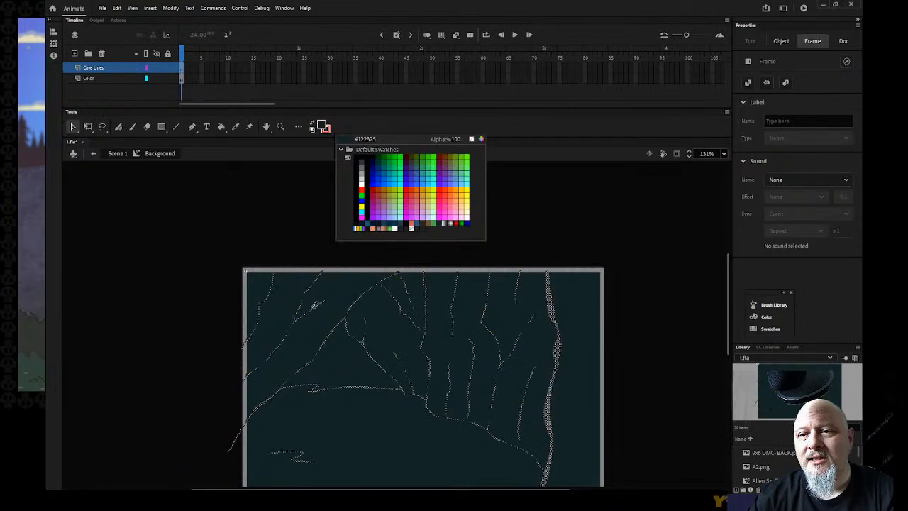
left_click(307, 330)
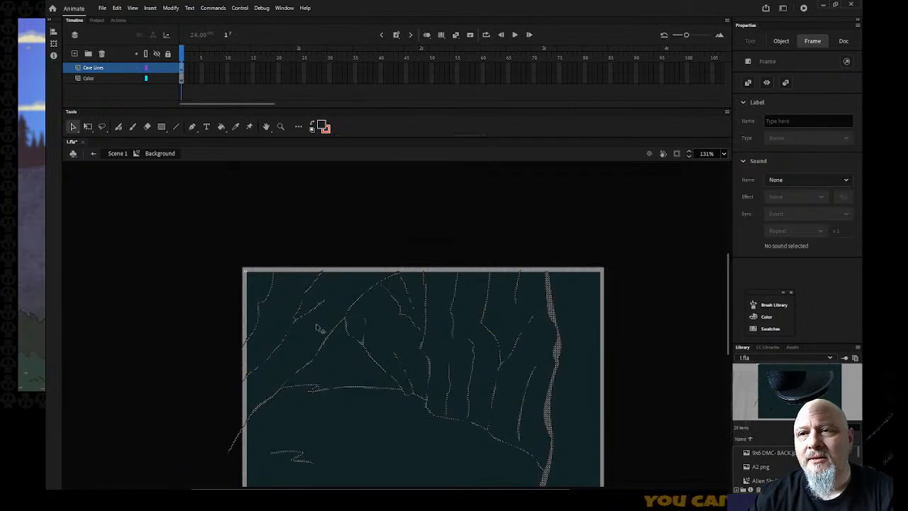
left_click(321, 124)
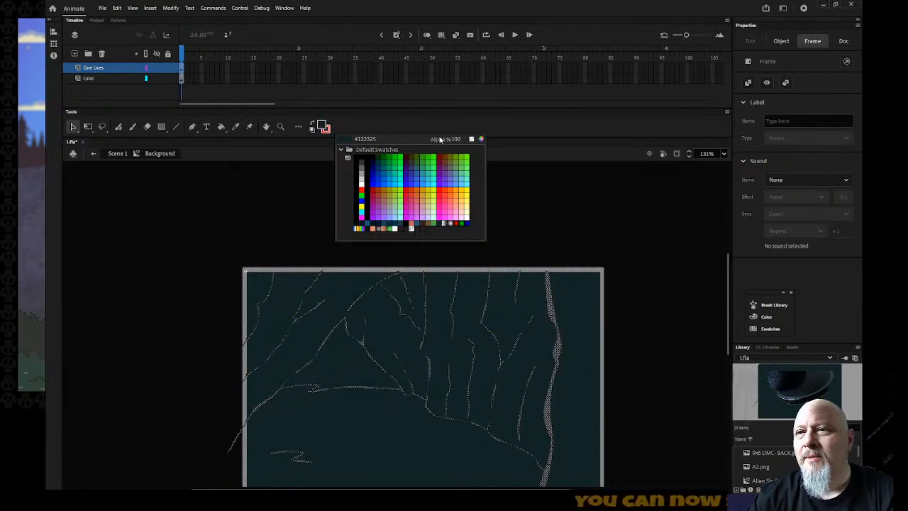
left_click(480, 140)
left_click(179, 269)
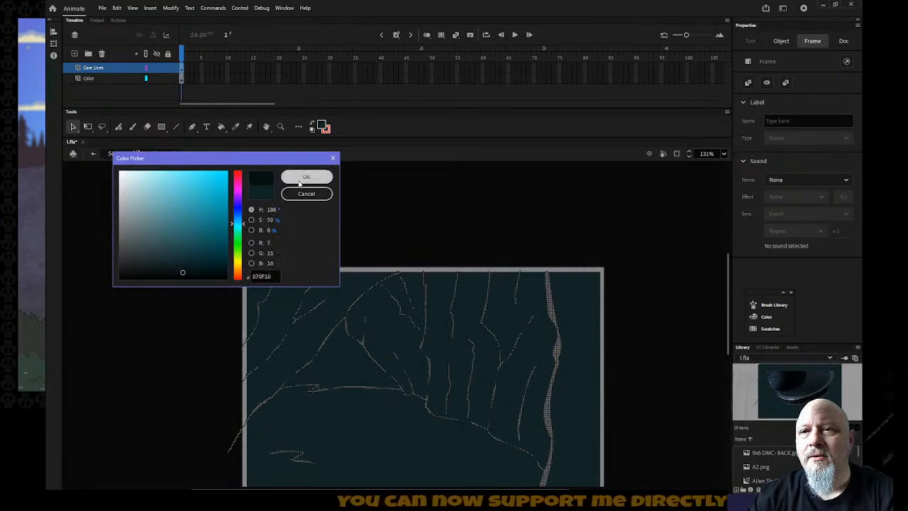
left_click(305, 177)
left_click(210, 246)
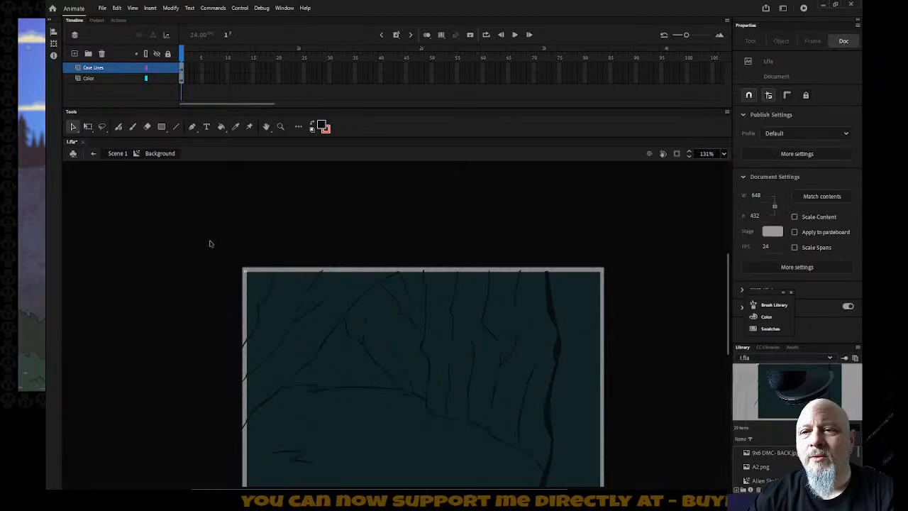
key("z")
scroll(440, 257, "down", 3)
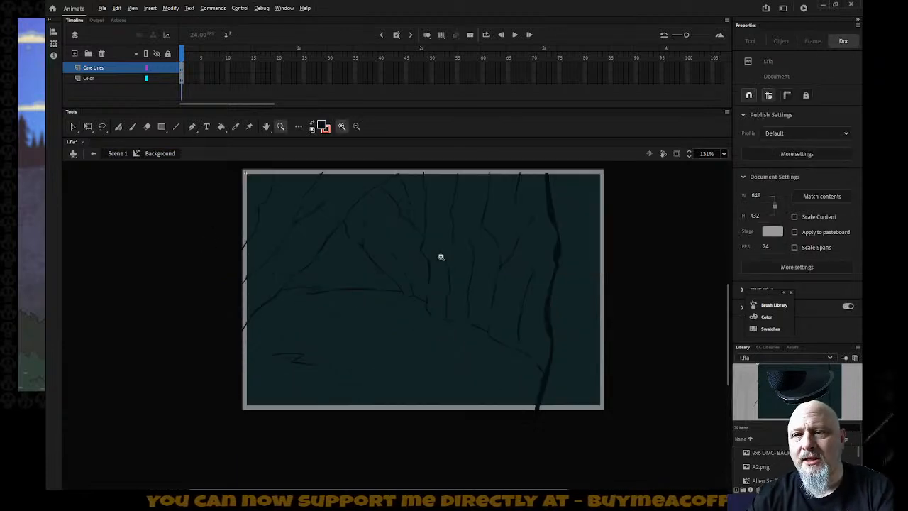
scroll(441, 253, "up", 3)
scroll(441, 253, "down", 3)
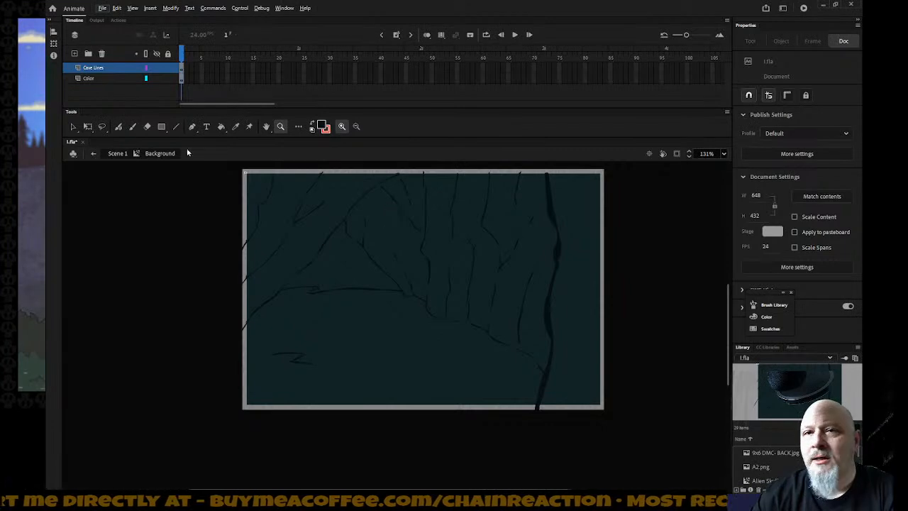
left_click(74, 126)
left_click(389, 227)
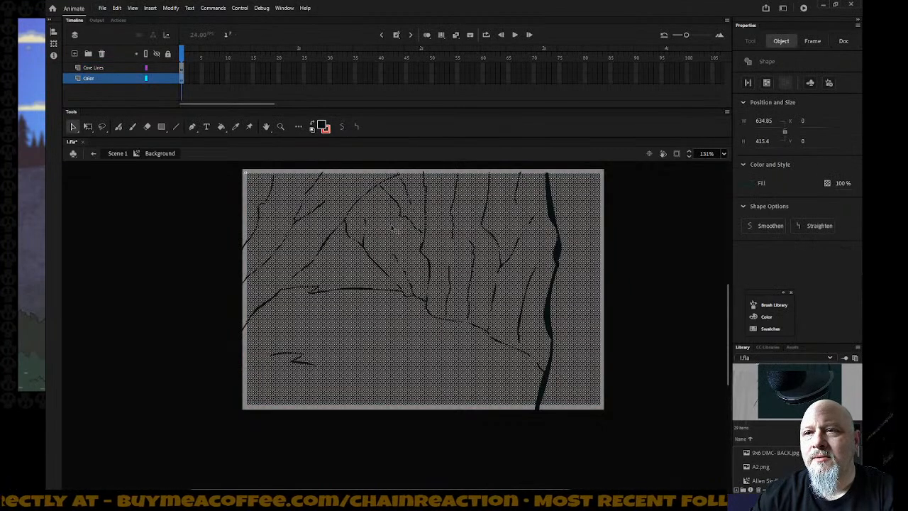
key("ctrl+z")
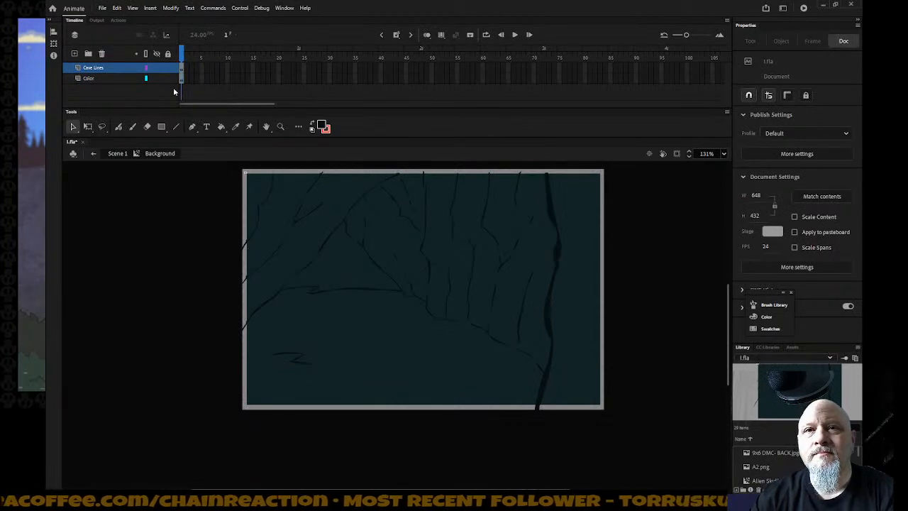
Set up the Classic Brush at size 2 for drawing near the top edge of the cave on the Cave Lines layer
key("z")
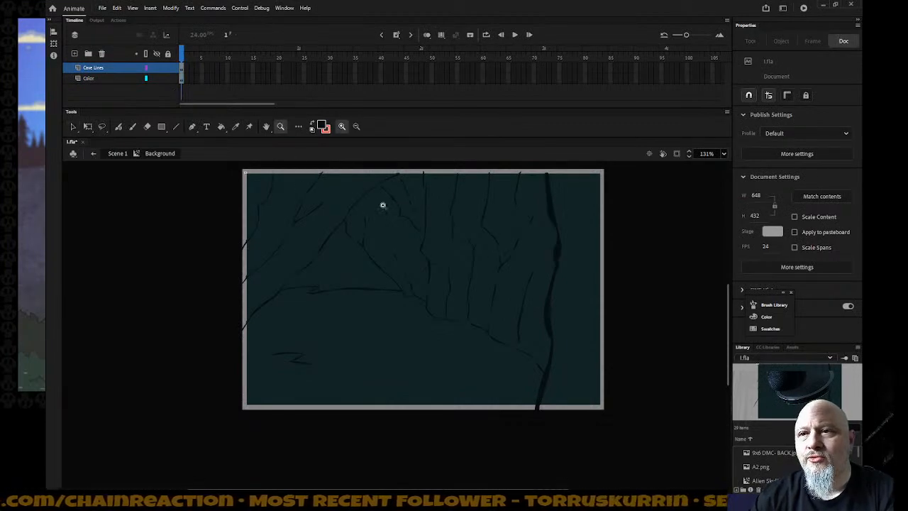
scroll(382, 205, "up", 3)
left_click_drag(374, 232, 434, 298)
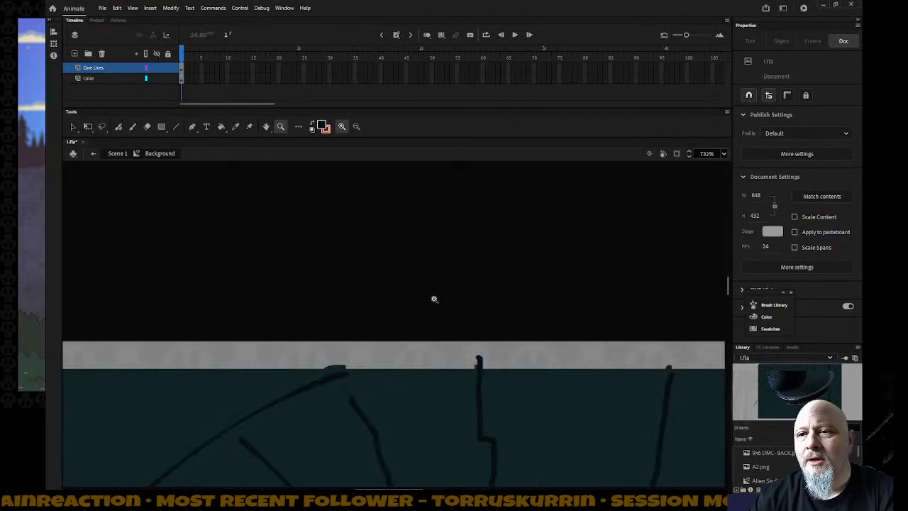
key("b")
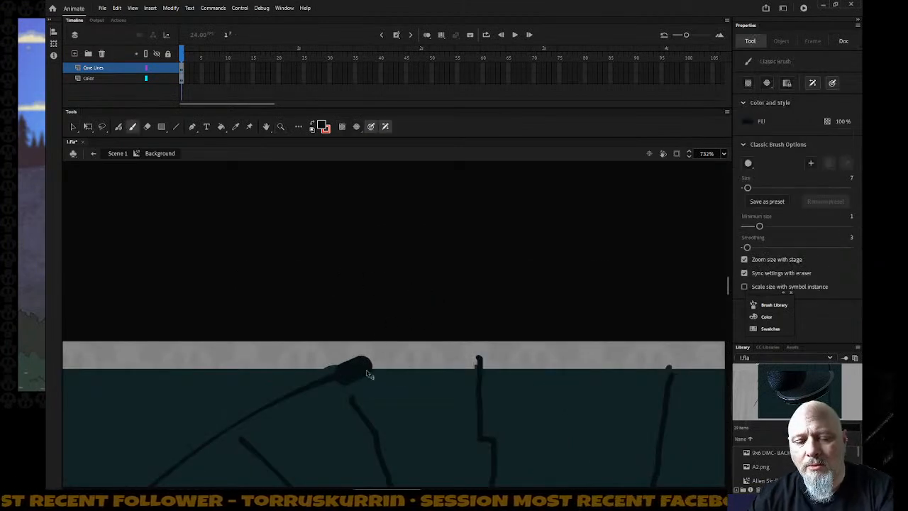
left_click_drag(747, 188, 745, 187)
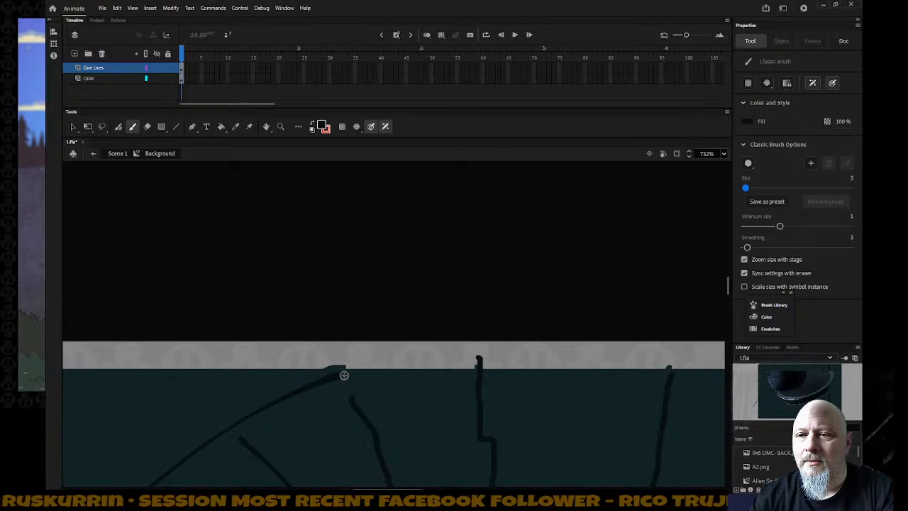
left_click_drag(356, 366, 370, 363)
key("ctrl+z")
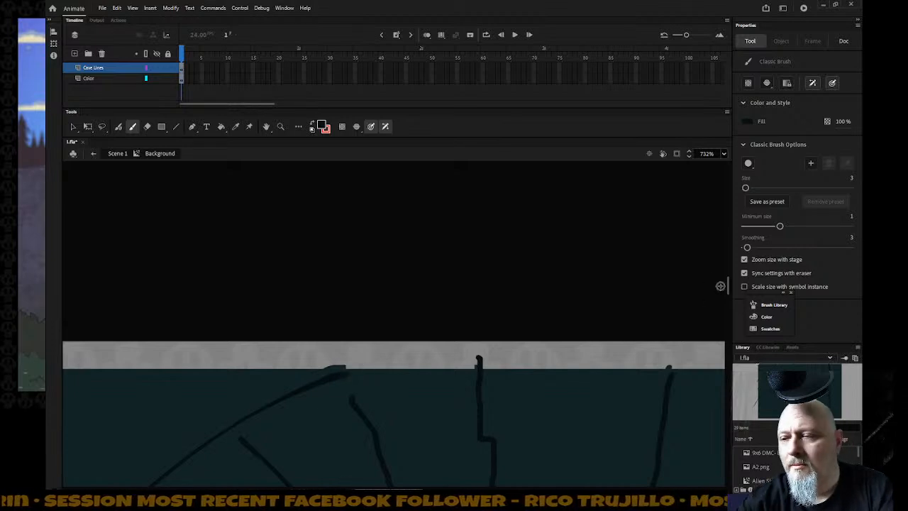
left_click(851, 178)
type("2")
key("Return")
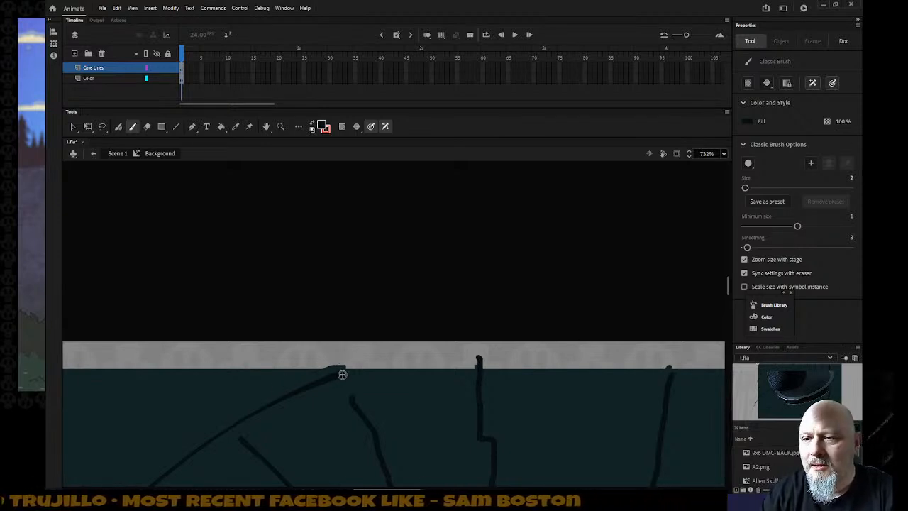
Extend the arch outline along the gray margin above the fill, joining it to the nearby crack lines along the cave's top edge
mouse_move(336, 378)
left_mouse_down()
mouse_move(410, 354)
mouse_move(382, 366)
mouse_move(447, 349)
mouse_move(432, 368)
mouse_move(422, 362)
mouse_move(482, 359)
left_mouse_up()
left_click_drag(354, 389, 341, 374)
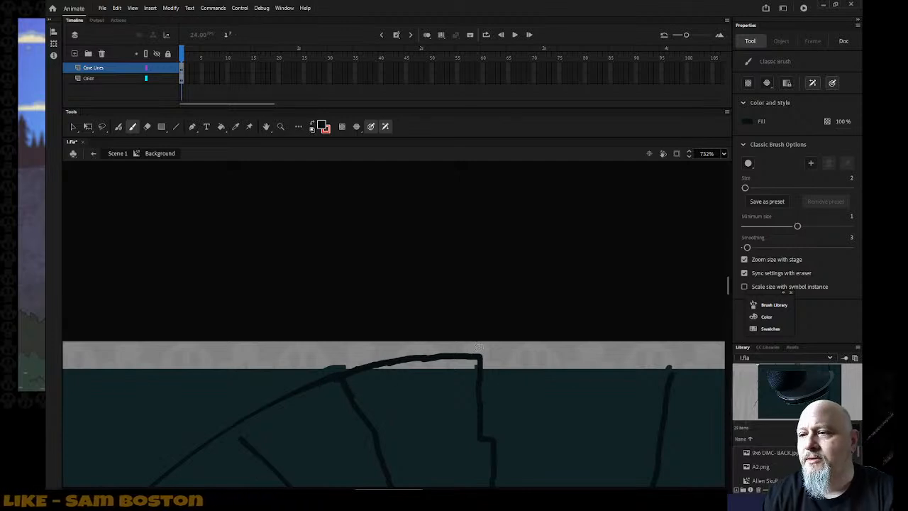
left_click_drag(477, 357, 618, 362)
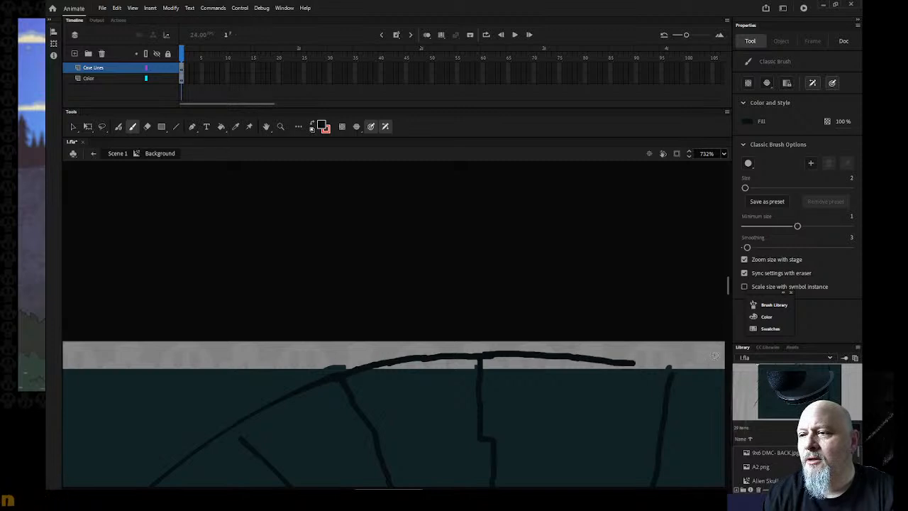
mouse_move(671, 371)
left_mouse_down()
mouse_move(675, 363)
mouse_move(650, 362)
mouse_move(677, 363)
left_mouse_up()
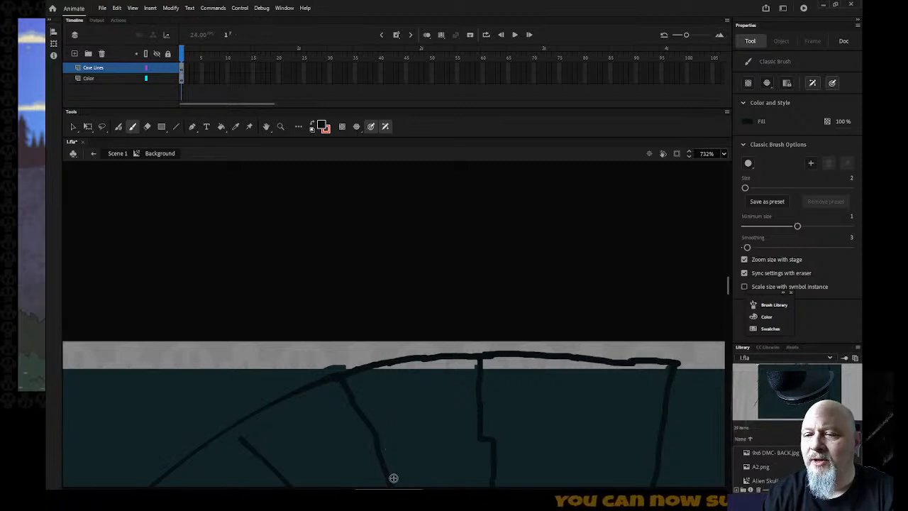
Continue the border line along the top margin, joining the remaining crack lines and the thick crack, up to the top-right corner
scroll(385, 449, "right", 10)
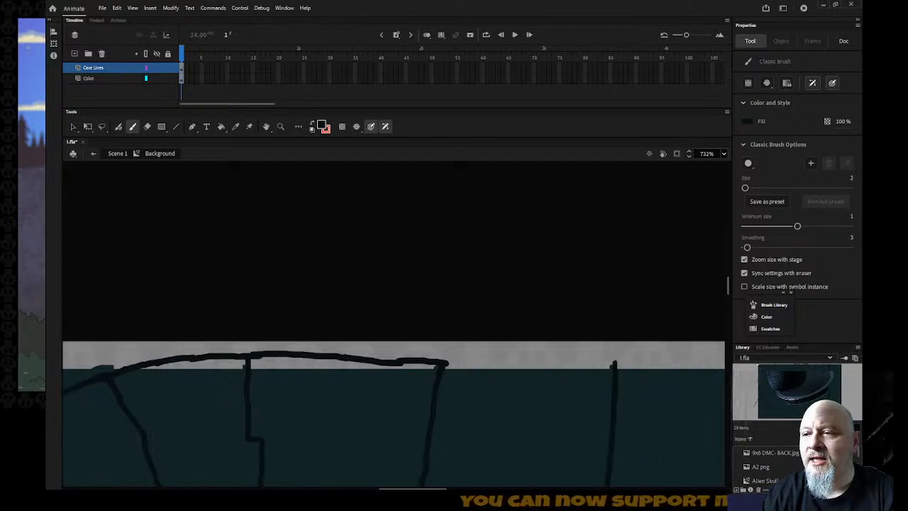
left_click_drag(285, 362, 634, 361)
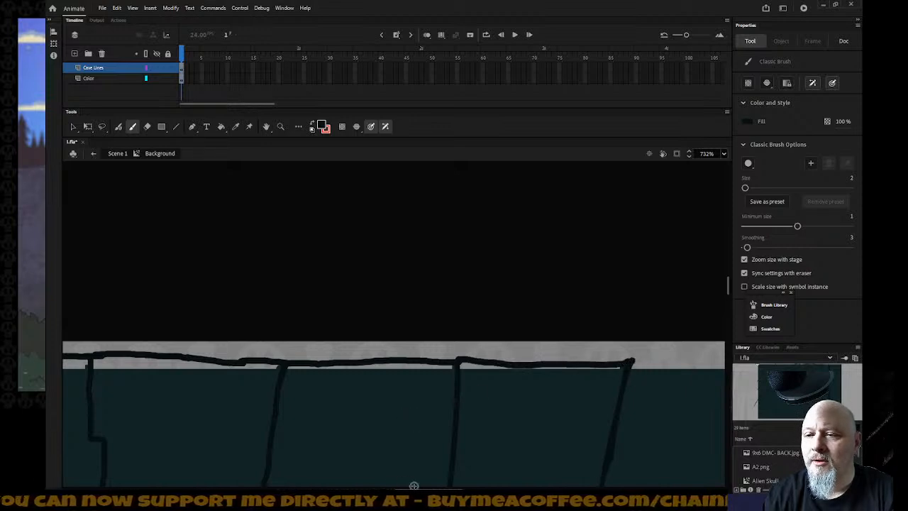
left_click_drag(423, 488, 449, 482)
left_click_drag(382, 361, 536, 366)
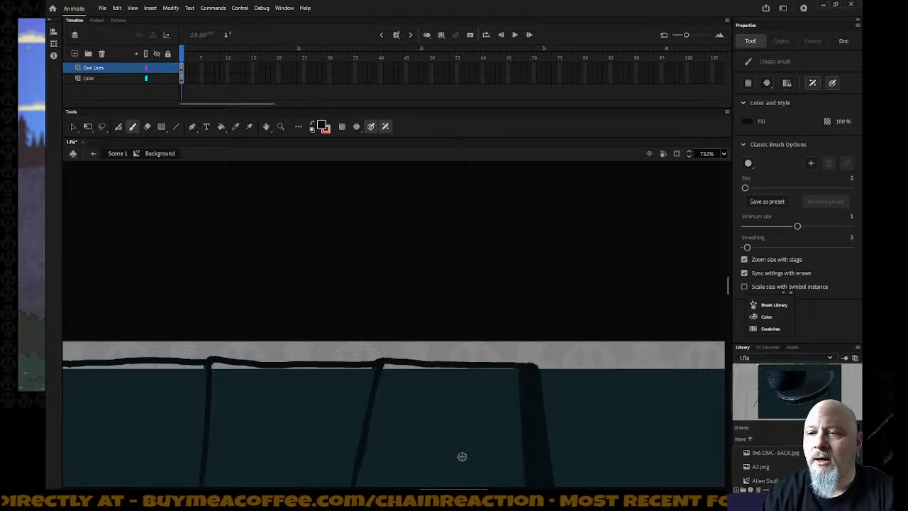
left_click_drag(462, 488, 490, 485)
left_click_drag(260, 363, 566, 363)
left_click(257, 360)
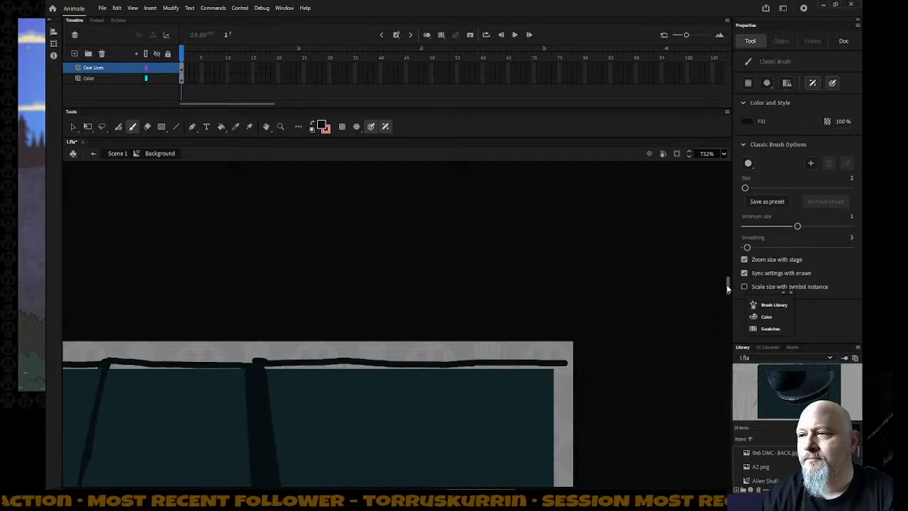
scroll(726, 287, "down", 5)
left_click_drag(569, 181, 558, 379)
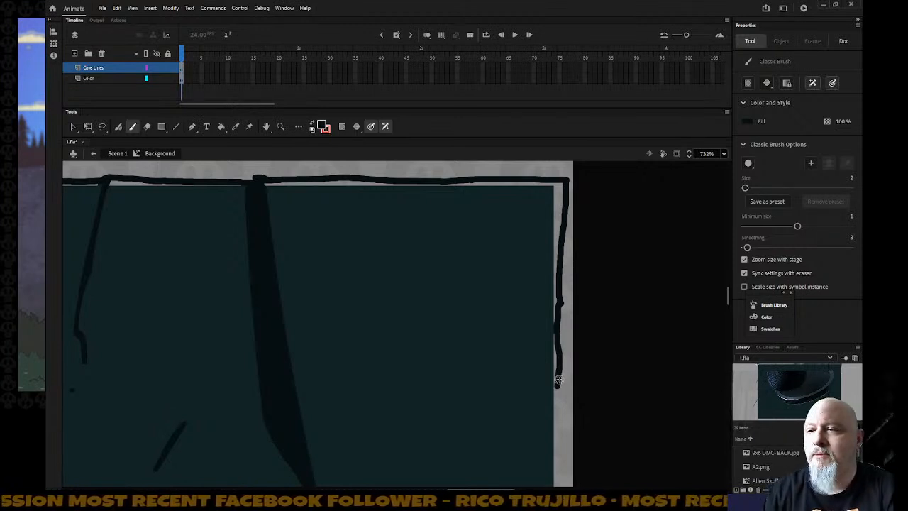
key("ctrl+z")
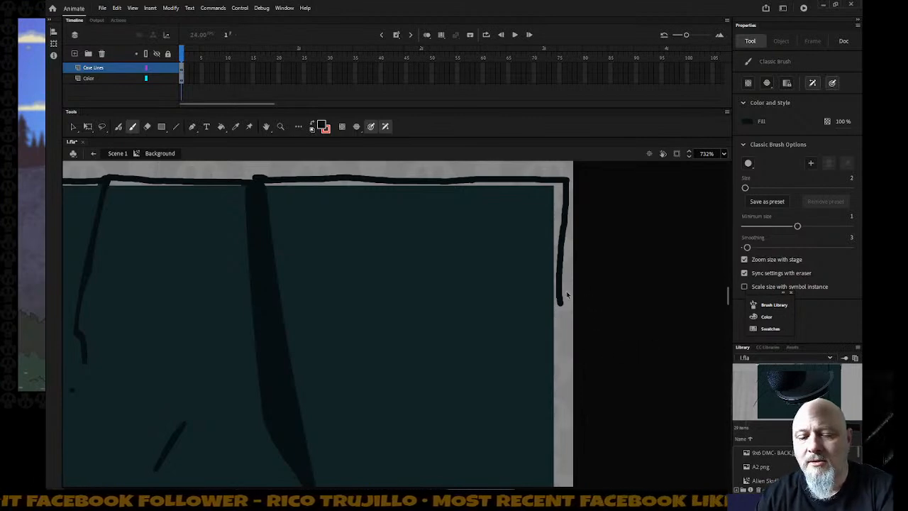
key("ctrl+z")
Brush the border line in connected strokes from the top-right corner down the gray margin along the cave's right edge
left_click_drag(564, 190, 564, 360)
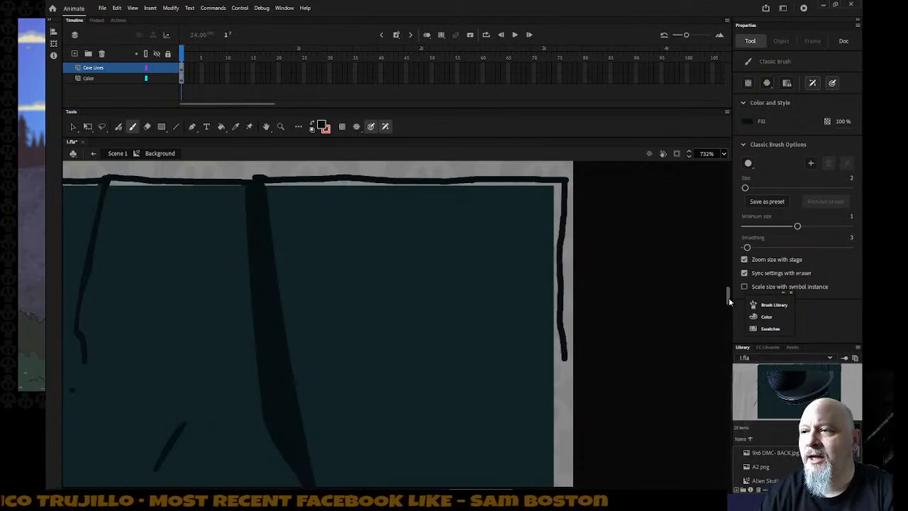
scroll(726, 301, "down", 5)
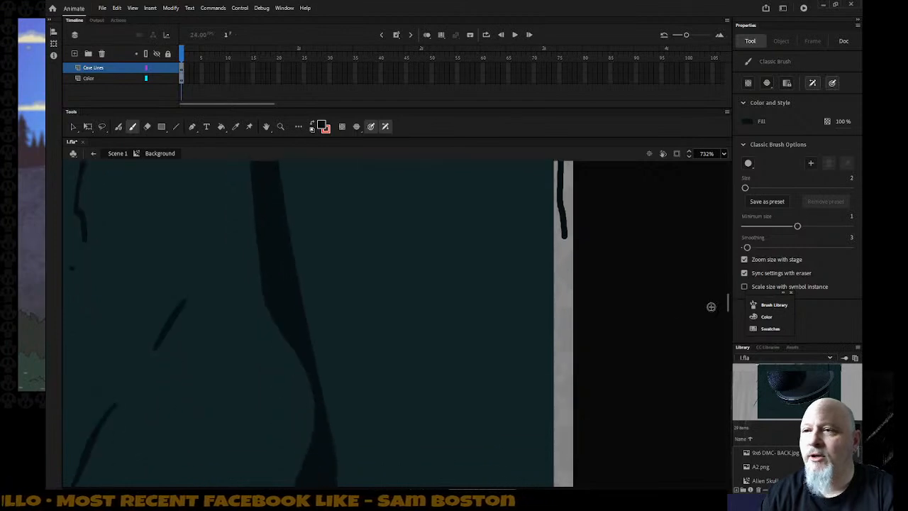
left_click_drag(561, 244, 563, 301)
key("ctrl+z")
left_click_drag(562, 236, 565, 419)
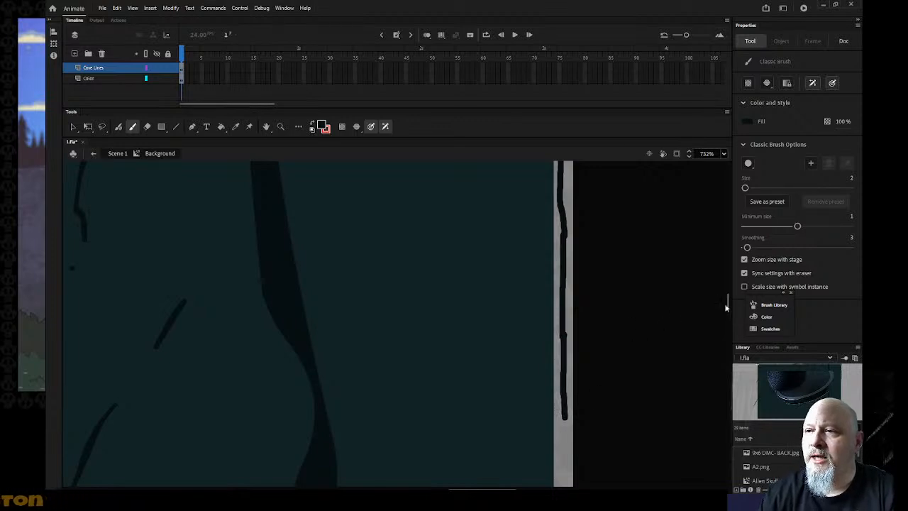
scroll(721, 310, "down", 8)
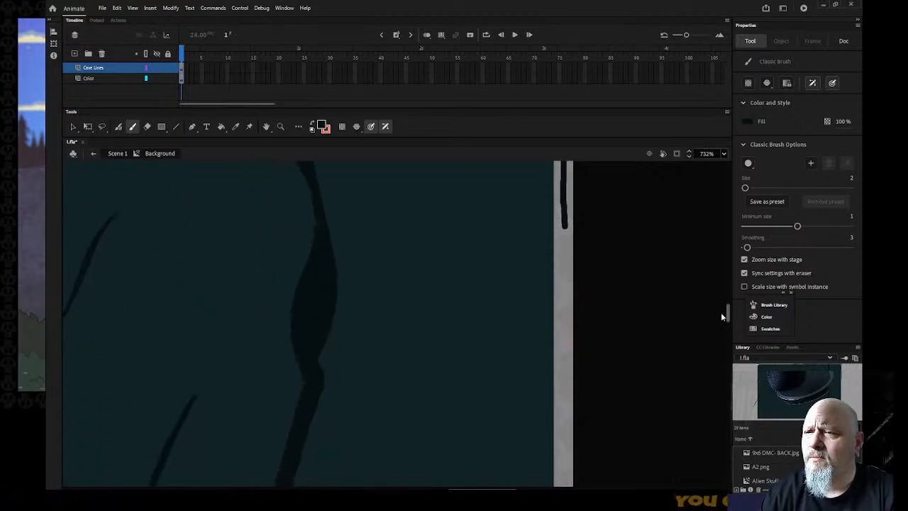
left_click_drag(564, 198, 560, 443)
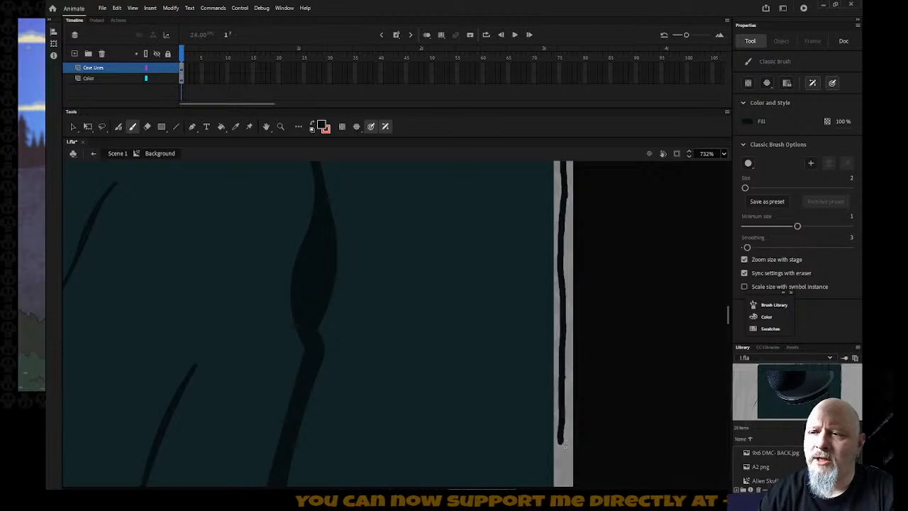
left_click_drag(728, 315, 727, 324)
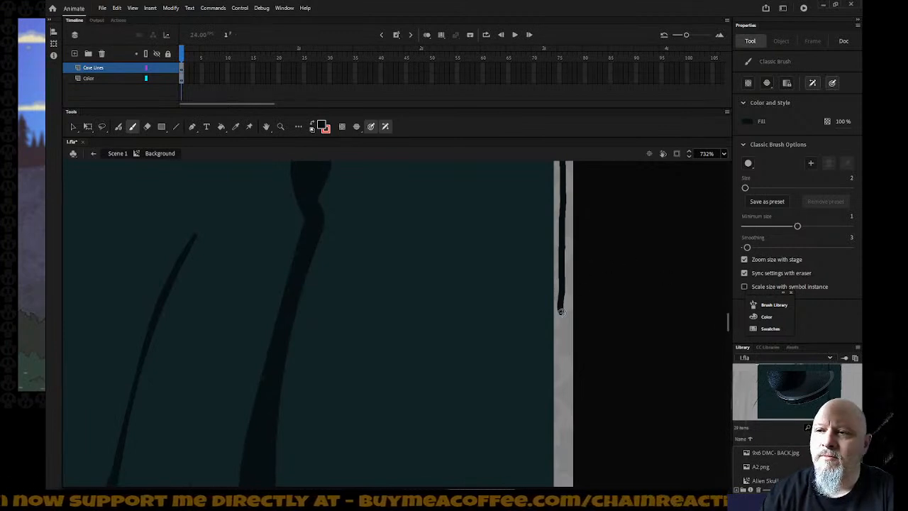
left_click_drag(561, 321, 562, 402)
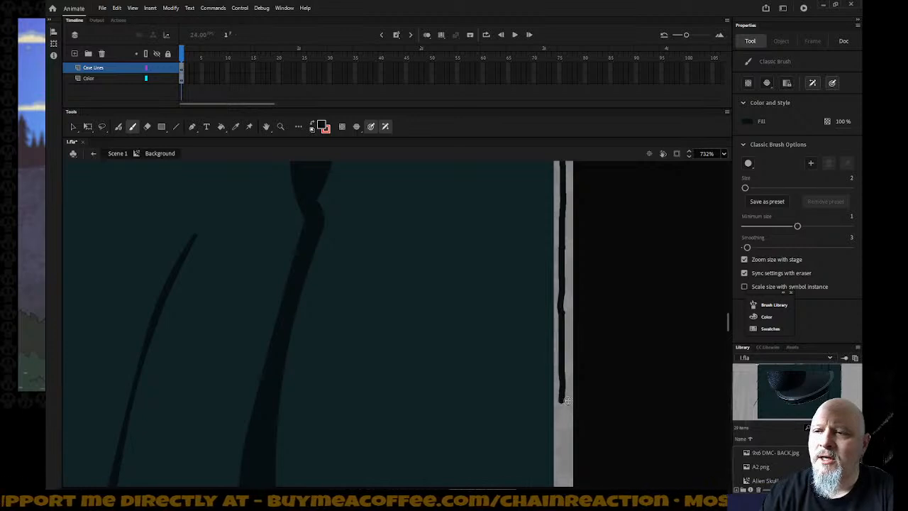
scroll(723, 329, "down", 6)
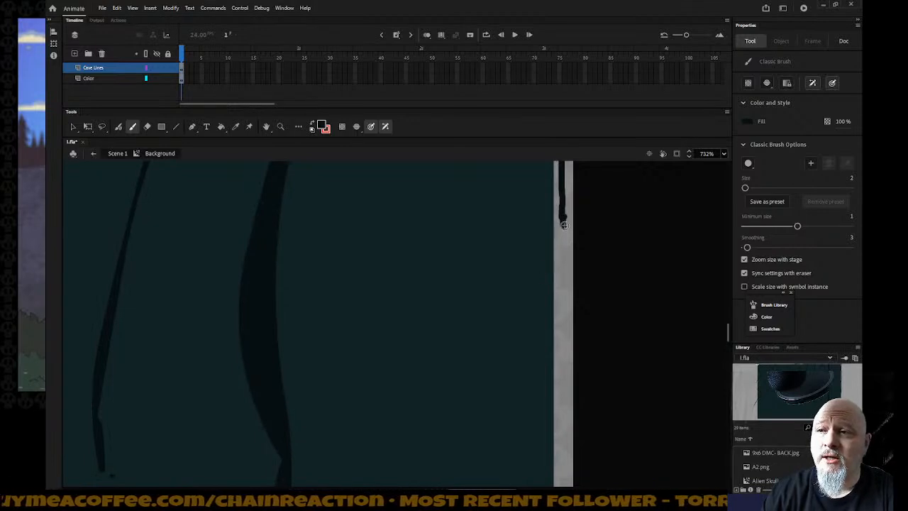
left_click_drag(563, 215, 563, 448)
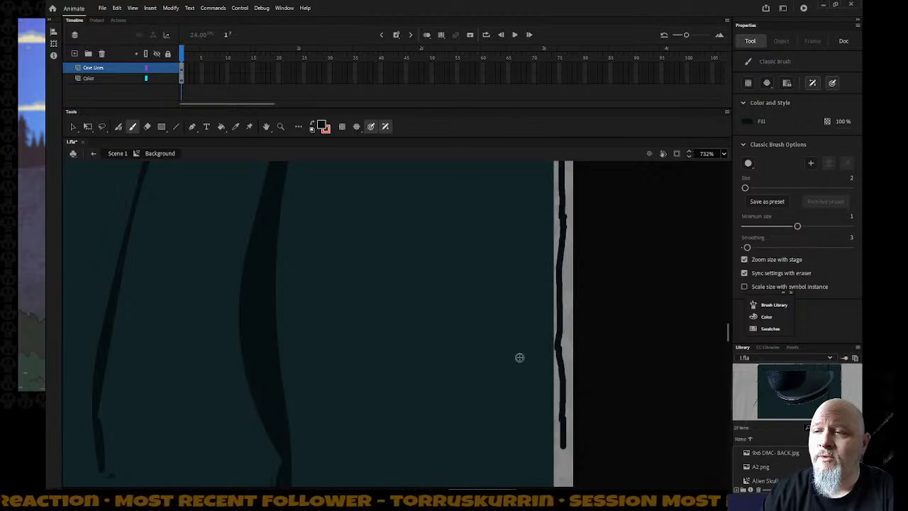
left_click_drag(724, 330, 722, 344)
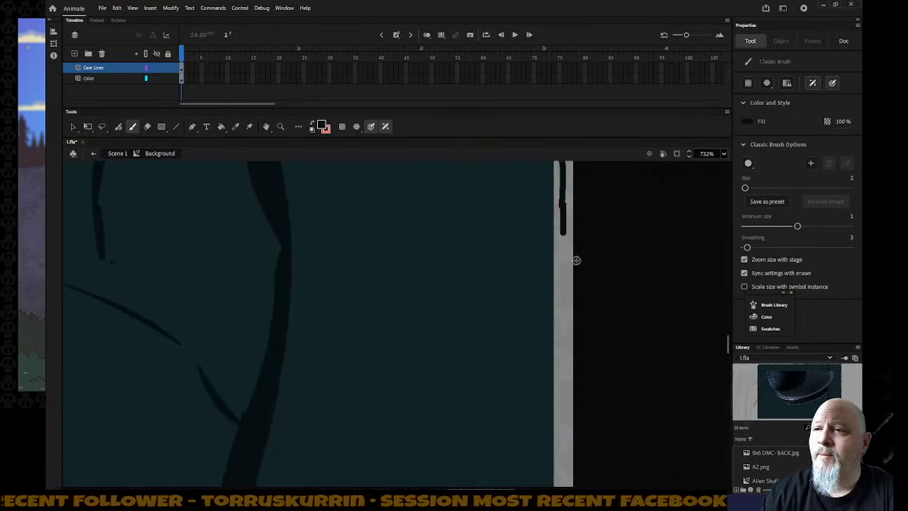
left_click_drag(563, 239, 566, 424)
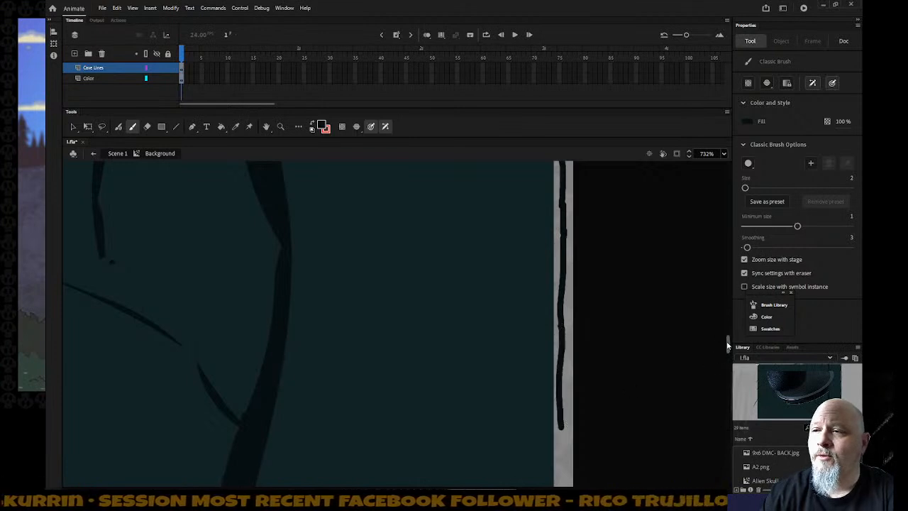
Continue the border line down the right margin, around the bottom-right corner, and along the cave's bottom margin past the thick crack
scroll(726, 345, "down", 5)
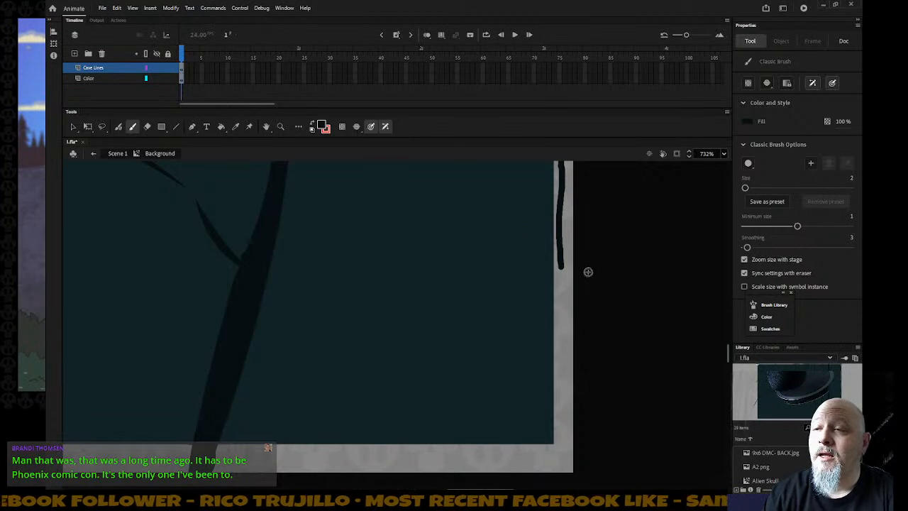
left_click_drag(561, 266, 560, 460)
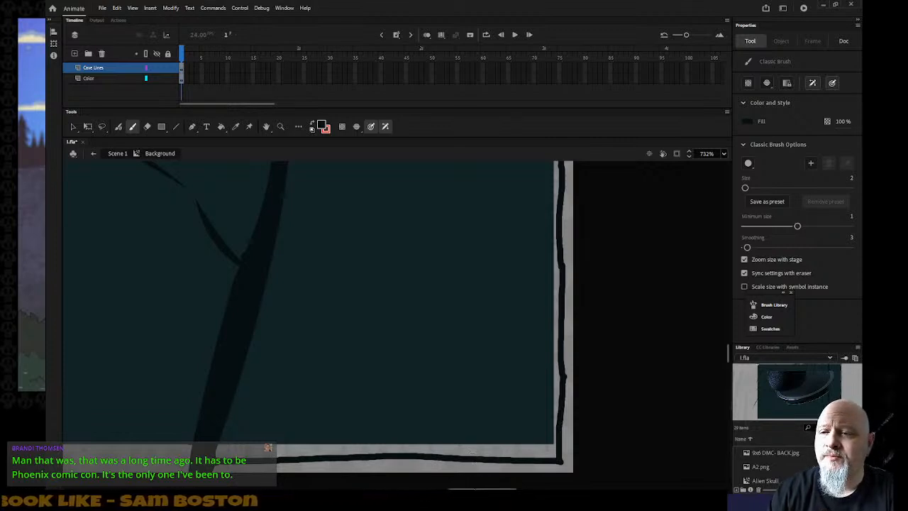
scroll(393, 316, "left", 10)
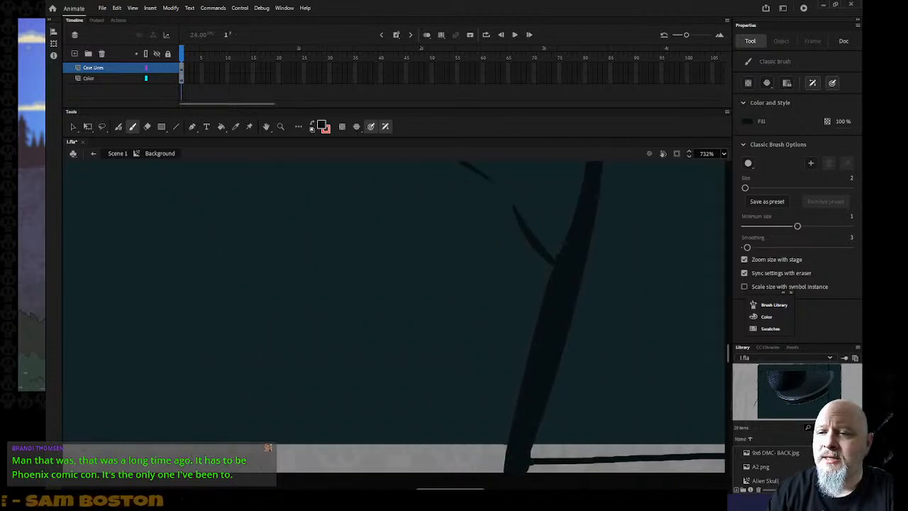
scroll(554, 477, "left", 2)
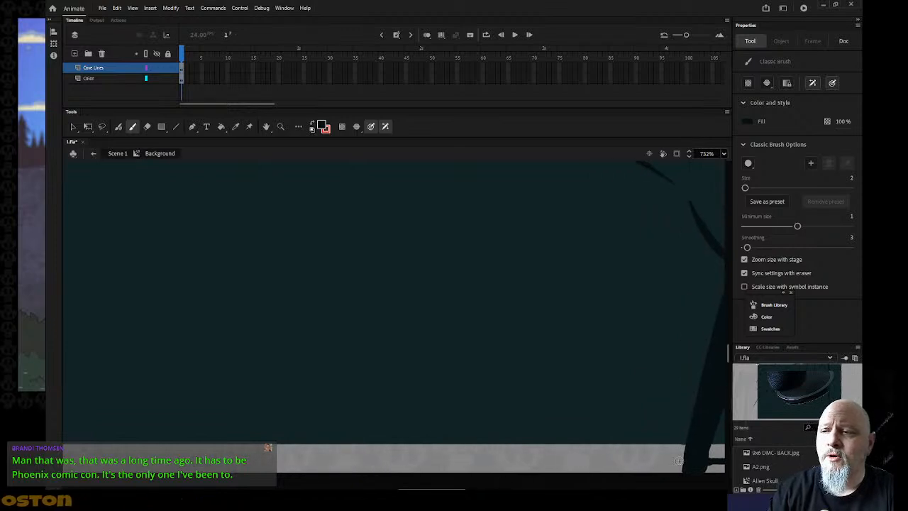
left_click_drag(675, 459, 501, 459)
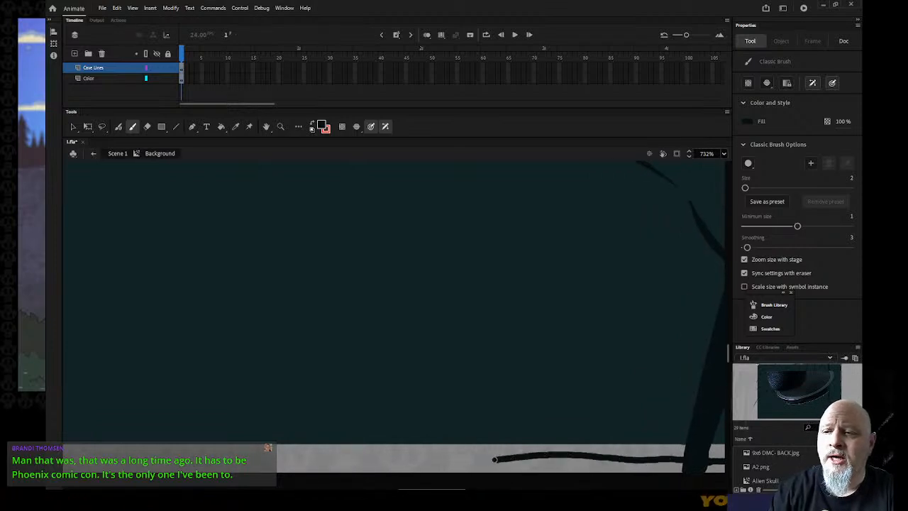
left_click_drag(406, 464, 255, 461)
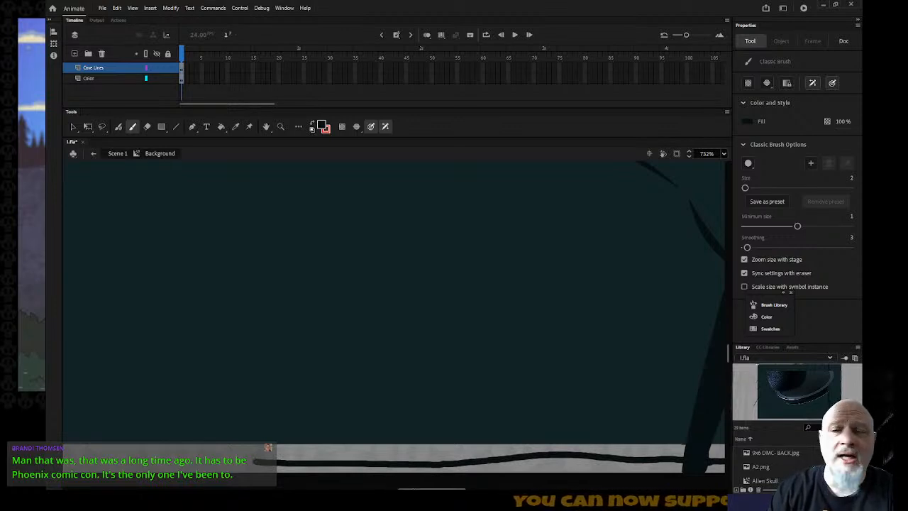
Extend the border line in connected strokes along the gray bottom margin to the cave's bottom-left corner
scroll(393, 297, "left", 4)
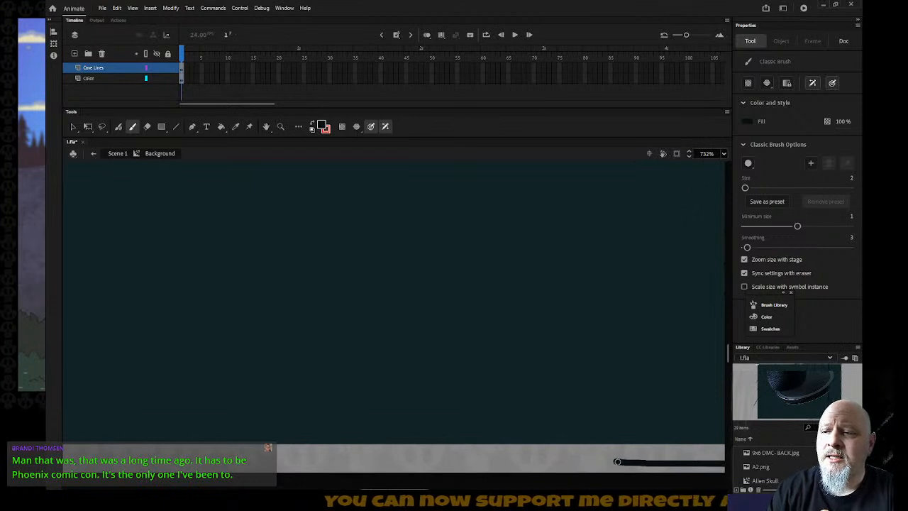
left_click_drag(286, 462, 132, 466)
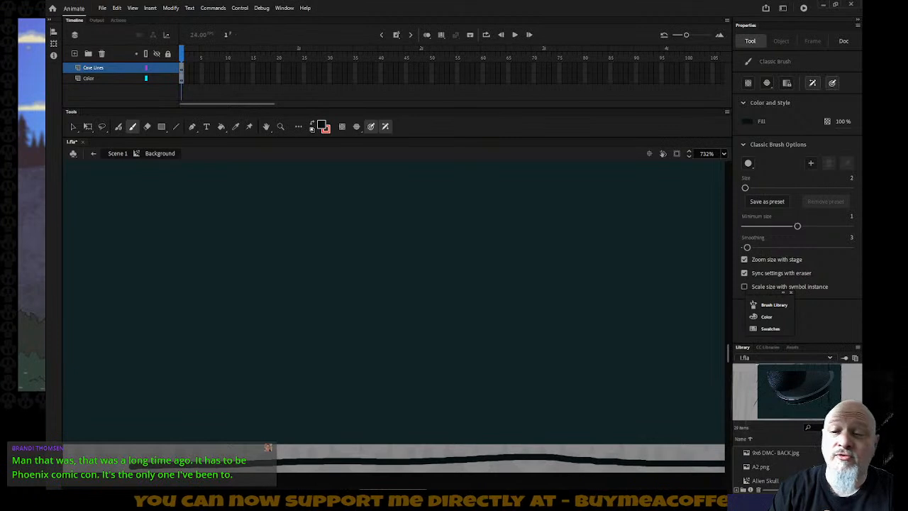
scroll(495, 461, "left", 4)
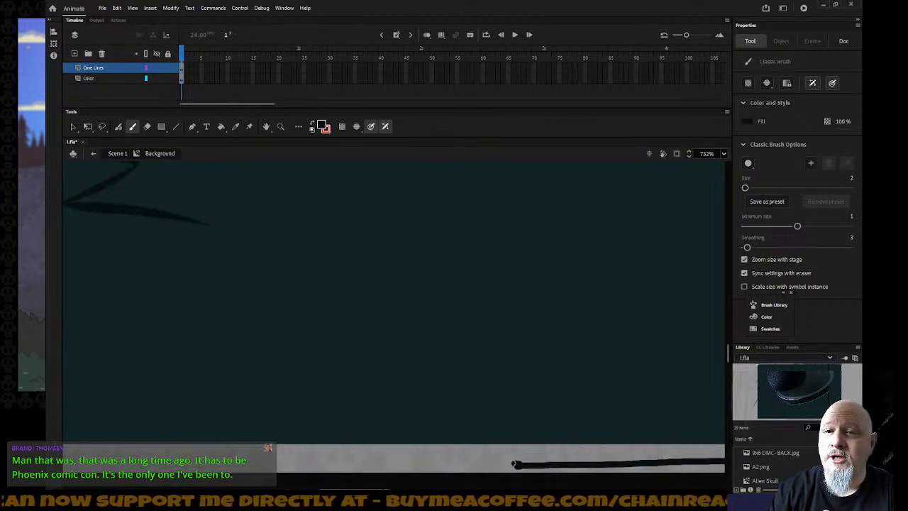
left_click_drag(412, 458, 273, 463)
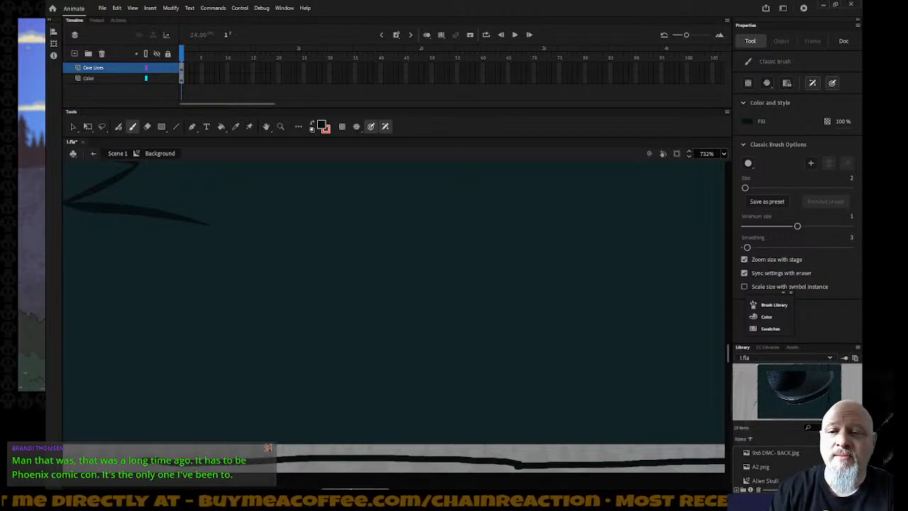
scroll(394, 305, "left", 5)
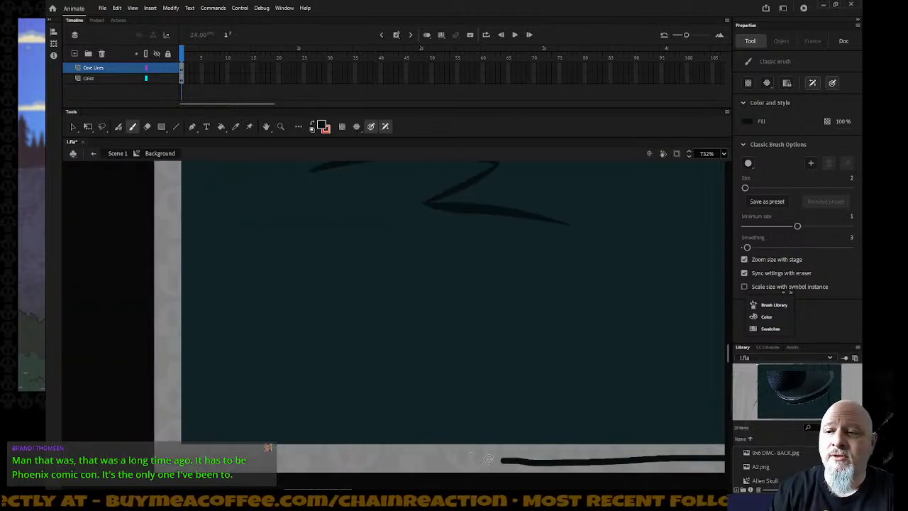
left_click_drag(475, 458, 193, 452)
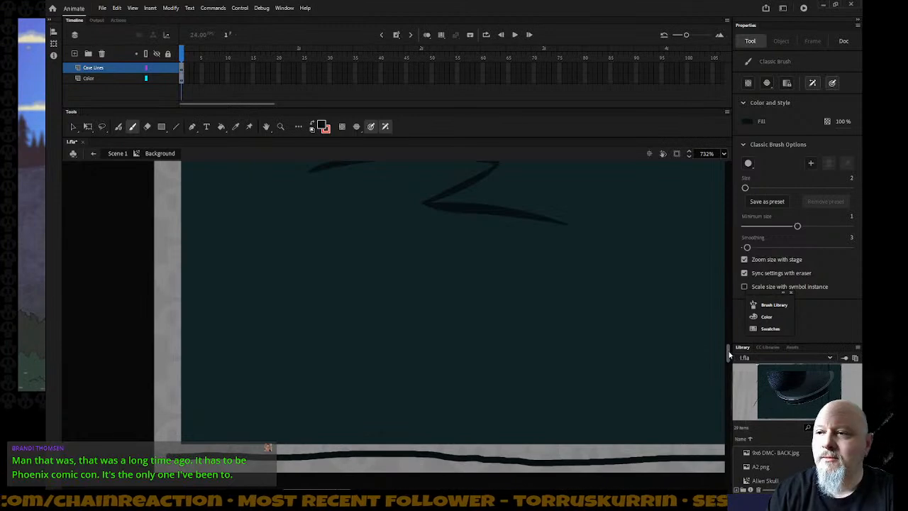
Brush the border line from the bottom-left corner up the gray left margin to the lowest diagonal crack line
scroll(729, 352, "up", 3)
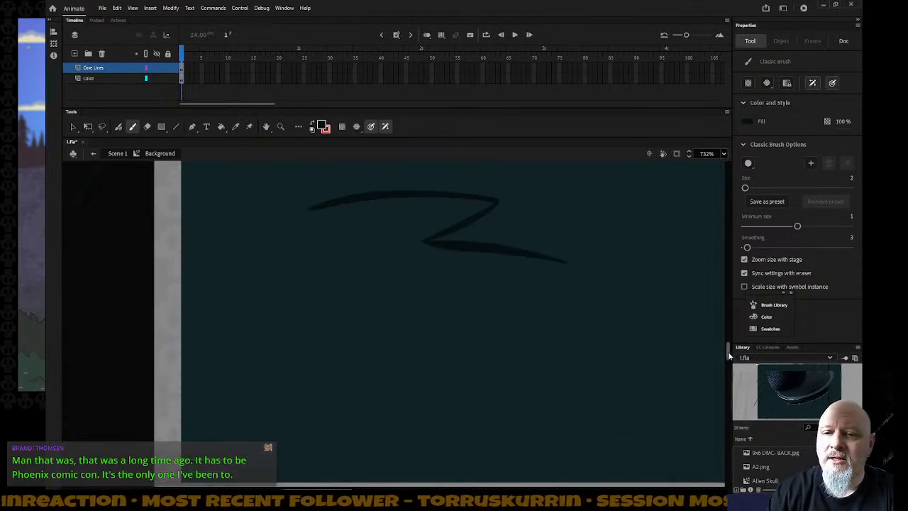
scroll(729, 352, "down", 3)
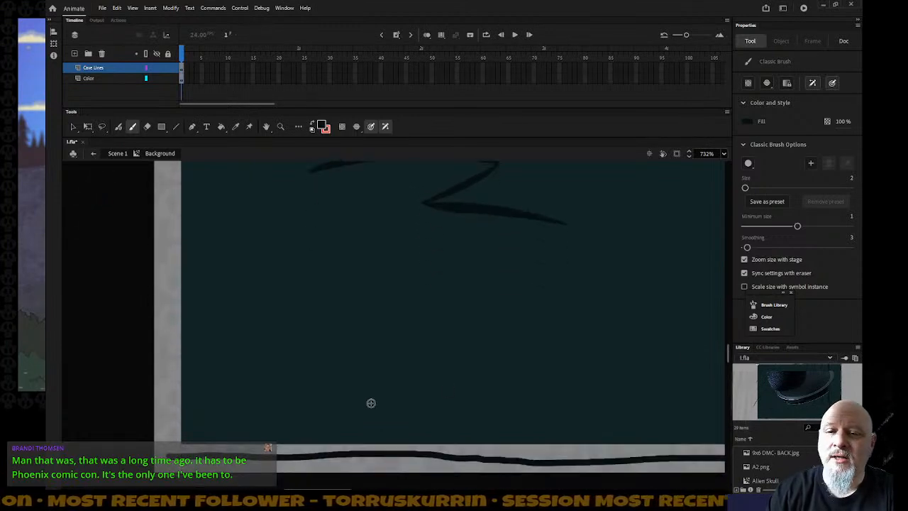
left_click_drag(168, 451, 168, 379)
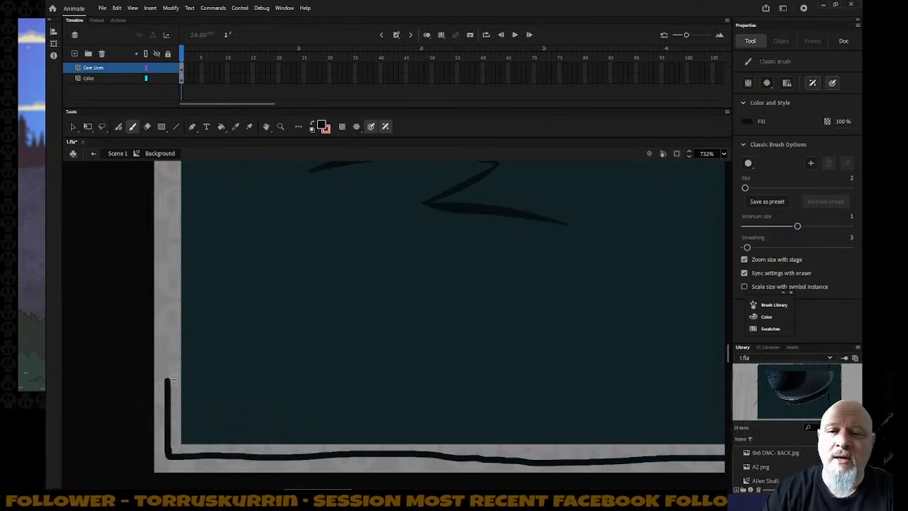
left_click_drag(167, 381, 171, 209)
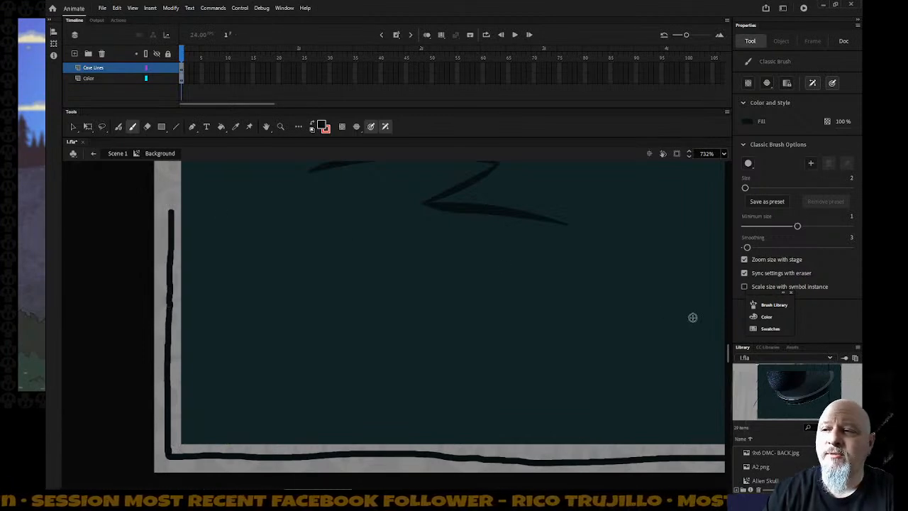
left_click_drag(729, 350, 726, 341)
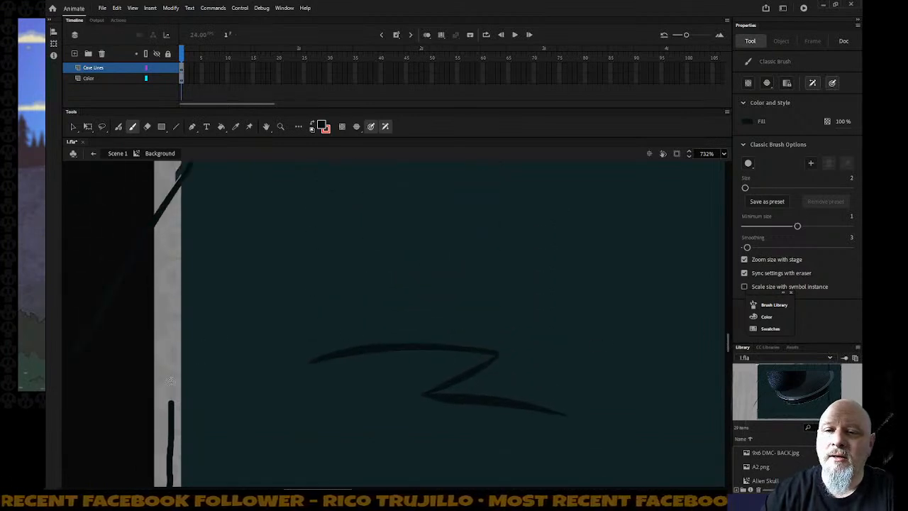
left_click_drag(169, 401, 171, 203)
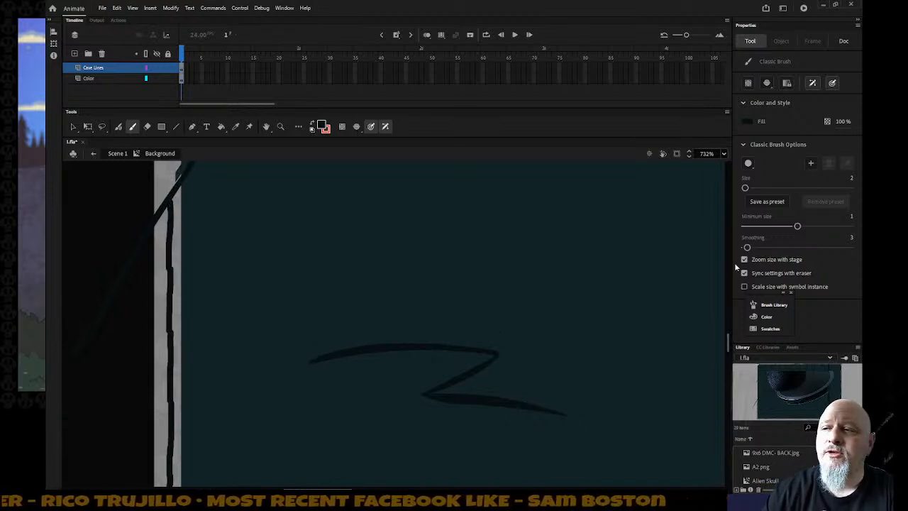
Continue the border up the left margin, joining the three diagonal crack lines that run off the cave's left edge
left_click_drag(728, 340, 731, 319)
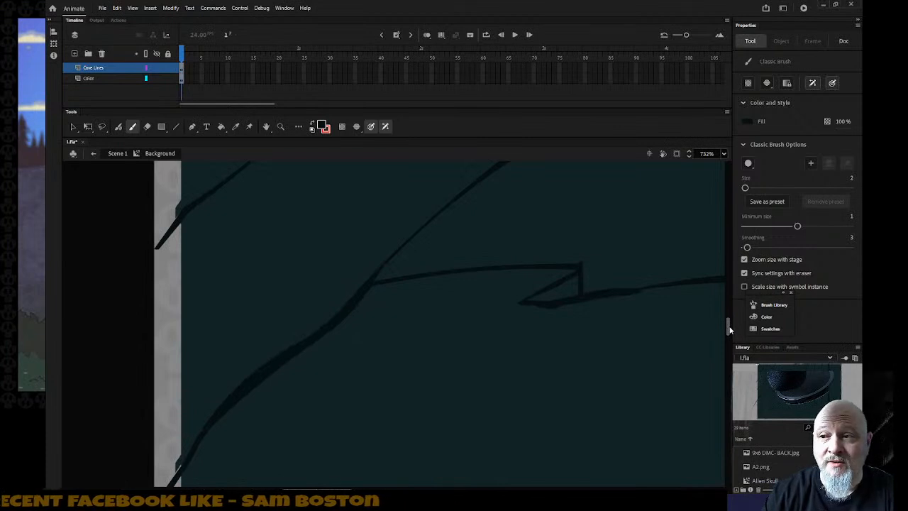
scroll(730, 329, "down", 1)
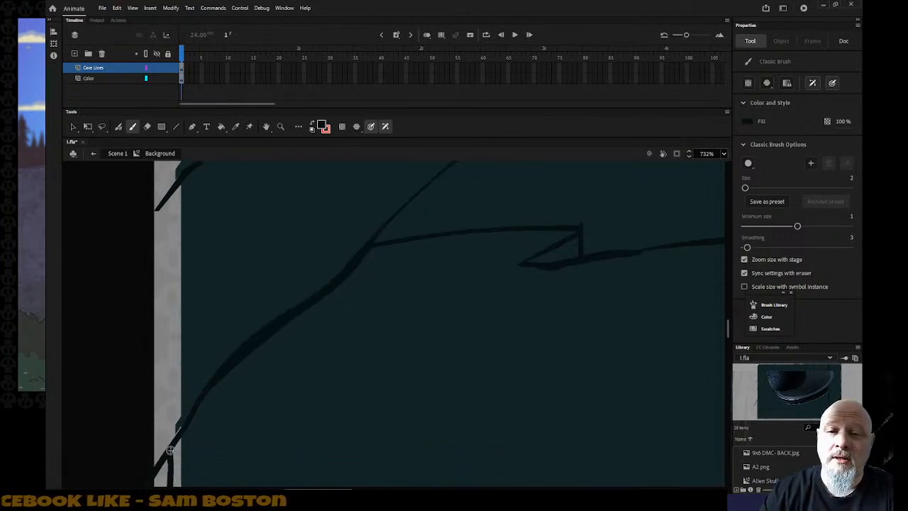
left_click_drag(166, 446, 165, 385)
left_click_drag(160, 207, 169, 424)
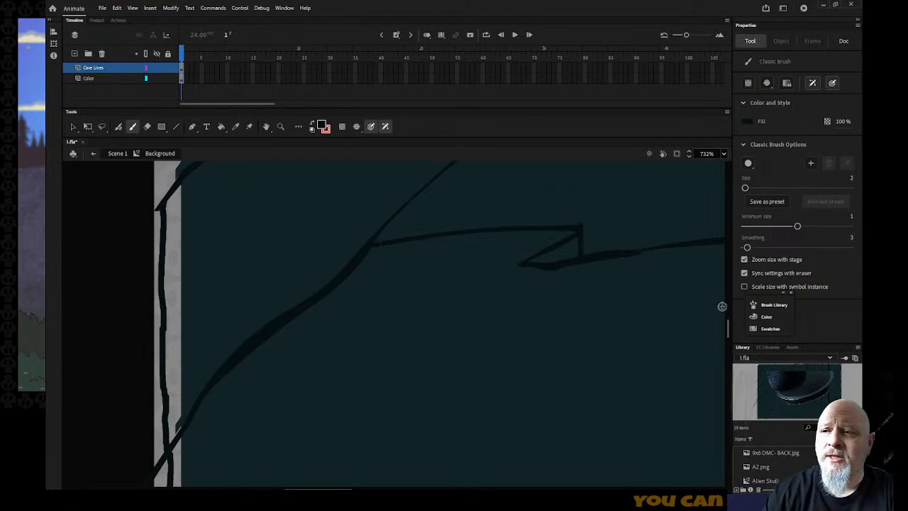
mouse_move(727, 317)
left_mouse_down()
mouse_move(731, 306)
mouse_move(729, 314)
left_mouse_up()
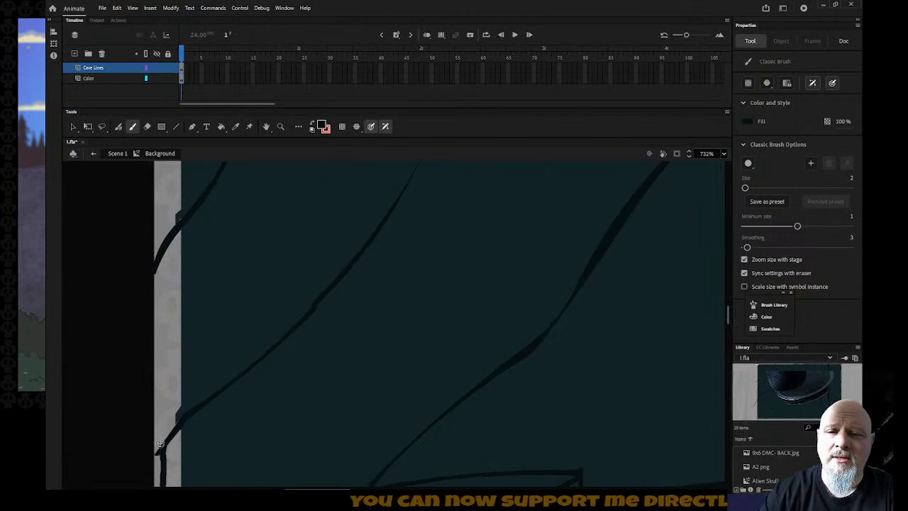
left_click_drag(162, 255, 163, 458)
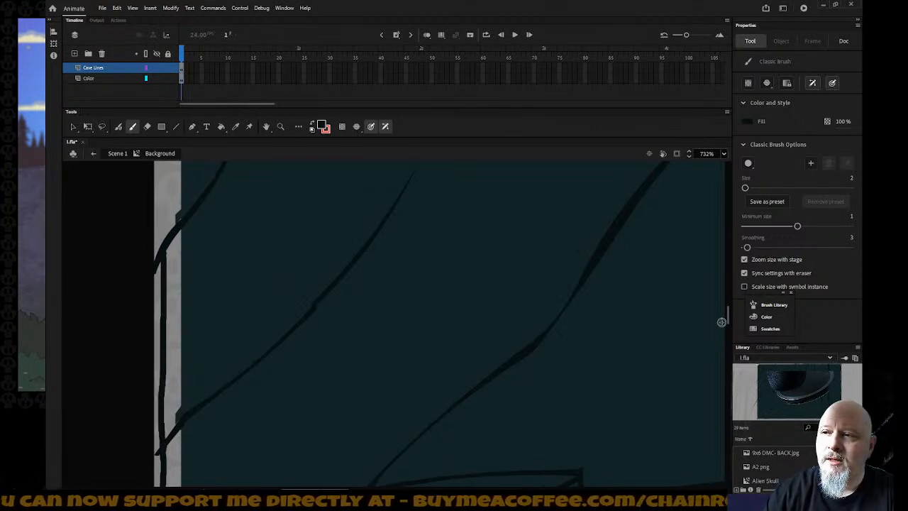
Brush the rest of the left border from the uppermost edge crack up to the cave's top-left corner
left_click_drag(729, 314, 732, 296)
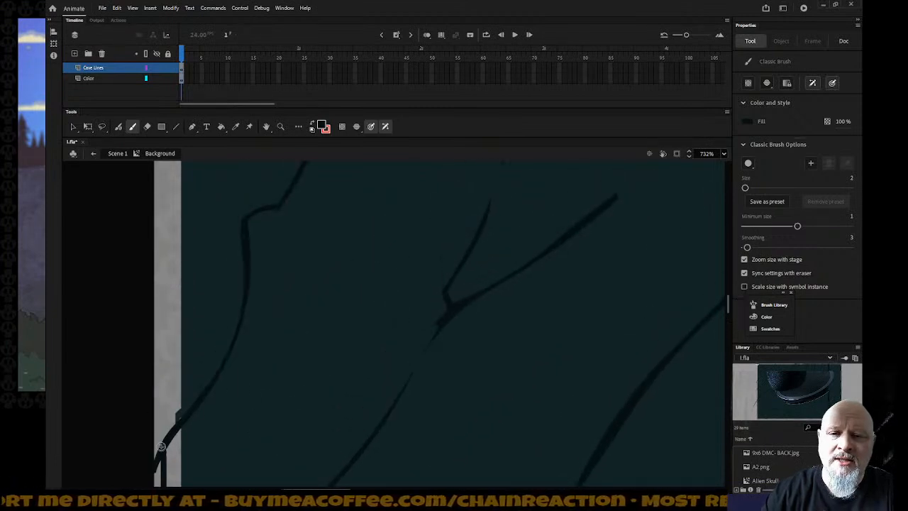
left_click_drag(159, 448, 166, 195)
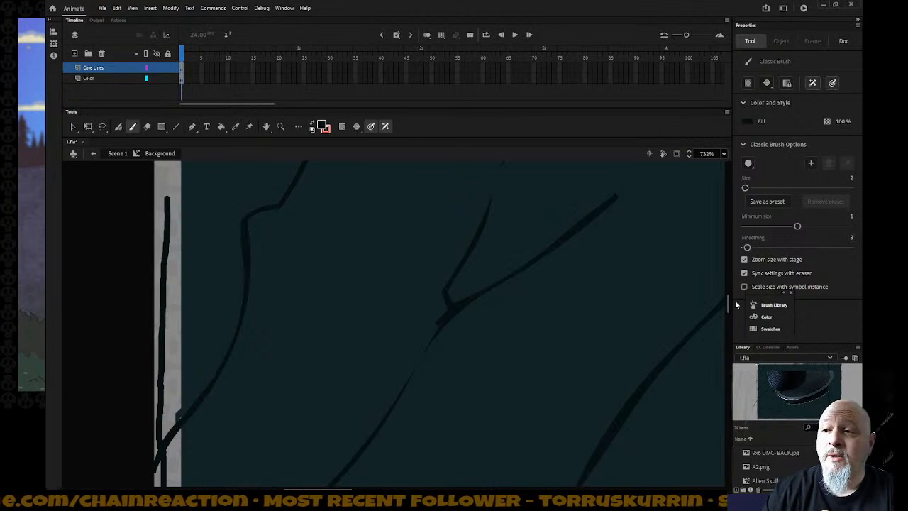
left_click_drag(729, 306, 729, 295)
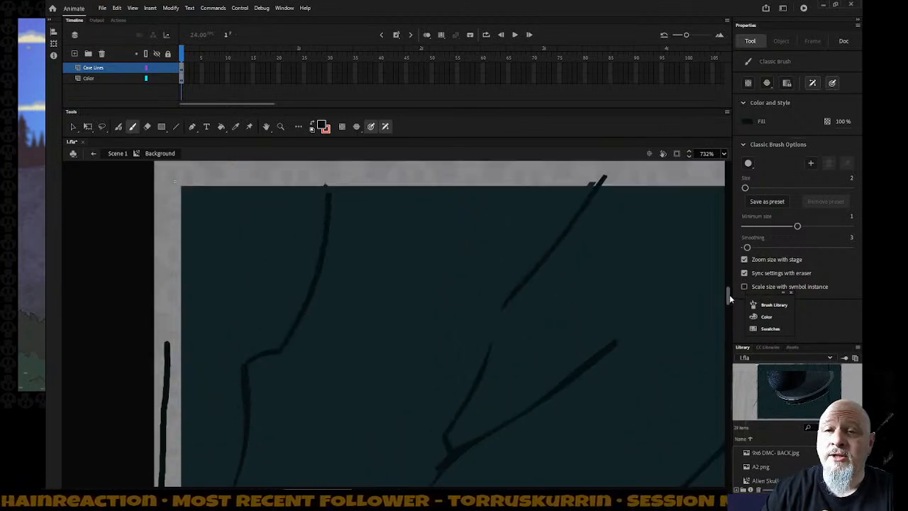
left_click_drag(270, 358, 244, 374)
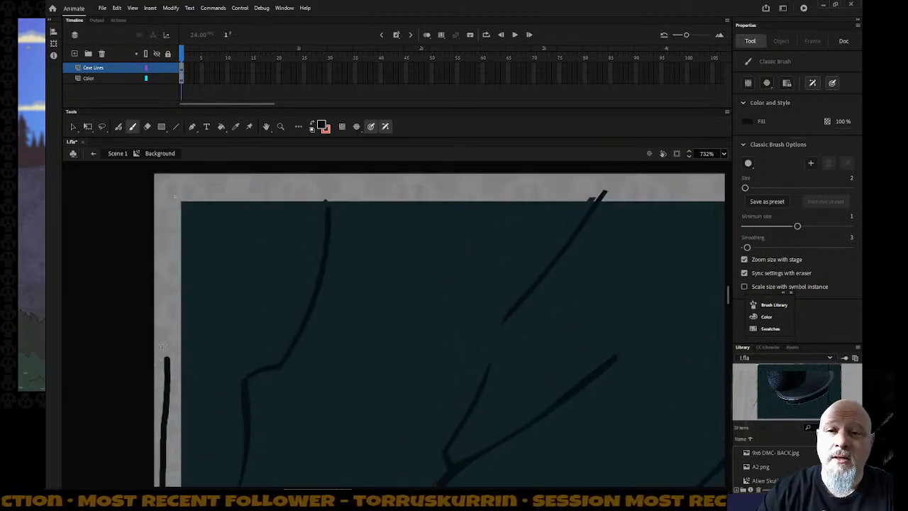
left_click_drag(165, 340, 167, 196)
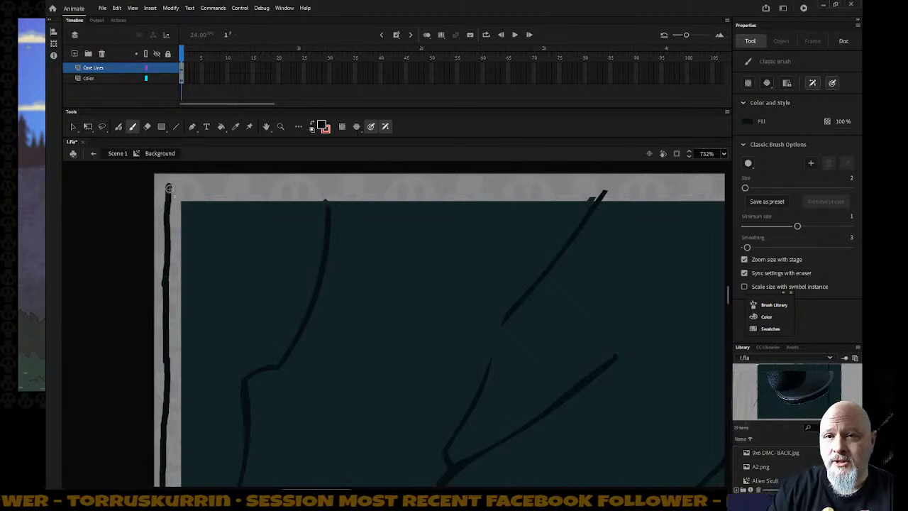
Close the border along the top margin from the top-left corner to the arch outline, and join the nearby crack to the arch
left_click_drag(172, 186, 502, 191)
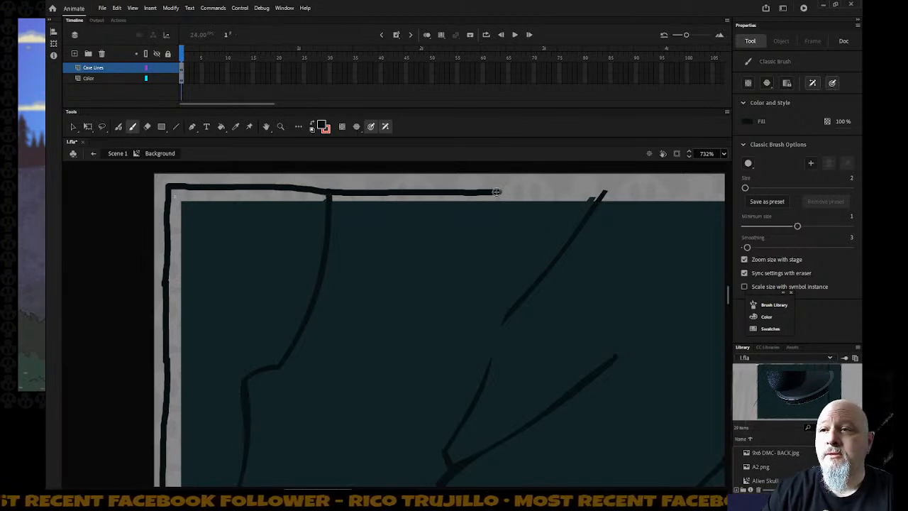
left_click_drag(499, 191, 614, 189)
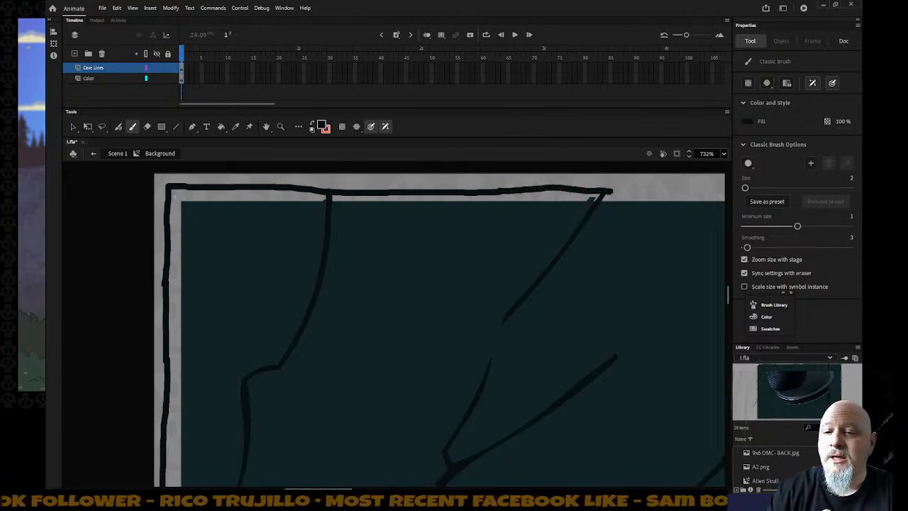
left_click_drag(318, 488, 361, 484)
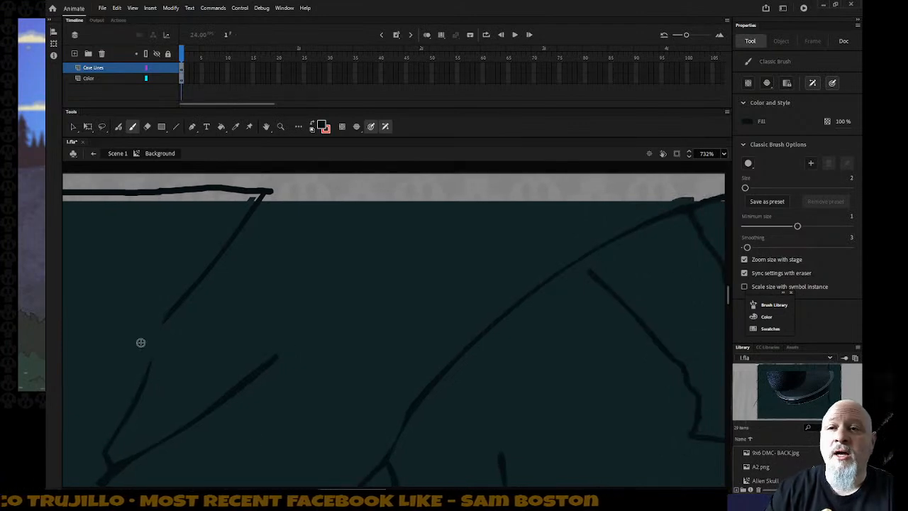
left_click_drag(267, 191, 538, 189)
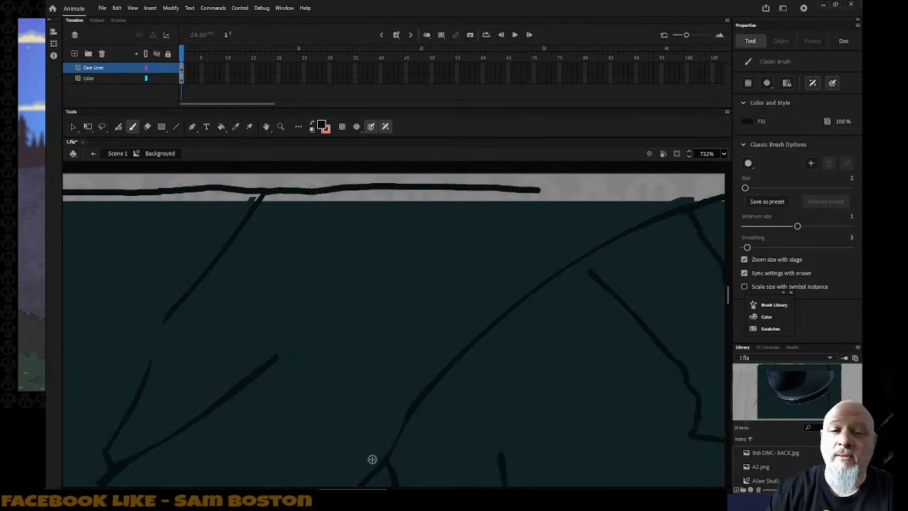
left_click_drag(352, 489, 376, 489)
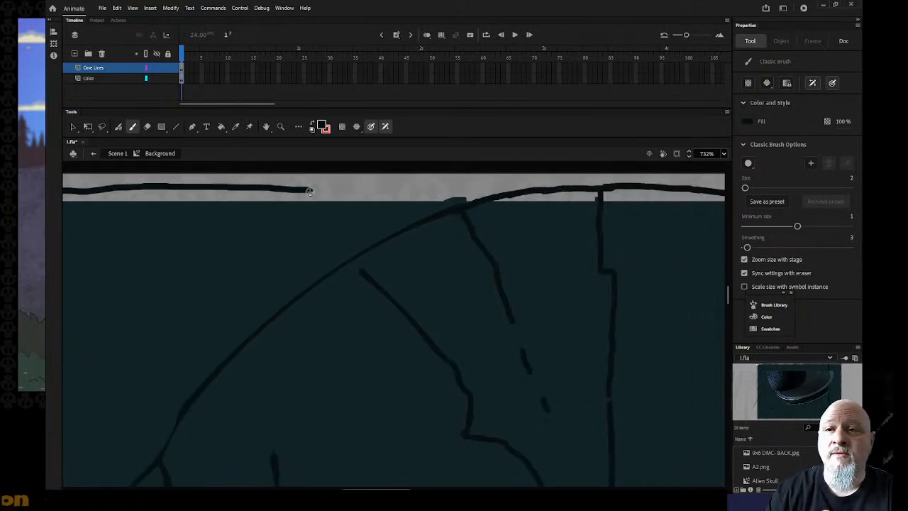
mouse_move(307, 190)
left_mouse_down()
mouse_move(478, 182)
mouse_move(593, 190)
left_mouse_up()
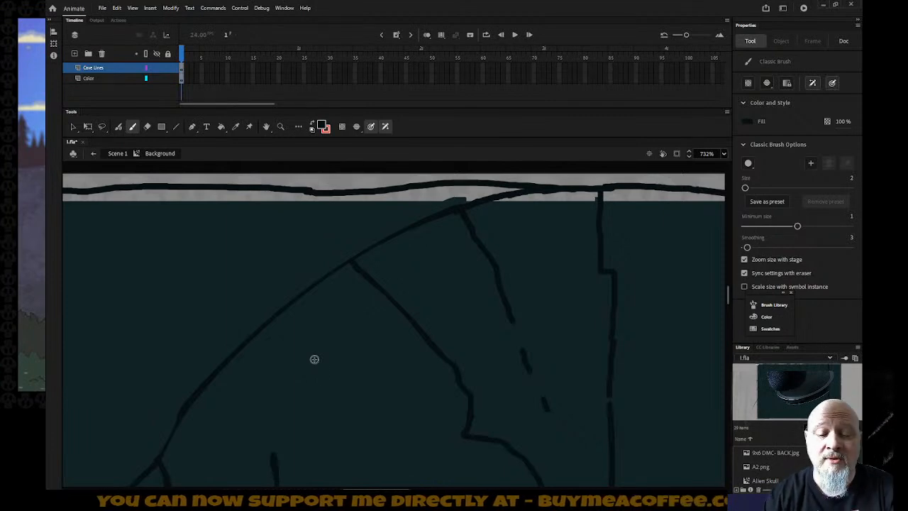
key("z")
left_click(327, 401, "alt")
left_click(331, 403, "alt")
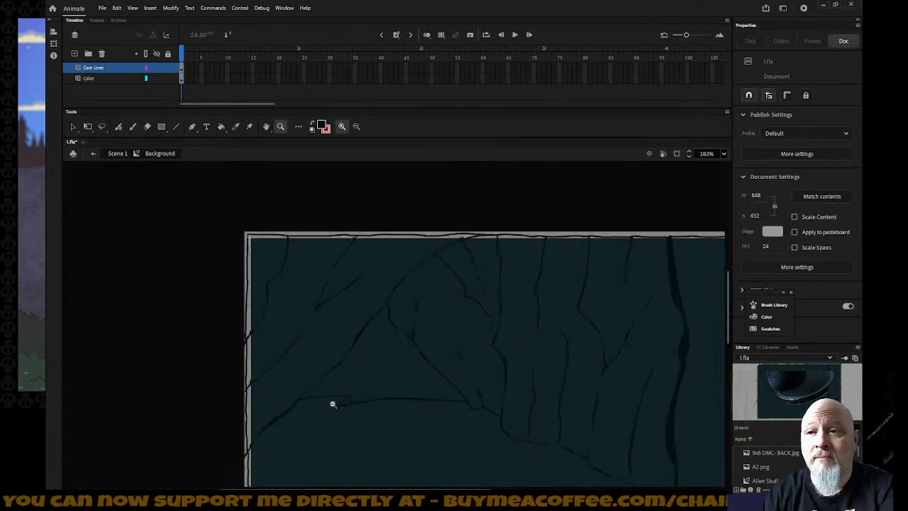
Smooth the two neighbouring vertical crack lines that end just above the cave's sloping floor line, applying Smooth twice to each
left_click(333, 403, "alt")
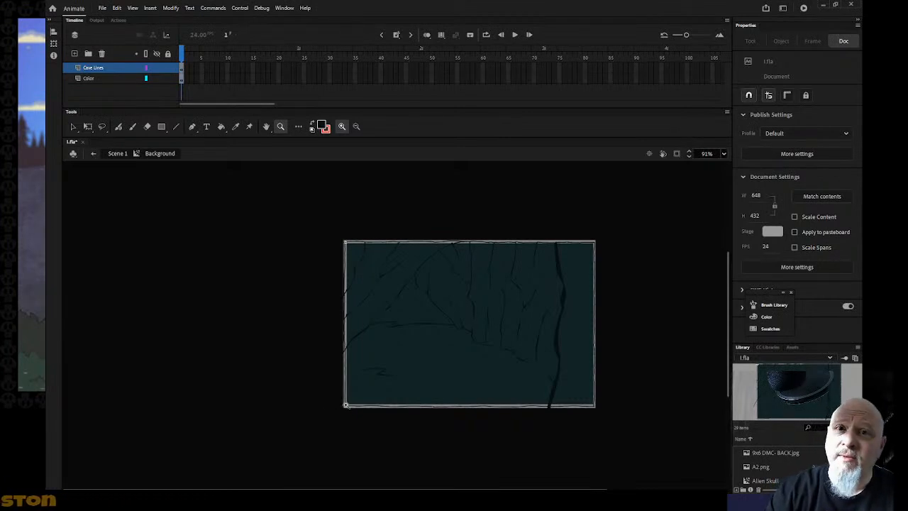
left_click_drag(442, 314, 575, 385)
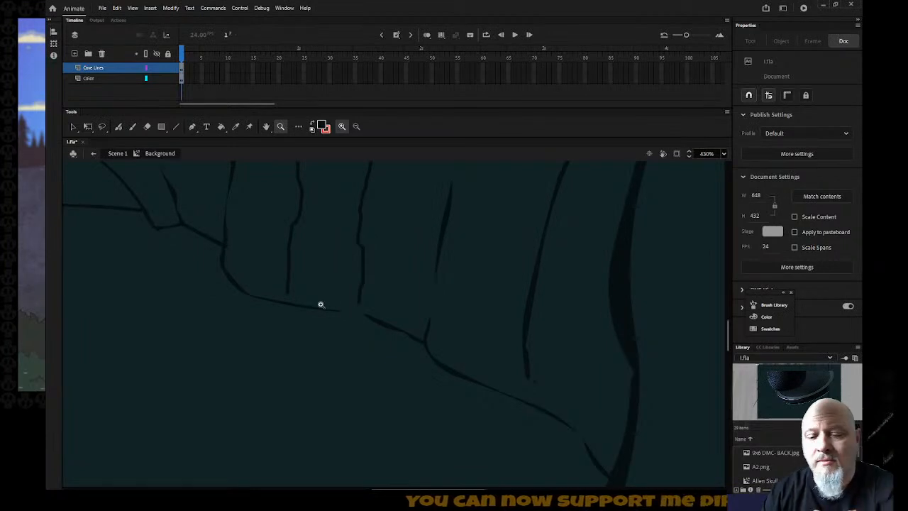
key("v")
left_click(289, 289)
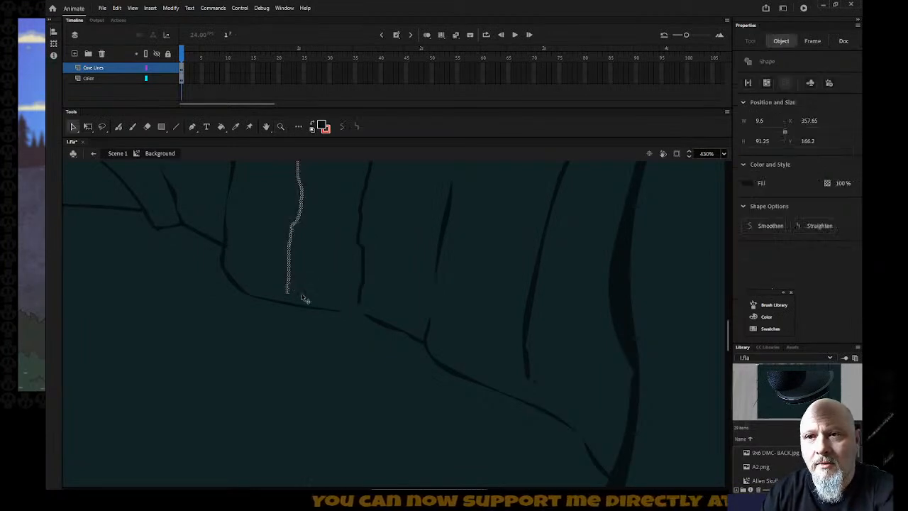
left_click(343, 127)
left_click(343, 127)
left_click(361, 300)
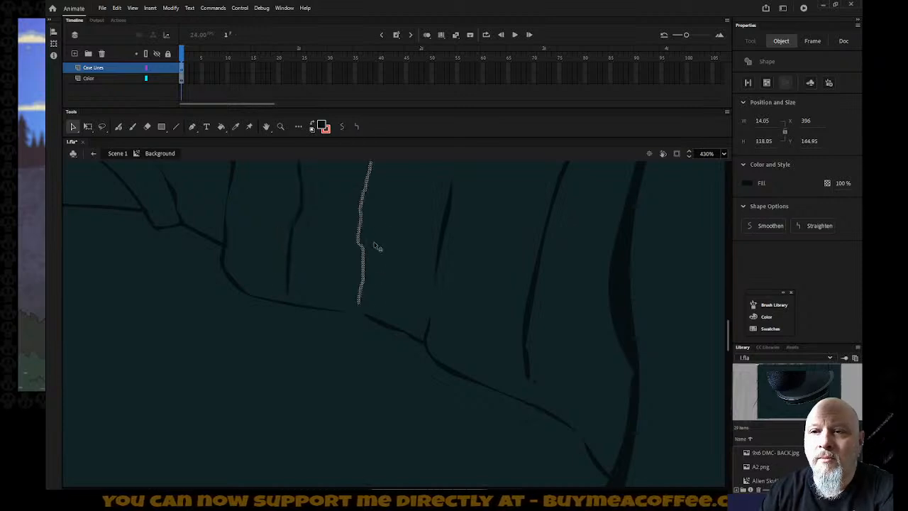
left_click(343, 128)
left_click(344, 128)
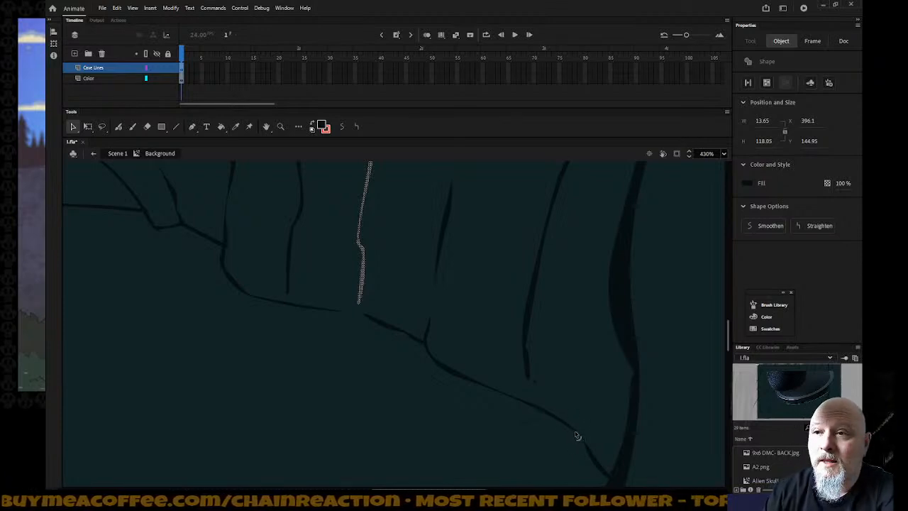
Brush the floor line's gap near the thick crack closed, and select the connected outlines to check the join
key("b")
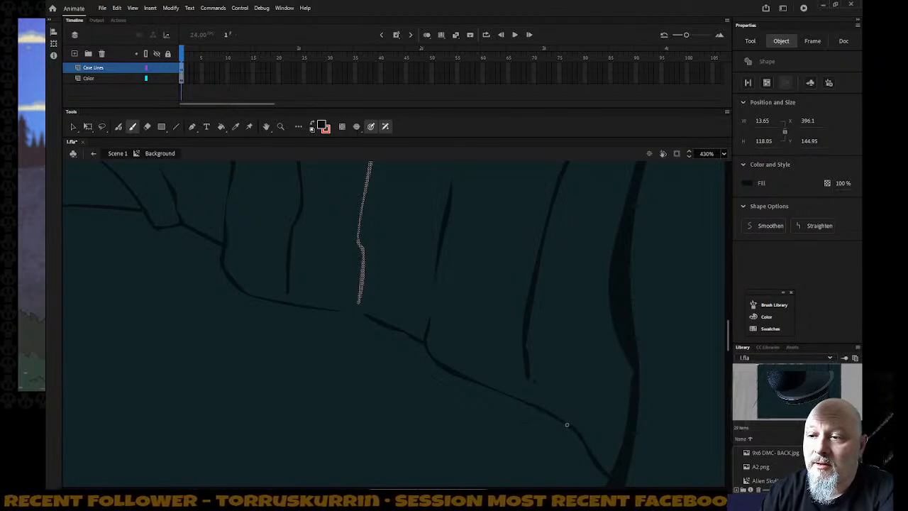
left_click_drag(567, 425, 588, 447)
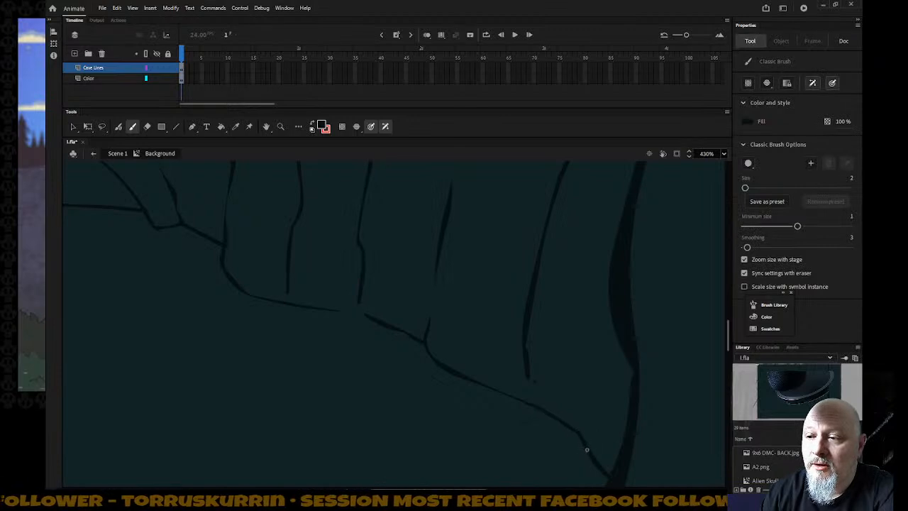
key("v")
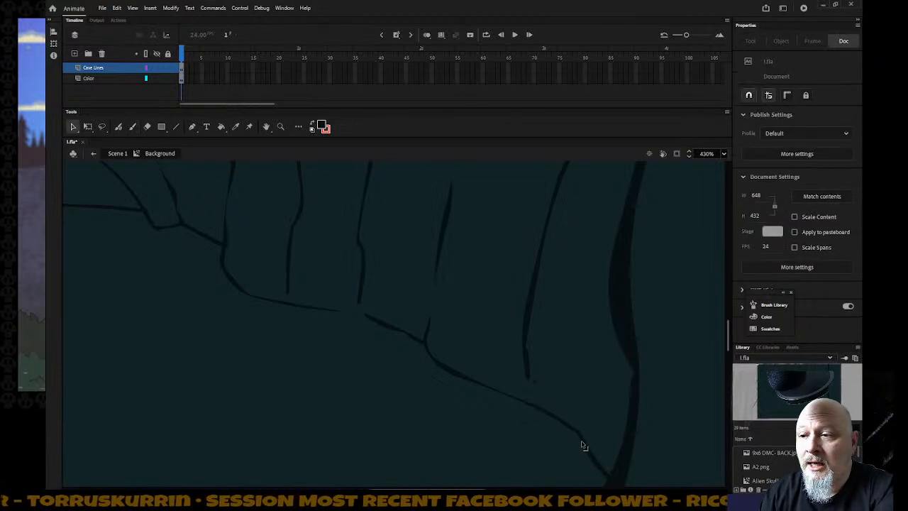
double_click(585, 444)
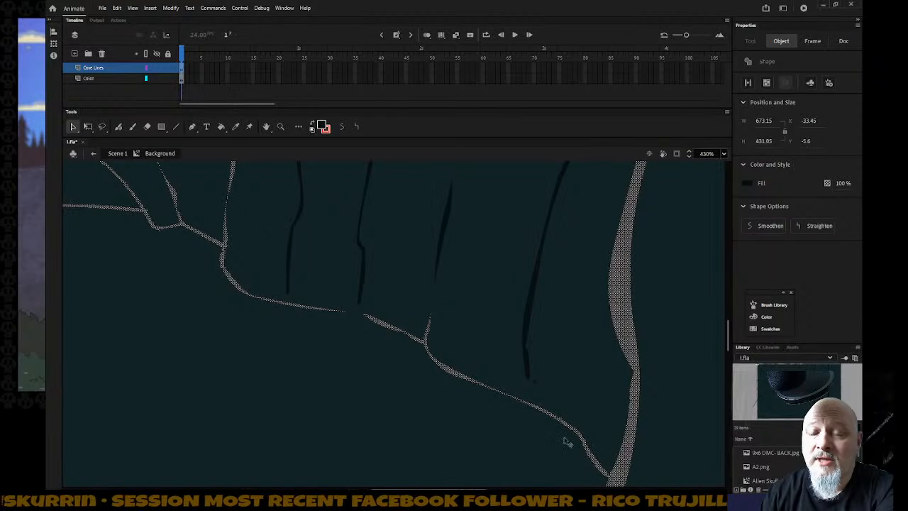
Lock the Color layer and brush the remaining gap in the floor line closed below the second vertical crack
left_click(169, 79)
left_click(168, 98)
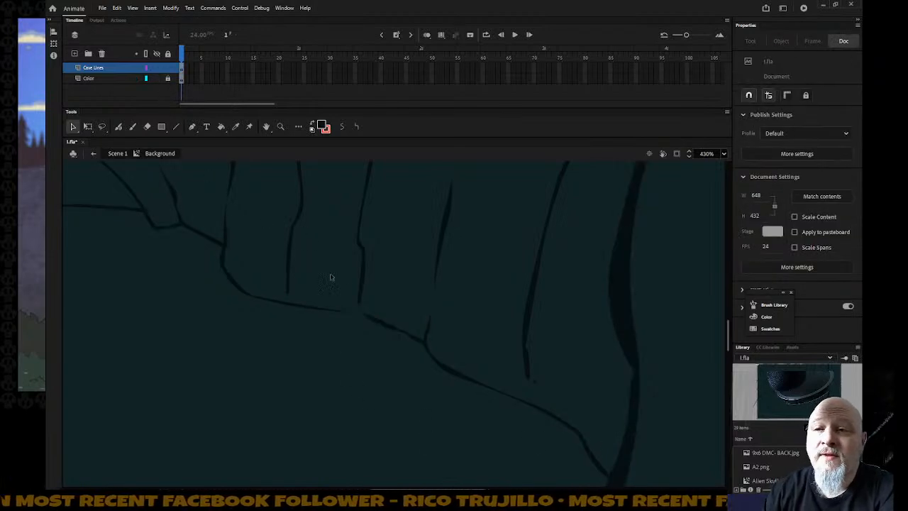
key("b")
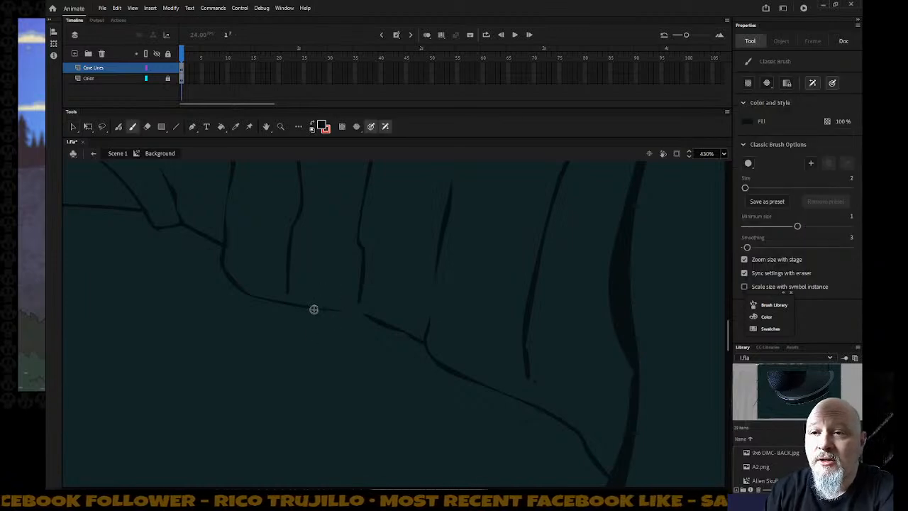
left_click_drag(339, 310, 356, 313)
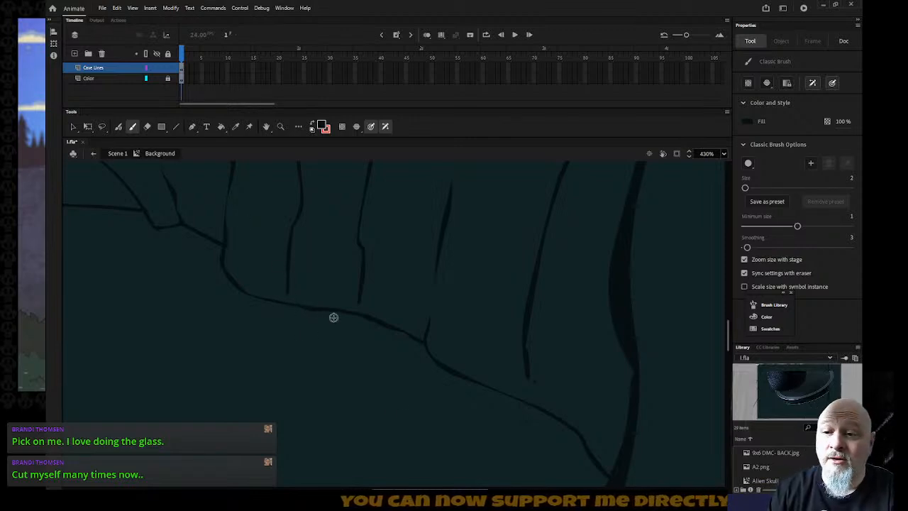
Select the connected cave outlines, smooth them twice, check them across the whole scene, and clear the selection
left_click_drag(439, 488, 577, 478)
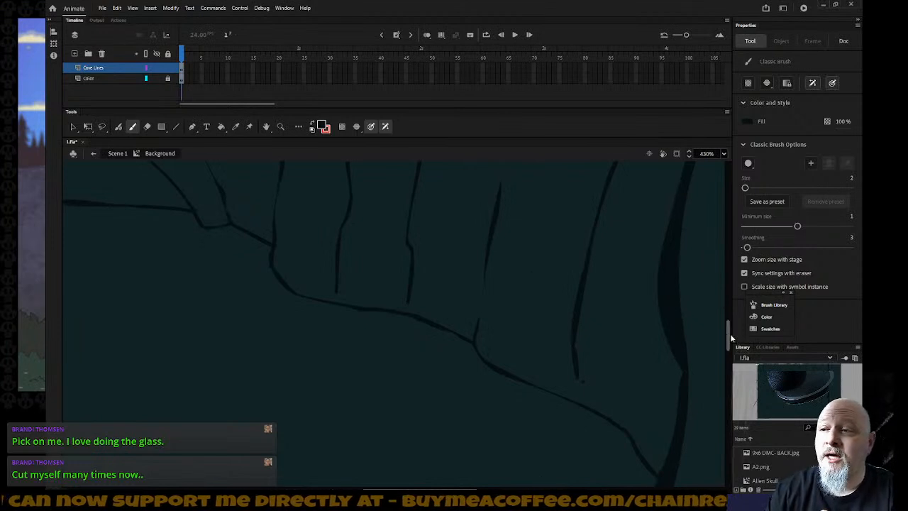
left_click_drag(727, 333, 726, 304)
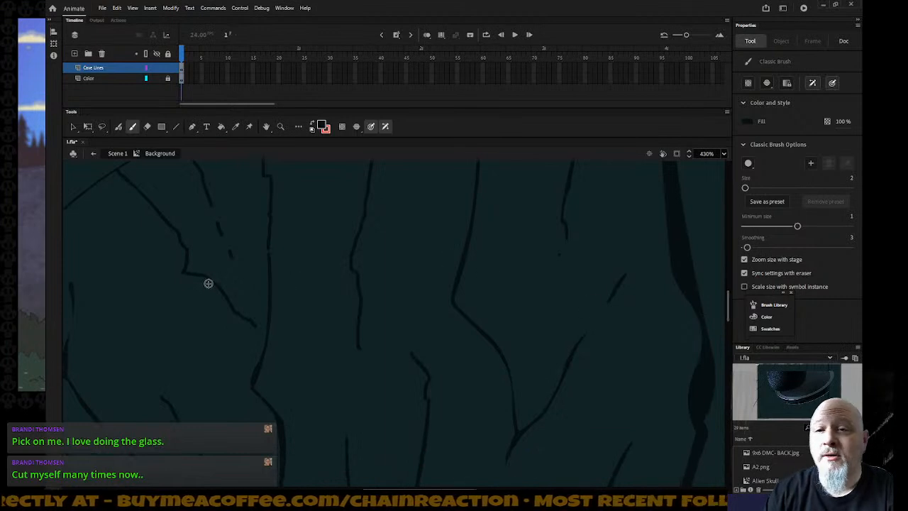
key("v")
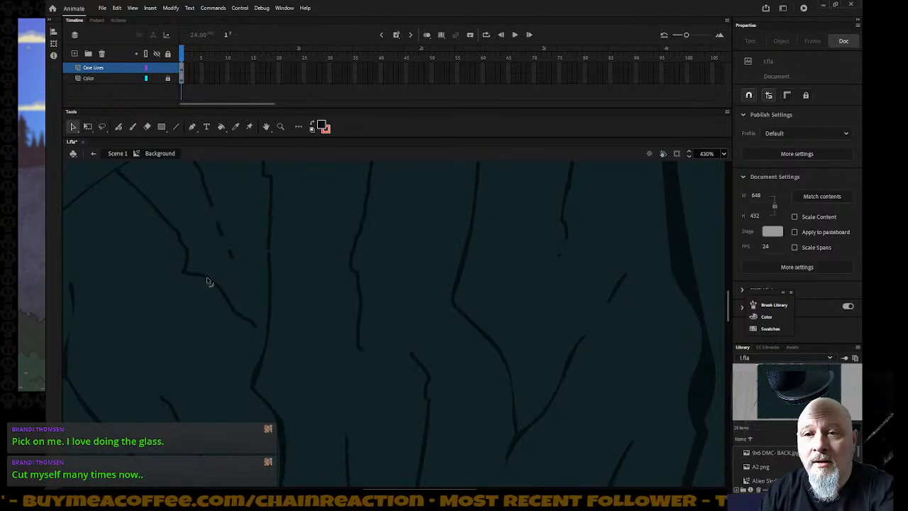
key("ctrl+a")
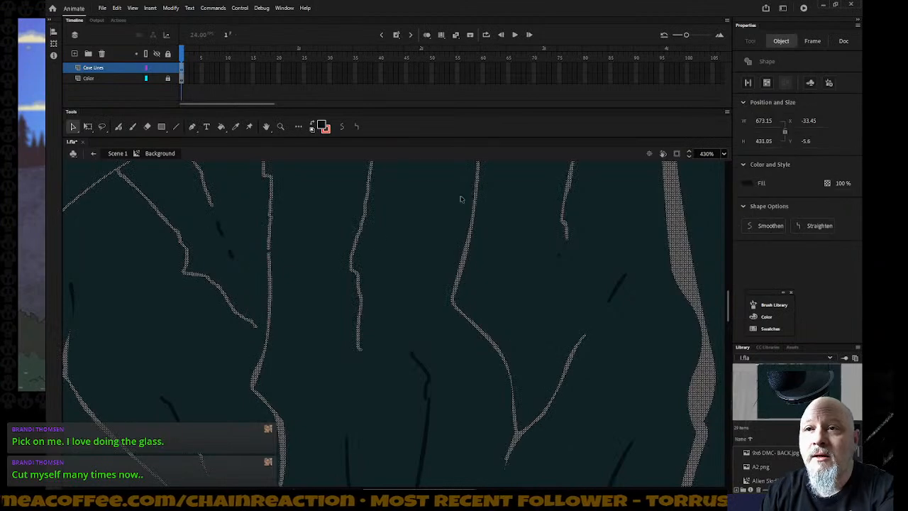
left_click(343, 129)
left_click(344, 129)
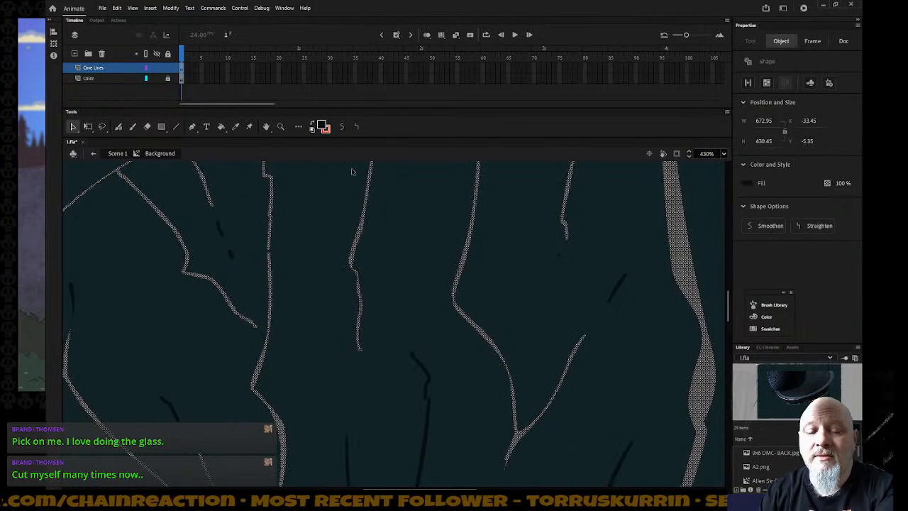
key("z")
left_click(384, 236, "alt")
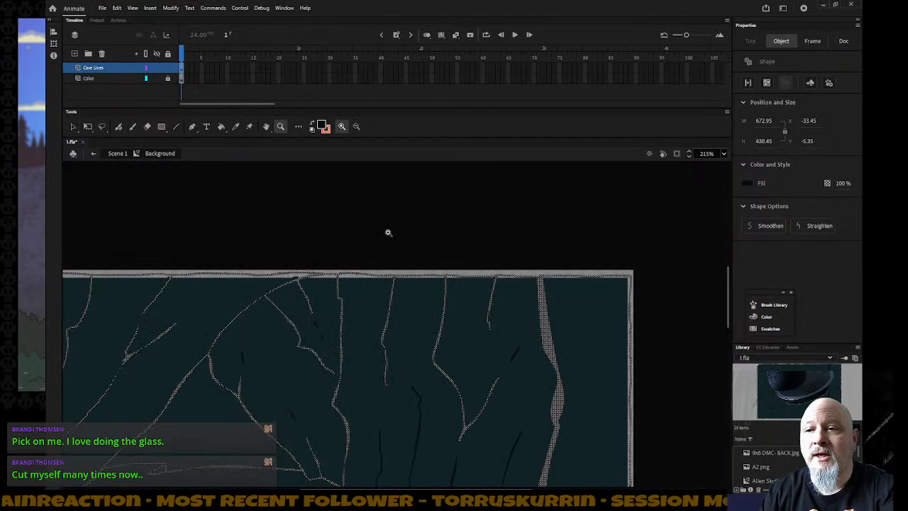
left_click(657, 326)
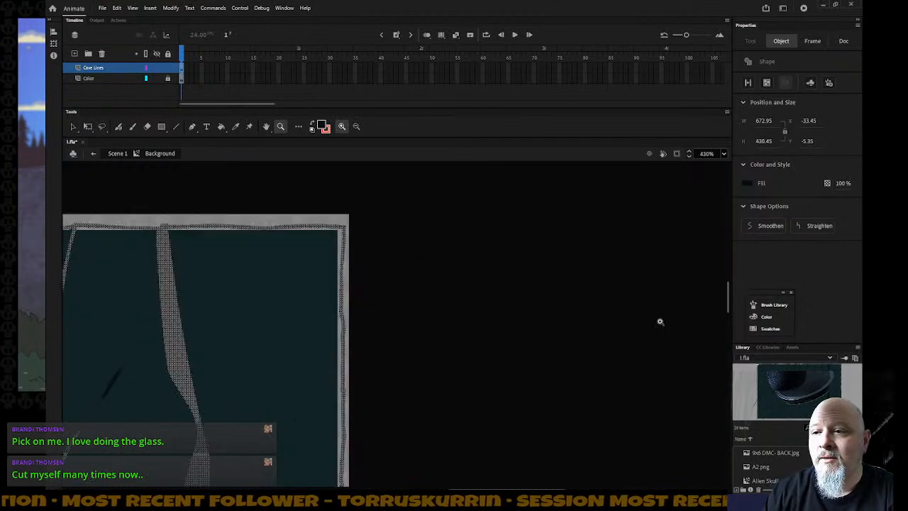
left_click(571, 339, "alt")
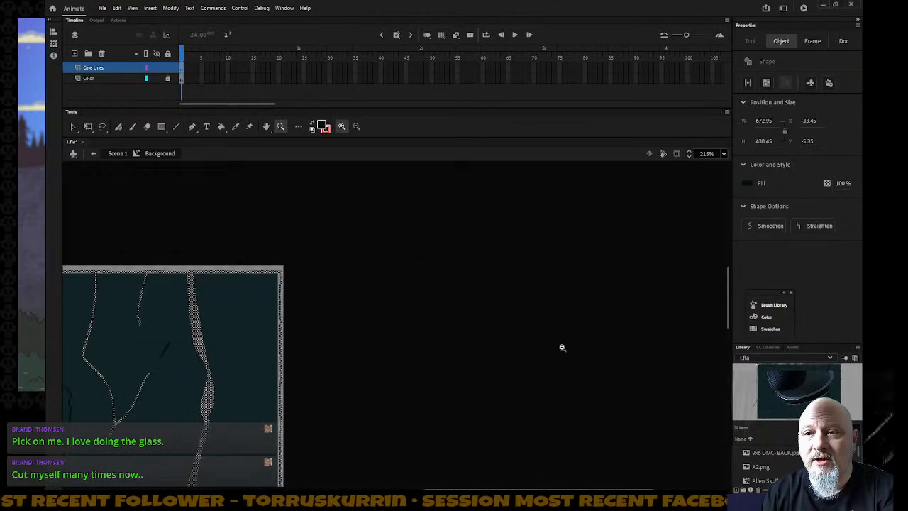
left_click(562, 348, "alt")
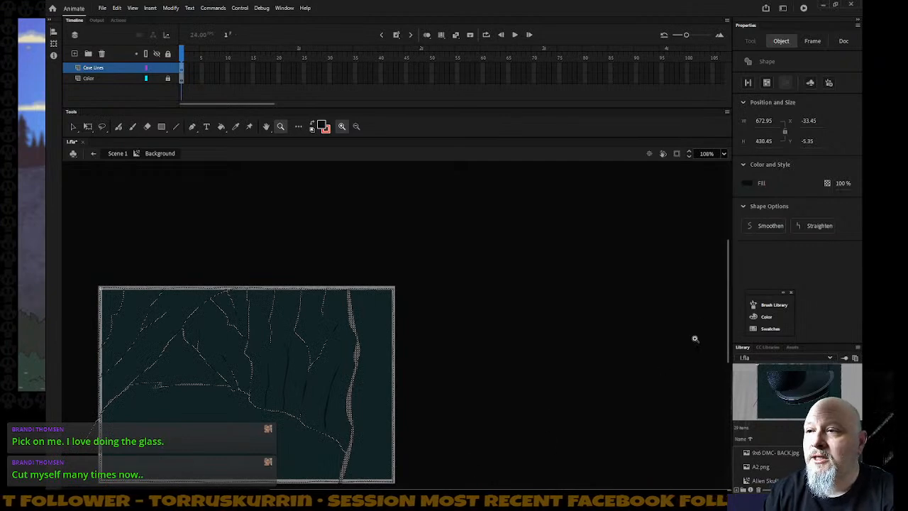
scroll(725, 322, "down", 2)
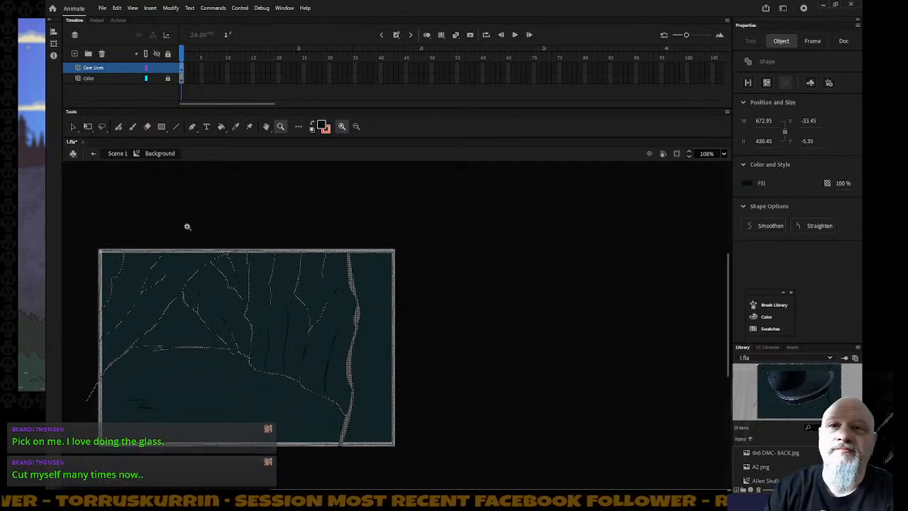
left_click(155, 106)
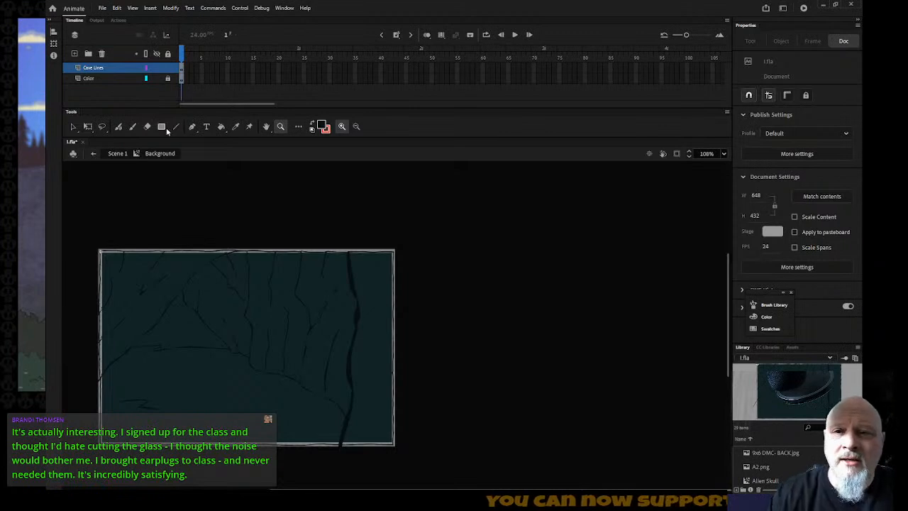
Brush the jagged crack under the arch into the long vertical crack, and thicken both cracks near their upper ends
left_click_drag(222, 286, 278, 327)
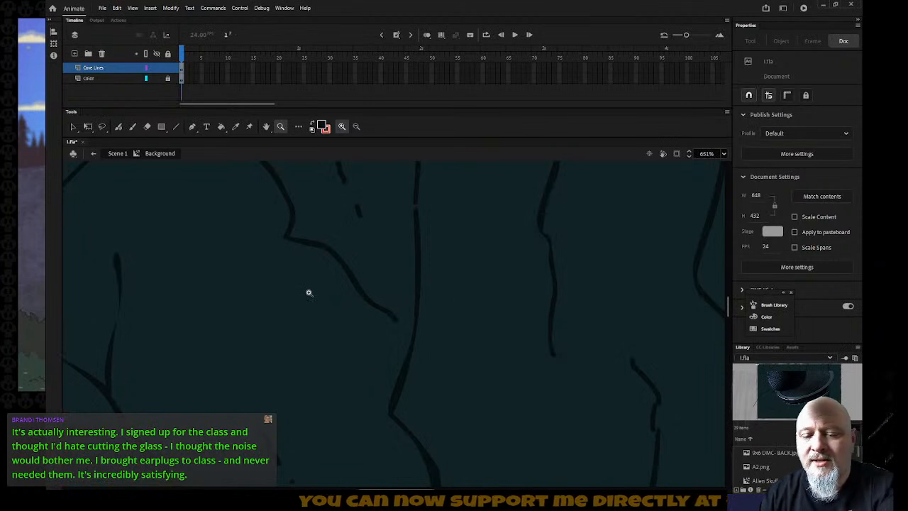
key("b")
left_click_drag(394, 320, 410, 354)
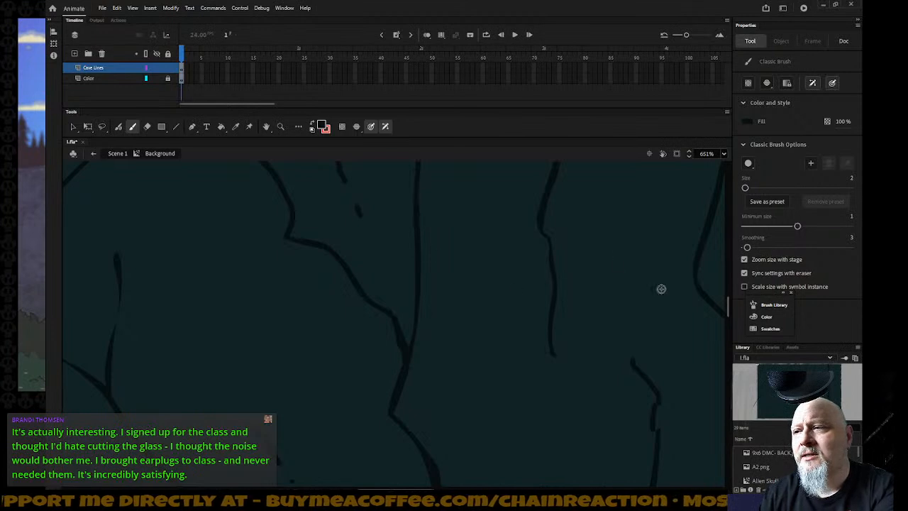
left_click_drag(728, 308, 729, 298)
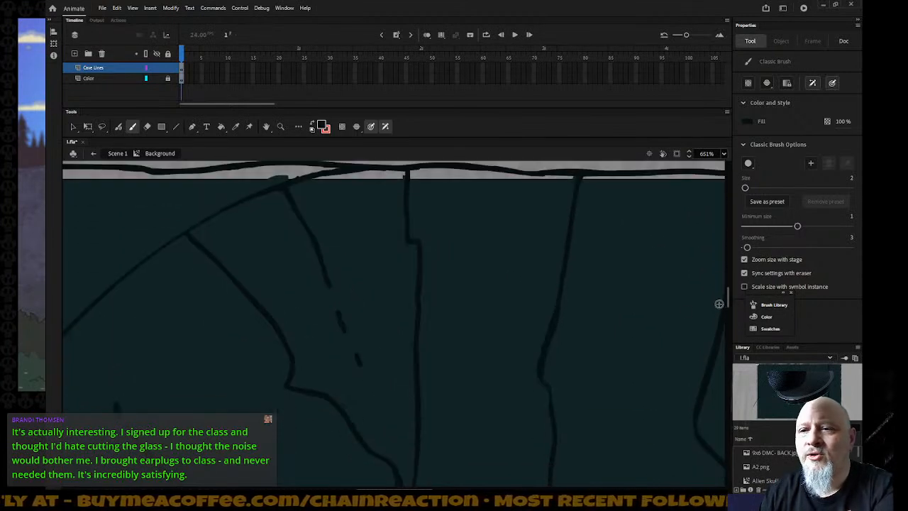
mouse_move(408, 241)
left_mouse_down()
mouse_move(415, 303)
mouse_move(413, 241)
mouse_move(414, 291)
left_mouse_up()
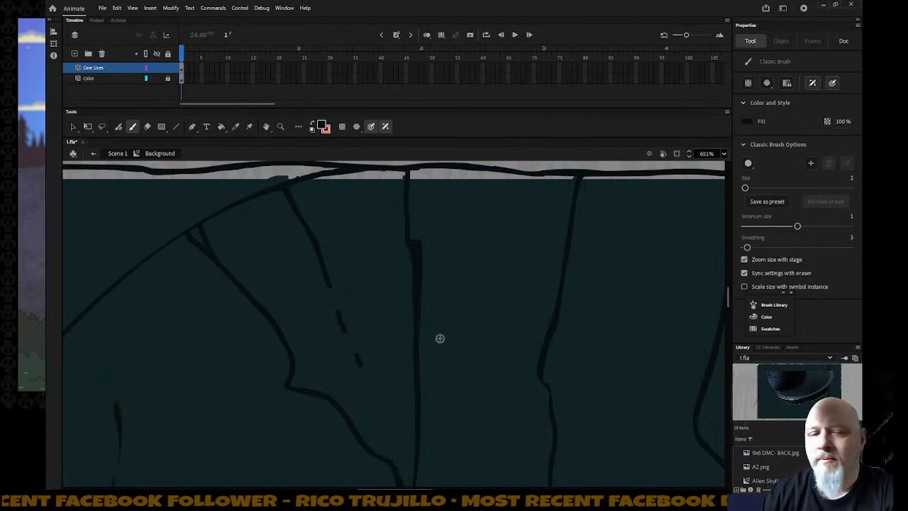
Save the current document with the updated cave outlines
key("z")
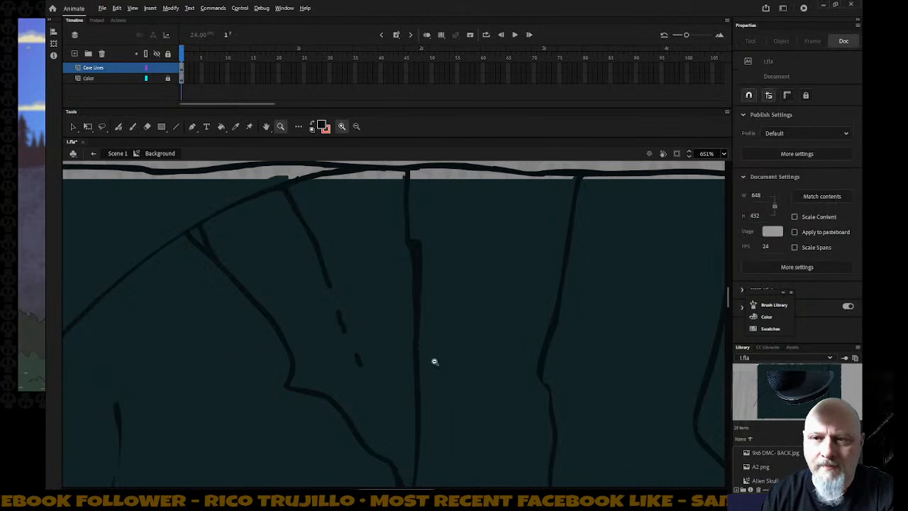
left_click(428, 365, "alt")
left_click(431, 368, "alt")
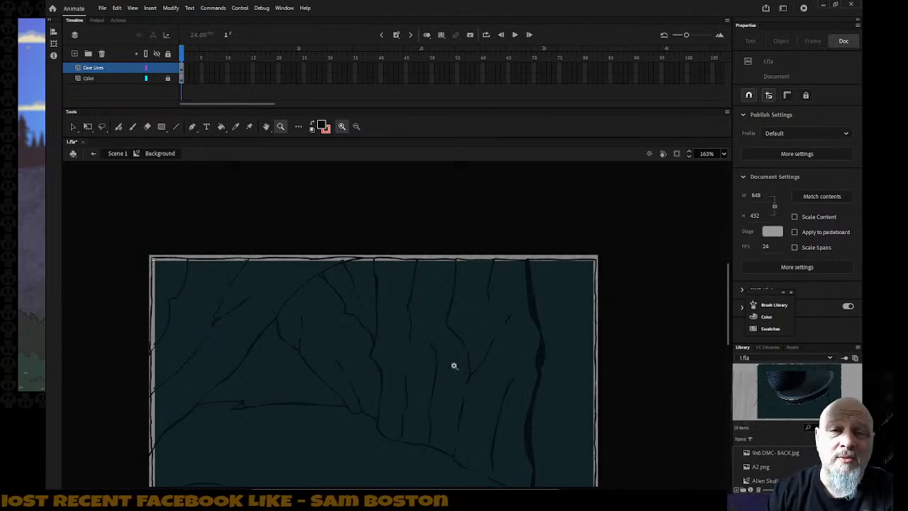
left_click(102, 7)
left_click(128, 70)
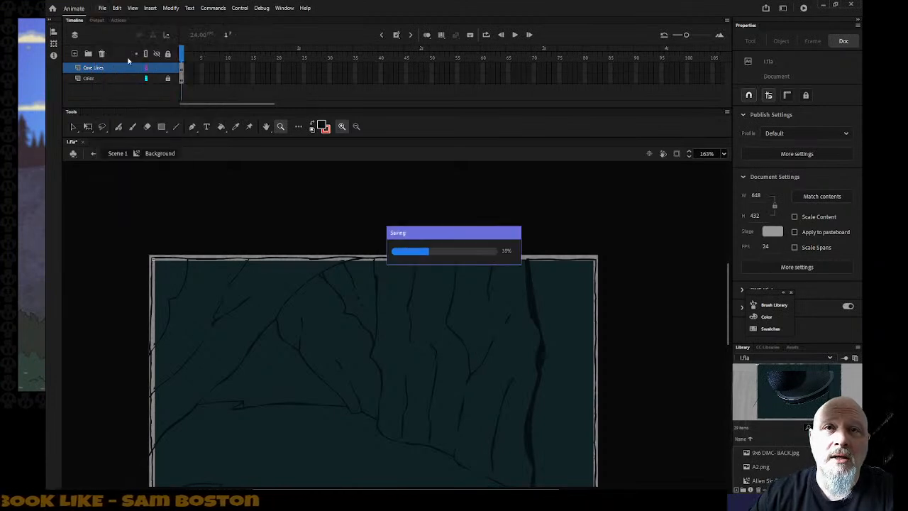
Open the C Animate document from the Working files folder
left_click(102, 8)
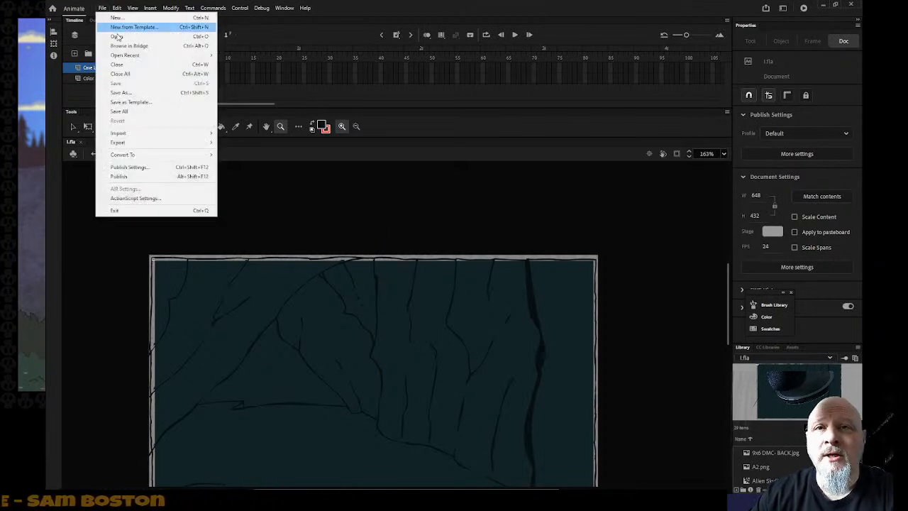
mouse_move(126, 58)
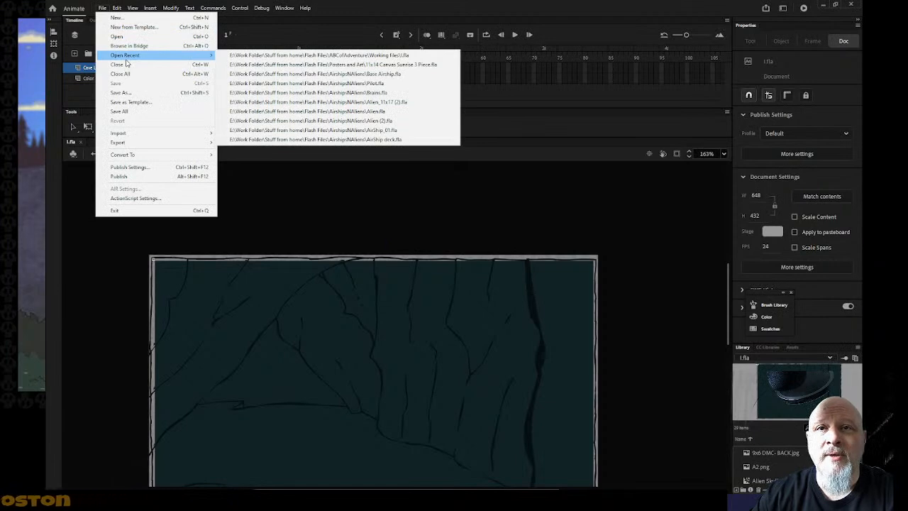
left_click(120, 36)
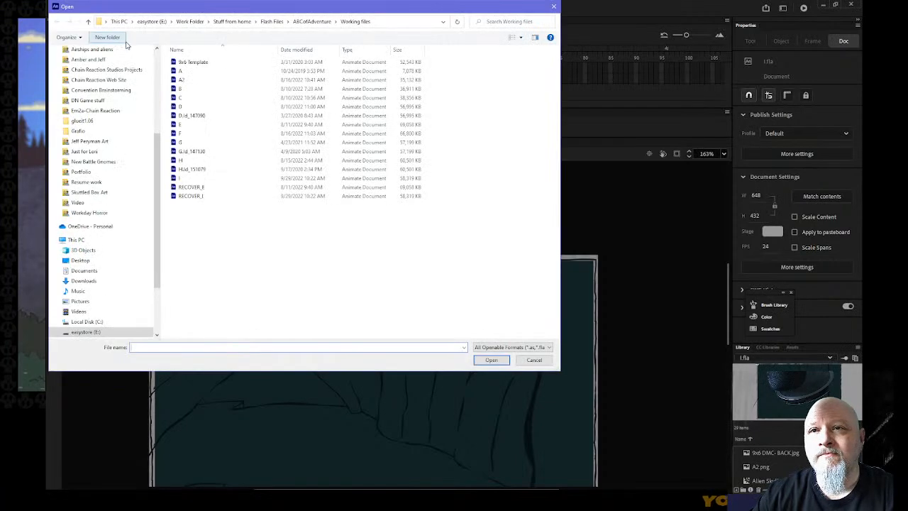
left_click(183, 98)
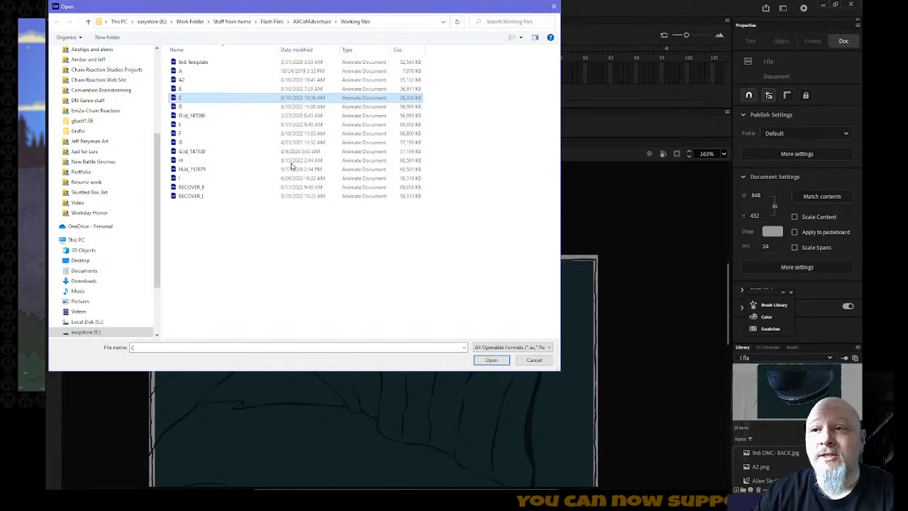
left_click(499, 360)
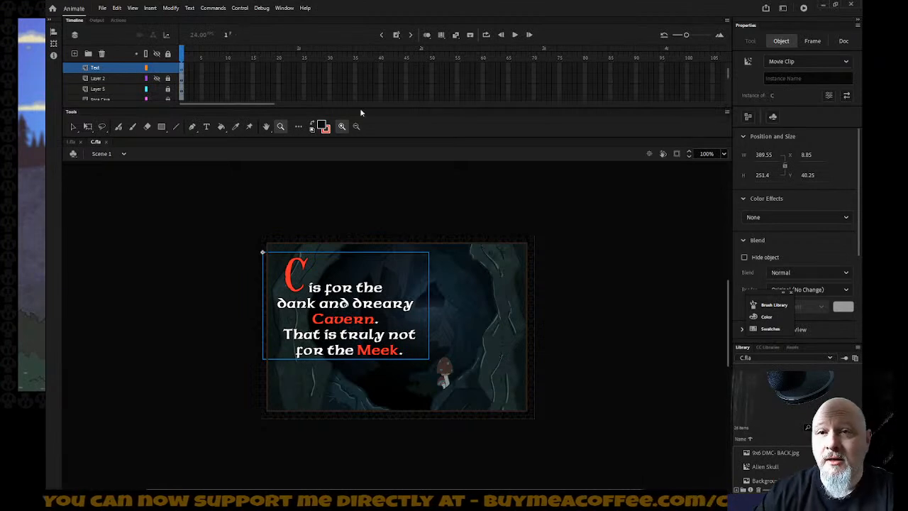
Clear the text selection and hide the Text layer in the C document to expose the cavern artwork
left_click(75, 126)
left_click(121, 171)
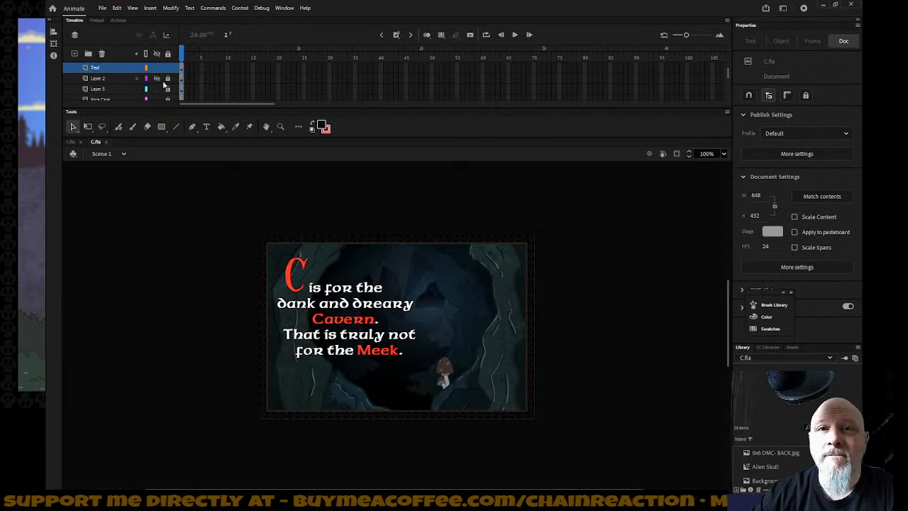
left_click(156, 67)
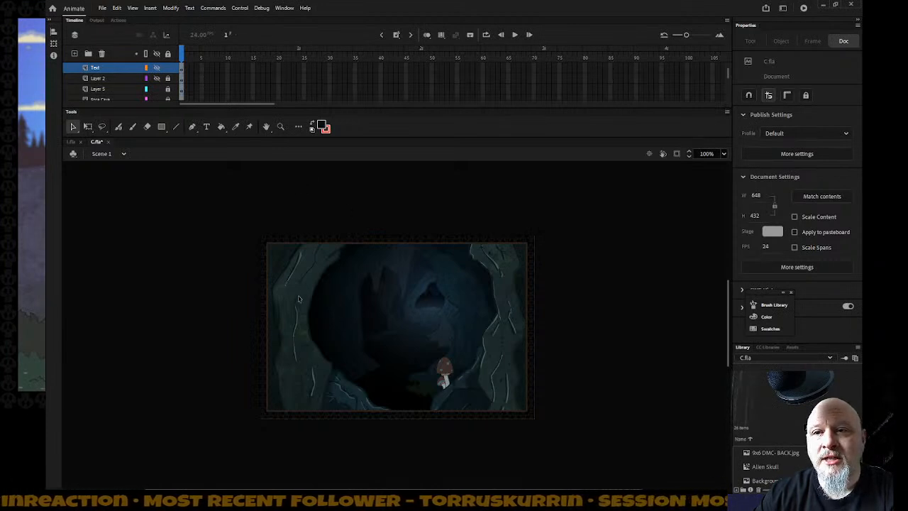
Review the cave outlines in the I document's Background symbol and return to the C document for comparison
left_click(74, 142)
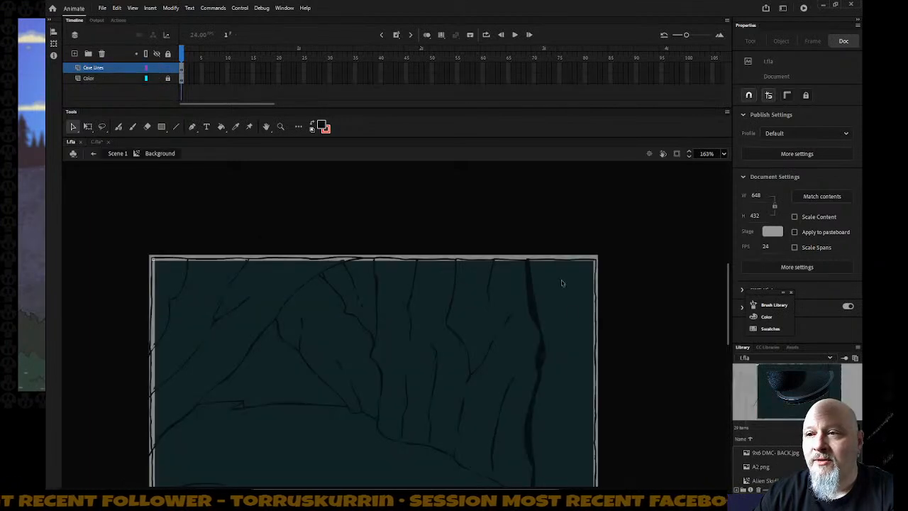
scroll(561, 284, "down", 3)
scroll(560, 283, "up", 2)
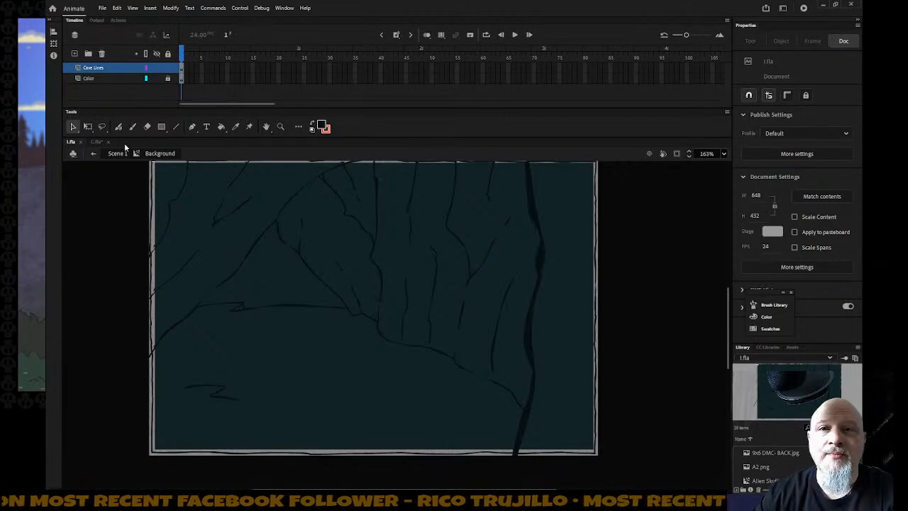
left_click(96, 142)
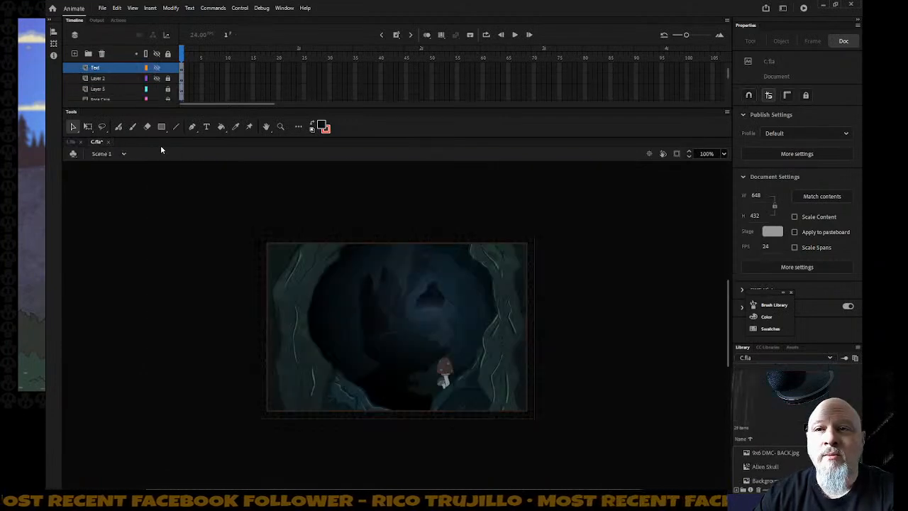
Unlock all layers in the C scene and open the Fore Cave symbol for editing
left_click(168, 55)
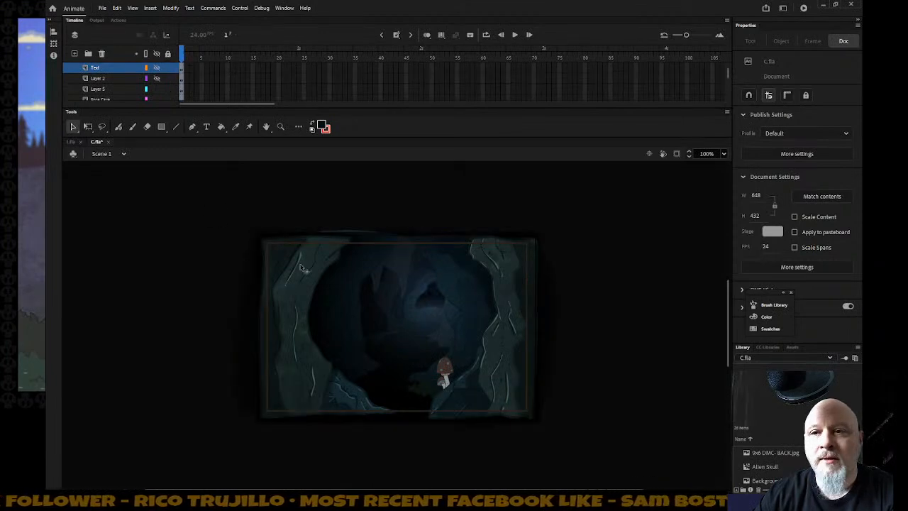
left_click(299, 281)
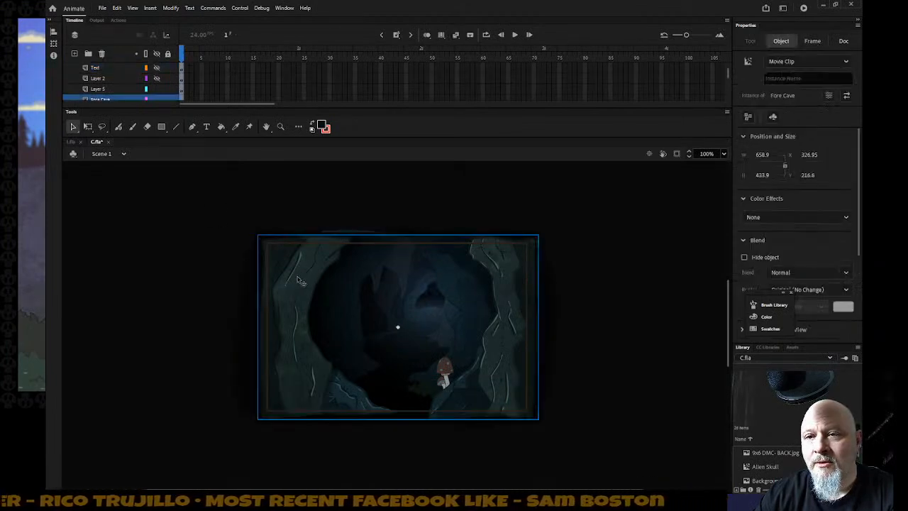
double_click(299, 280)
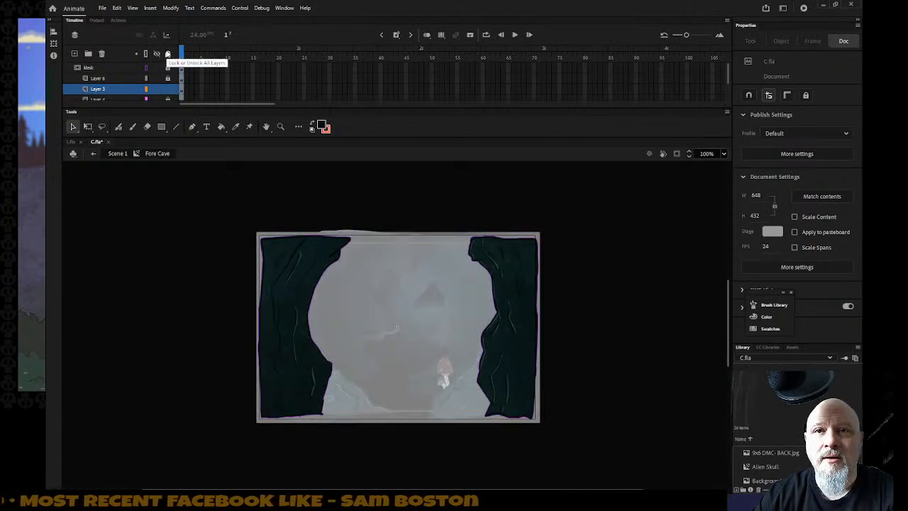
Unlock the Fore Cave symbol's layers and hide Mask, Layer 3, Layer 4 and Layer 5 to isolate the flat wall colors
left_click(167, 54)
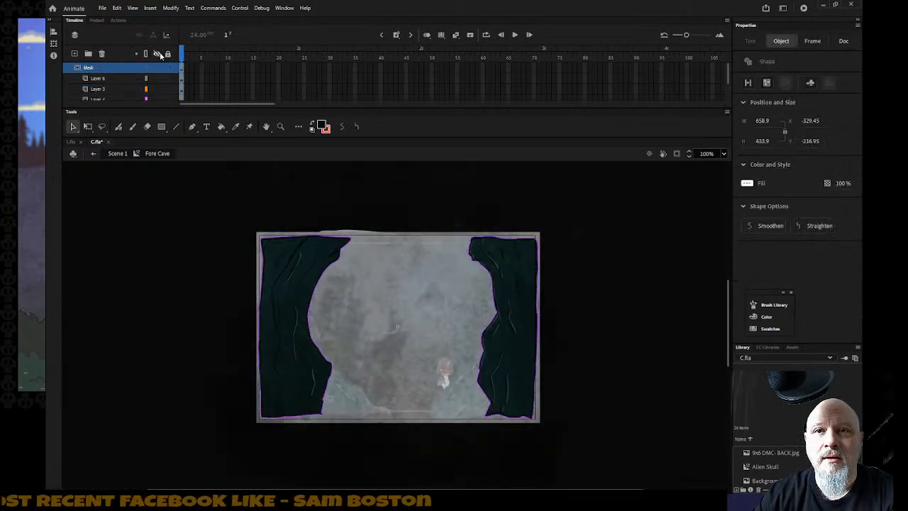
left_click(353, 317)
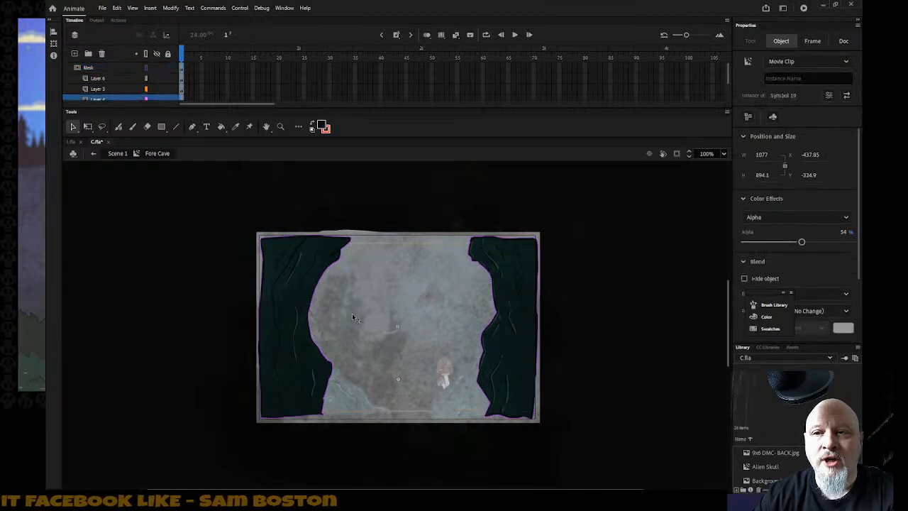
left_click(156, 71)
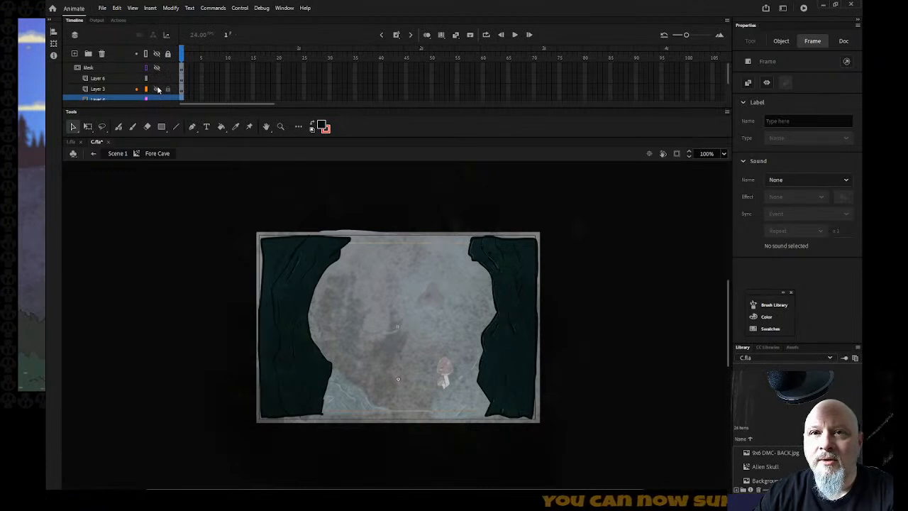
scroll(157, 88, "down", 1)
left_click(158, 88)
scroll(157, 89, "down", 1)
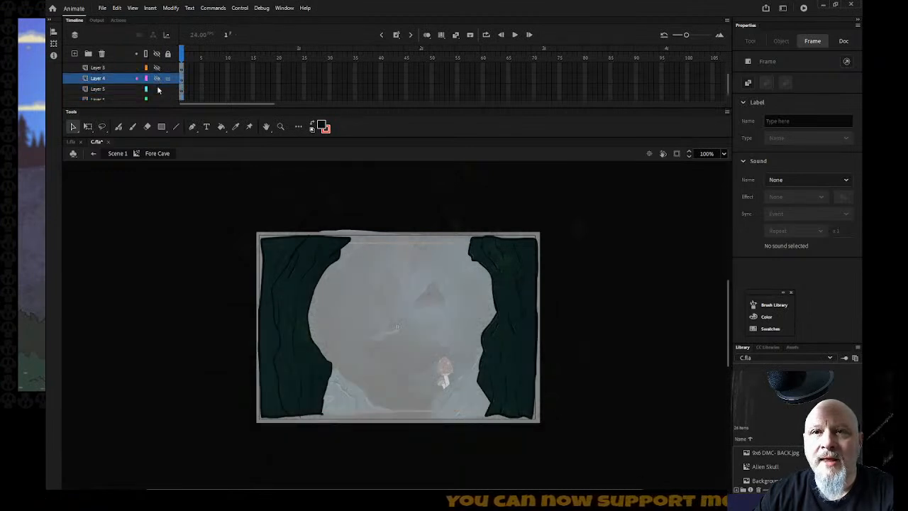
scroll(158, 88, "down", 1)
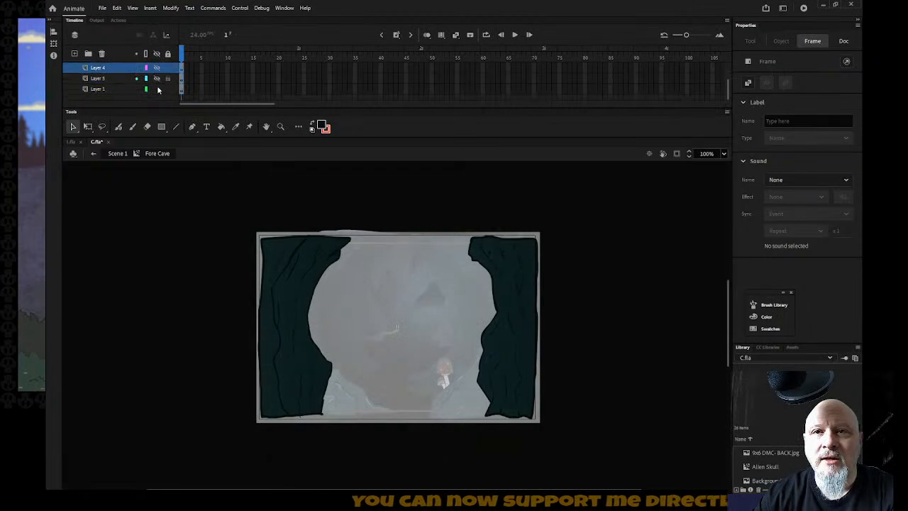
left_click(157, 88)
left_click(157, 89)
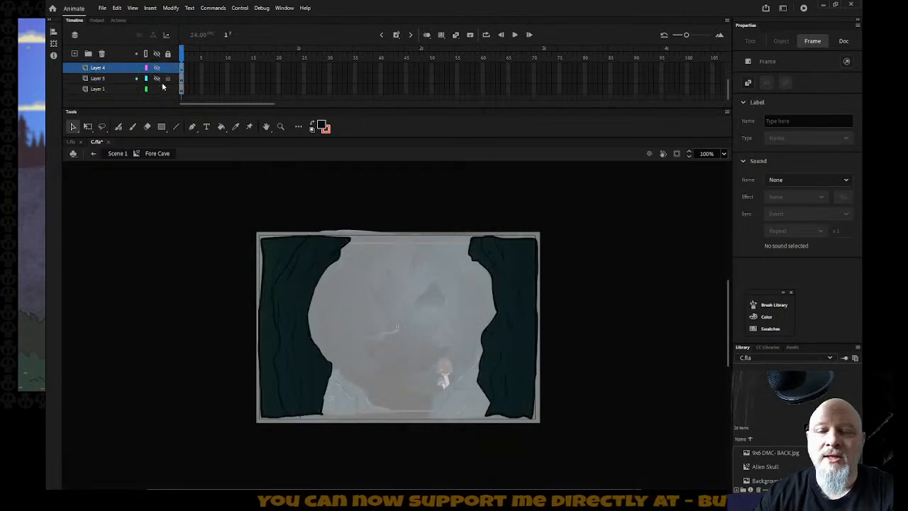
Sample the dark teal of the Fore Cave's left wall as the fill color and switch to the I document
left_click(321, 126)
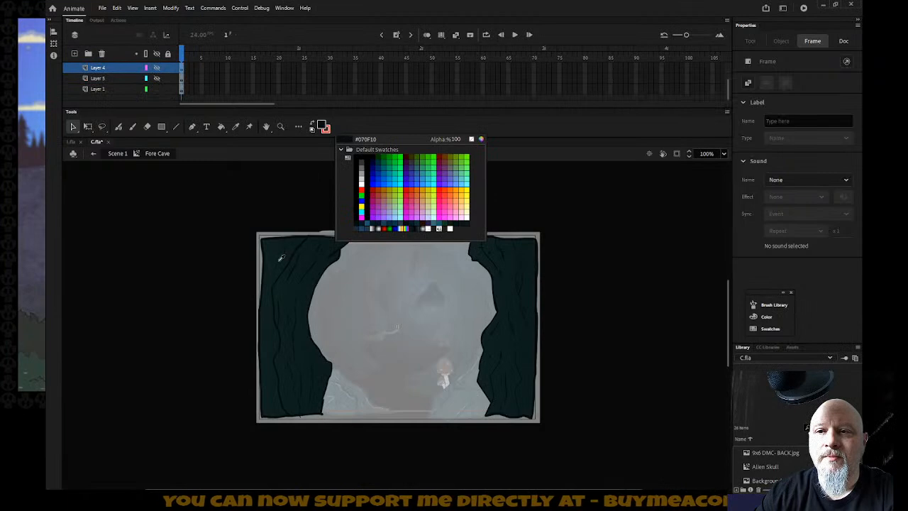
left_click(301, 259)
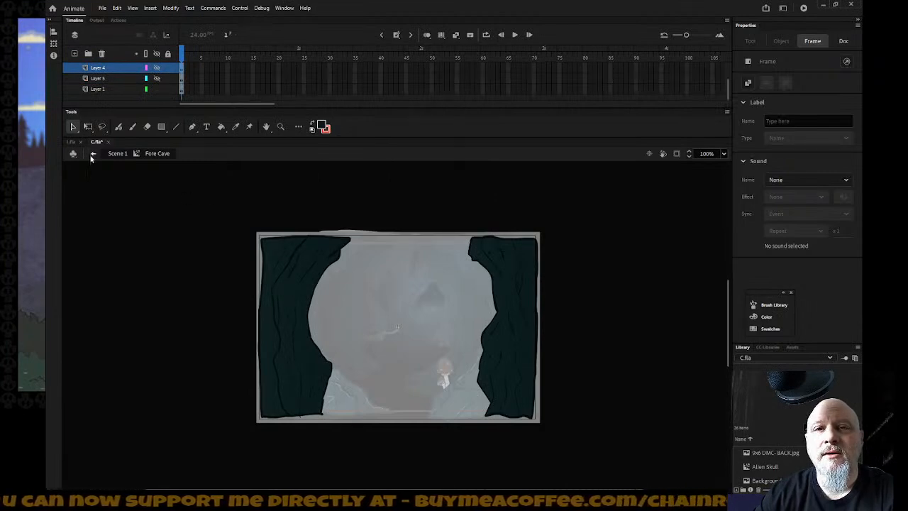
left_click(71, 142)
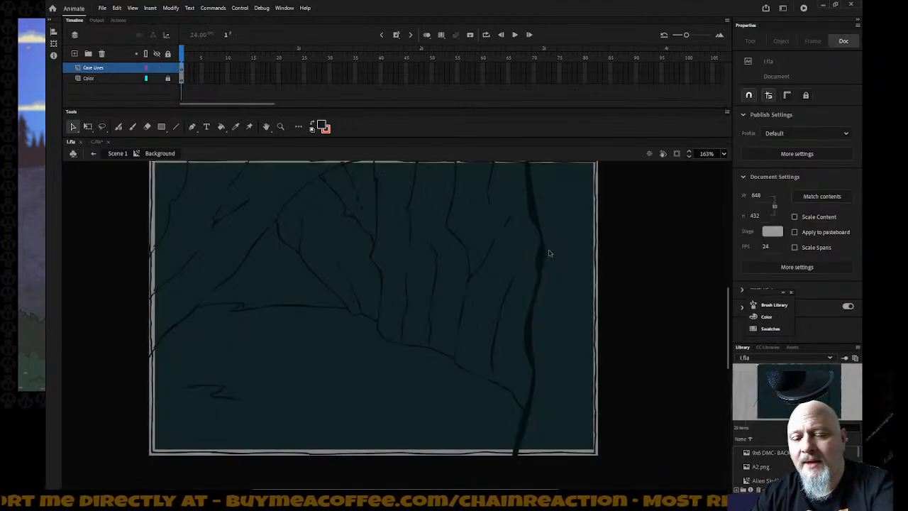
Hide the Color layer and fill the right foreground wall and the upper-left cave wall sections with the sampled dark teal
left_click(156, 78)
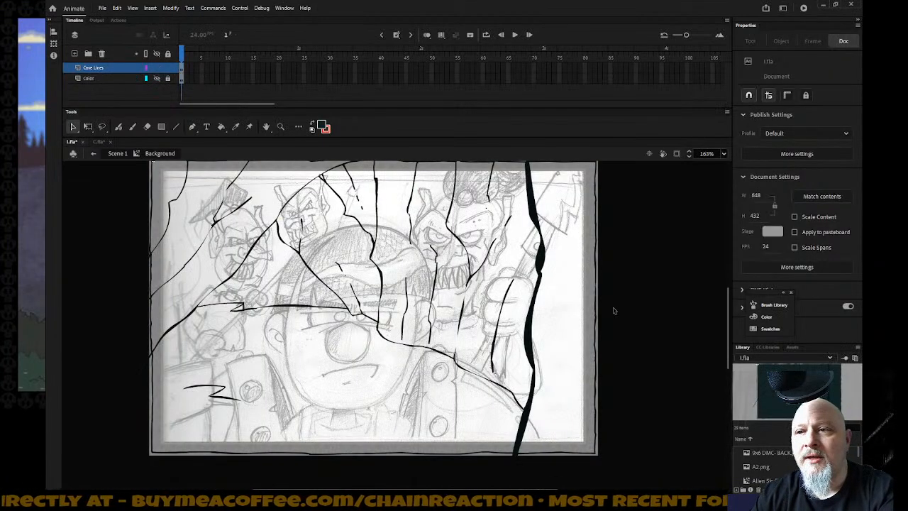
key("k")
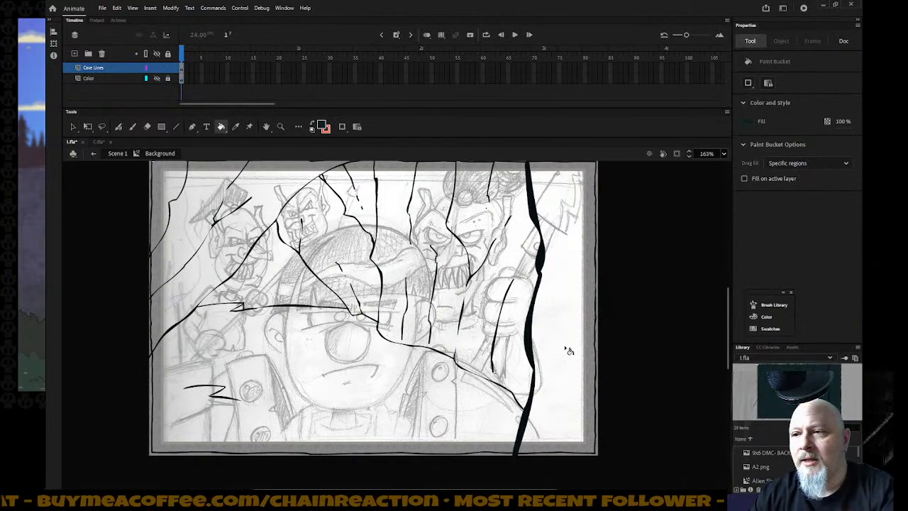
left_click(567, 348)
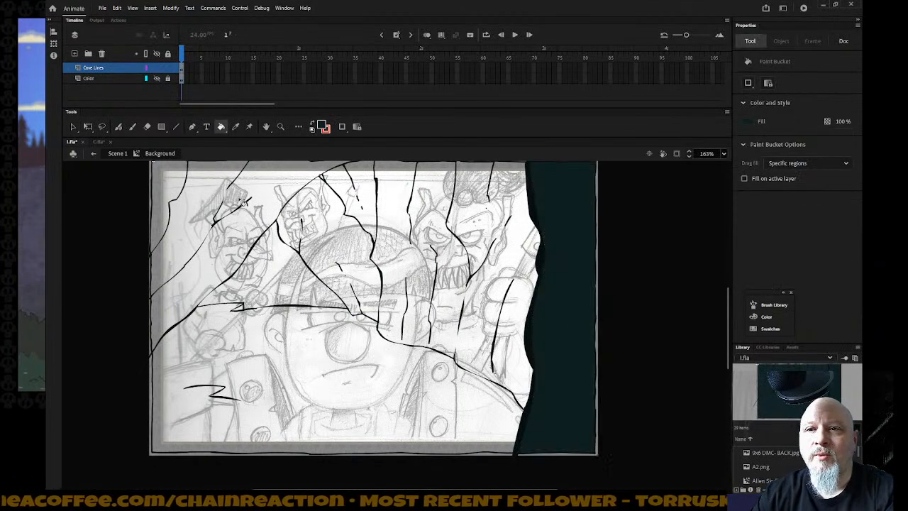
left_click(262, 206)
left_click(175, 196)
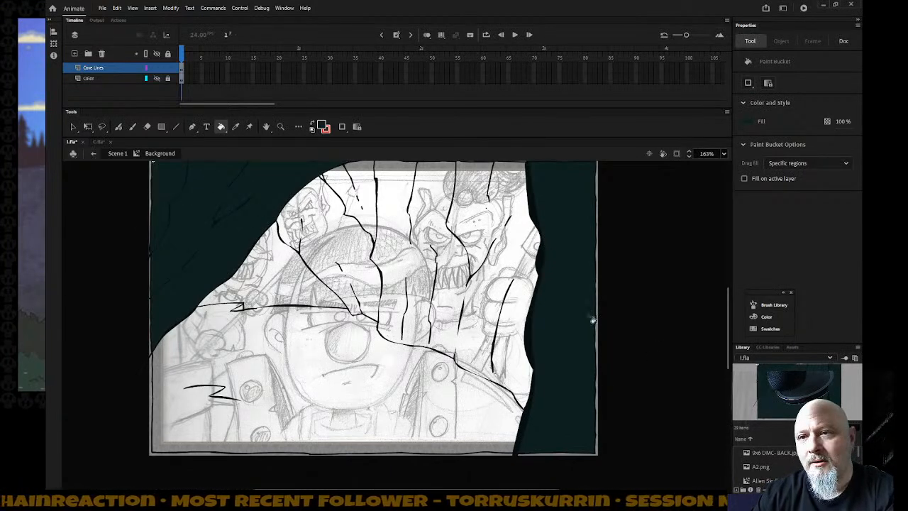
Return to the C document's main scene and hide the Fore Cave layer
left_click(96, 142)
left_click(95, 154)
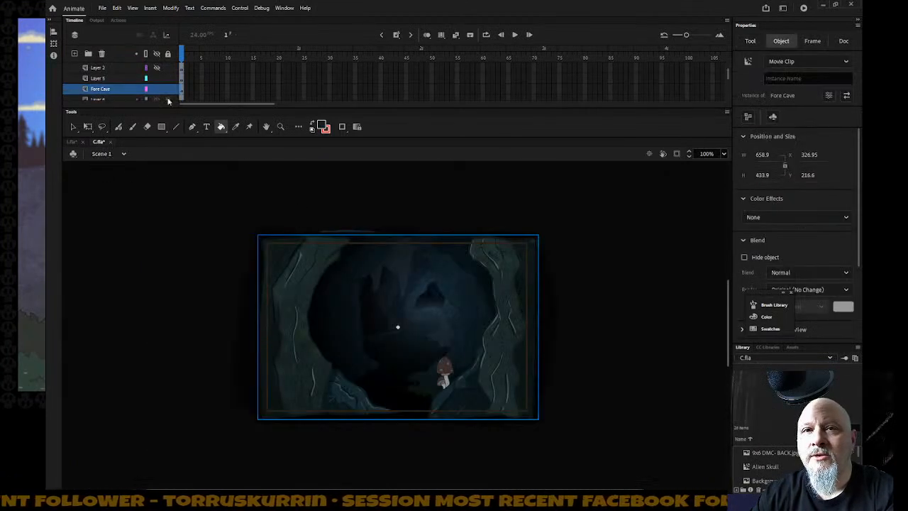
left_click(157, 88)
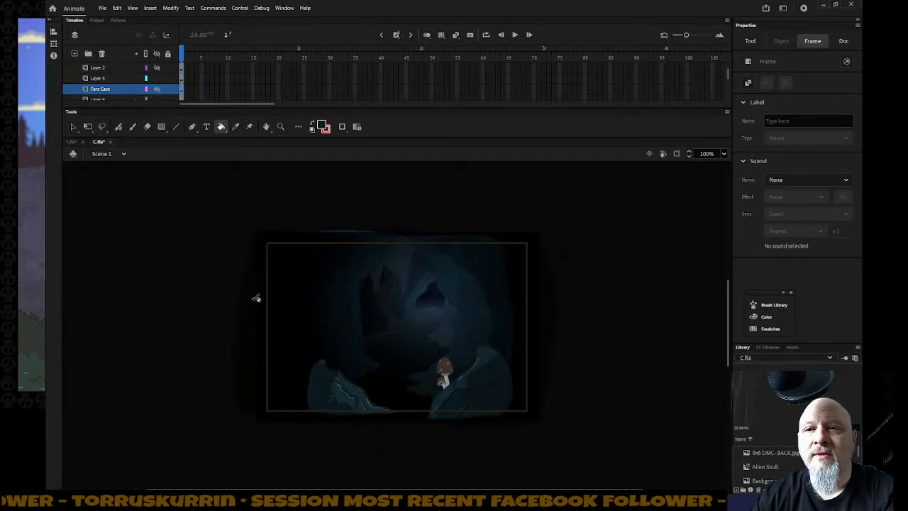
Hide Layer 6 and check the Fore Rocks layer's visibility to identify the overlay covering the foreground rocks
scroll(157, 94, "down", 1)
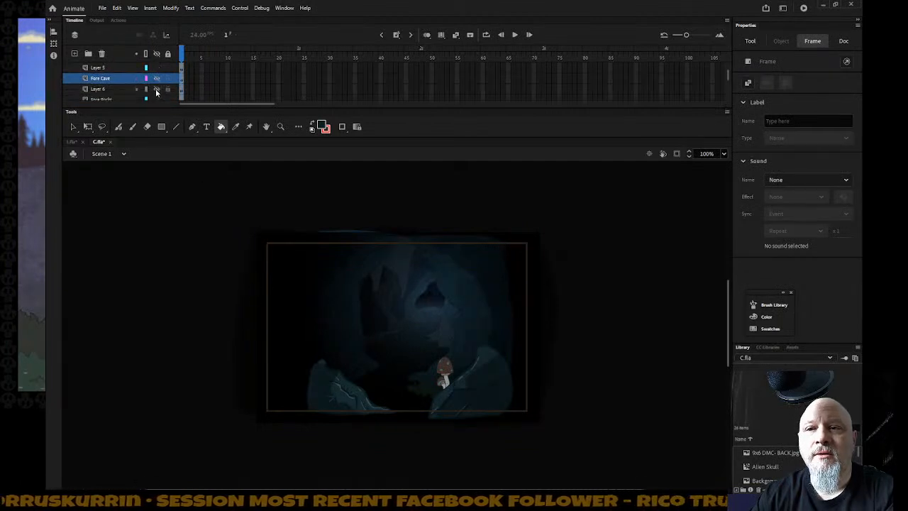
left_click(156, 91)
left_click(157, 90)
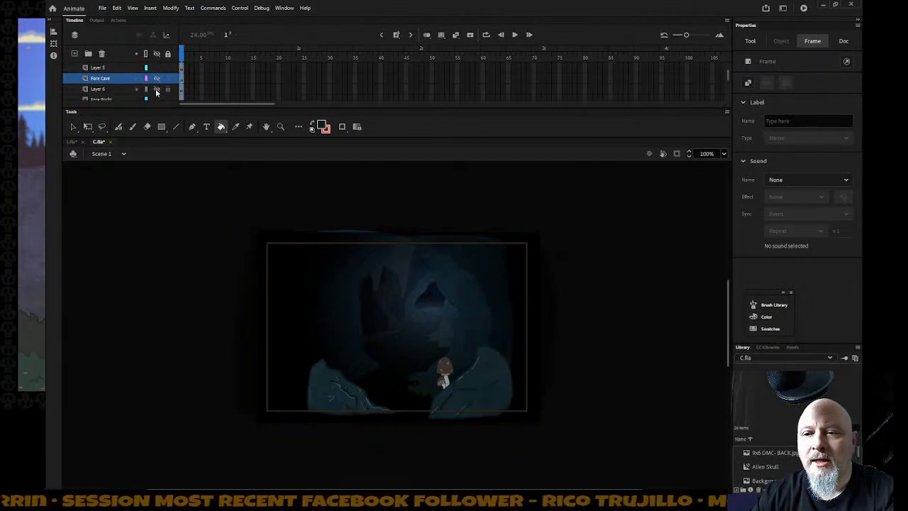
left_click(157, 90)
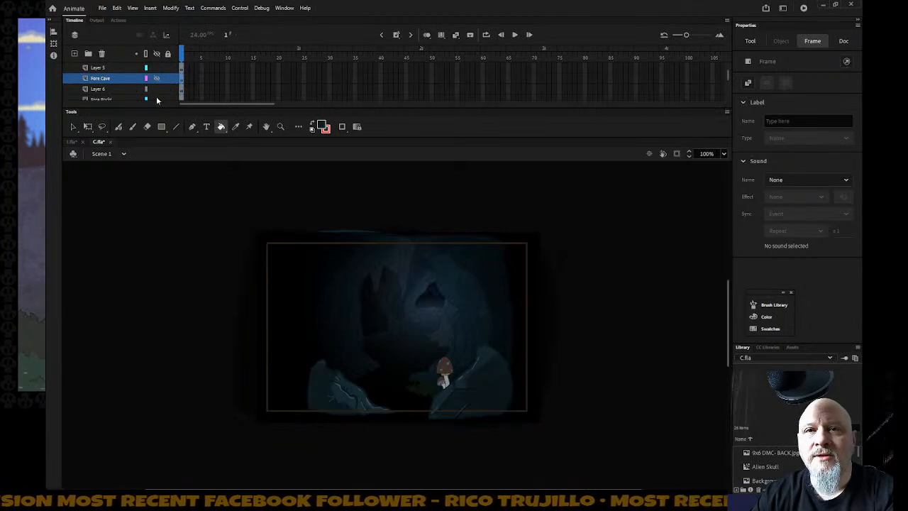
left_click(156, 90)
scroll(155, 93, "down", 1)
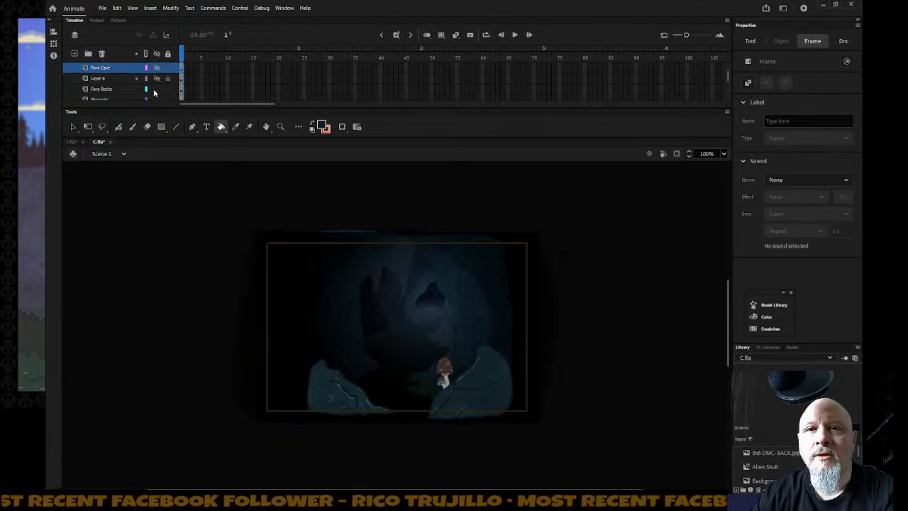
left_click(156, 90)
left_click(156, 90)
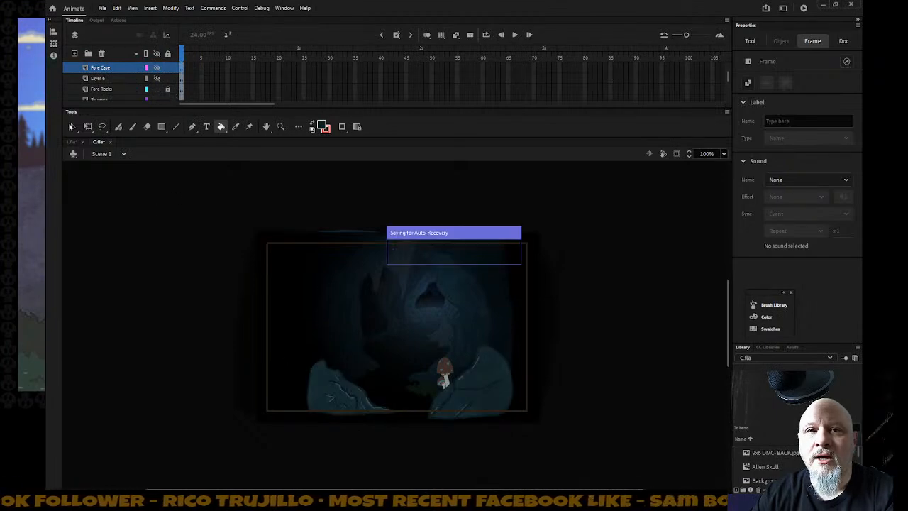
Try to select the left foreground rock beneath the full-scene overlay
key("v")
left_click(316, 373)
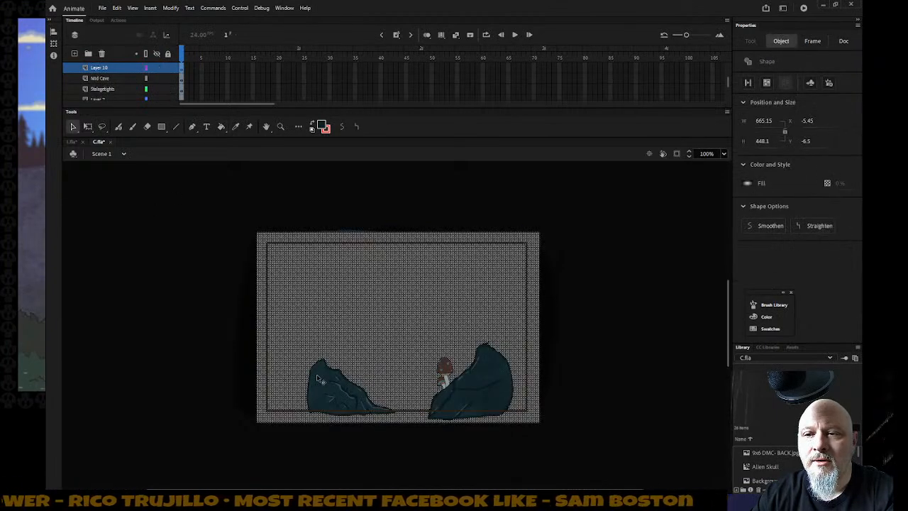
left_click(153, 253)
left_click(327, 393)
left_click(202, 329)
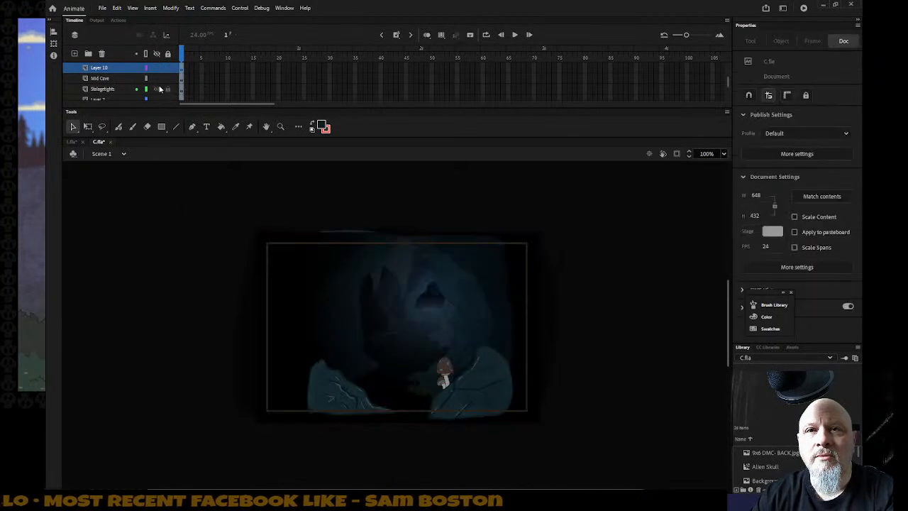
left_click(337, 401)
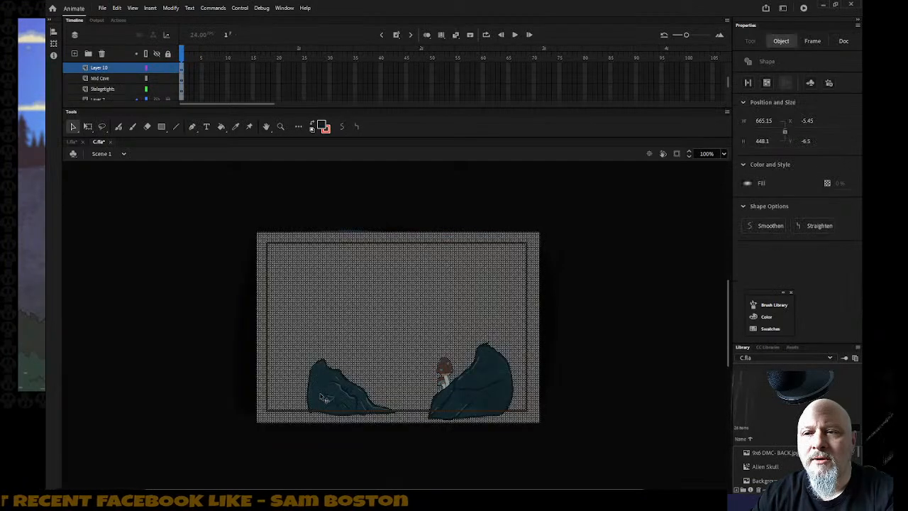
Hide Layer 10, unlock the Fore Rocks layer, and select the Fore Rocks instance
left_click(155, 68)
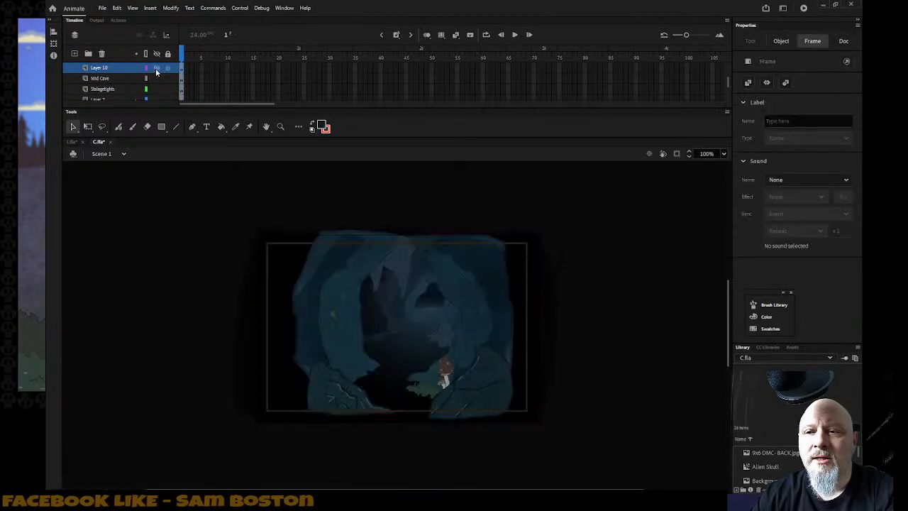
left_click(321, 386)
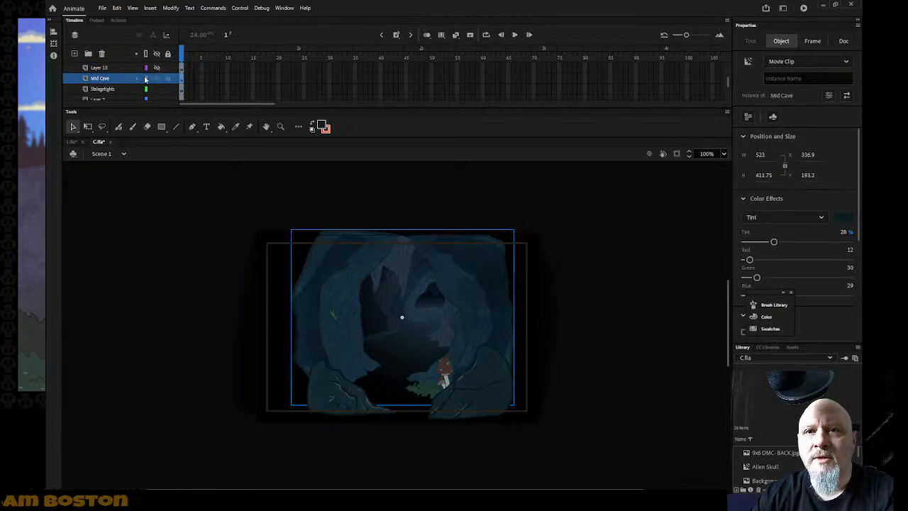
scroll(148, 81, "down", 2)
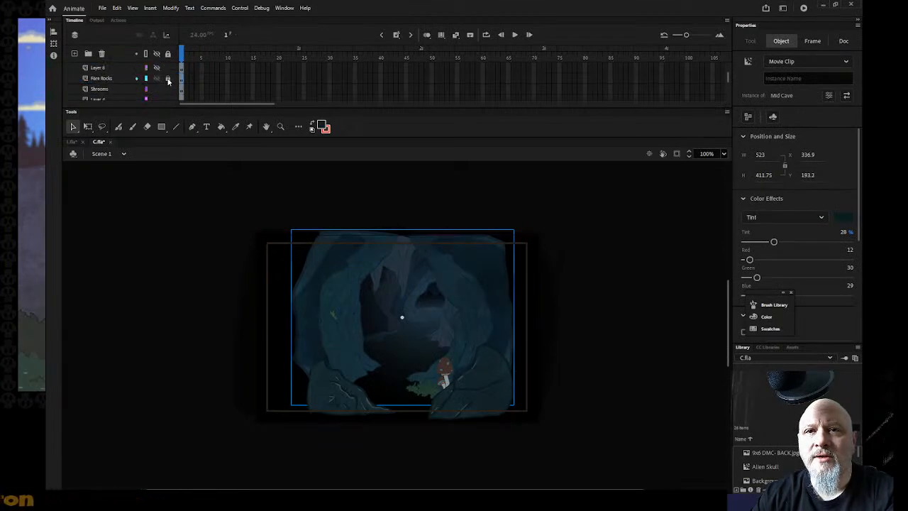
left_click(320, 394)
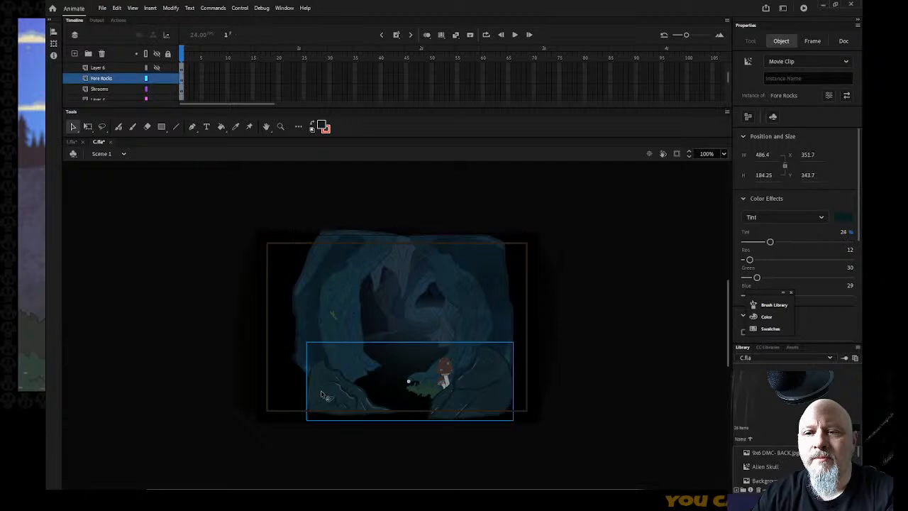
Open the Fore Rocks symbol for editing and hide its Mask, Layer 2, Layer 3 and Layer 4 layers to expose the base fill
double_click(322, 394)
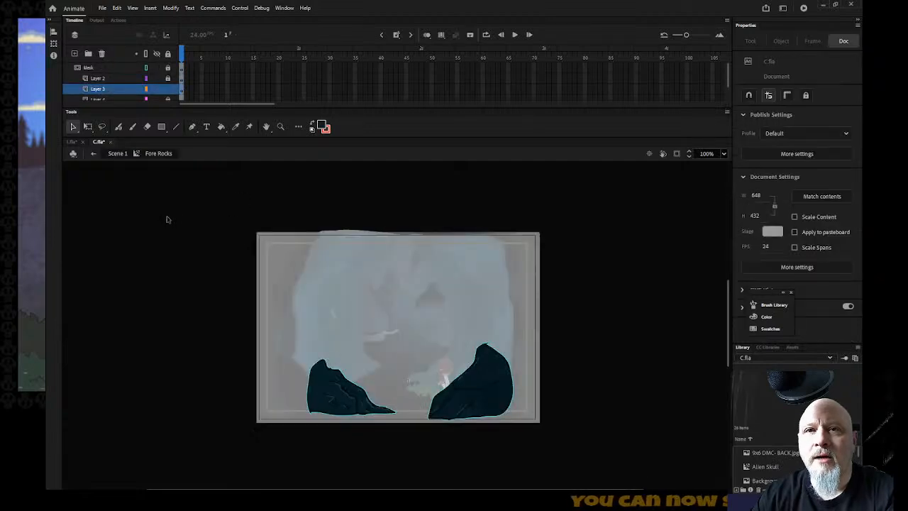
left_click(168, 55)
left_click(162, 67)
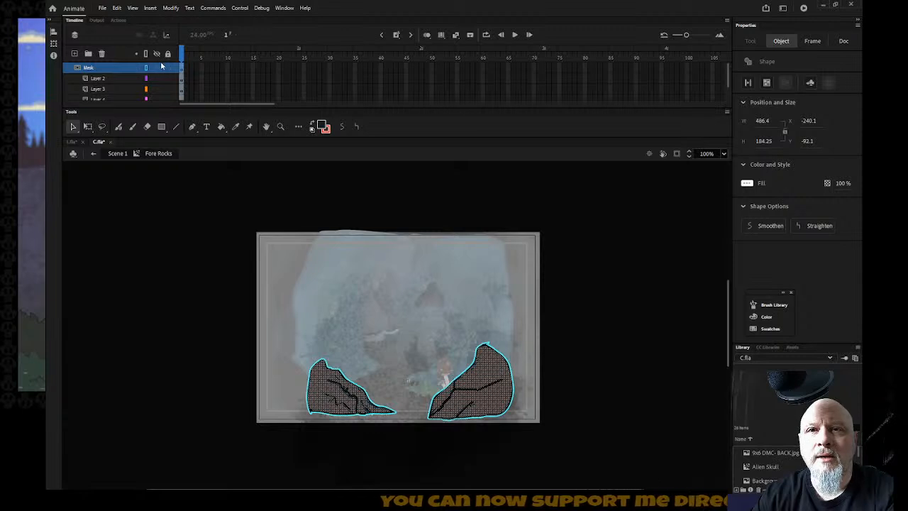
left_click(157, 67)
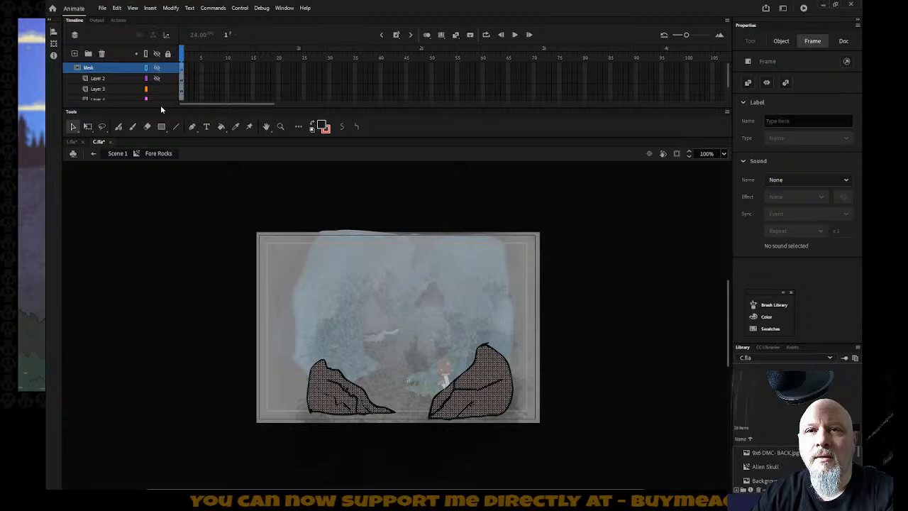
left_click(161, 108)
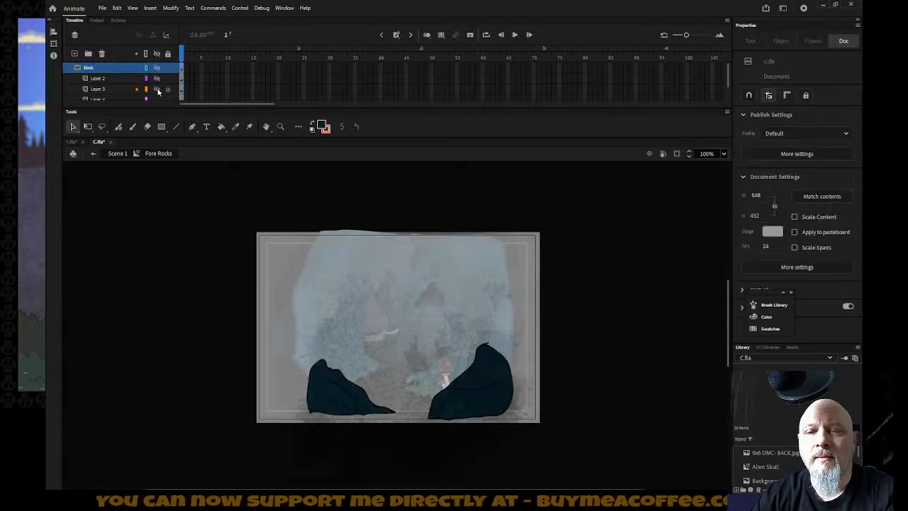
scroll(158, 91, "down", 1)
left_click(157, 89)
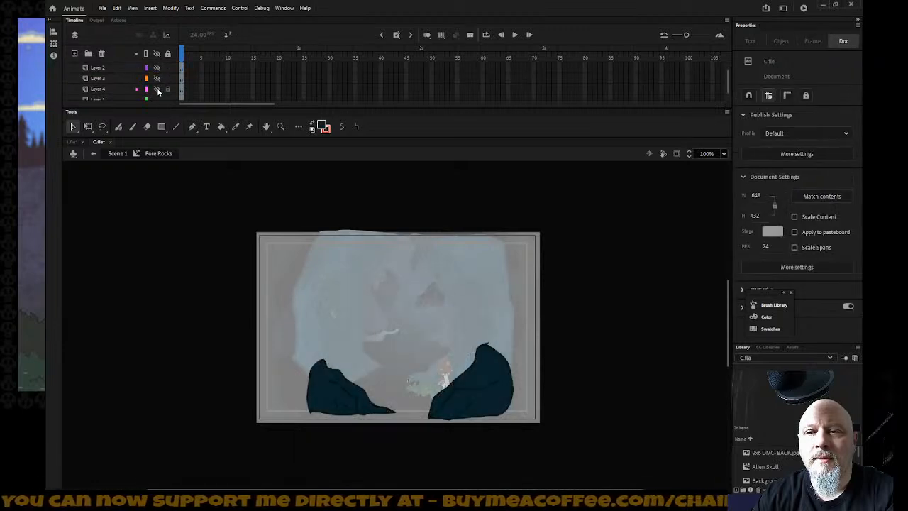
scroll(158, 90, "down", 1)
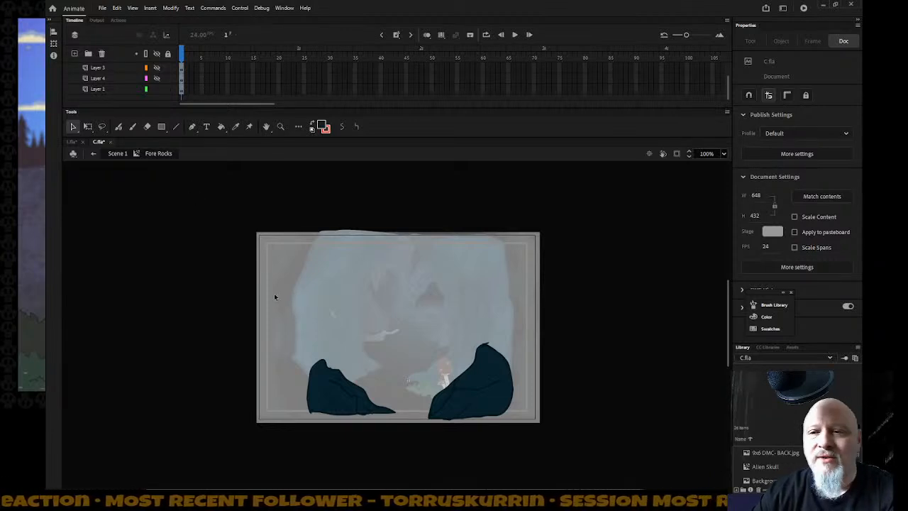
Sample the left rock's dark blue base fill and apply it to the middle cave wall sections in the I document's Background symbol
key("i")
left_click(321, 382)
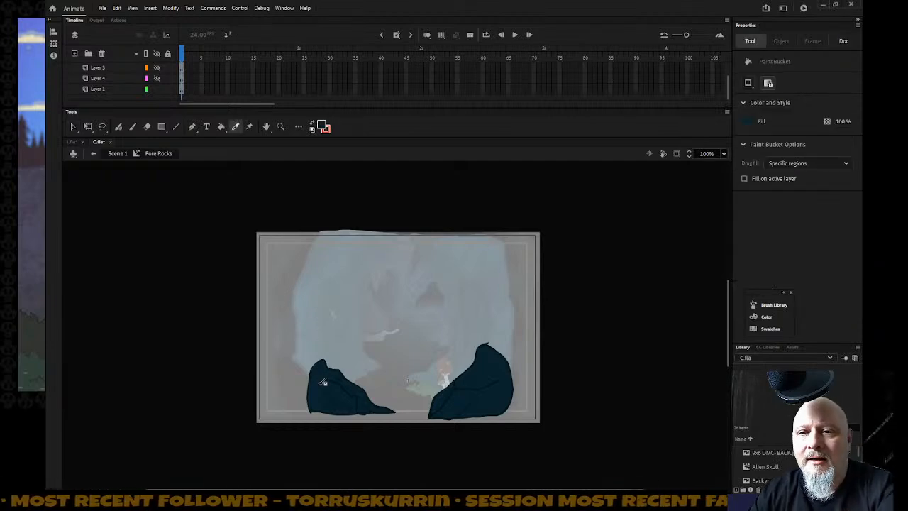
left_click(72, 141)
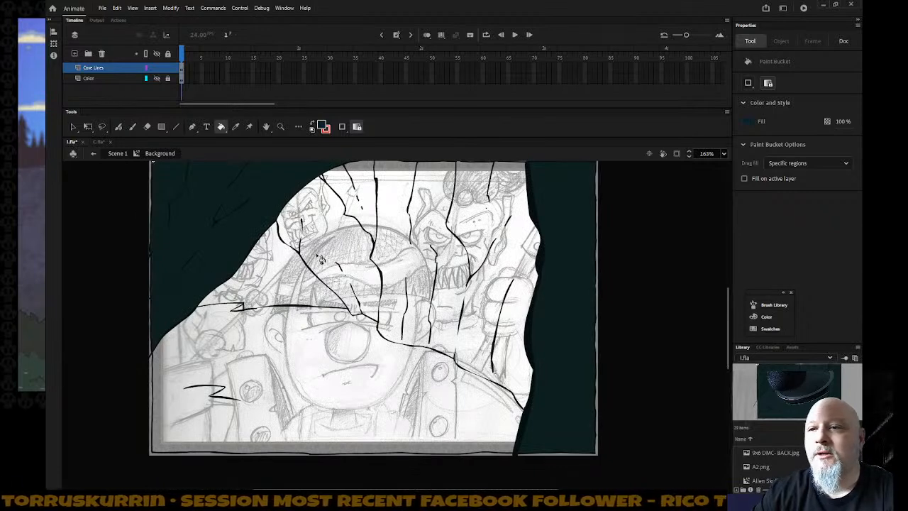
left_click(508, 310)
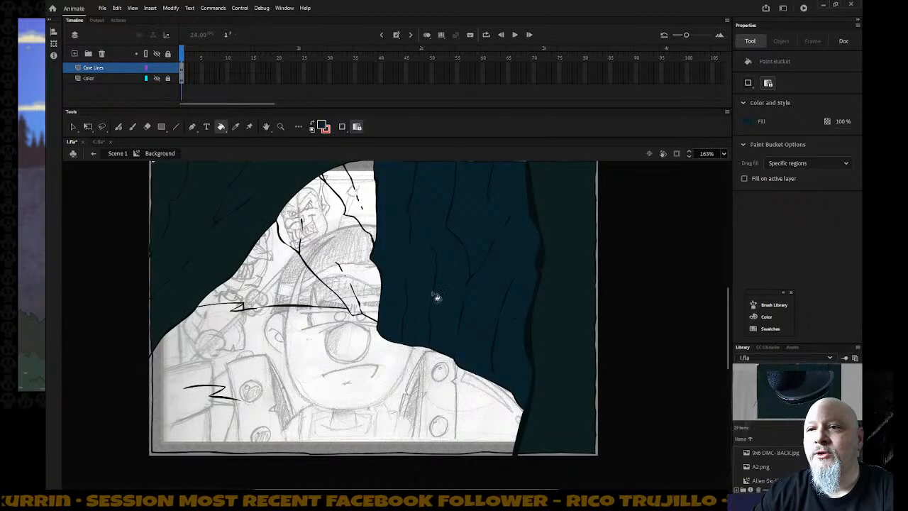
left_click(364, 191)
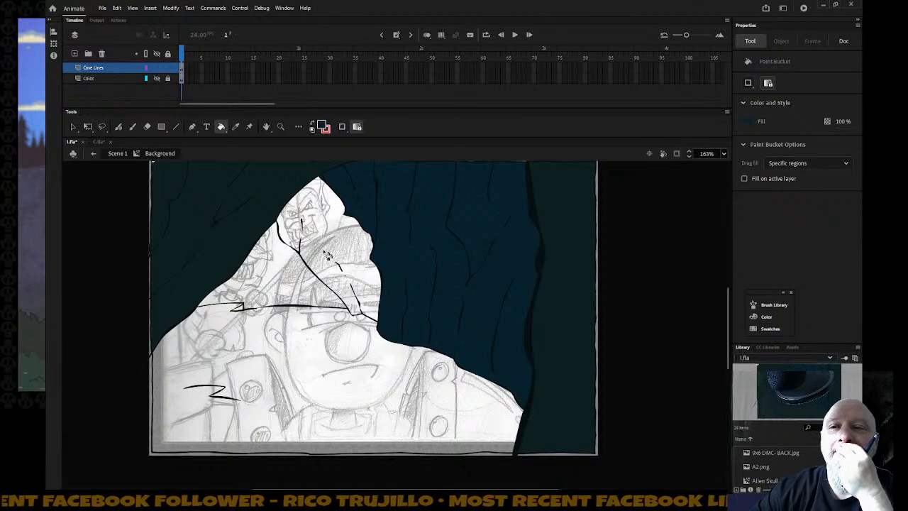
left_click(361, 276)
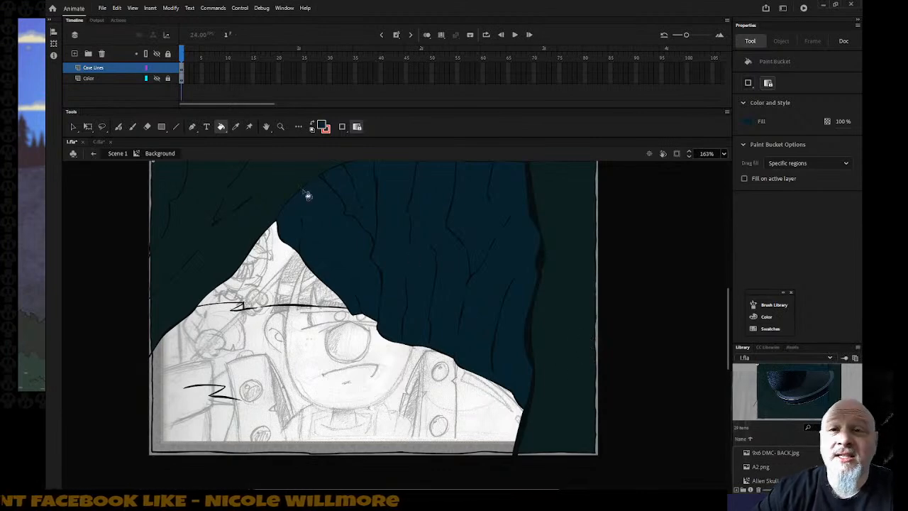
scroll(374, 295, "up", 3)
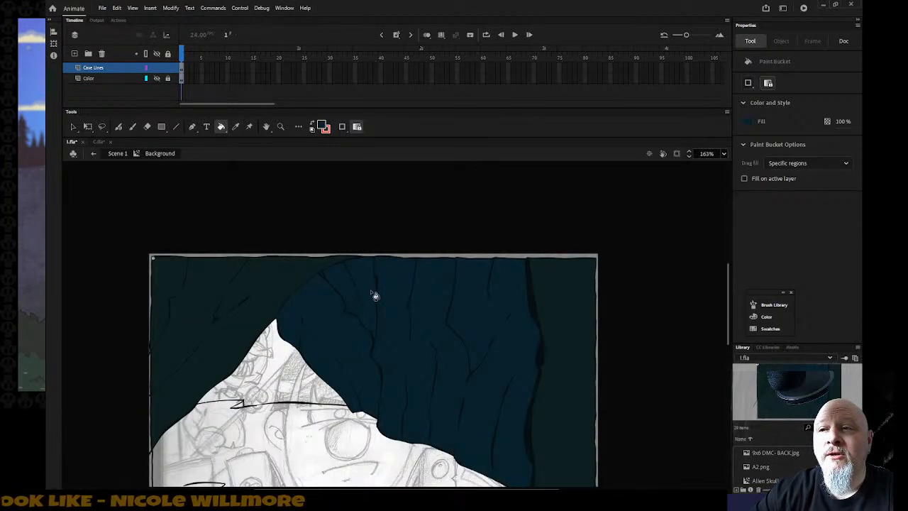
scroll(375, 295, "down", 3)
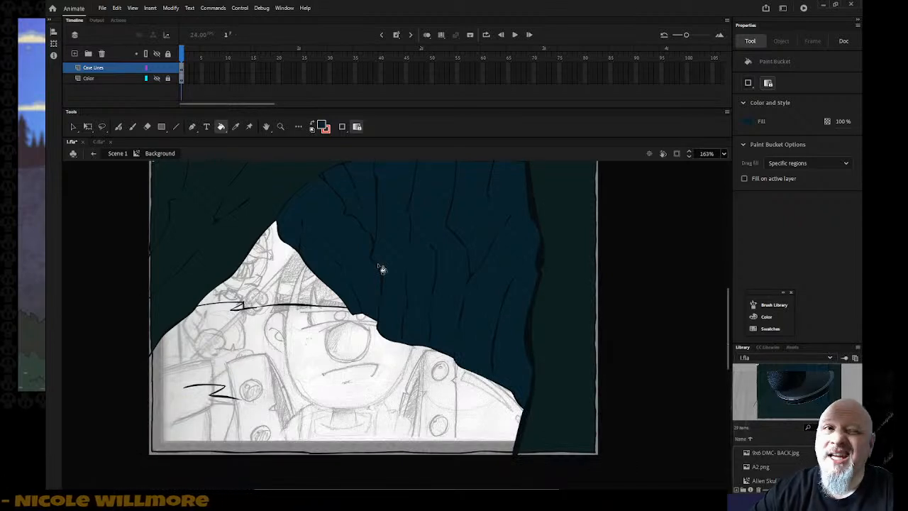
Return to the C document's main scene and hide the Fore Rocks, Shrooms and Layer 4 layers
left_click(98, 142)
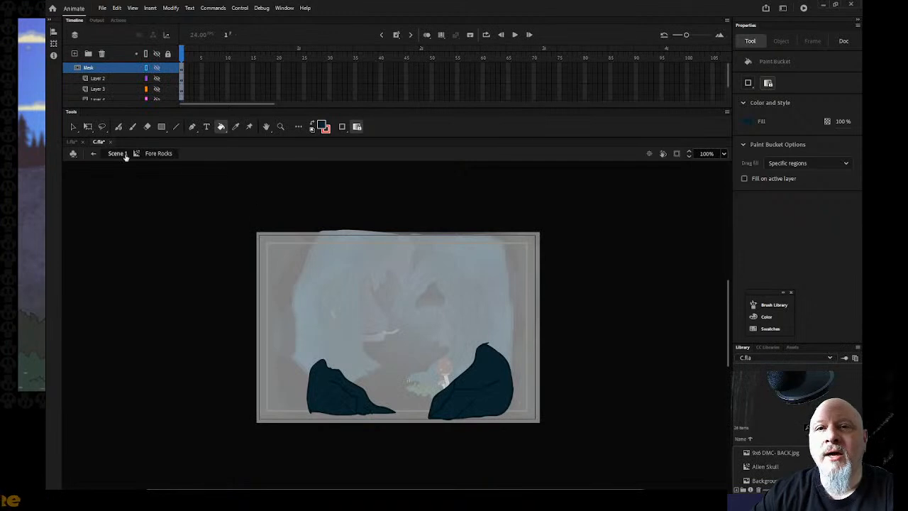
left_click(92, 154)
left_click(93, 154)
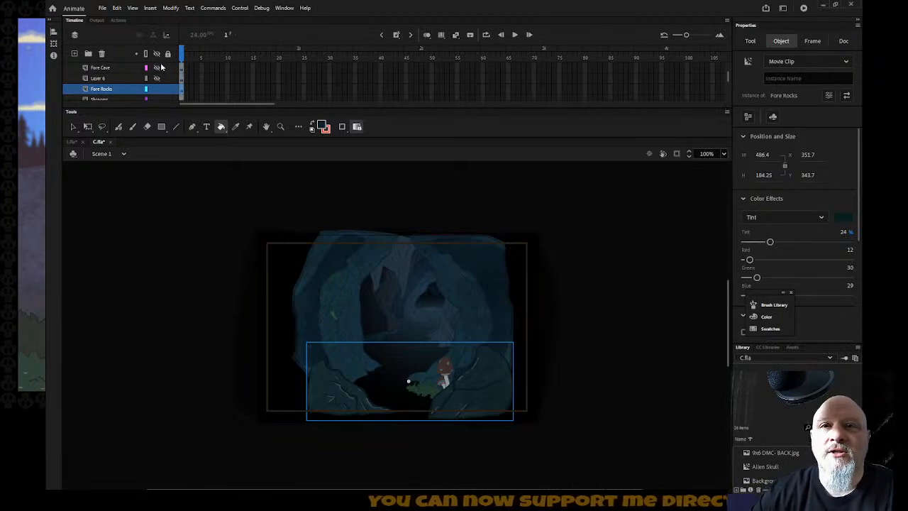
left_click(159, 86)
scroll(159, 88, "down", 1)
left_click(159, 88)
scroll(159, 87, "down", 1)
left_click(159, 88)
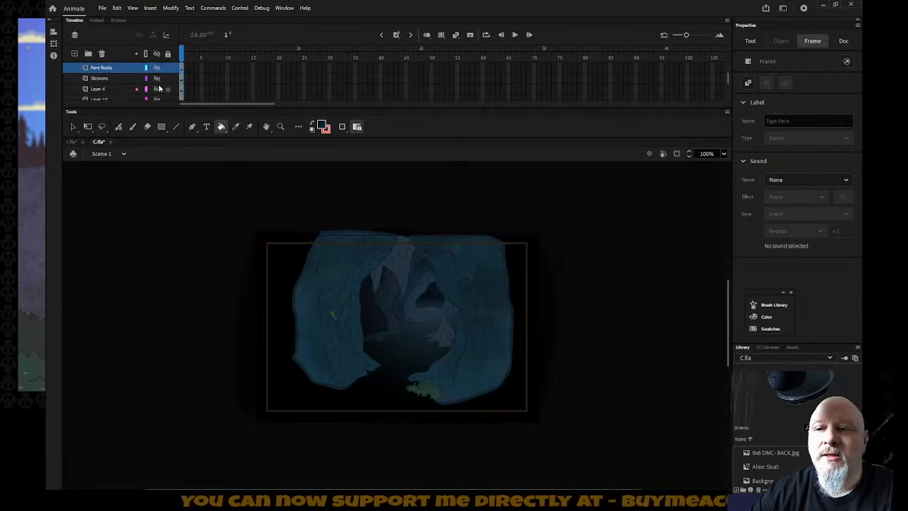
scroll(160, 89, "down", 1)
scroll(159, 94, "down", 1)
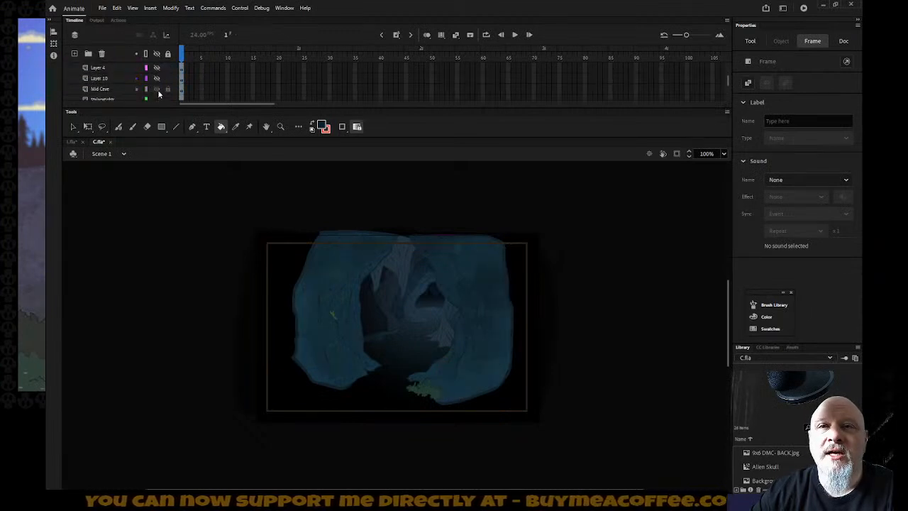
Hide the Mid Cave layer, the stalactites layer, Layer 7 and Layer_11 in the C document
left_click(156, 89)
scroll(159, 94, "down", 1)
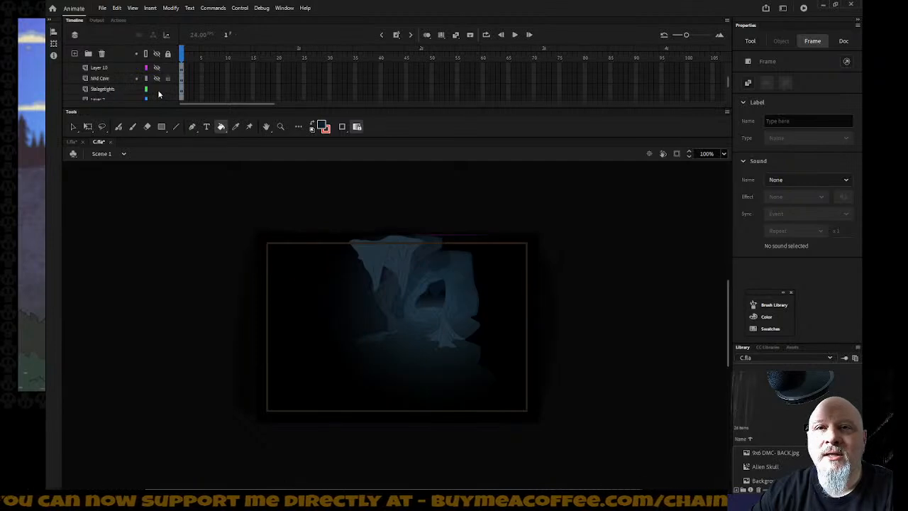
left_click(158, 91)
scroll(159, 94, "down", 1)
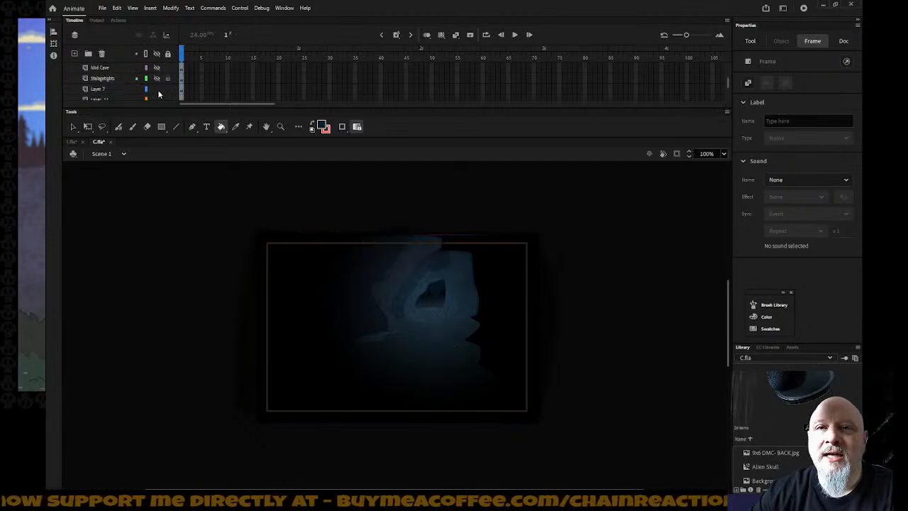
left_click(157, 90)
scroll(159, 94, "down", 1)
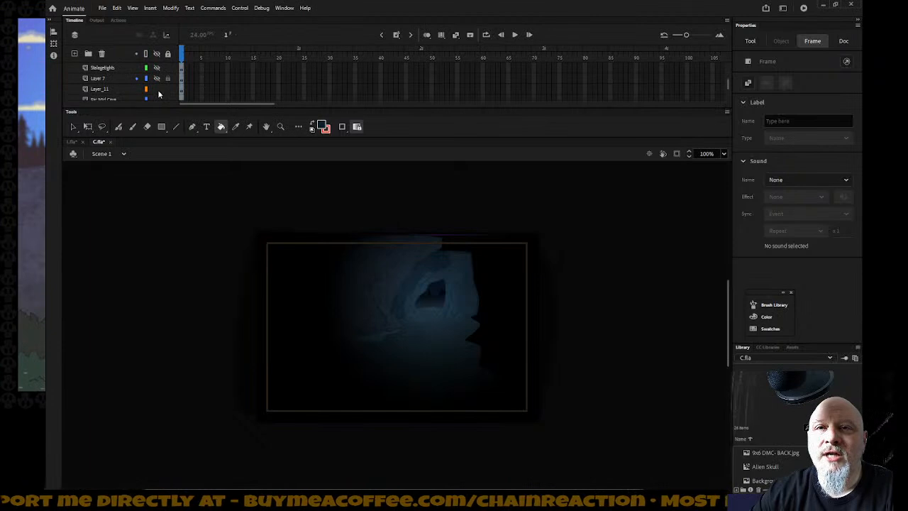
left_click(158, 90)
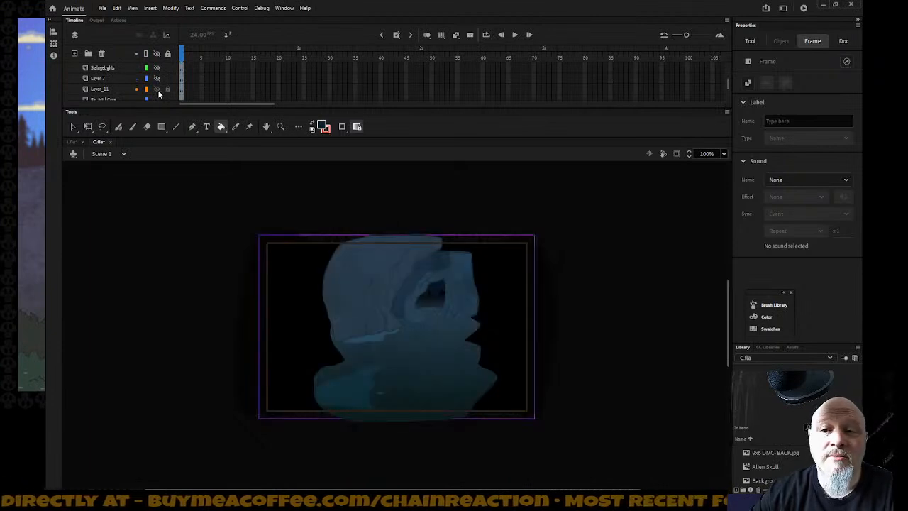
left_click(158, 93)
left_click(158, 93)
scroll(159, 94, "down", 1)
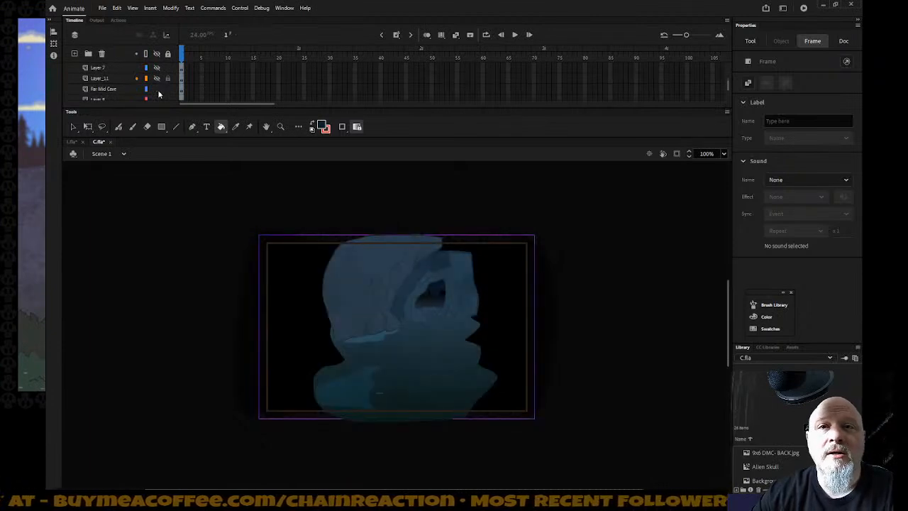
Hide the Far Mid Cave, Layer 8, Cave and Depths layers and the layer directly above Floor to isolate the cave floor
left_click(158, 91)
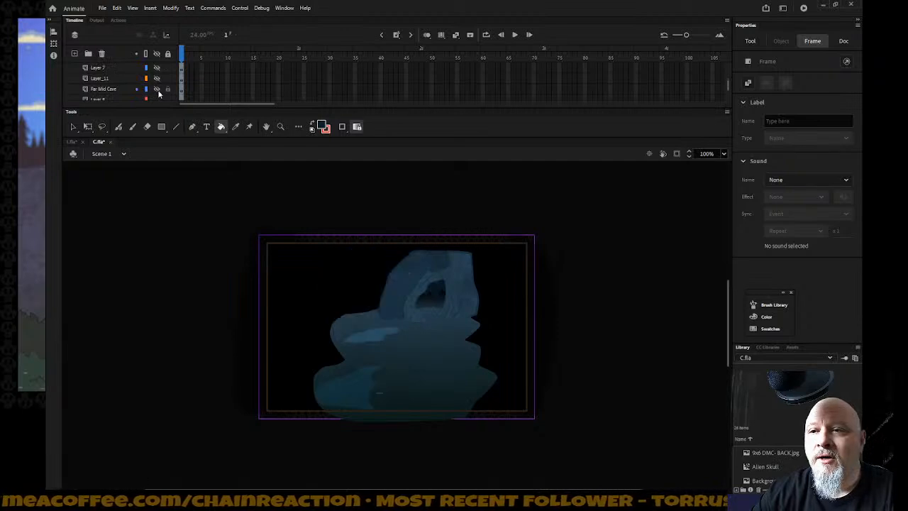
scroll(158, 93, "down", 1)
left_click(158, 93)
scroll(158, 93, "down", 1)
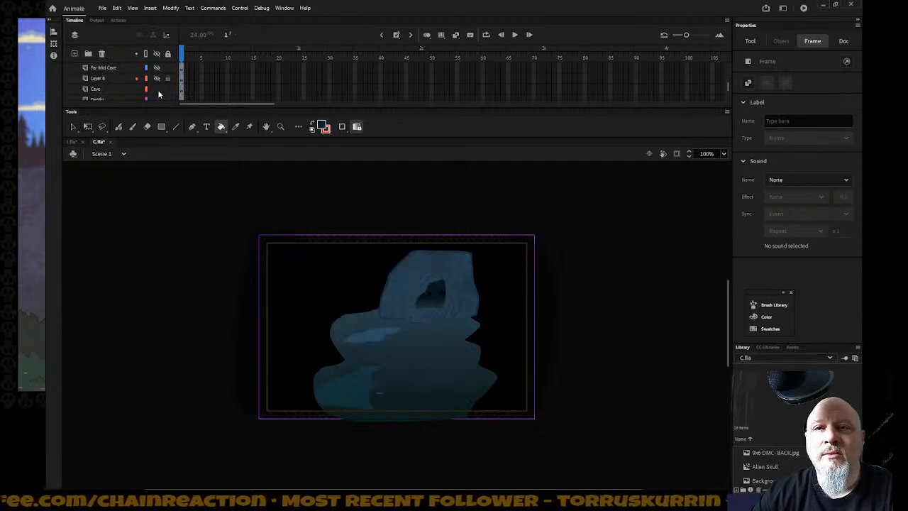
left_click(158, 93)
scroll(158, 93, "down", 1)
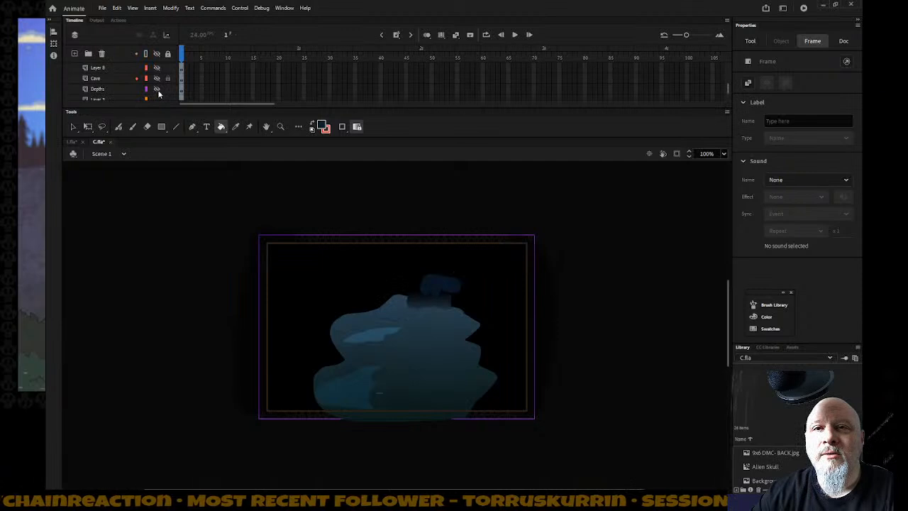
left_click(158, 93)
scroll(158, 93, "down", 1)
left_click(158, 93)
scroll(158, 93, "down", 1)
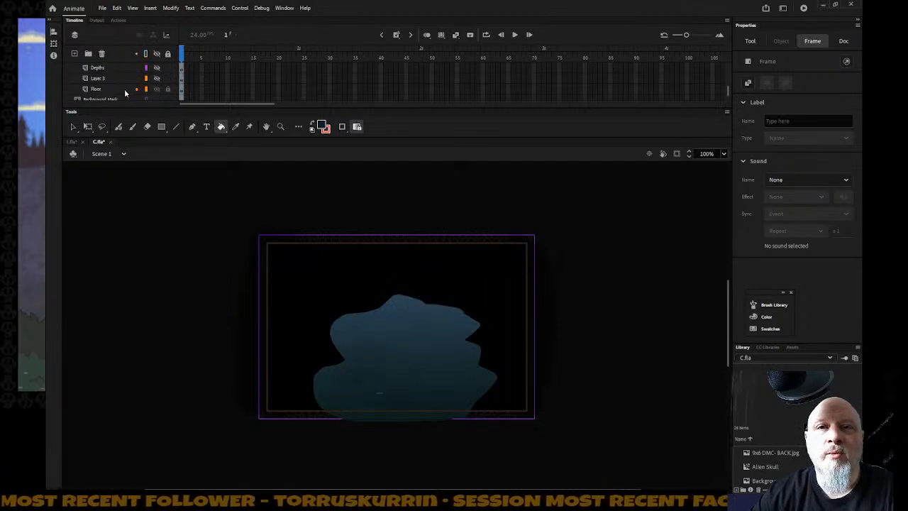
Open the Floor layer's symbol, hide its Layer 2 and Layer 3, and sample the floor shape's blue gradient fill
left_click(125, 90)
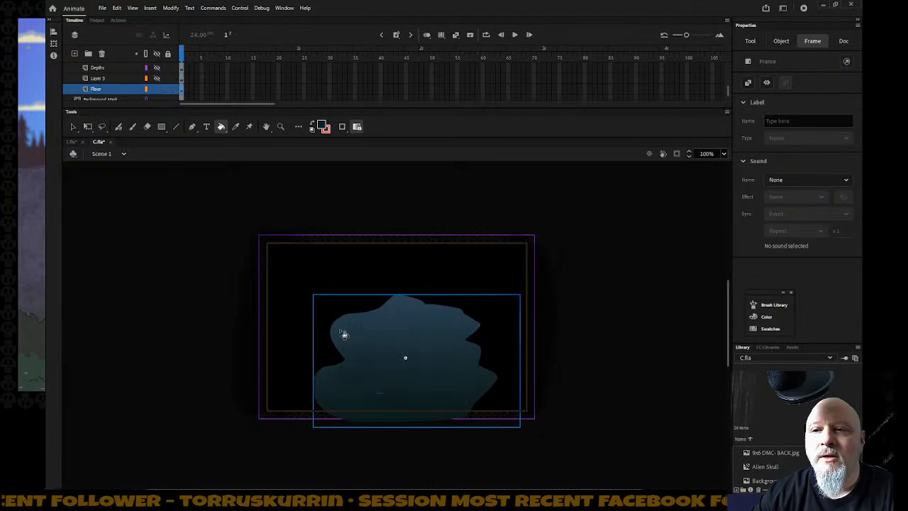
left_click(71, 128)
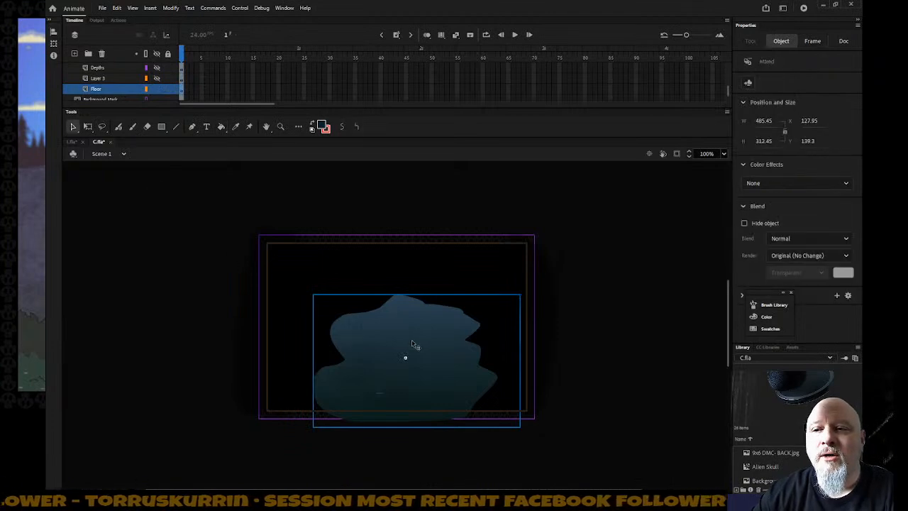
double_click(410, 343)
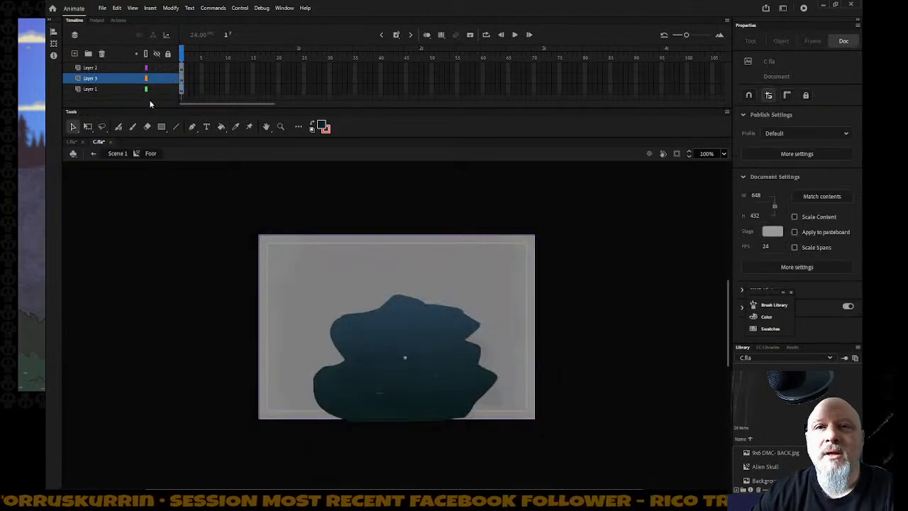
left_click(156, 67)
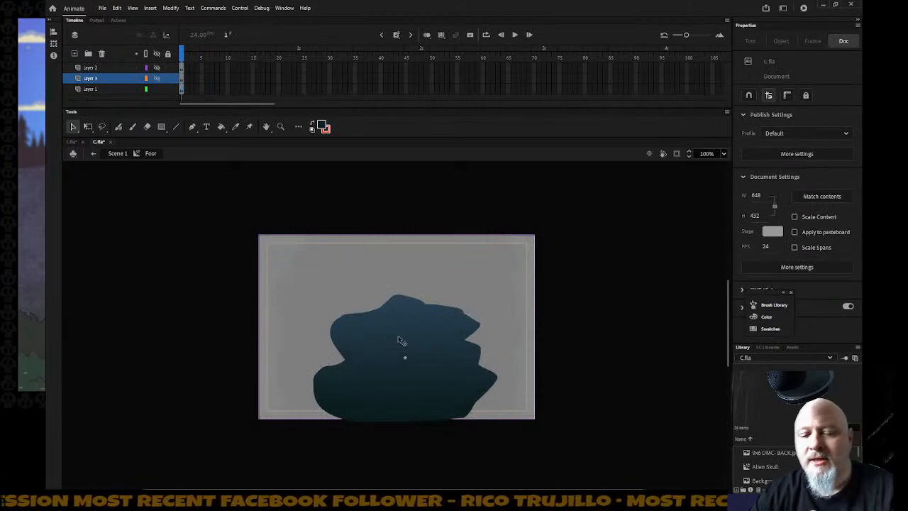
key("i")
left_click(417, 337)
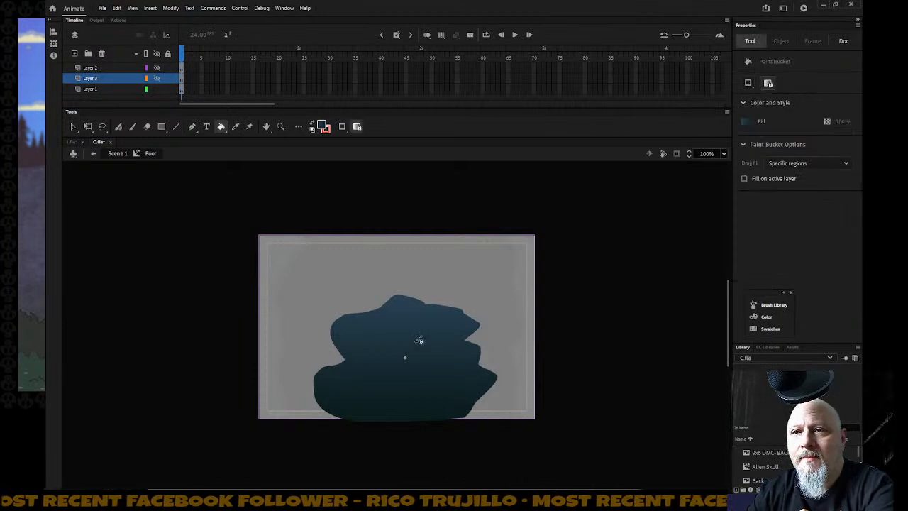
Fill the cave floor in the I document's Background with the sampled gradient, fill lock off, then shorten the gradient and move it up
left_click(72, 141)
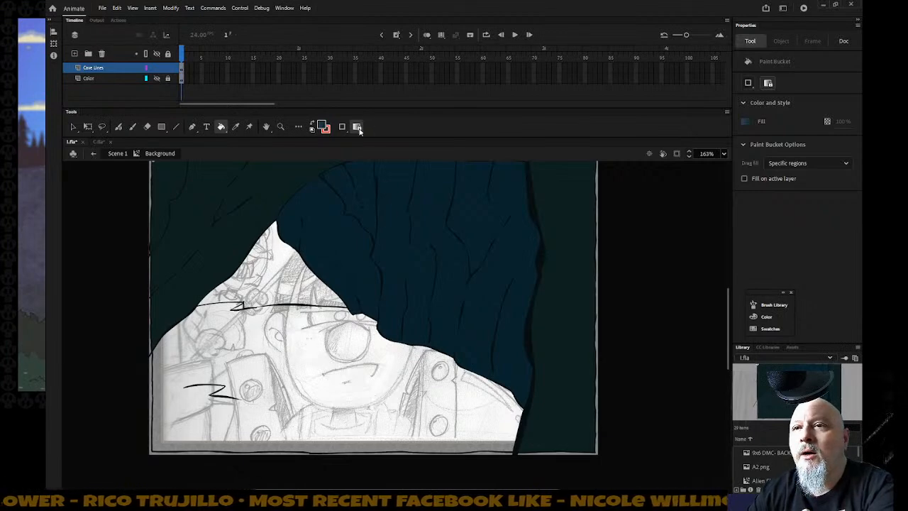
left_click(315, 353)
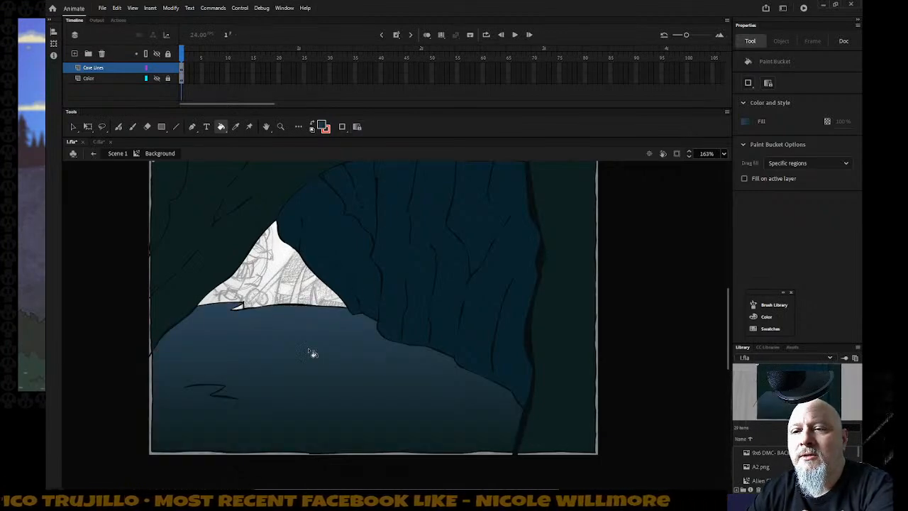
left_click(87, 127)
left_click(299, 356)
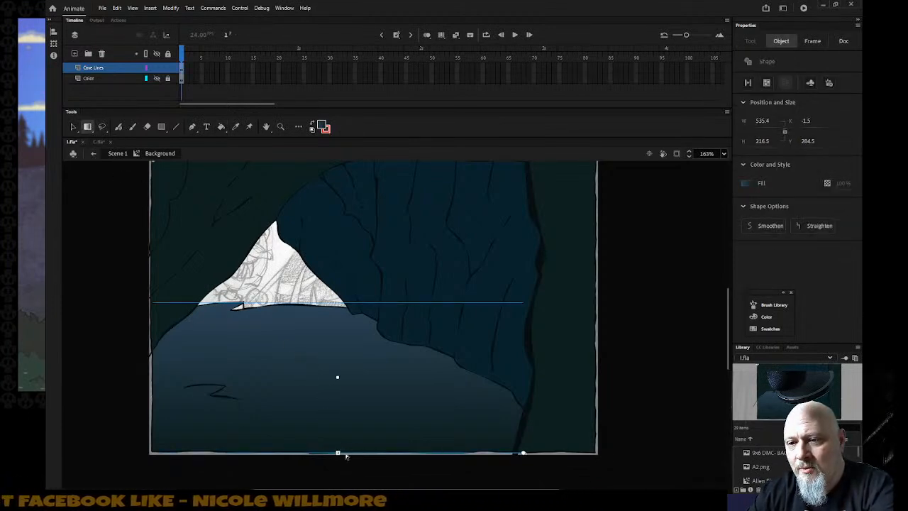
left_click_drag(338, 452, 338, 431)
left_click_drag(338, 378, 335, 354)
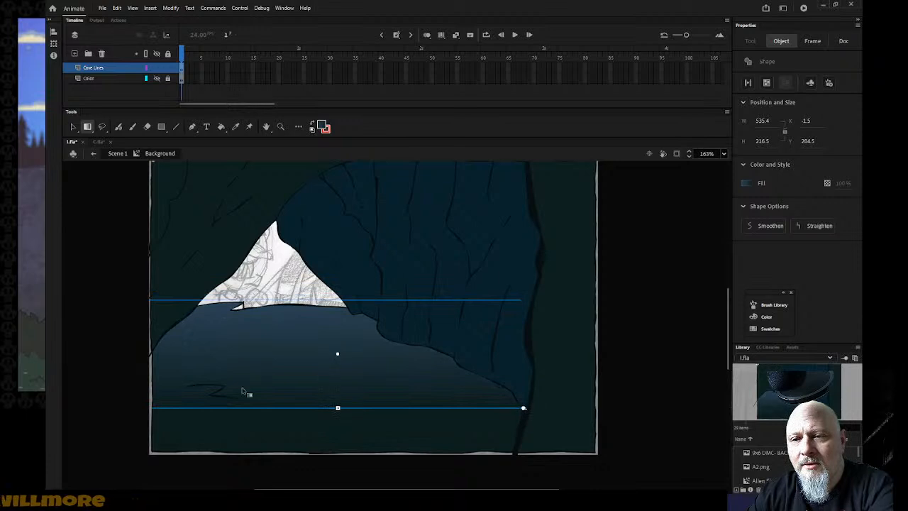
Sample the dark blue fill of the cave wall and fill the small white gap along the floor's back edge
left_click(123, 398)
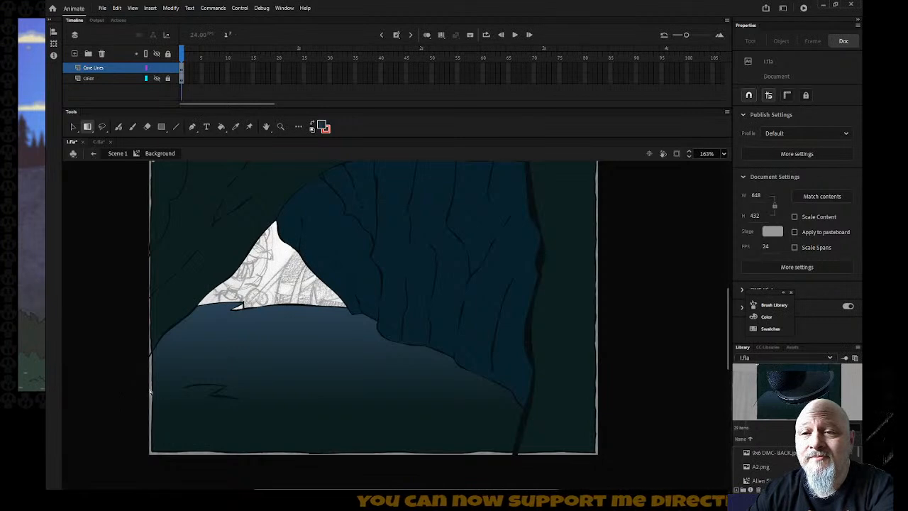
key("i")
left_click(371, 267)
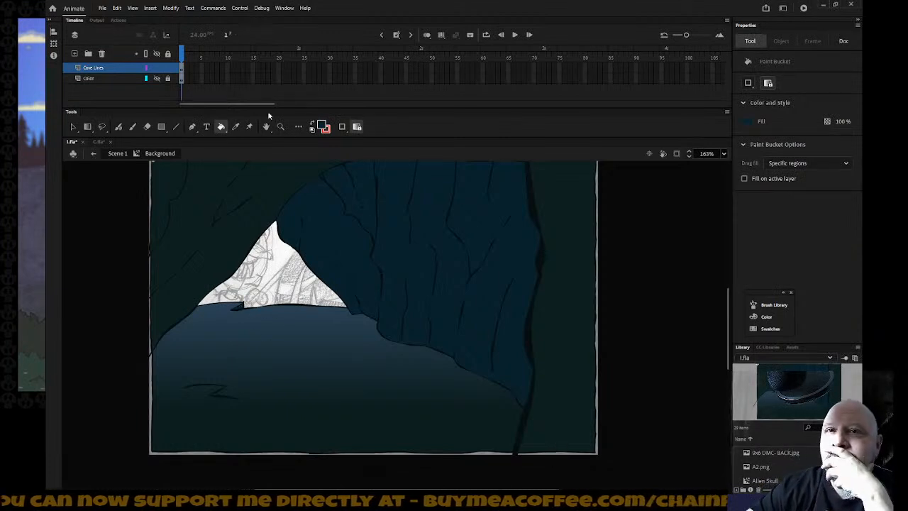
Toggle the Color layer's visibility repeatedly to compare the cave opening with and without that layer's fill
left_click(157, 78)
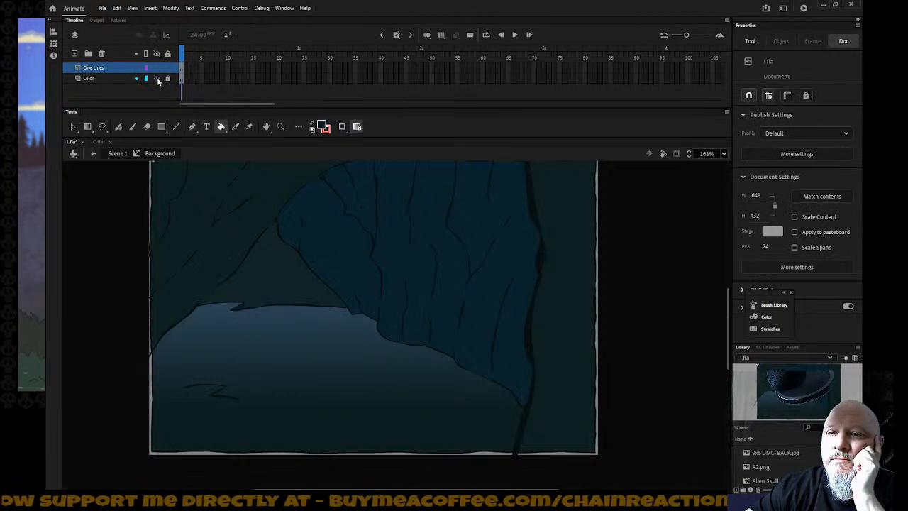
left_click(157, 78)
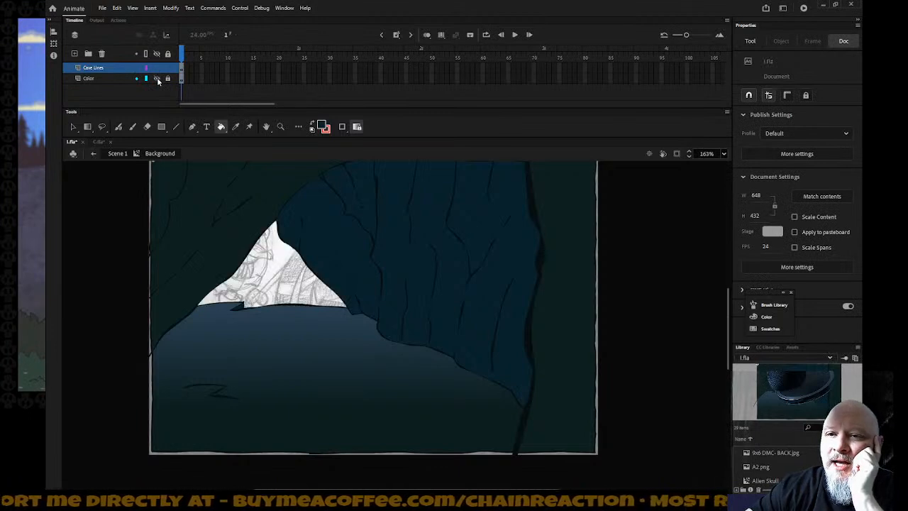
left_click(157, 78)
left_click(157, 78)
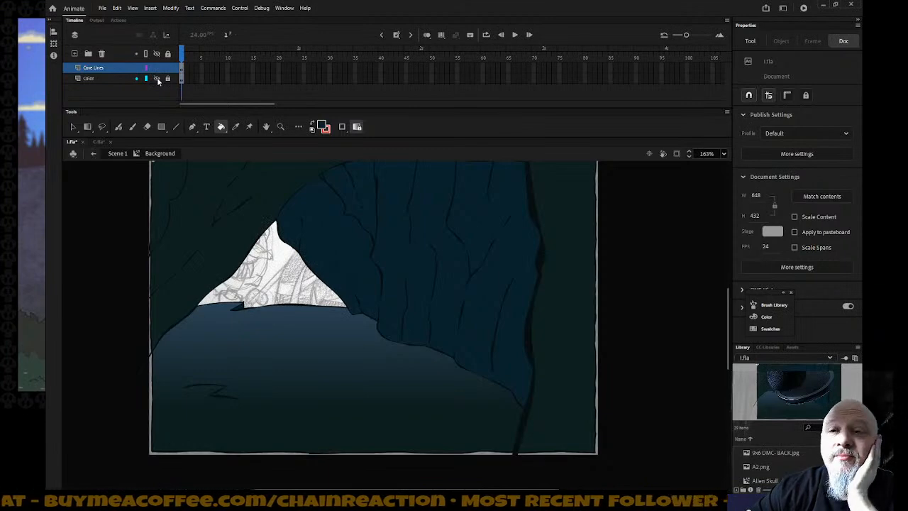
left_click(157, 78)
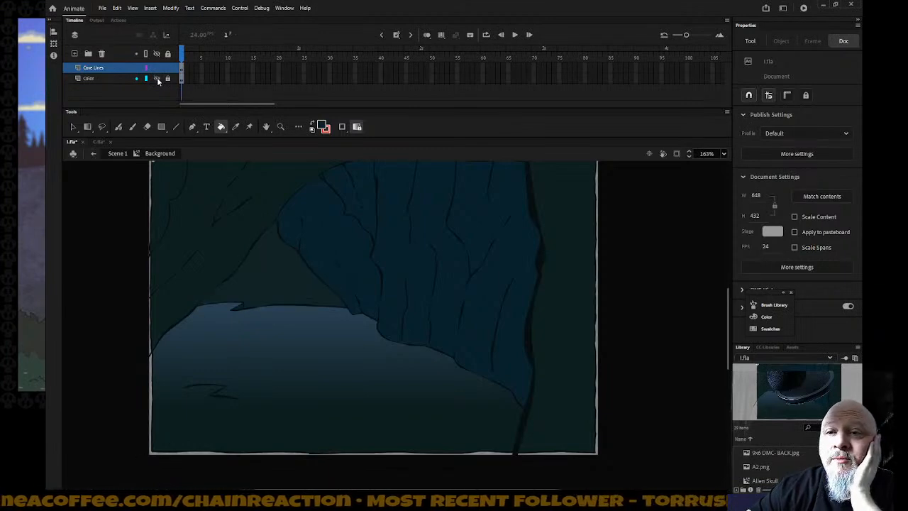
left_click(157, 78)
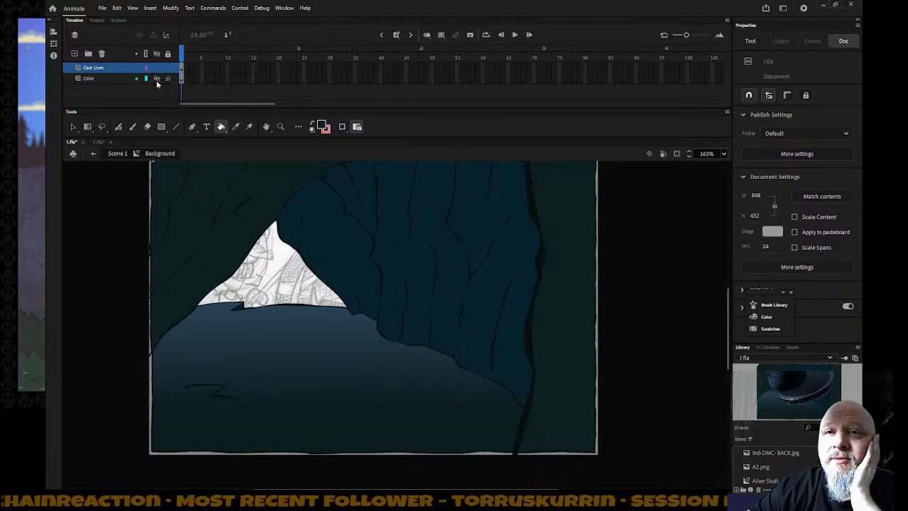
Select the Color layer's shape, with the layer shown and unlocked, and recolor it to the very dark blue #030F13 behind the cave opening
left_click(117, 77)
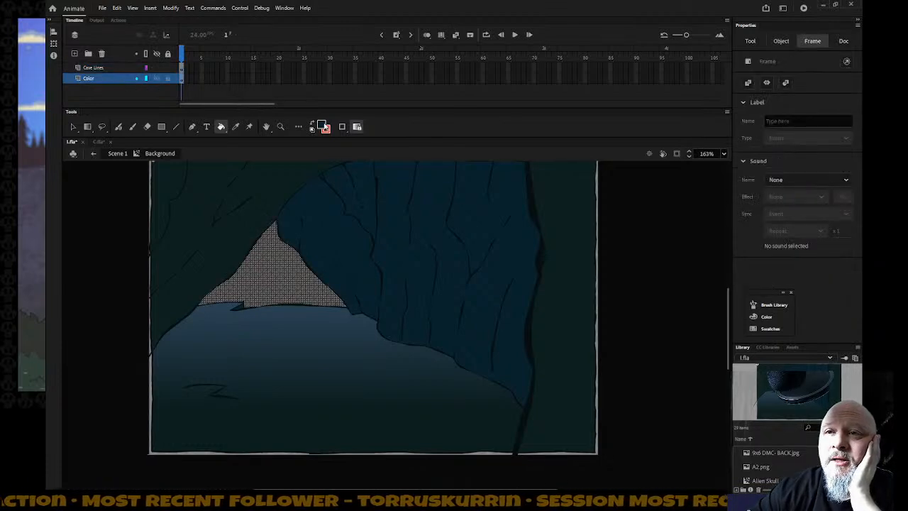
left_click(324, 127)
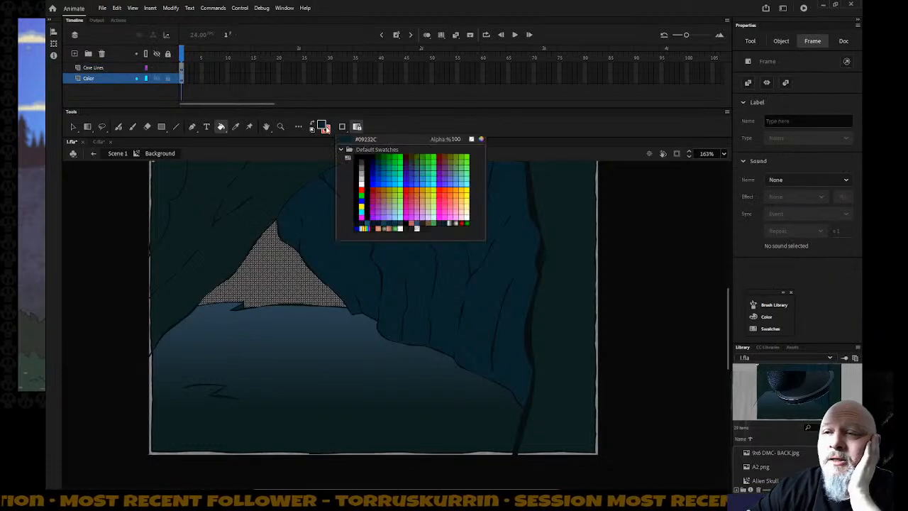
left_click(482, 139)
left_click(209, 270)
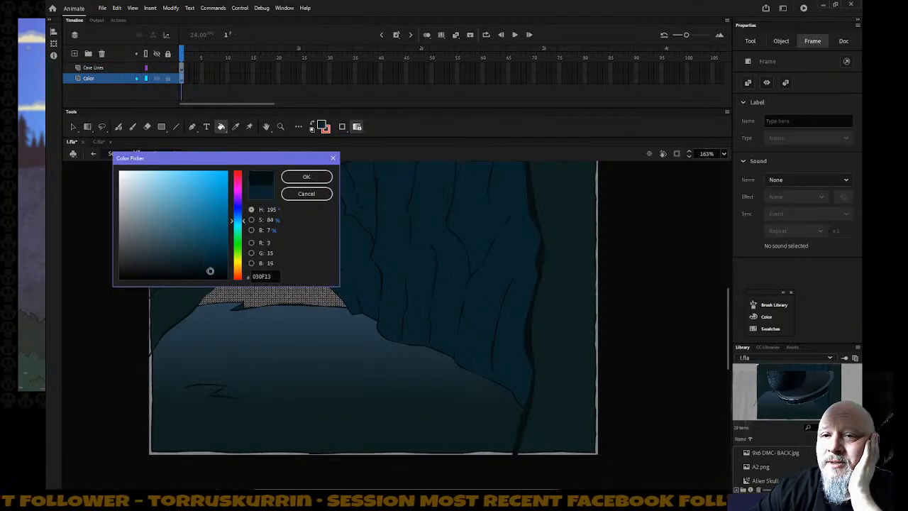
left_click(307, 177)
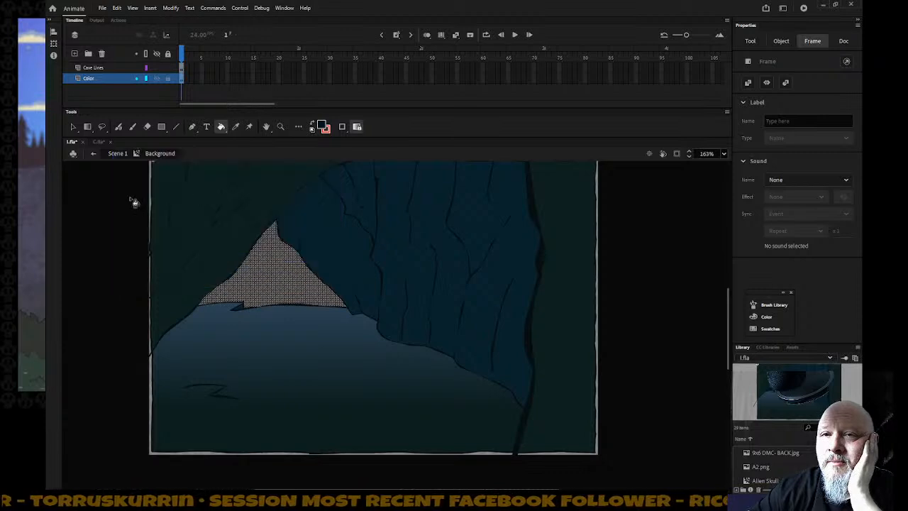
left_click(73, 126)
left_click(630, 353)
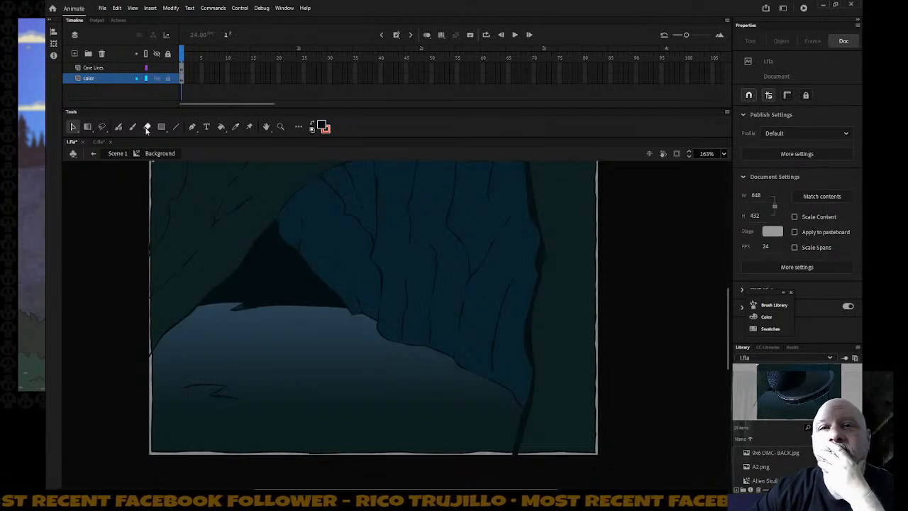
Return from the Background symbol to Scene 1 and make all of the page's layers visible
left_click(93, 153)
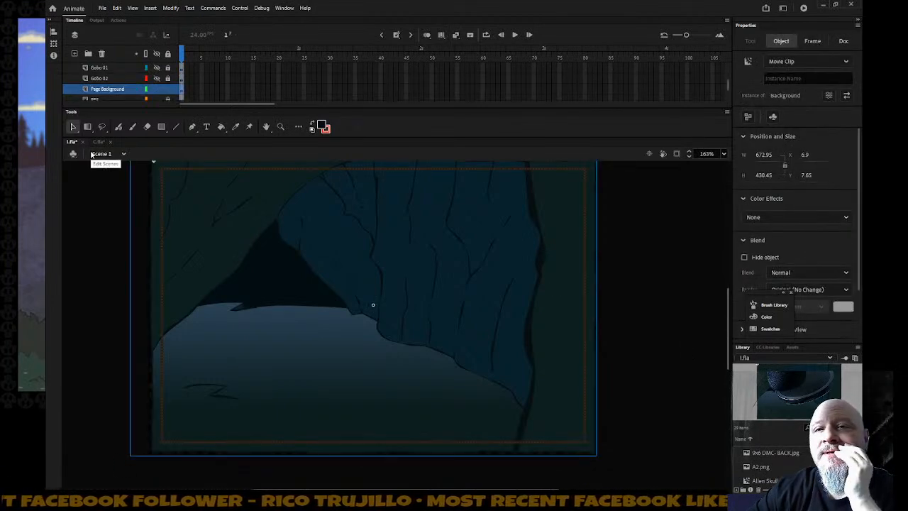
left_click(157, 55)
left_click(158, 55)
scroll(149, 72, "up", 1)
scroll(141, 74, "down", 2)
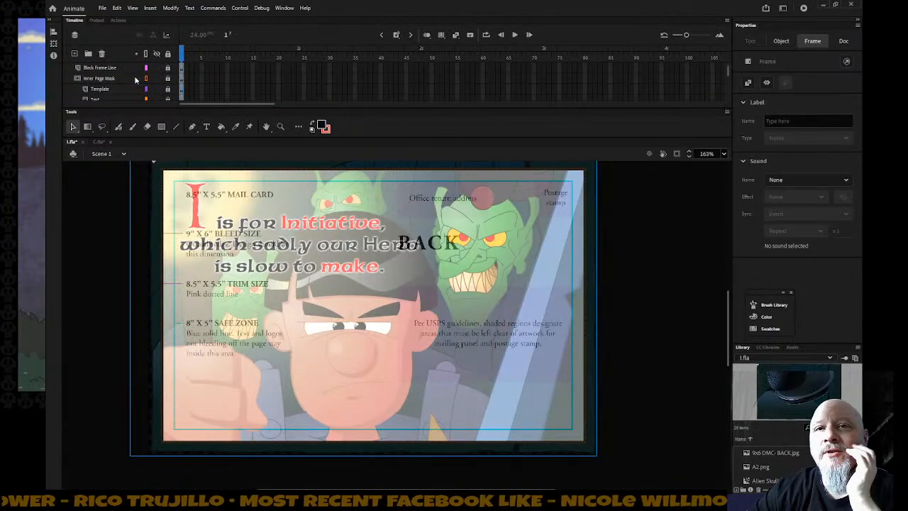
Hide the Template layer so the mail card guide text no longer covers the artwork
scroll(142, 80, "down", 1)
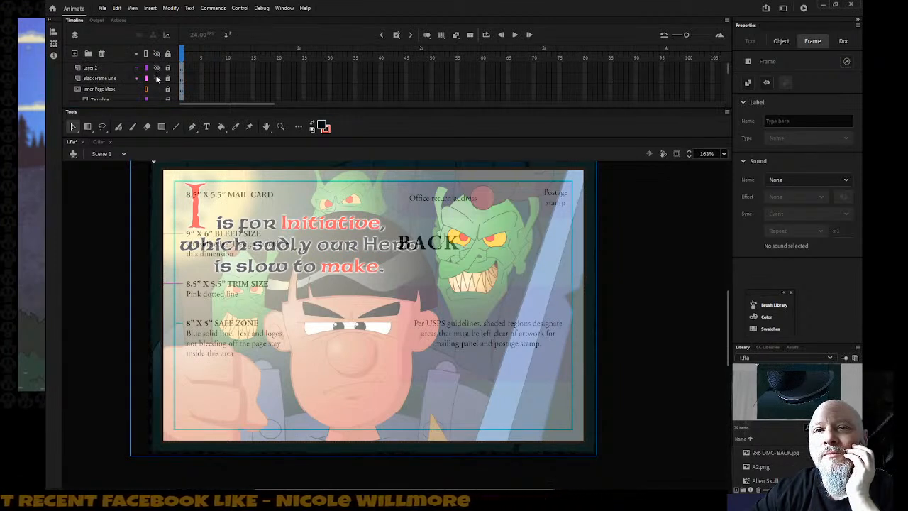
left_click(157, 78)
left_click(157, 78)
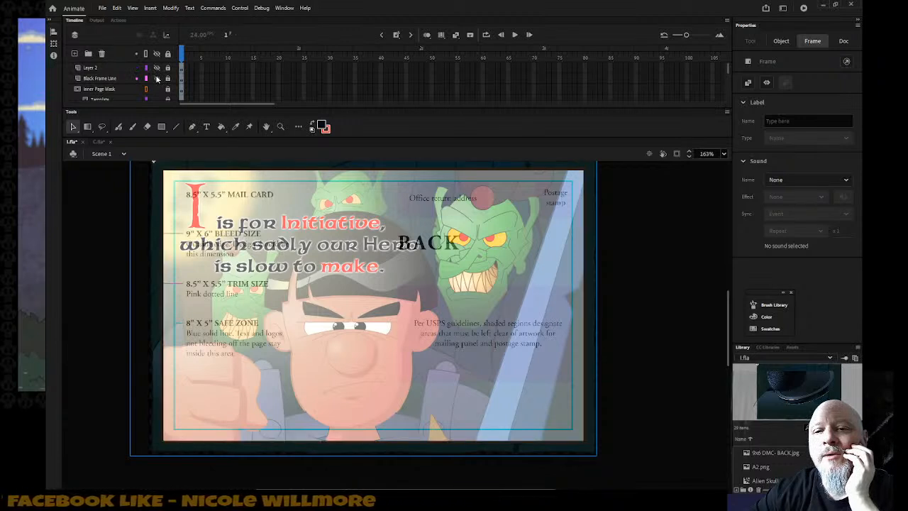
scroll(158, 71, "down", 1)
left_click(157, 90)
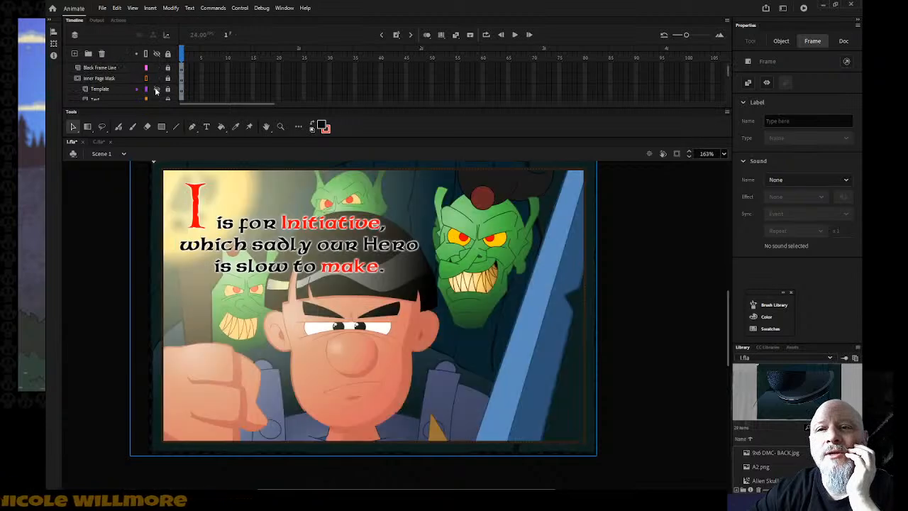
Lock all layers so the page mask crops the card artwork
scroll(606, 332, "up", 3)
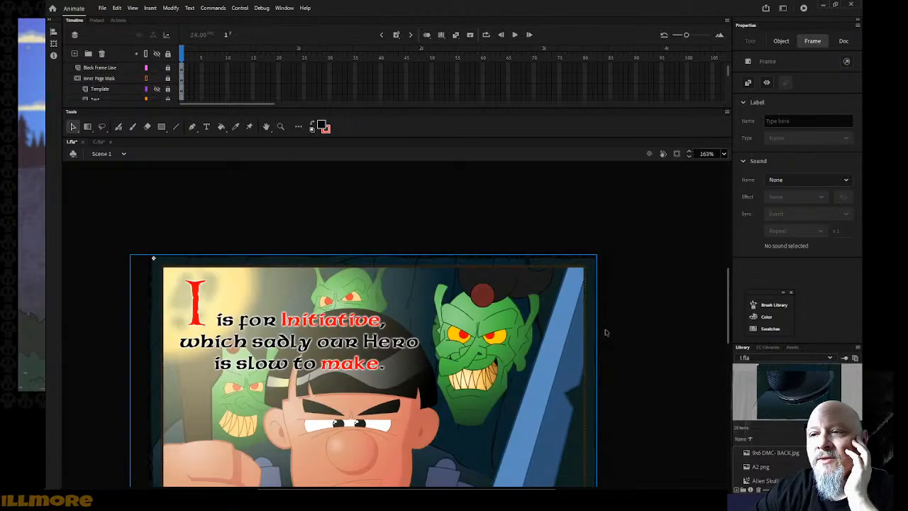
scroll(605, 332, "down", 3)
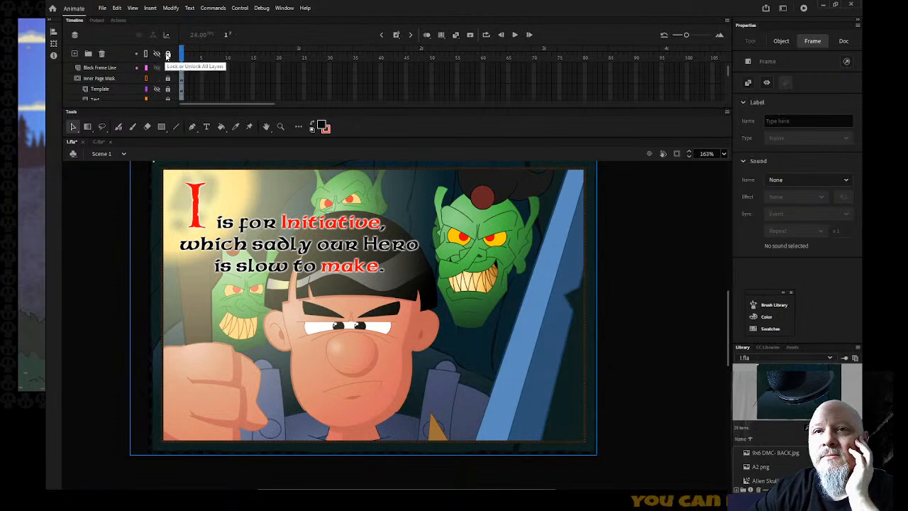
left_click(168, 56)
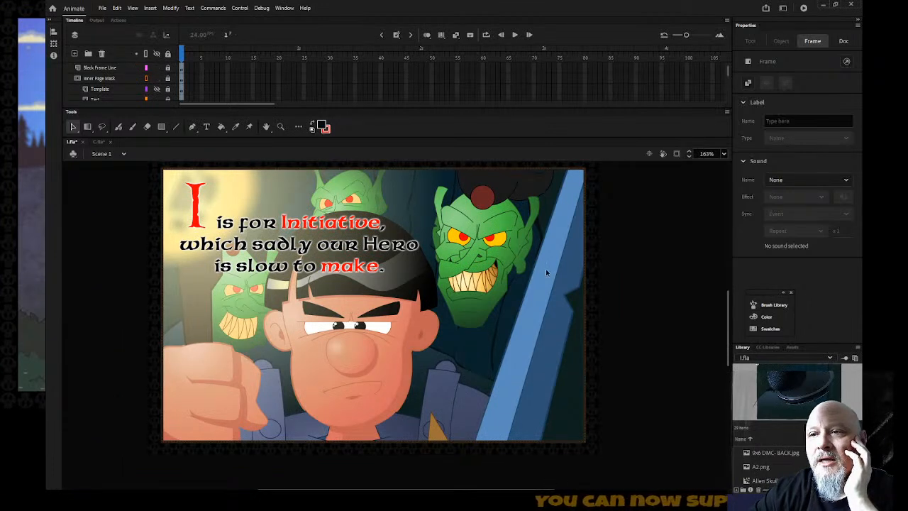
scroll(546, 272, "down", 3)
scroll(546, 273, "up", 3)
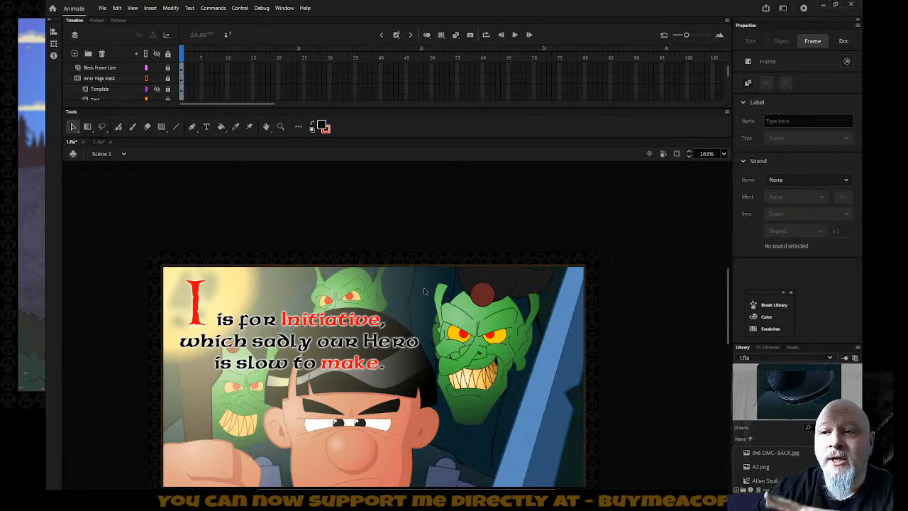
scroll(423, 287, "down", 3)
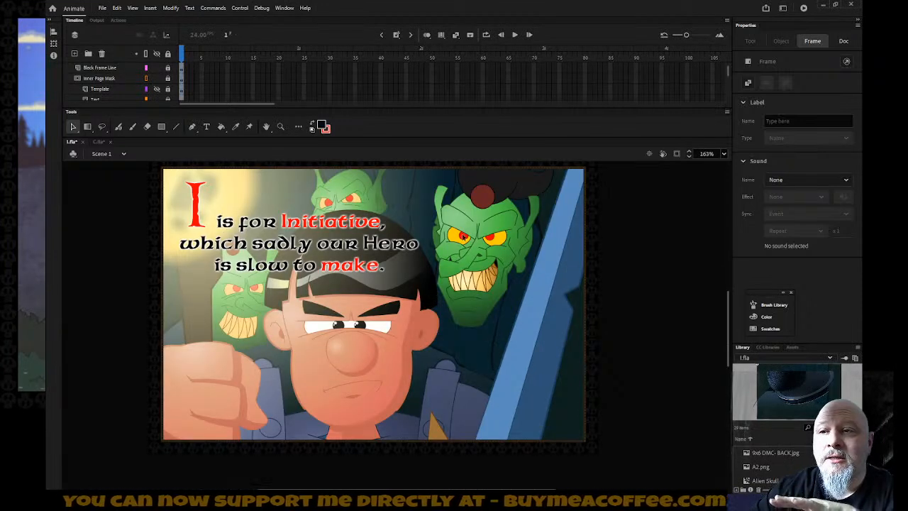
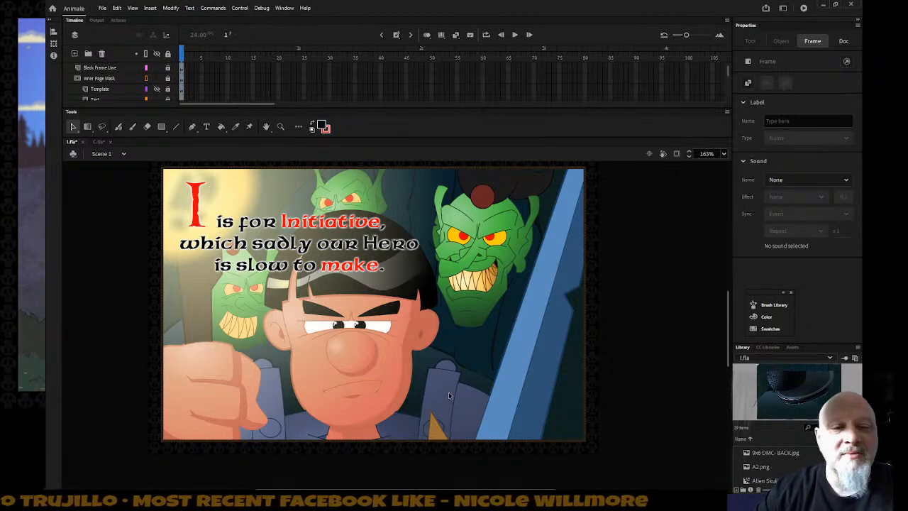
Hide every layer except Gobo Leader
scroll(419, 369, "up", 2)
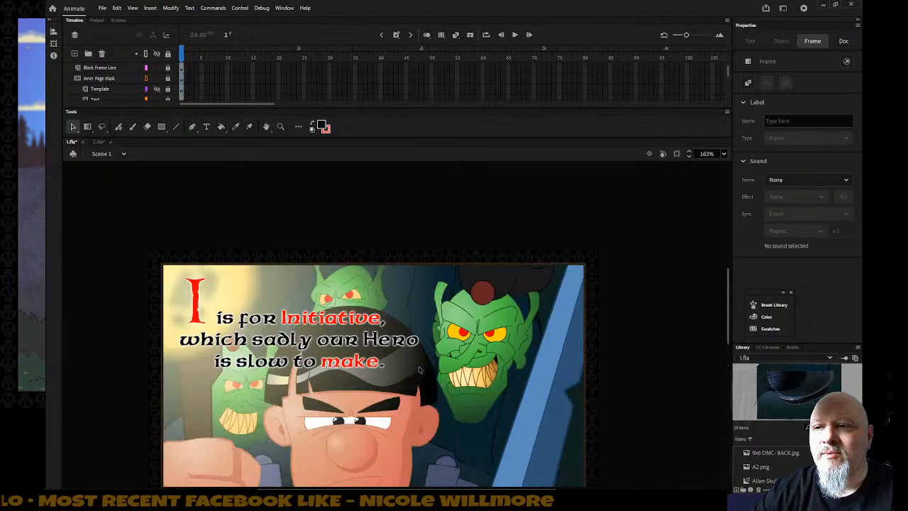
scroll(418, 366, "down", 2)
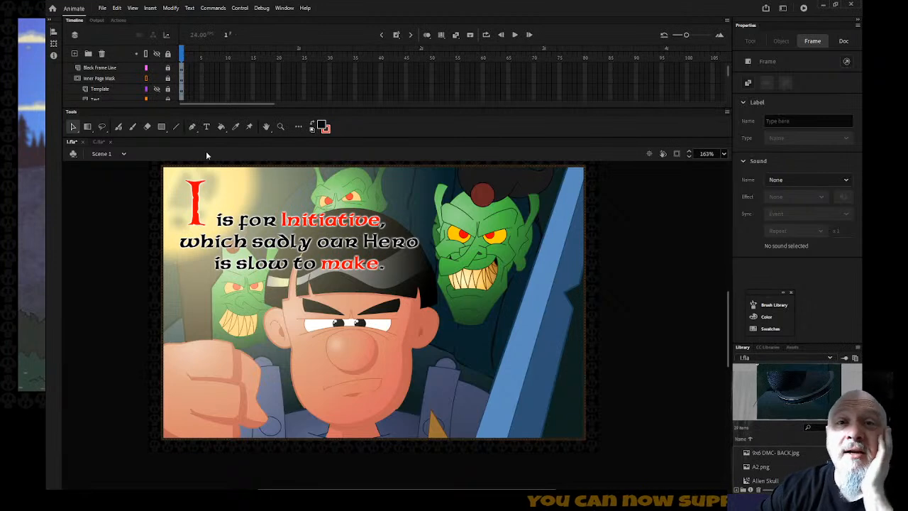
scroll(133, 81, "up", 1)
scroll(131, 79, "down", 4)
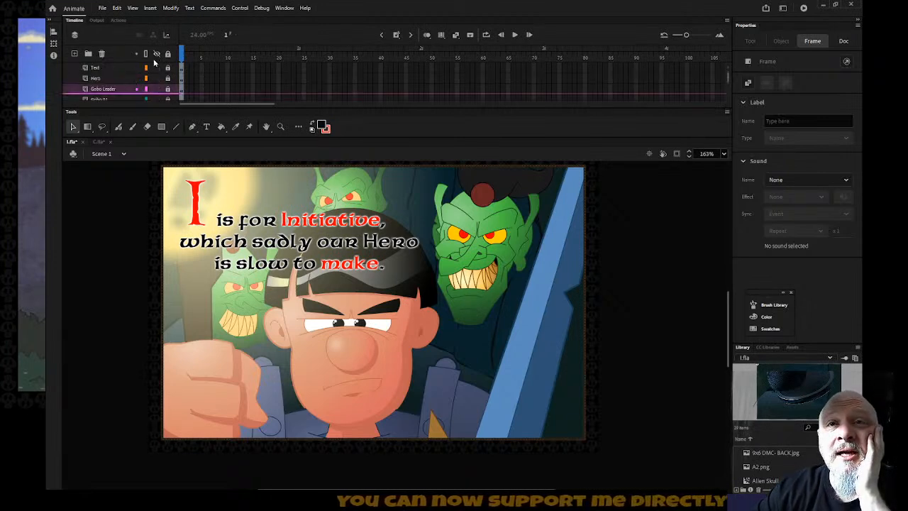
left_click(157, 54)
left_click(157, 89)
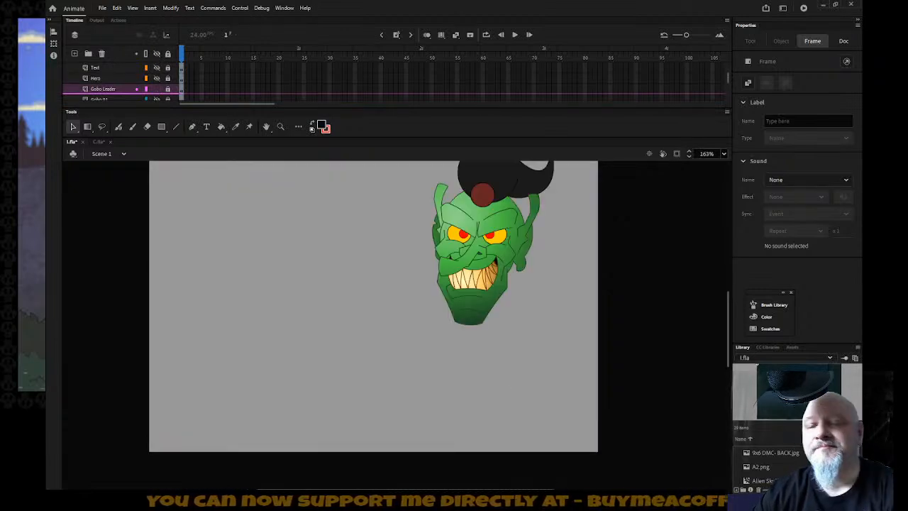
Open the Gobo Leader symbol for editing
left_click(531, 437)
key("z")
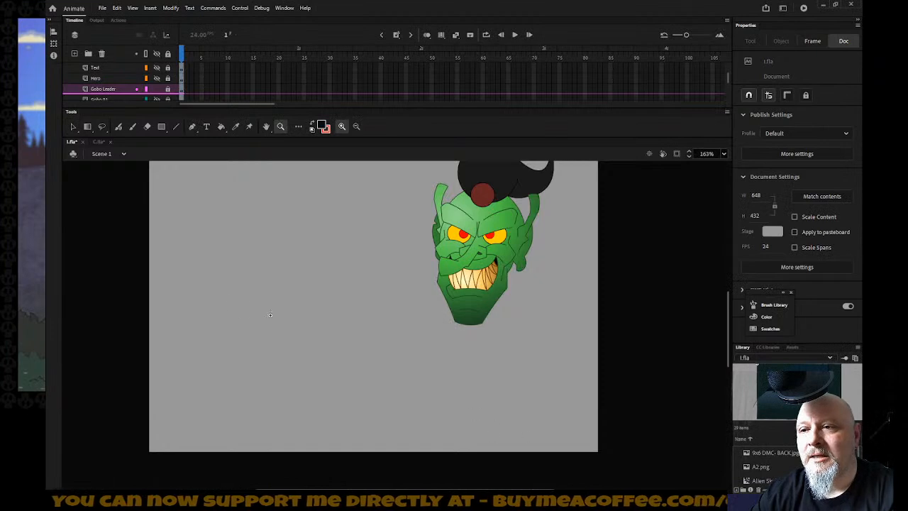
scroll(473, 269, "up", 2)
scroll(473, 270, "down", 2)
left_click(71, 126)
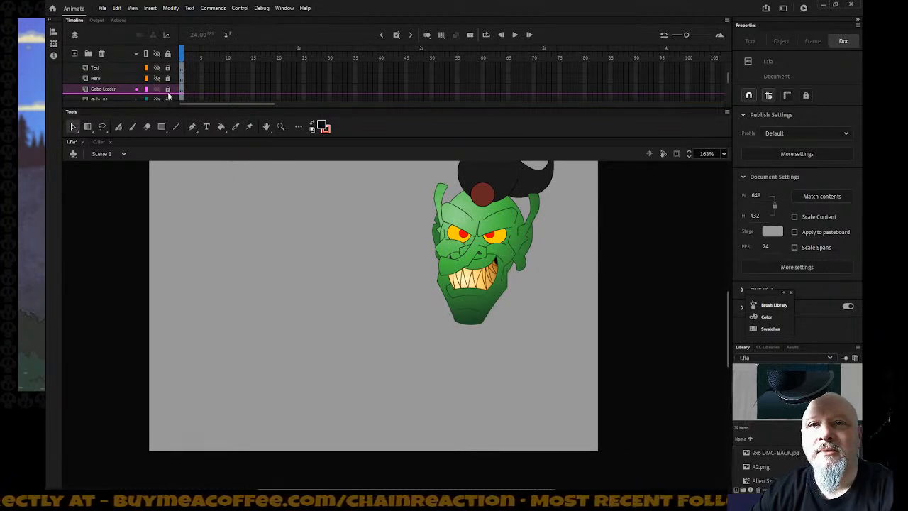
double_click(454, 223)
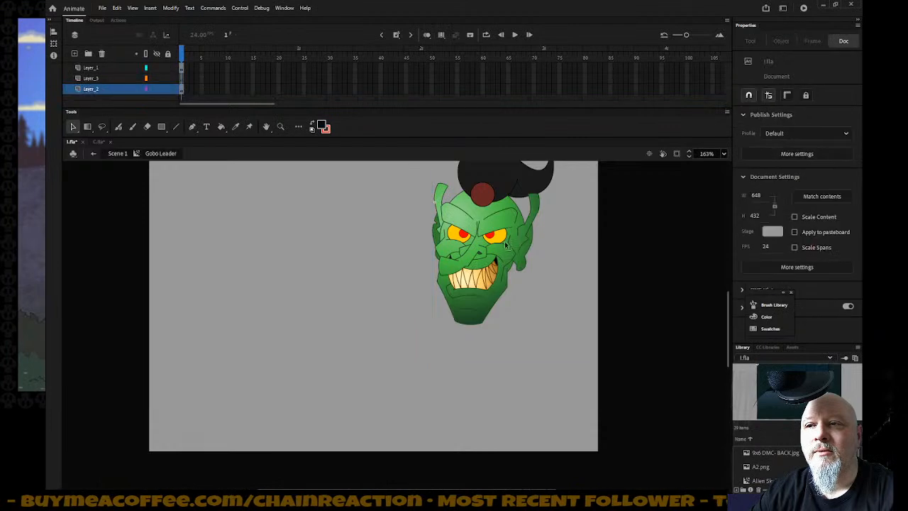
Delete the two curved crease lines below the shoulders on the brown torso beside the stage
left_click_drag(440, 489, 556, 488)
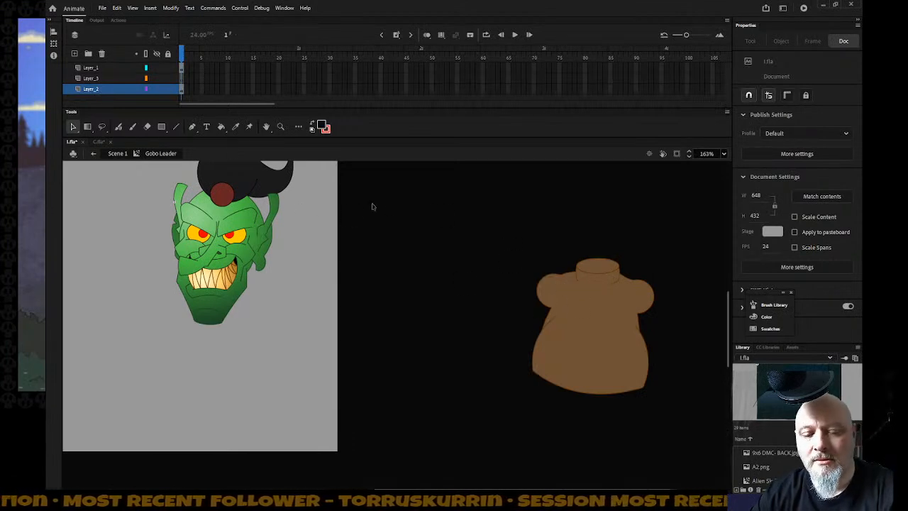
key("z")
left_click_drag(506, 232, 696, 441)
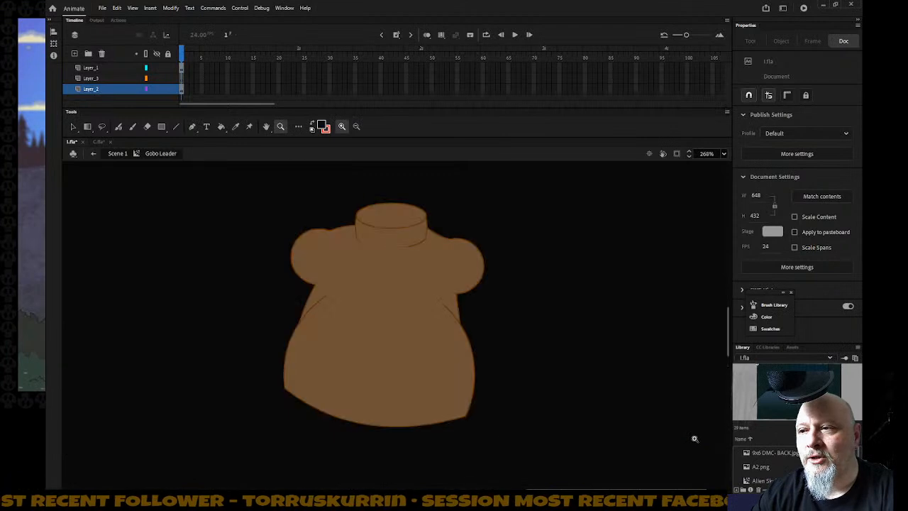
left_click(73, 126)
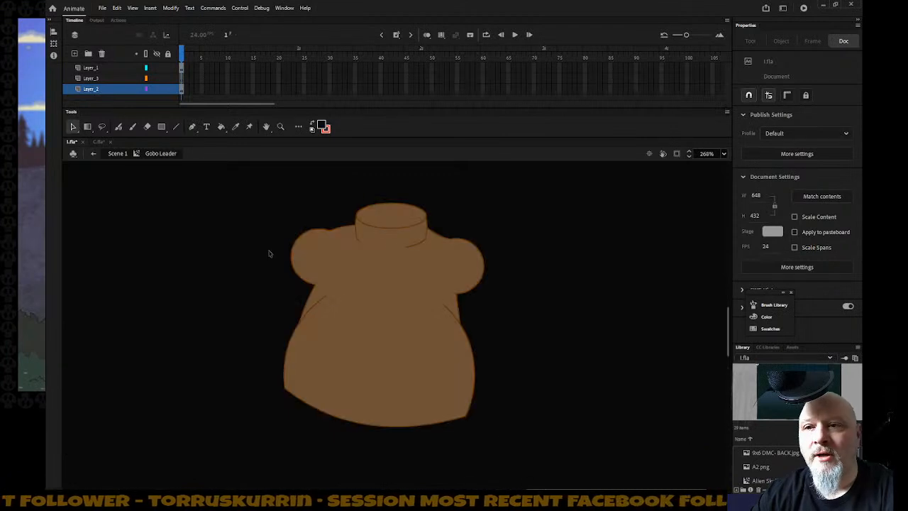
left_click(319, 302)
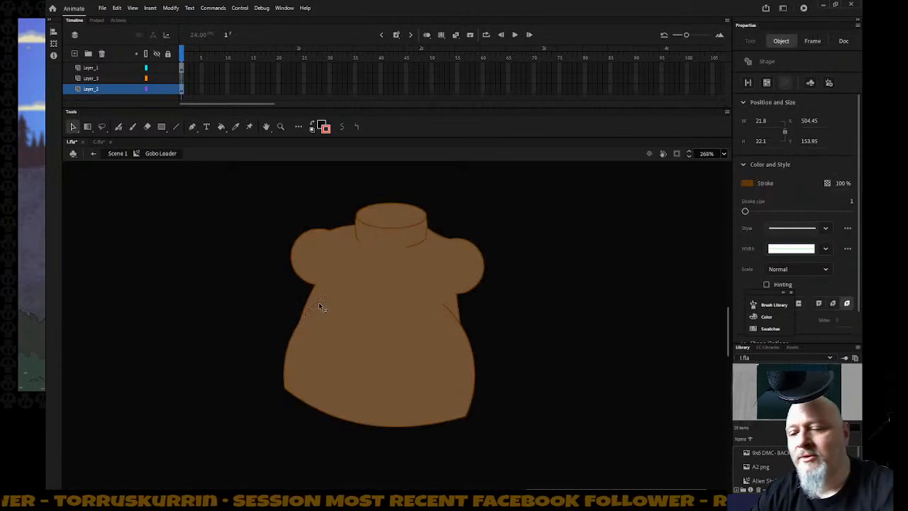
key("Delete")
left_click(446, 309)
key("Delete")
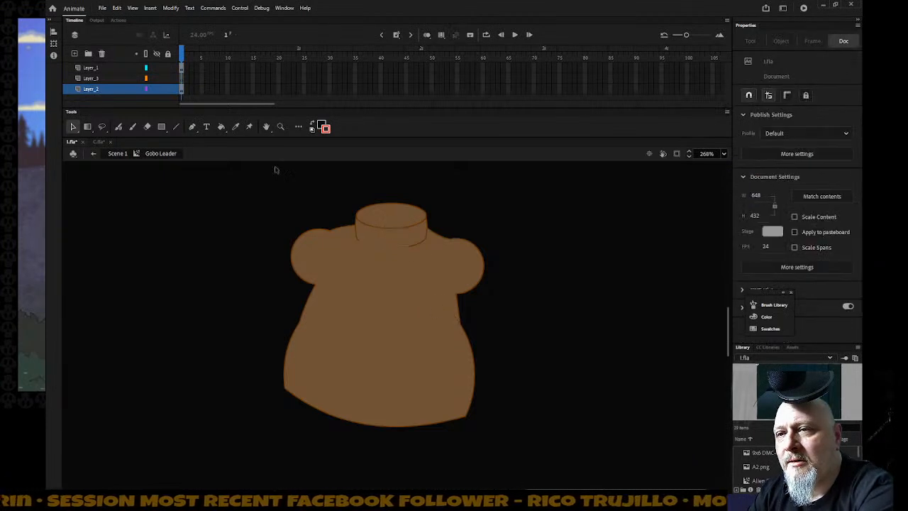
Draw a red line across the torso's collar opening, bend it into a shallow upward arc, and shorten both ends
left_click(176, 126)
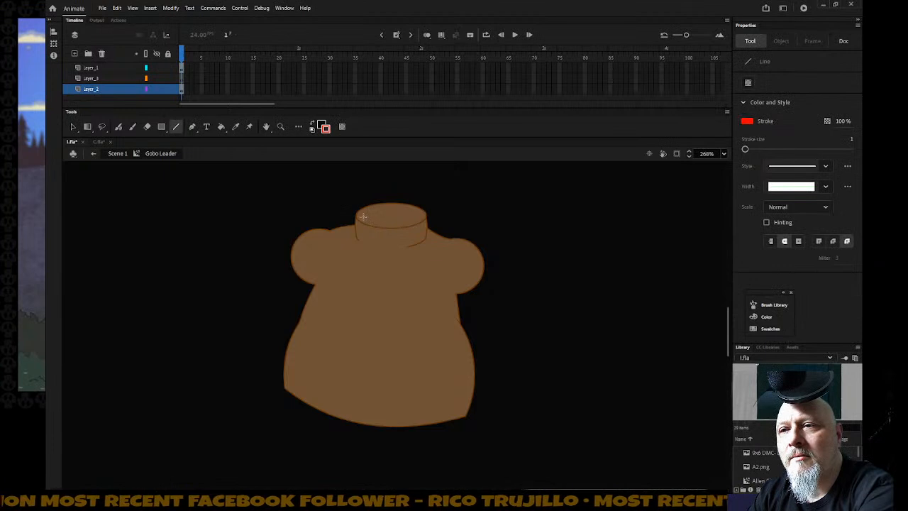
mouse_move(362, 216)
left_mouse_down()
mouse_move(420, 216)
mouse_move(390, 214)
left_mouse_up()
key("v")
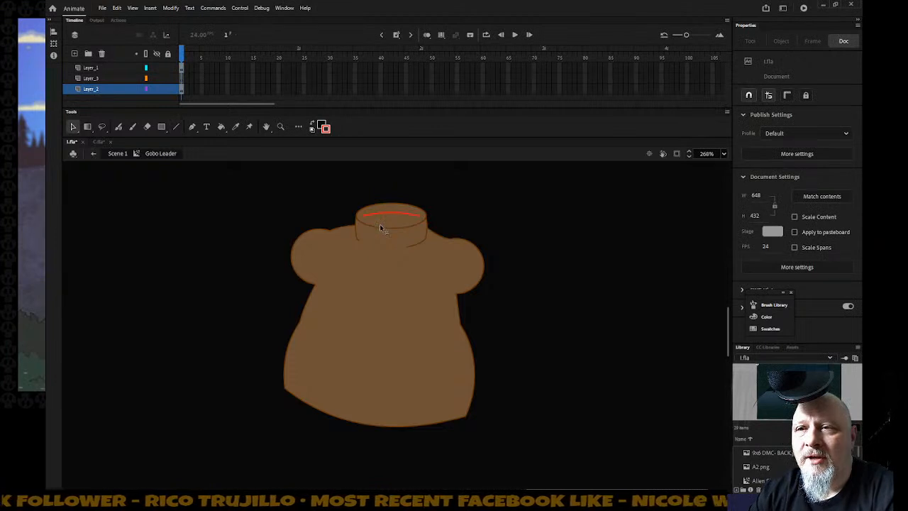
left_click_drag(364, 215, 367, 215)
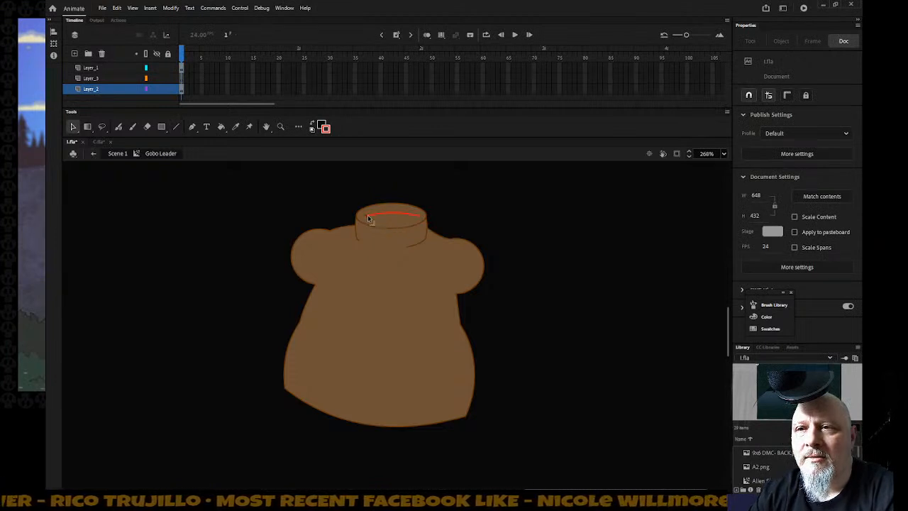
left_click_drag(421, 220, 415, 221)
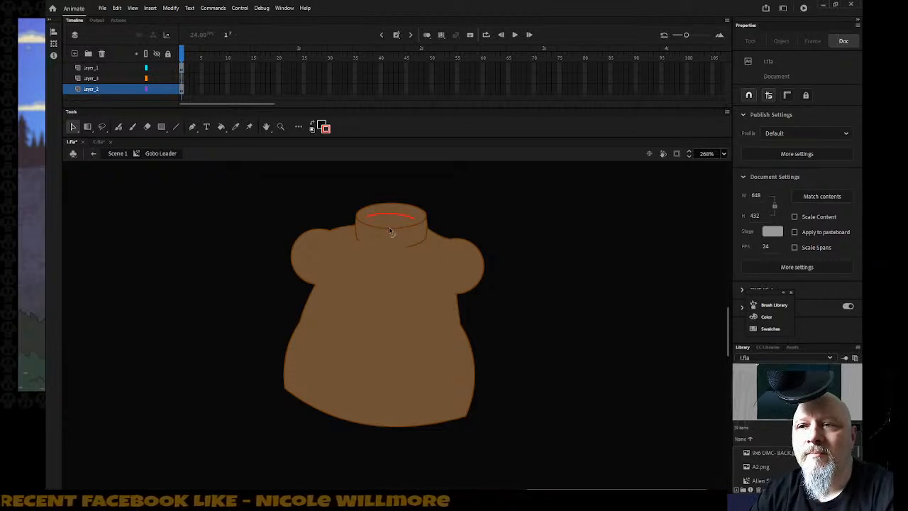
Trim both ends of the collar's front rim curve and reposition it just below the red arc inside the neck opening
left_click(390, 230)
mouse_move(378, 240)
left_mouse_down()
mouse_move(187, 256)
mouse_move(188, 248)
left_mouse_up()
left_click(188, 292)
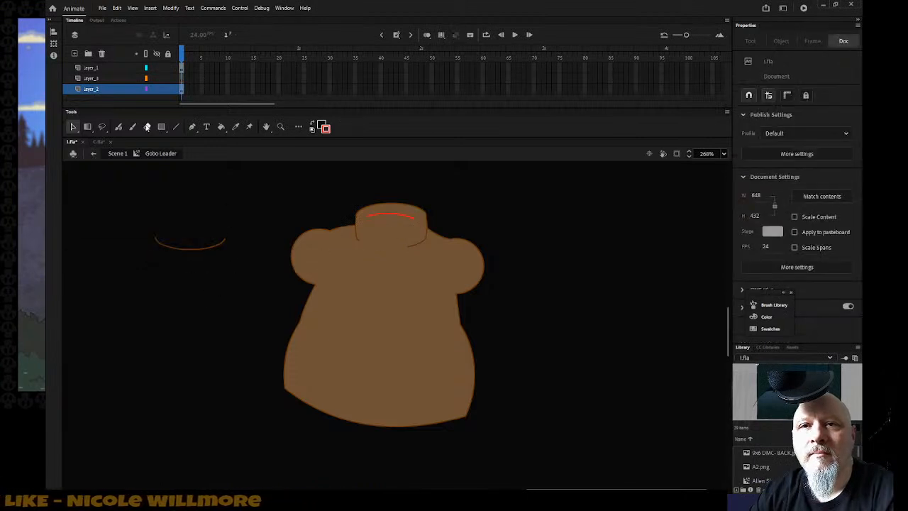
left_click(147, 126)
mouse_move(158, 233)
left_mouse_down()
mouse_move(149, 248)
mouse_move(156, 229)
mouse_move(159, 238)
left_mouse_up()
mouse_move(217, 236)
left_mouse_down()
mouse_move(226, 252)
mouse_move(203, 255)
mouse_move(360, 243)
mouse_move(395, 230)
left_mouse_up()
left_click(74, 127)
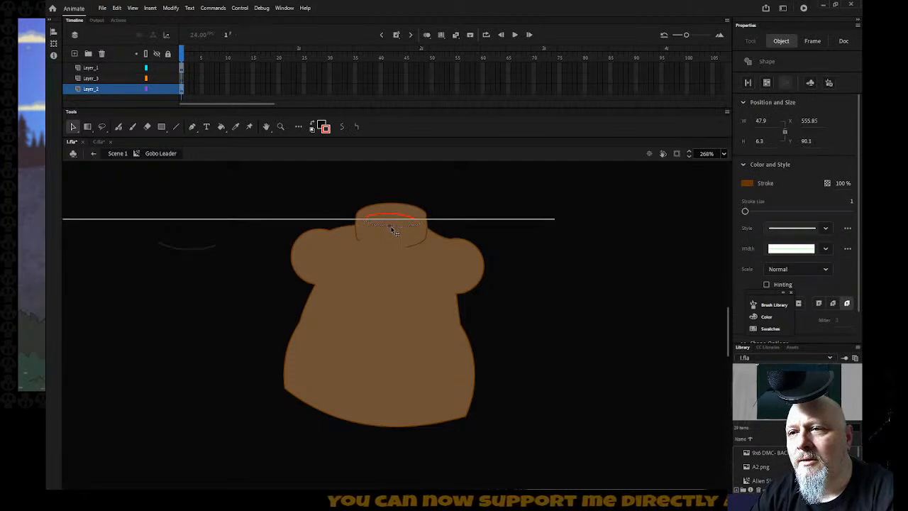
left_click_drag(391, 228, 390, 225)
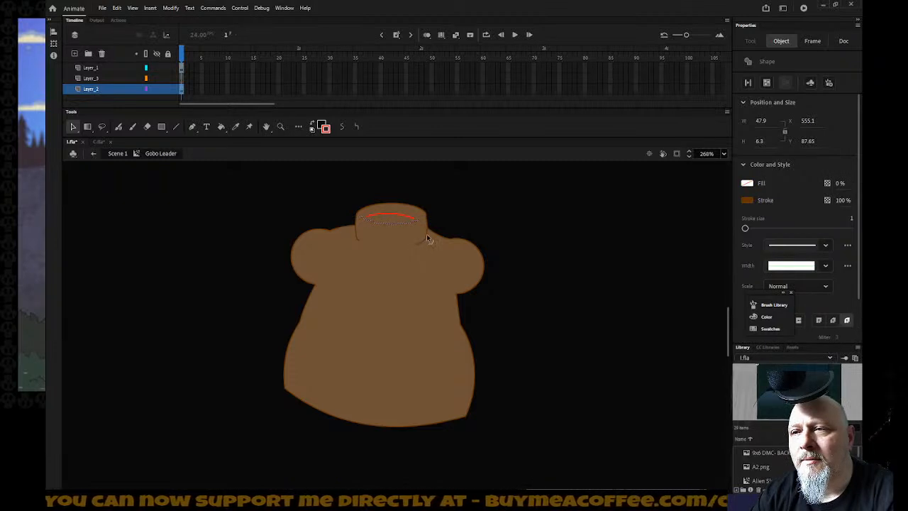
Delete the short crease line at the right base of the collar
left_click(473, 226)
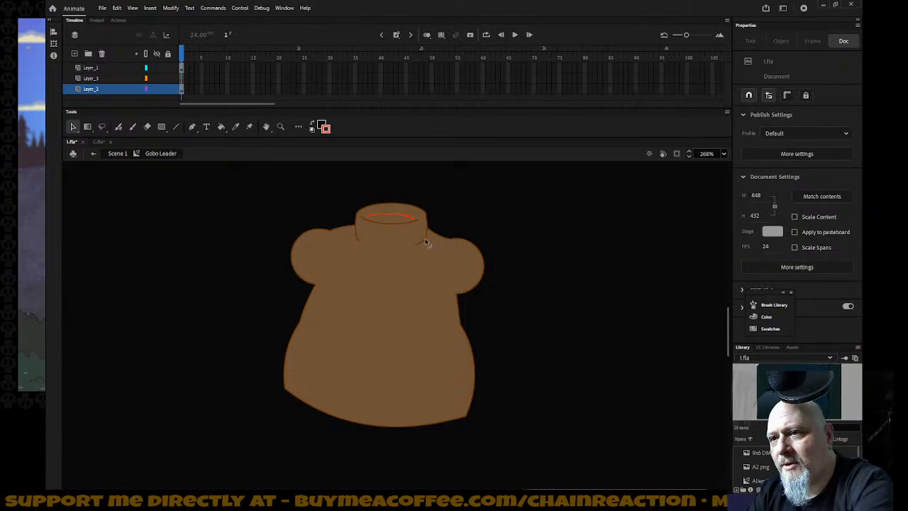
left_click(425, 243)
left_click(466, 248)
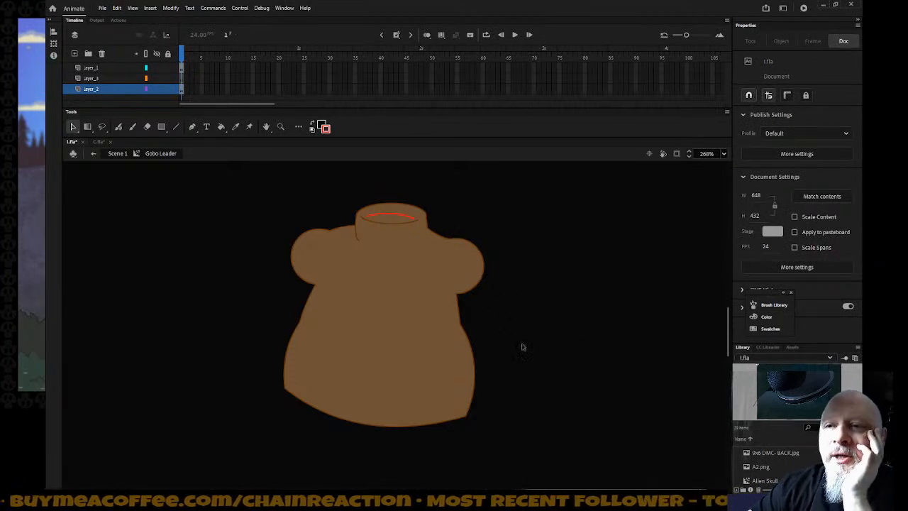
Recolour the red collar arc with the brown outline colour sampled from the torso
left_click(378, 217)
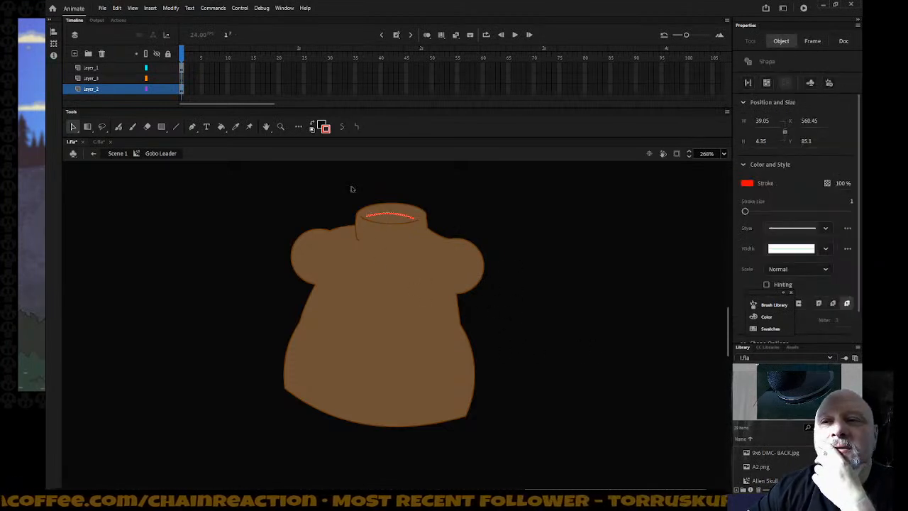
left_click(325, 129)
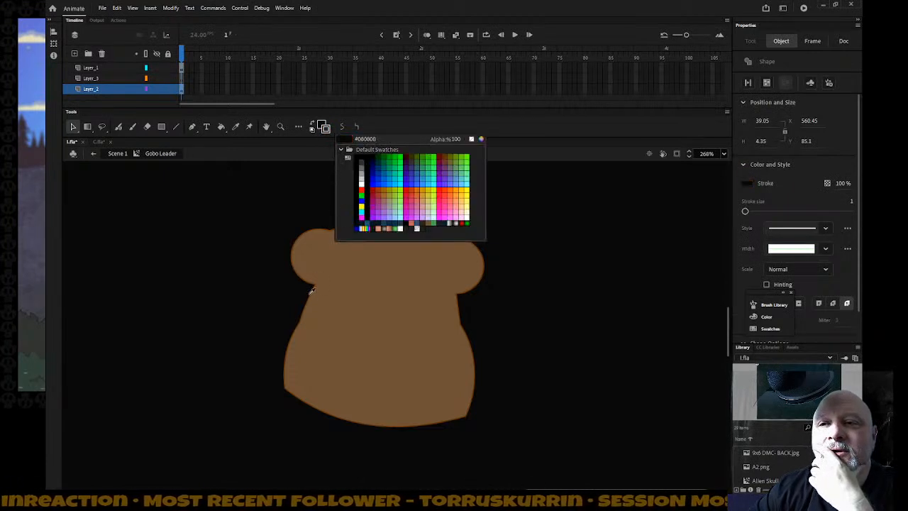
left_click(312, 291)
left_click(260, 302)
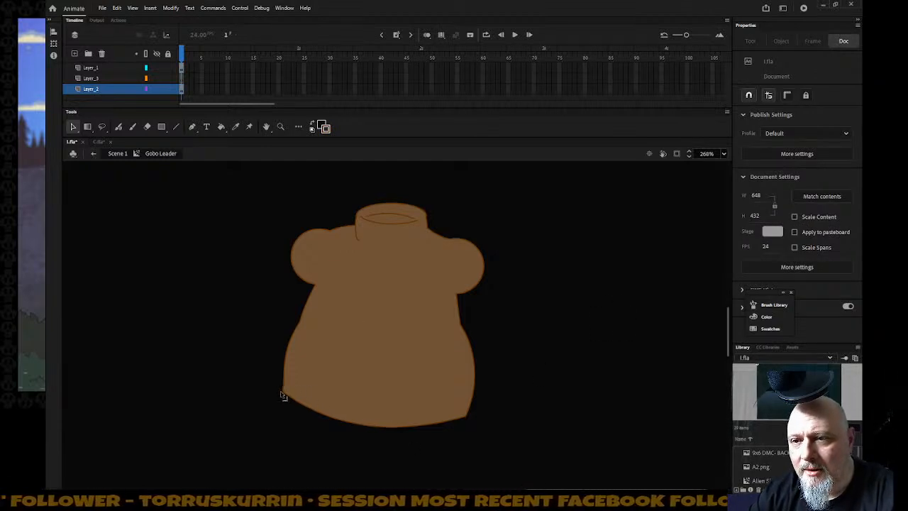
Reshape the torso's lower right edge by bending it slightly inward
left_click(472, 369)
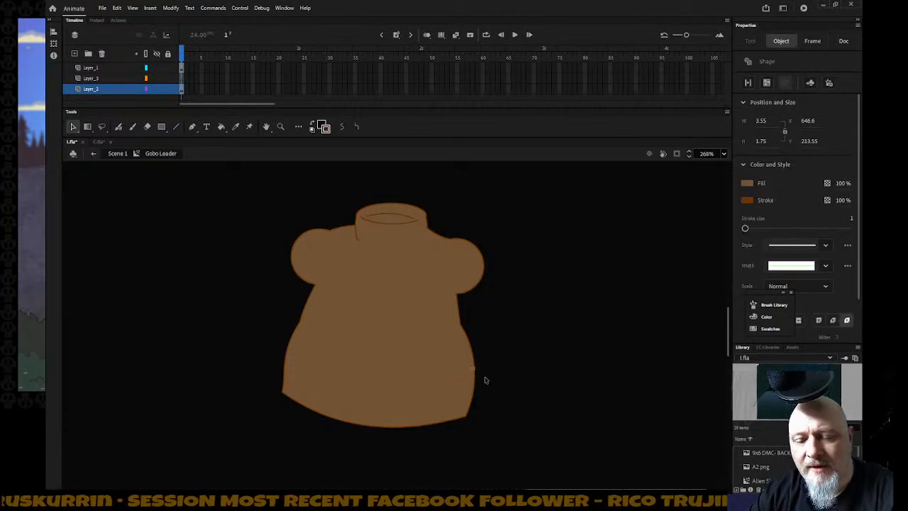
left_click(481, 376)
left_click_drag(477, 372, 472, 373)
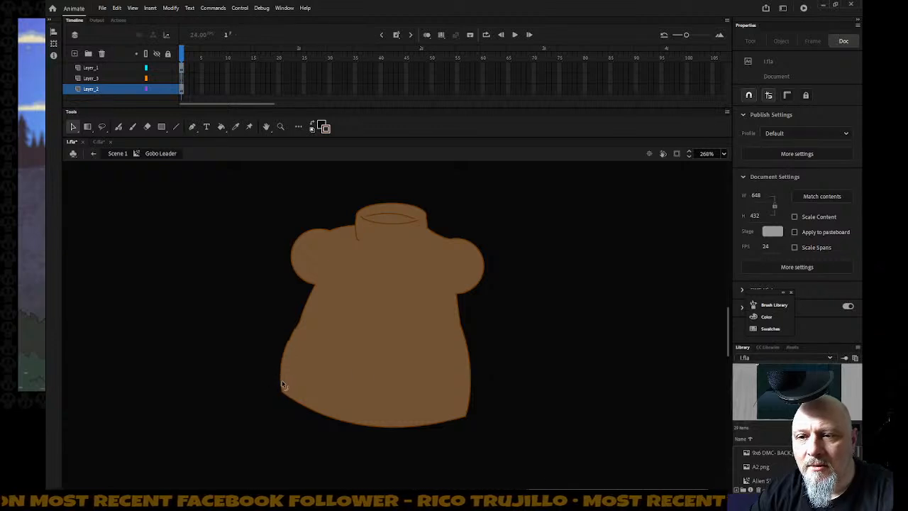
Smooth the torso's lower left edge and cut a small triangular notch into the hem near that corner
left_click_drag(281, 382, 283, 383)
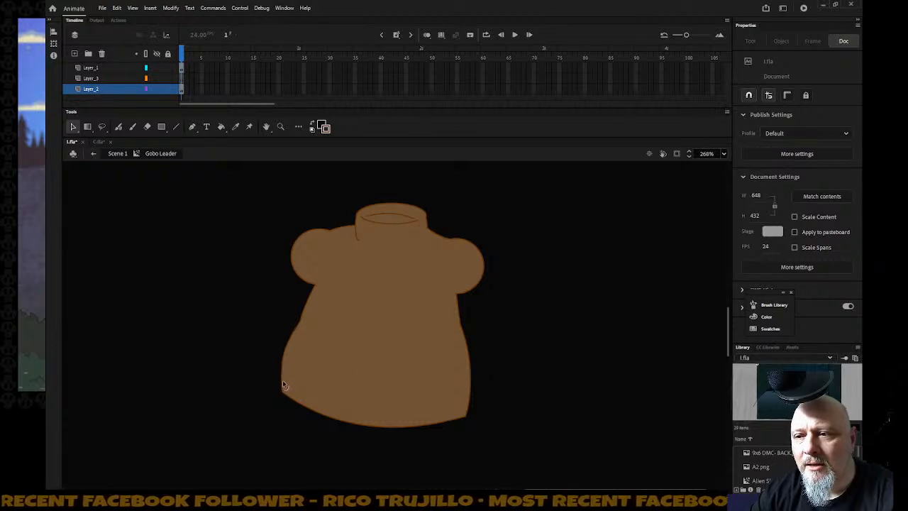
key("n")
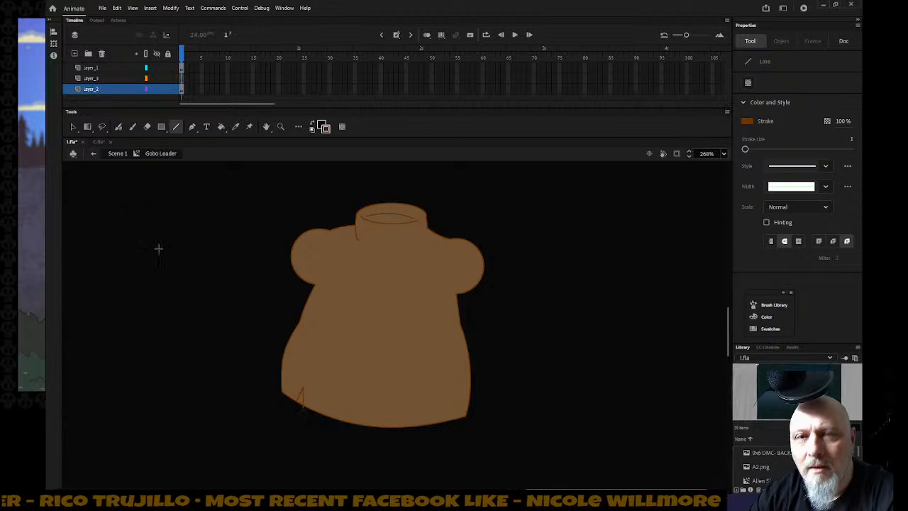
left_click(73, 127)
left_click(301, 406)
left_click(292, 418)
left_click(303, 408)
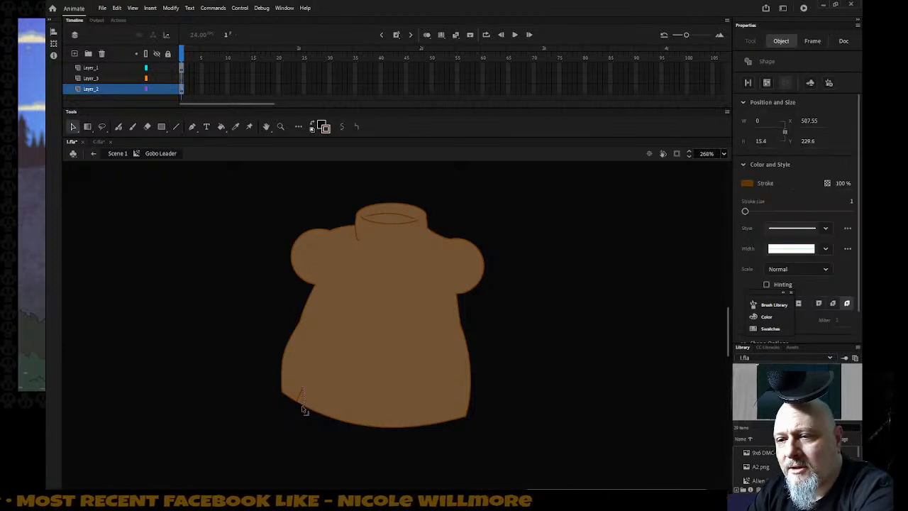
left_click(300, 412)
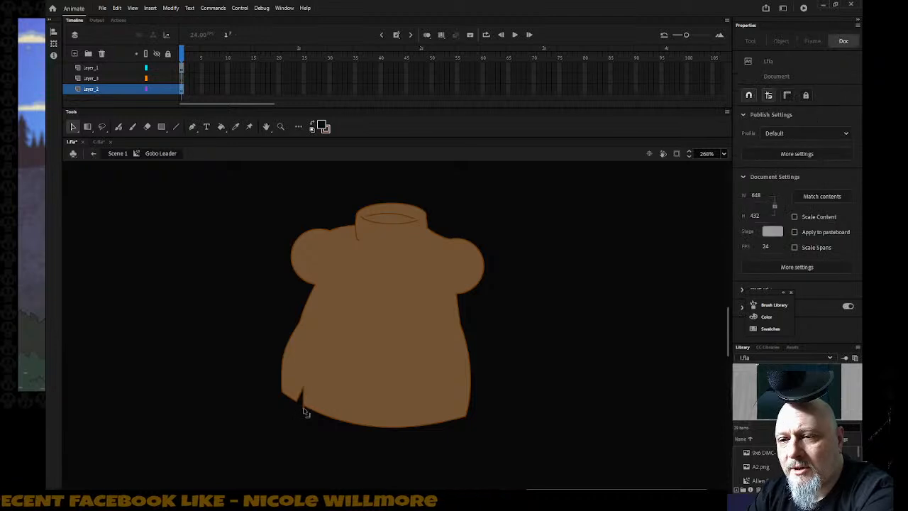
Select the whole torso artwork and move it onto the stage beneath the green goblin head
left_click_drag(260, 188, 585, 487)
key("z")
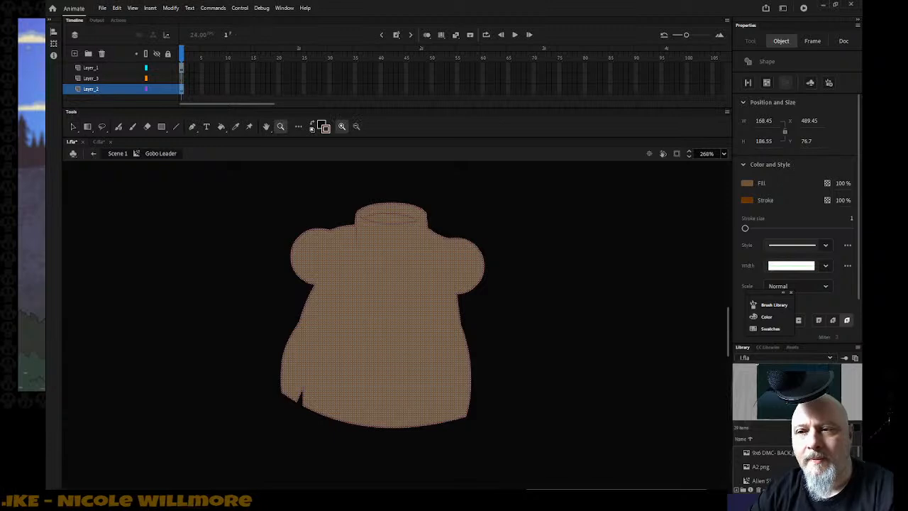
left_click(511, 447, "alt")
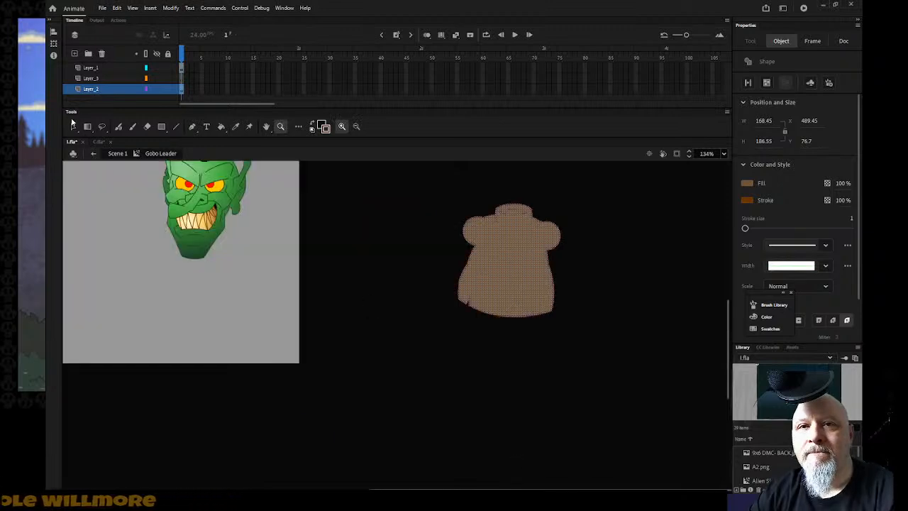
key("v")
left_click_drag(530, 279, 227, 281)
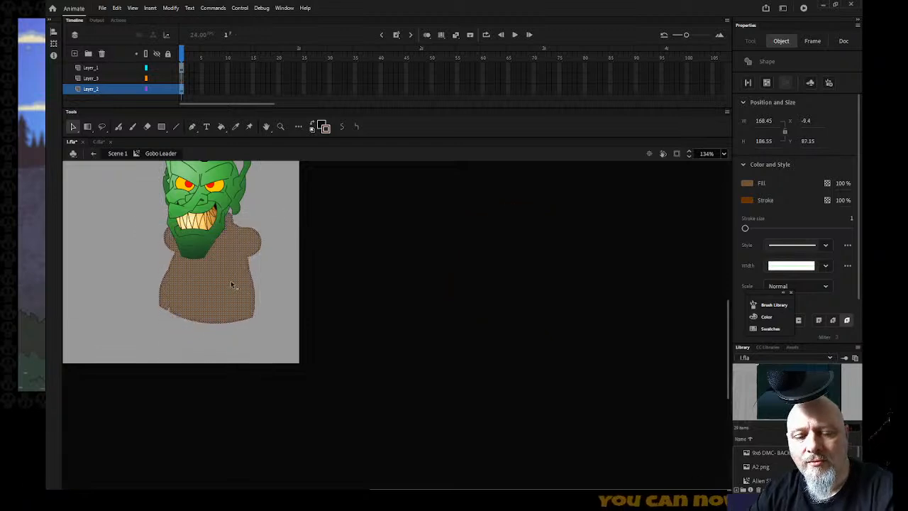
Enlarge the torso to about 198 by 219 px and shift it down below the goblin's chin
key("z")
key("q")
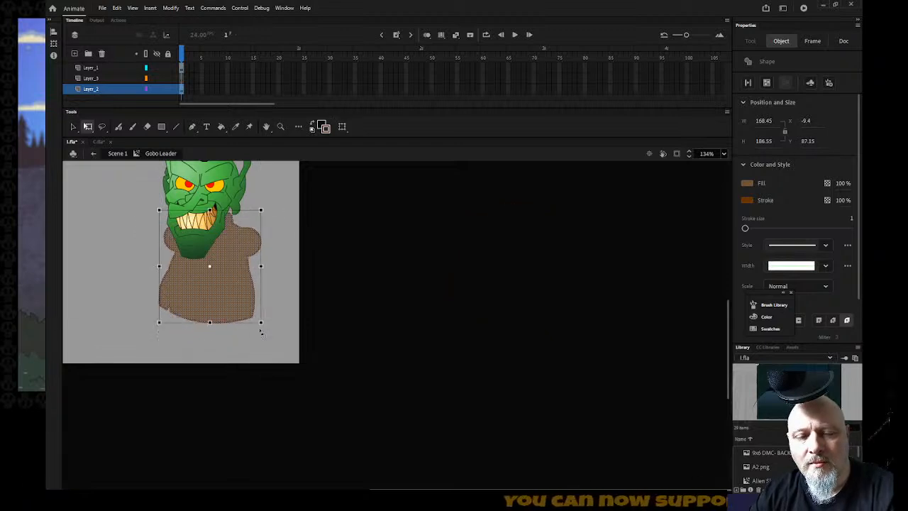
left_click_drag(261, 325, 269, 333)
left_click_drag(217, 293, 218, 306)
left_click_drag(550, 488, 527, 489)
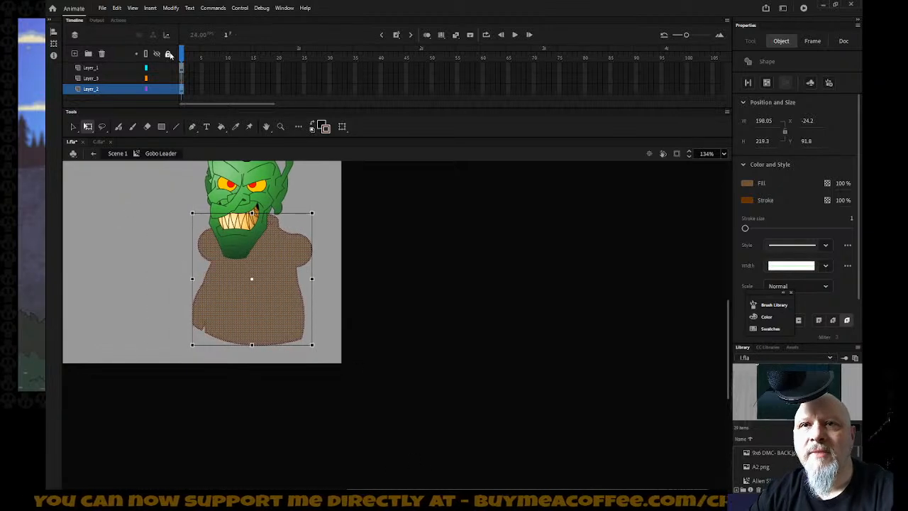
Flip the torso horizontally and reposition it slightly lower beneath the head
left_click(171, 8)
mouse_move(192, 125)
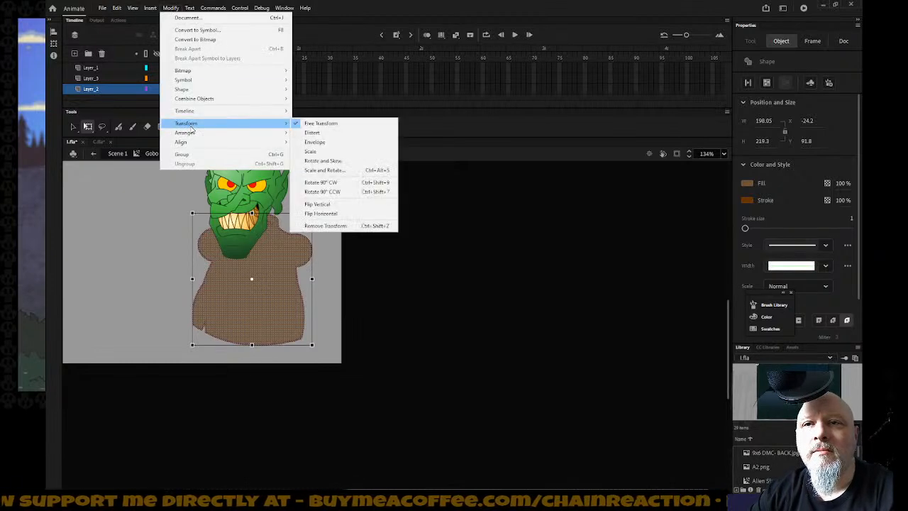
left_click(358, 213)
left_click_drag(266, 301, 262, 313)
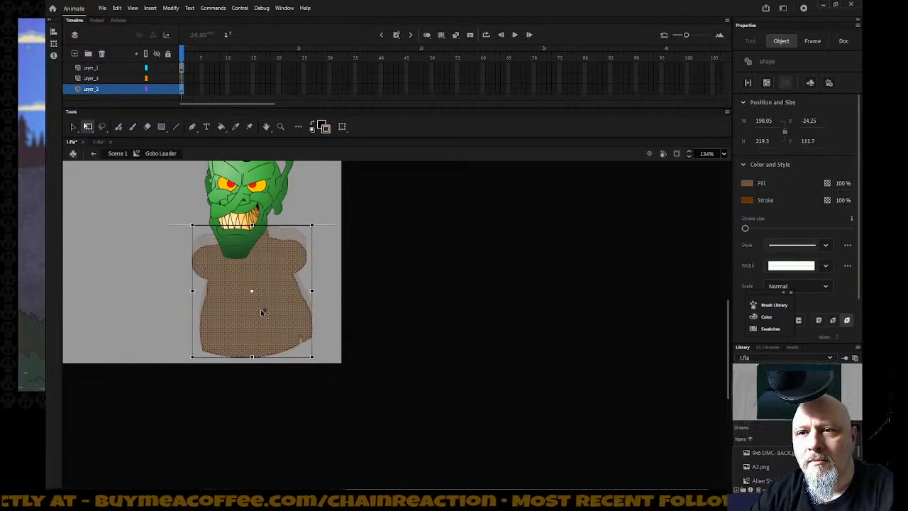
left_click_drag(262, 312, 272, 309)
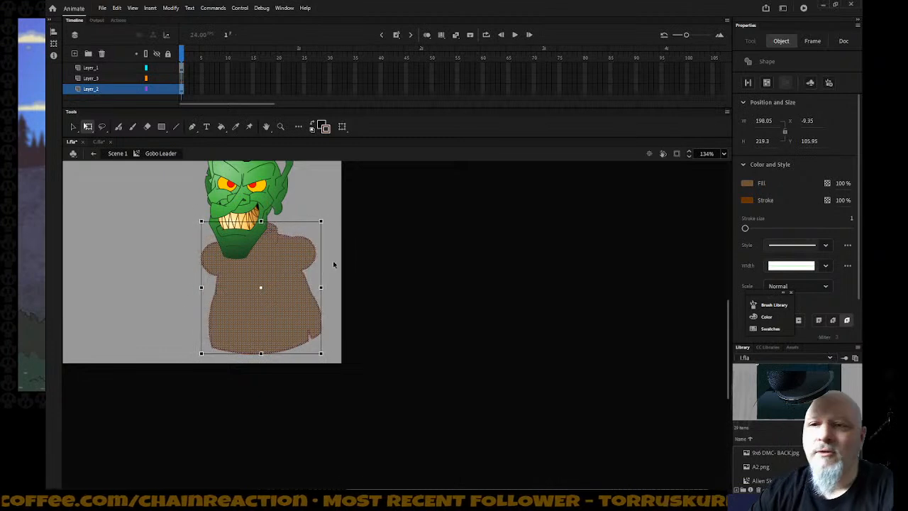
Nudge the flipped torso to fine-tune its position under the head, at about X -15.85, Y 106.6
key("Down")
key("Down")
key("Down")
key("Down")
key("Right")
key("Left")
key("Left")
key("Left")
key("Left")
key("Left")
key("Left")
key("Up")
key("Up")
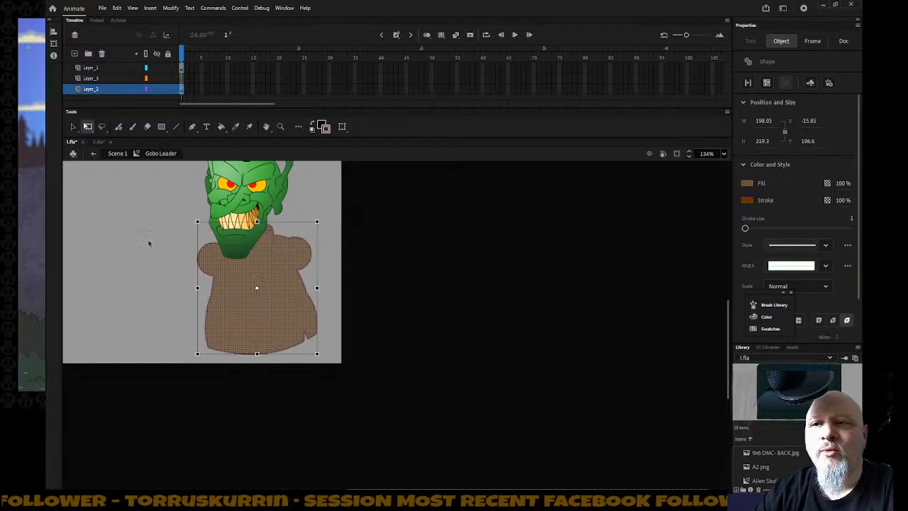
Rename the torso's layer as Body
left_click(110, 89)
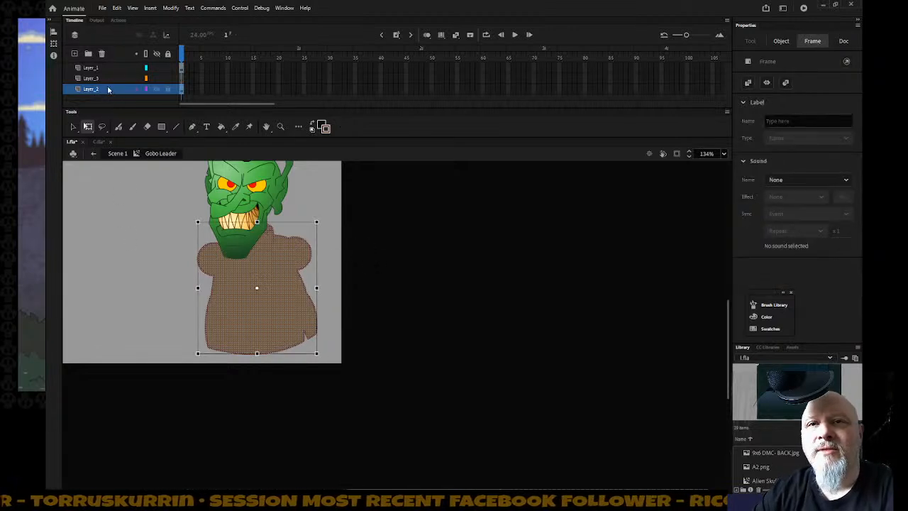
double_click(106, 89)
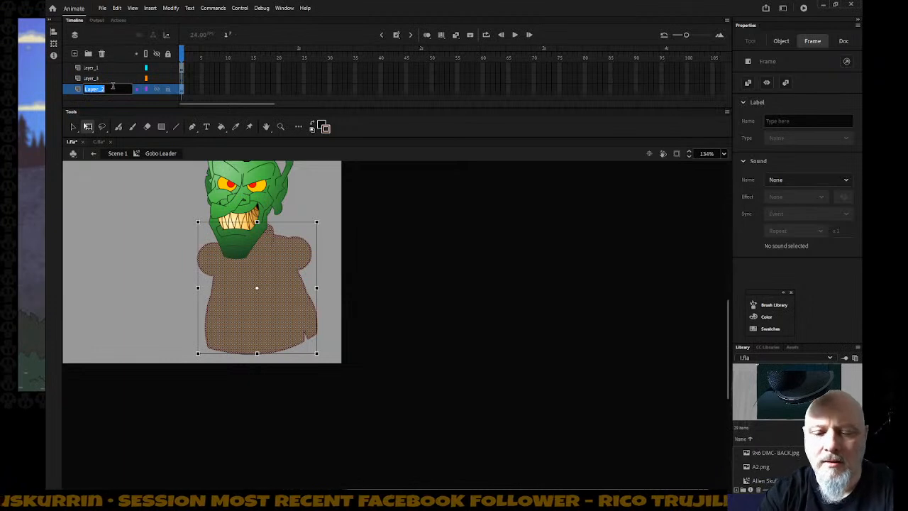
type("Body")
key("Return")
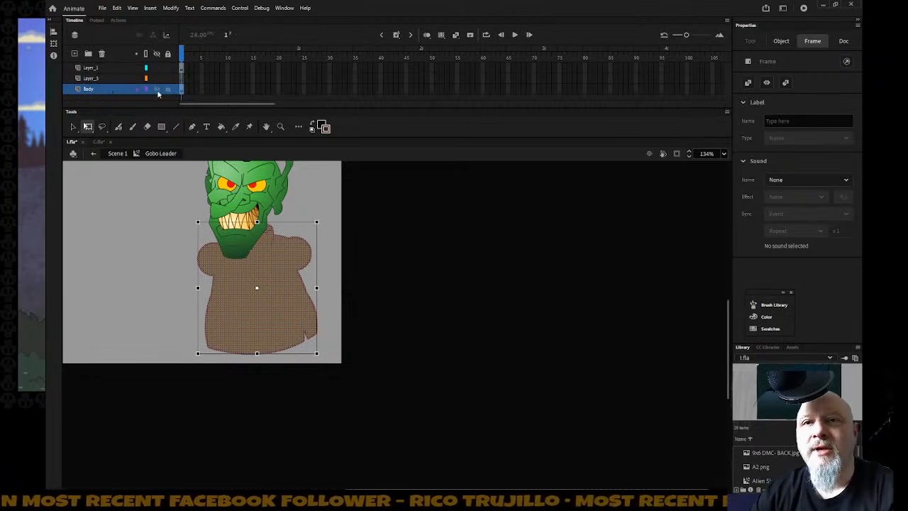
Hide Layer_1 and the Body layer to check what Layer_3 contains
left_click(106, 68)
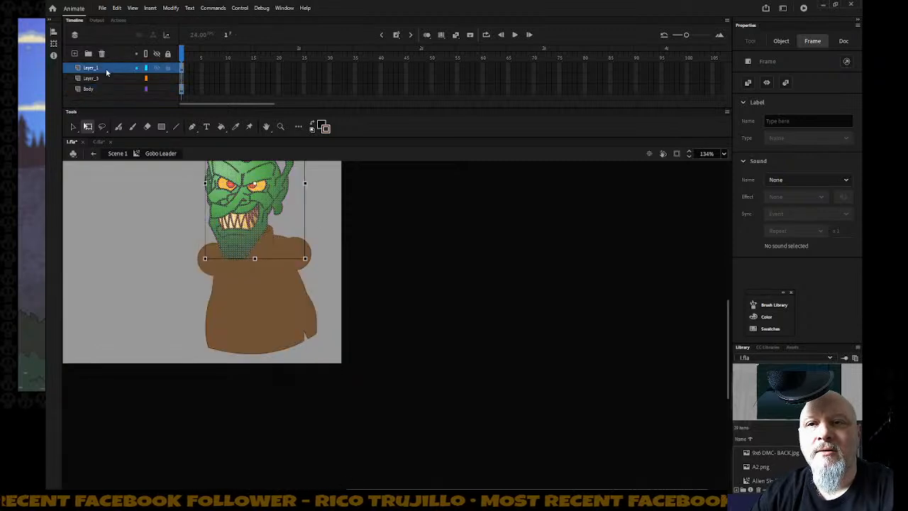
left_click(105, 79)
scroll(177, 182, "up", 3)
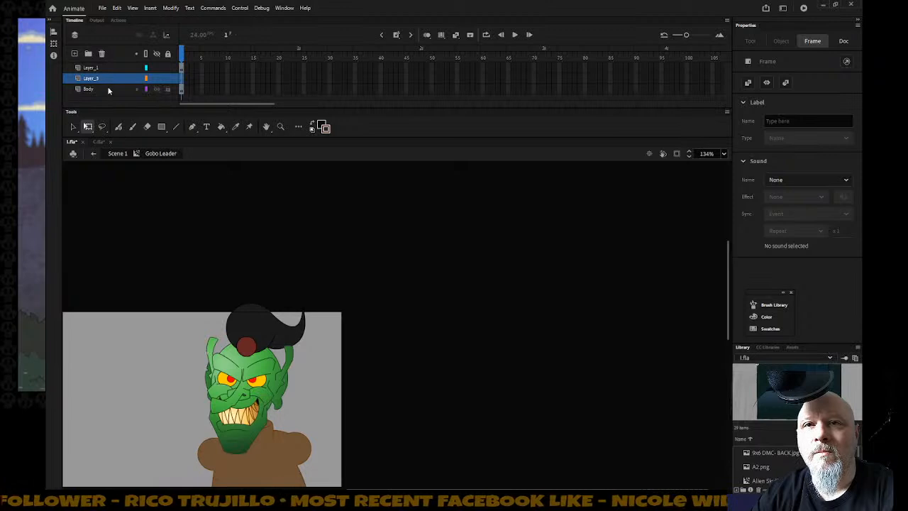
left_click(156, 68)
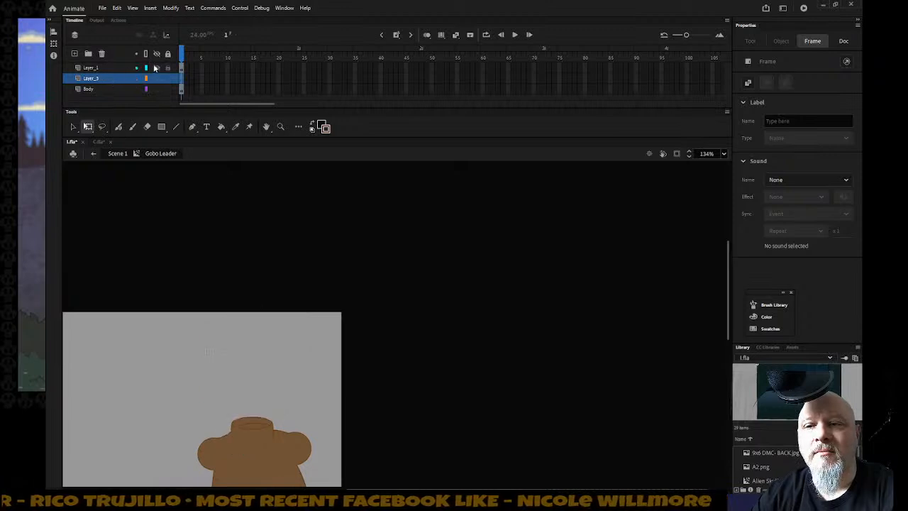
left_click(156, 89)
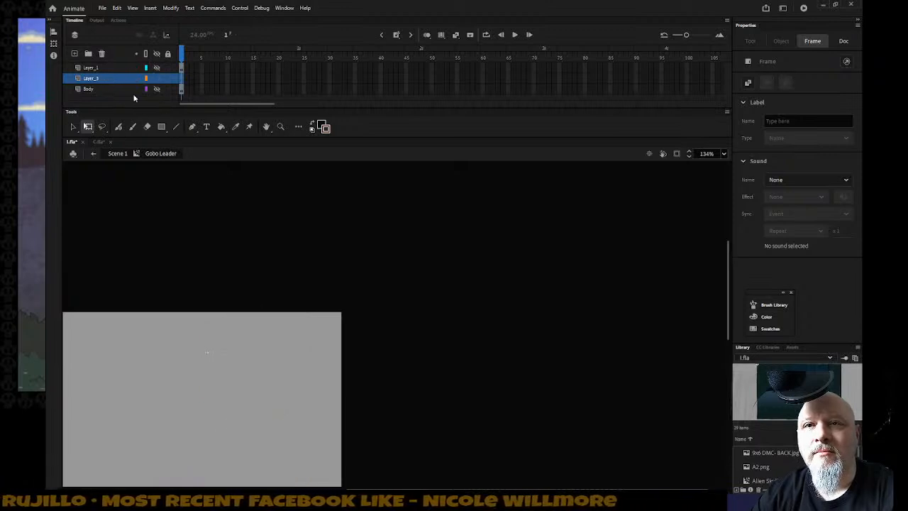
scroll(213, 202, "down", 2)
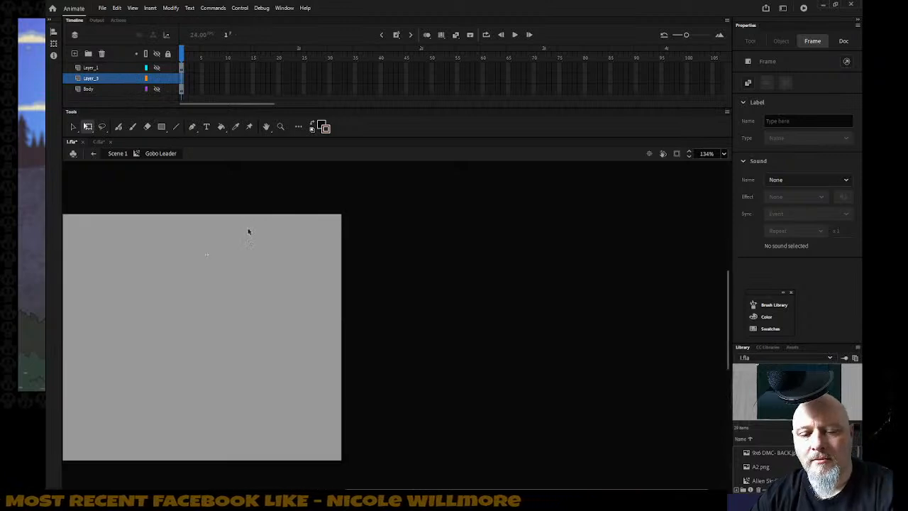
Rename Layer_1 as Head and make the Head and Body layers visible again
key("z")
left_click(347, 305, "alt")
left_click_drag(254, 255, 597, 483)
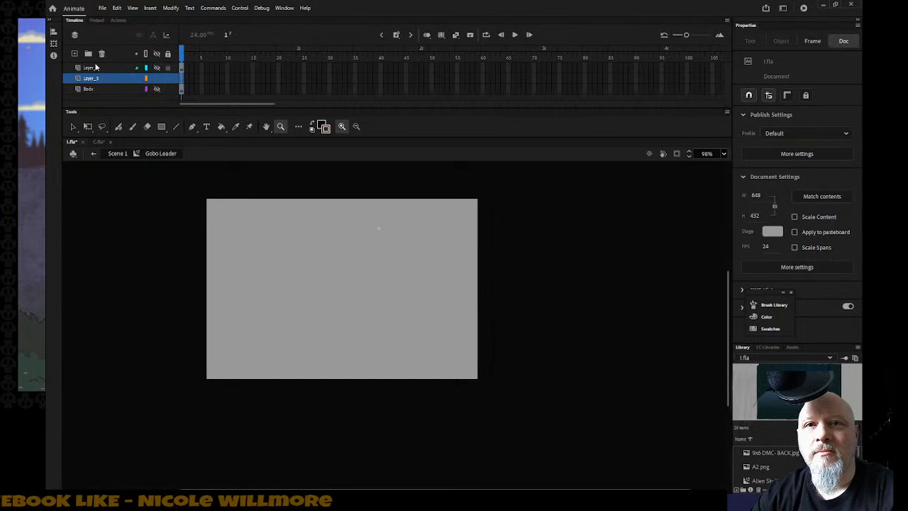
double_click(96, 68)
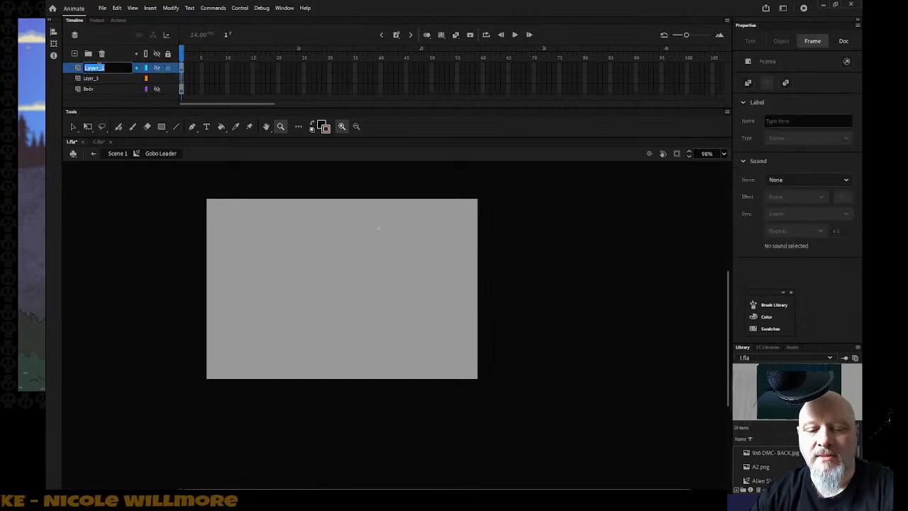
type("Head")
key("Return")
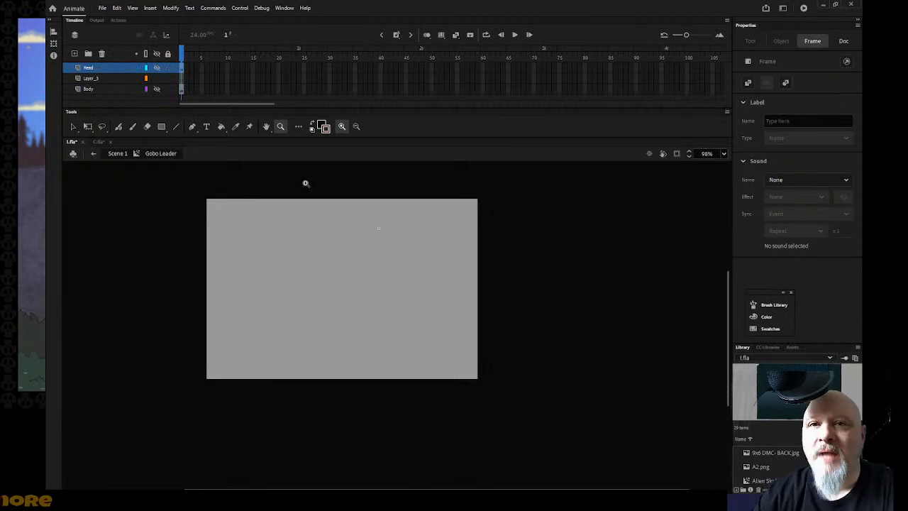
left_click(158, 68)
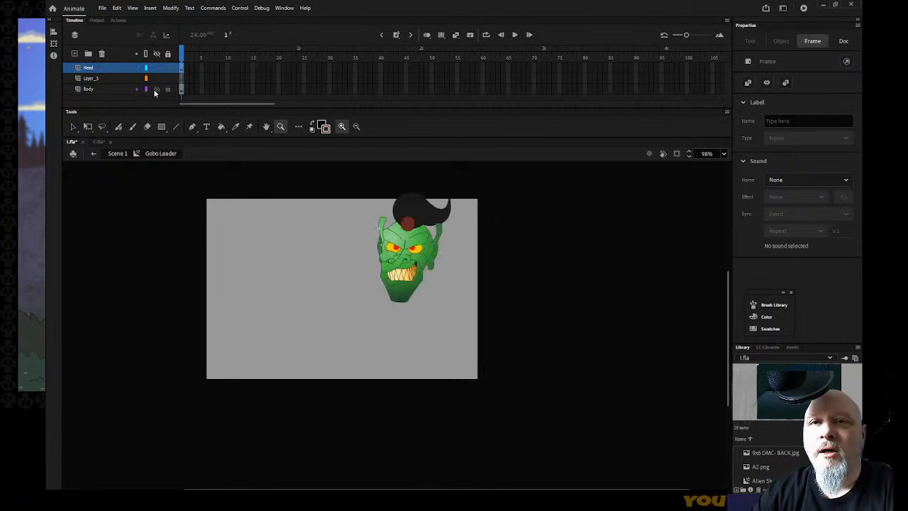
left_click(157, 89)
Move Layer_3 below the Body layer and lock the Head layer and Layer_3
left_click_drag(123, 76, 123, 95)
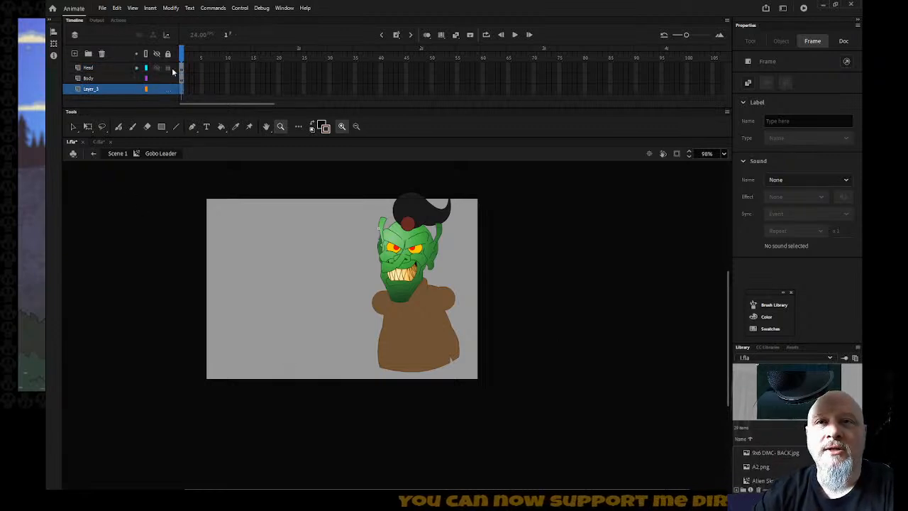
left_click(167, 89)
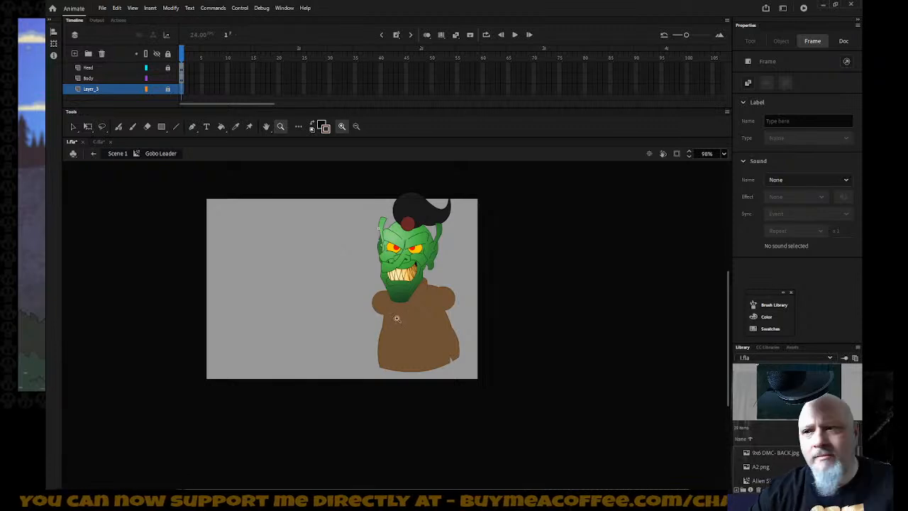
Look through the library item previews for the I.png pencil sketch
left_click(777, 453)
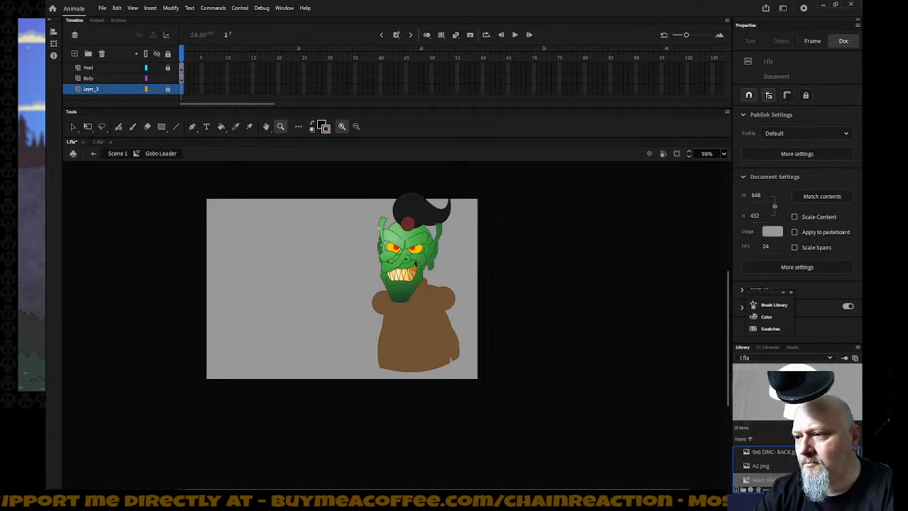
key("Up")
key("Down")
key("Down")
key("Down")
key("Down")
key("Down")
key("Down")
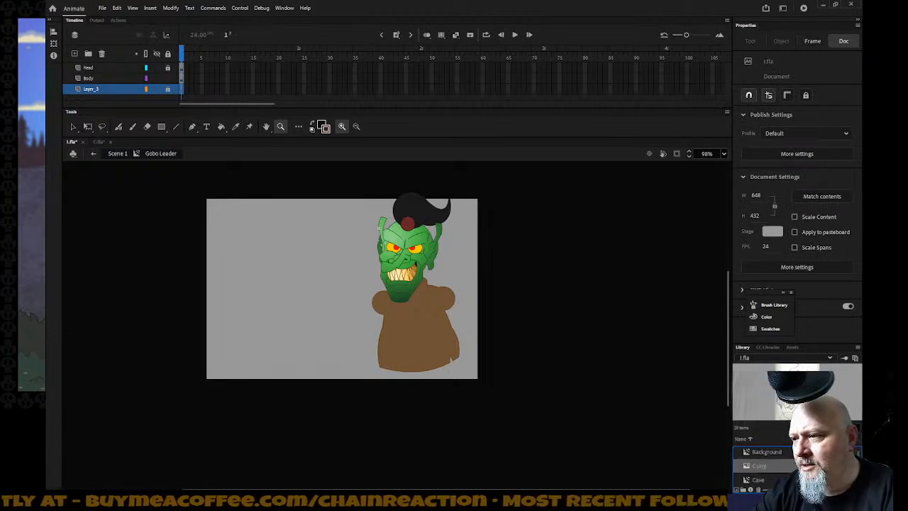
key("Down")
key("Down")
key("Down")
key("Down")
key("Down")
key("Down")
key("Down")
key("Down")
key("Down")
key("Down")
key("Down")
key("Down")
key("Down")
key("Down")
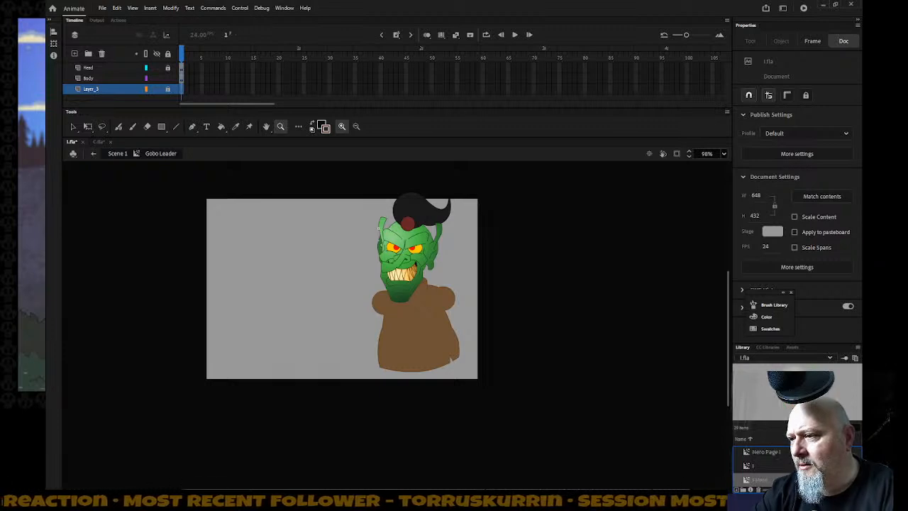
key("Down")
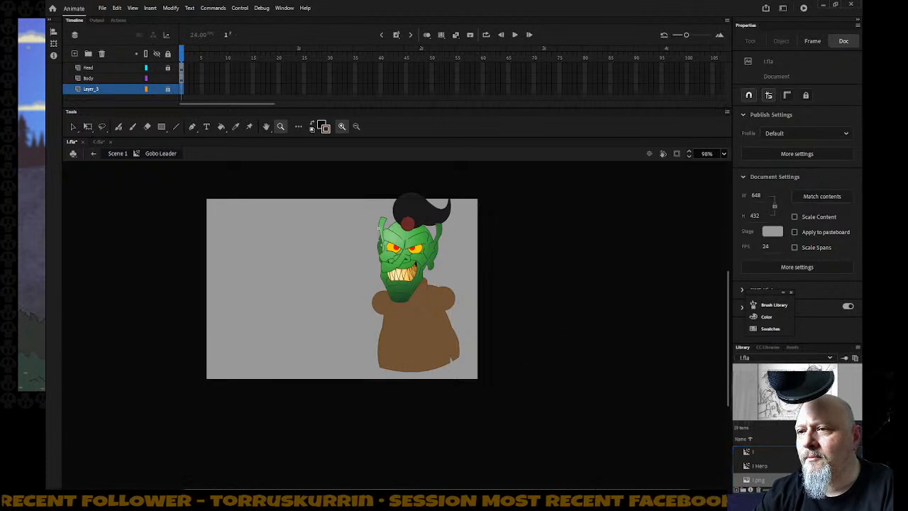
Unlock Layer_3 and place the I.png sketch on it behind the goblin's head and torso
left_click(168, 90)
scroll(801, 465, "up", 1)
left_click_drag(776, 484, 588, 407)
left_click_drag(521, 384, 565, 418)
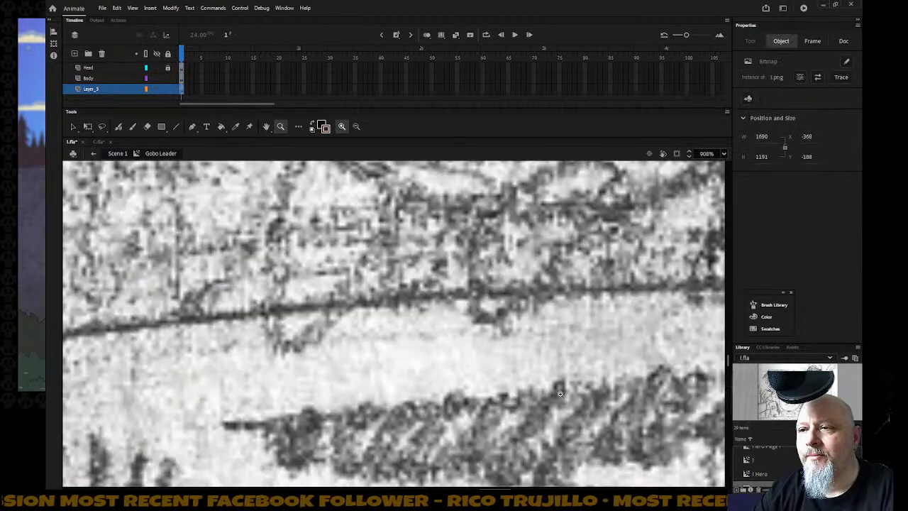
left_click(516, 398, "alt")
left_click(512, 397, "alt")
left_click(506, 394, "alt")
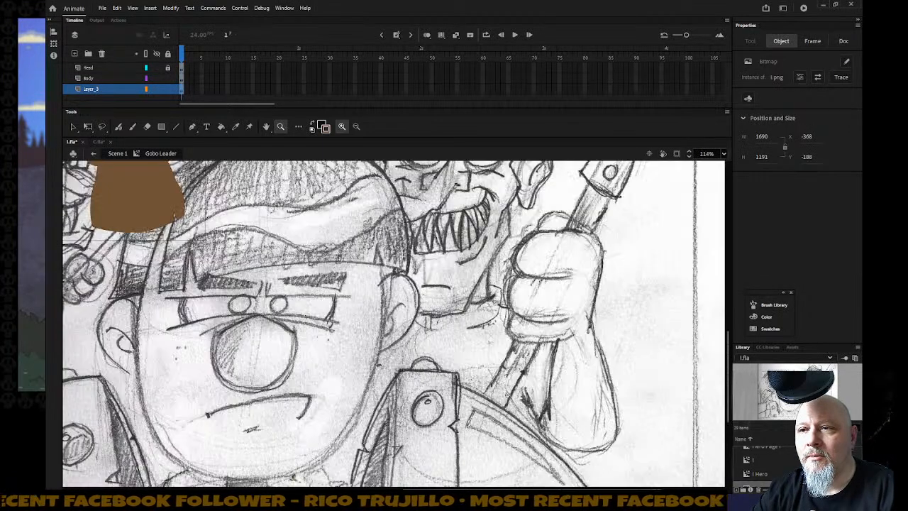
left_click(506, 395, "alt")
left_click(492, 357, "alt")
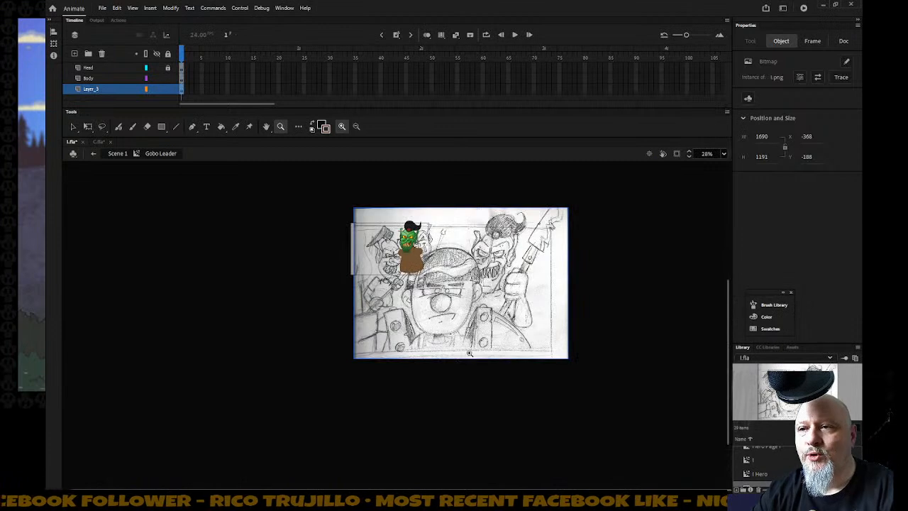
left_click(72, 127)
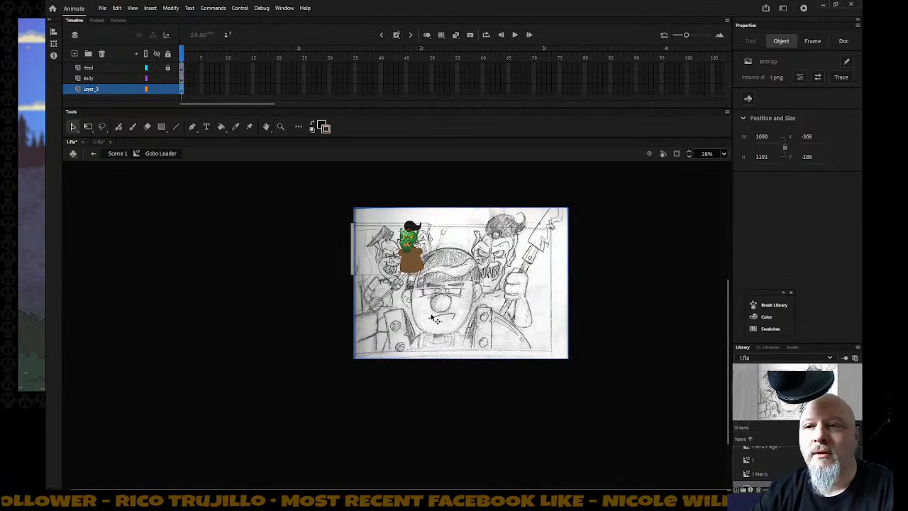
Scale the I.png sketch down to about 705 × 497 and place it beside the goblin, clear of the stage
key("q")
mouse_move(569, 359)
left_mouse_down()
mouse_move(510, 317)
mouse_move(424, 281)
mouse_move(496, 261)
mouse_move(528, 276)
mouse_move(493, 270)
left_mouse_up()
key("ctrl+z")
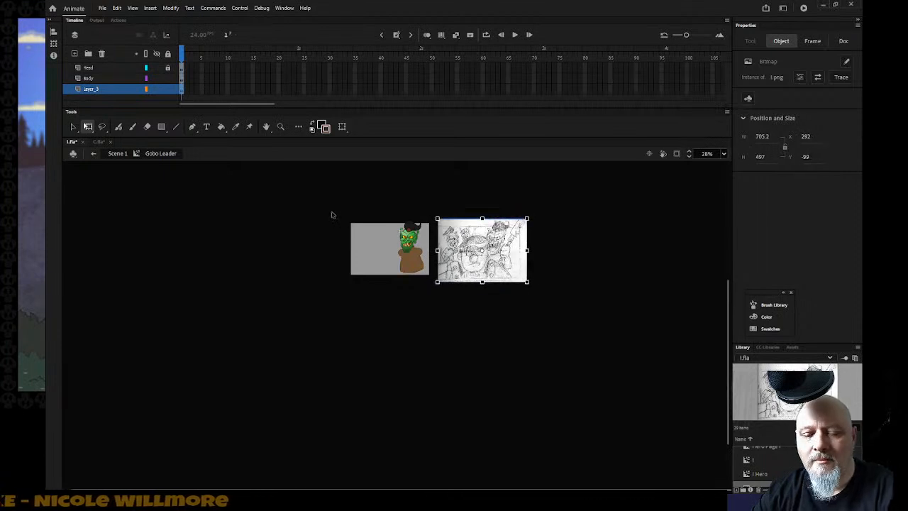
key("z")
left_click_drag(330, 201, 596, 313)
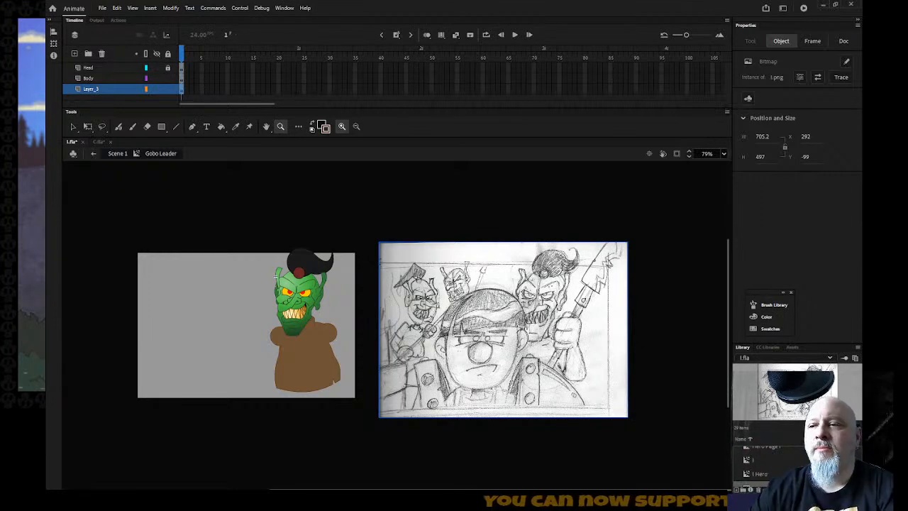
Nudge the torso on the Body layer slightly to the right beneath the goblin's head
left_click(142, 81)
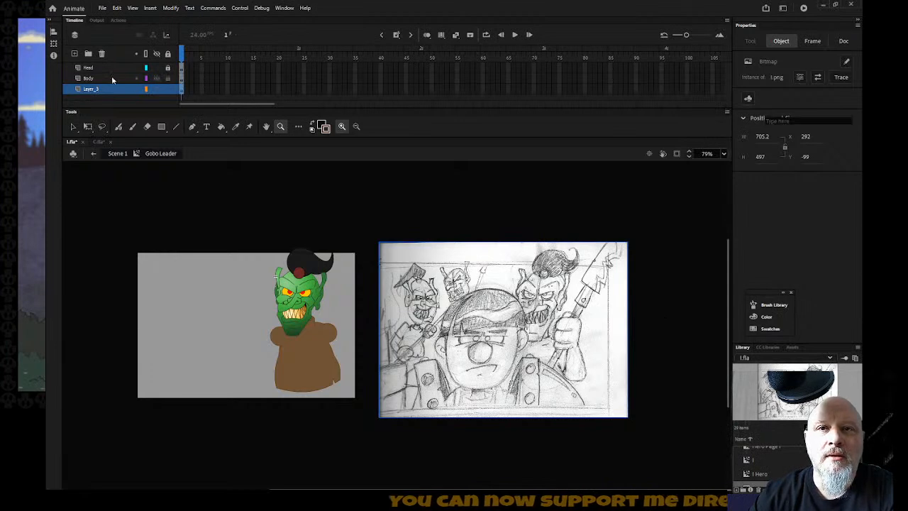
key("Left")
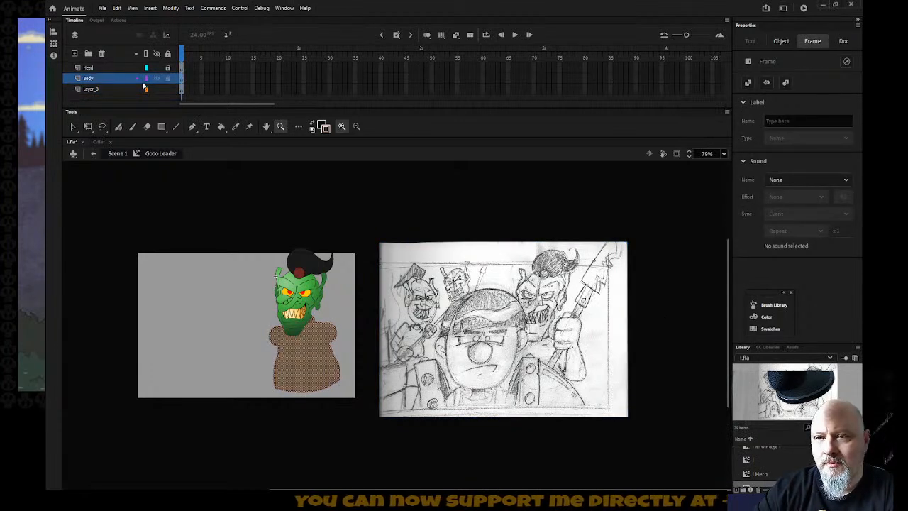
key("Right")
key("Right")
key("Right")
key("Right")
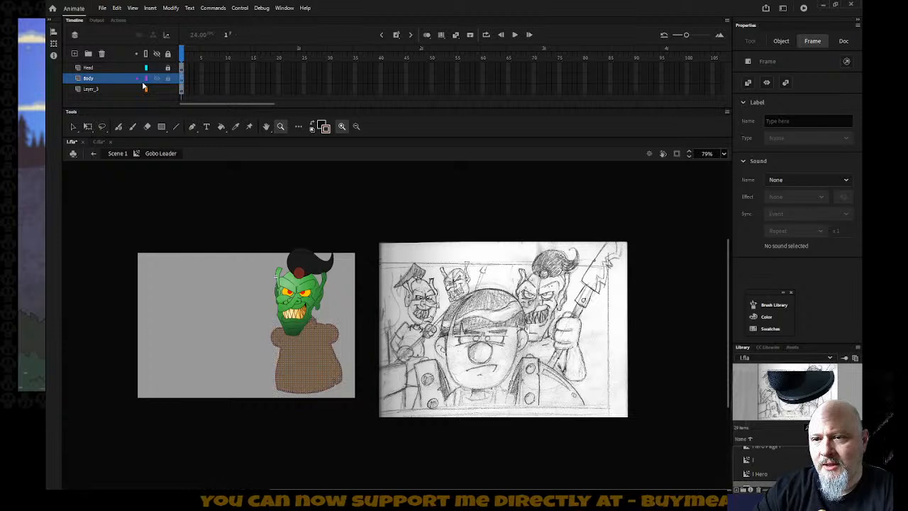
key("Right")
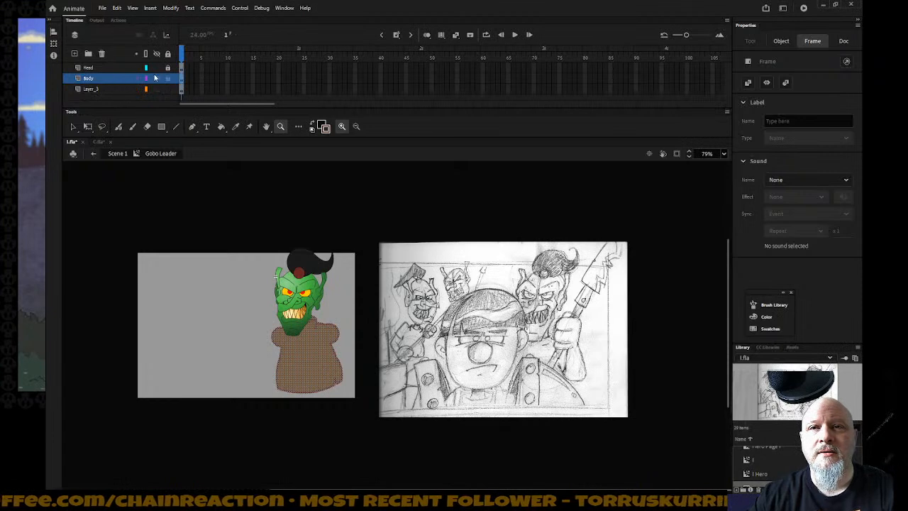
Insert a new layer directly above the Body layer and lock Body
right_click(111, 78)
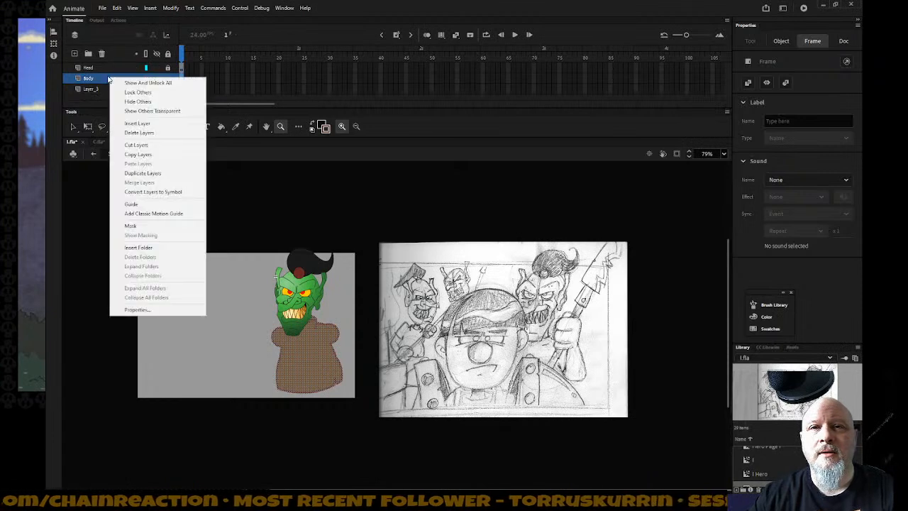
left_click(132, 122)
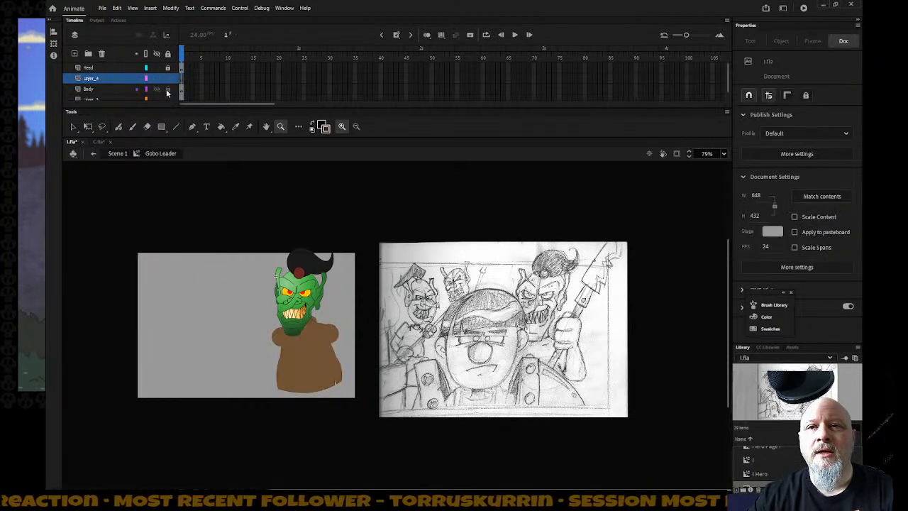
scroll(166, 90, "down", 1)
scroll(138, 84, "up", 1)
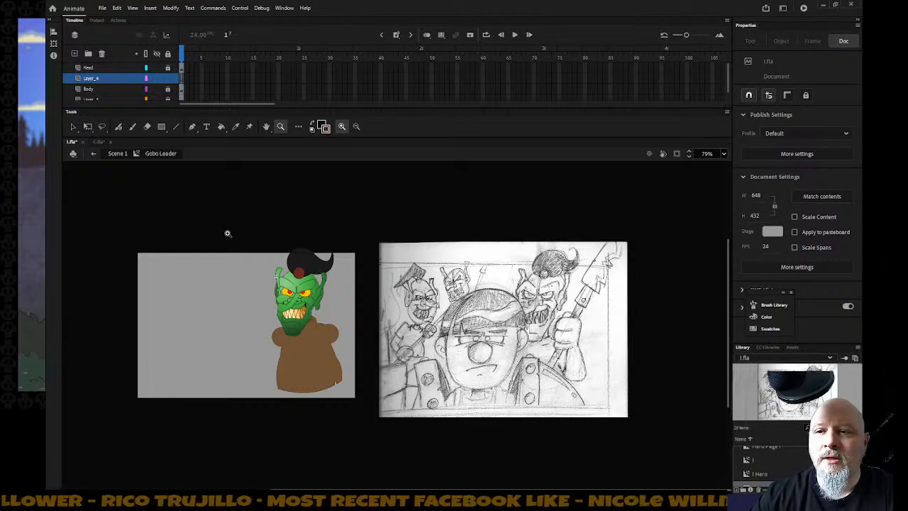
Set the drawing colours to a red stroke with no fill
left_click(323, 133)
left_click(361, 191)
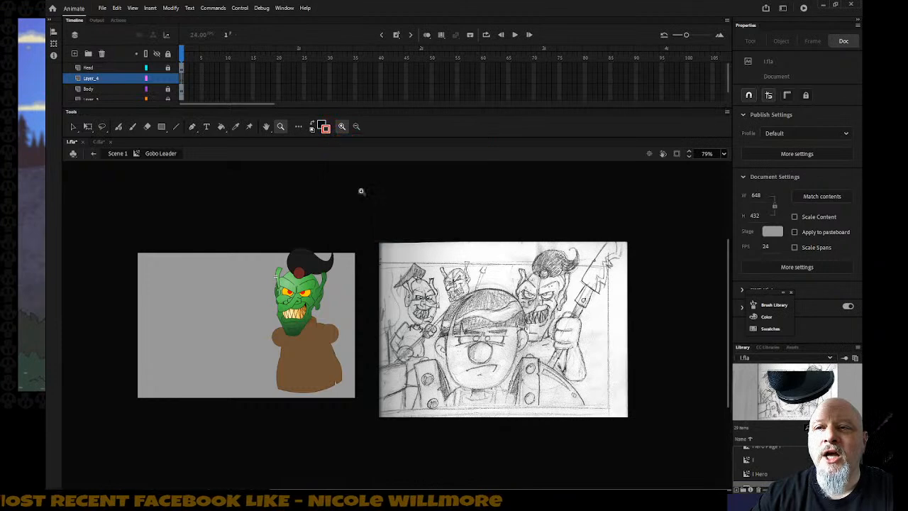
left_click(321, 126)
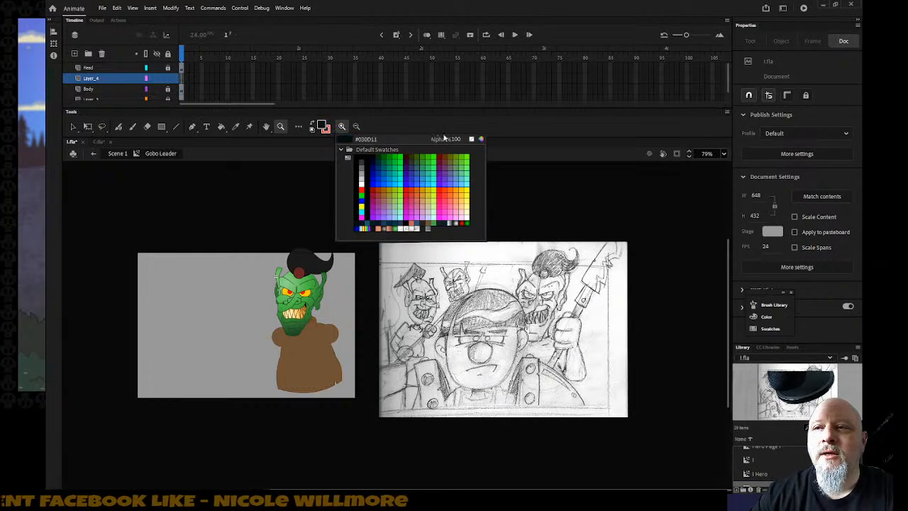
left_click(471, 140)
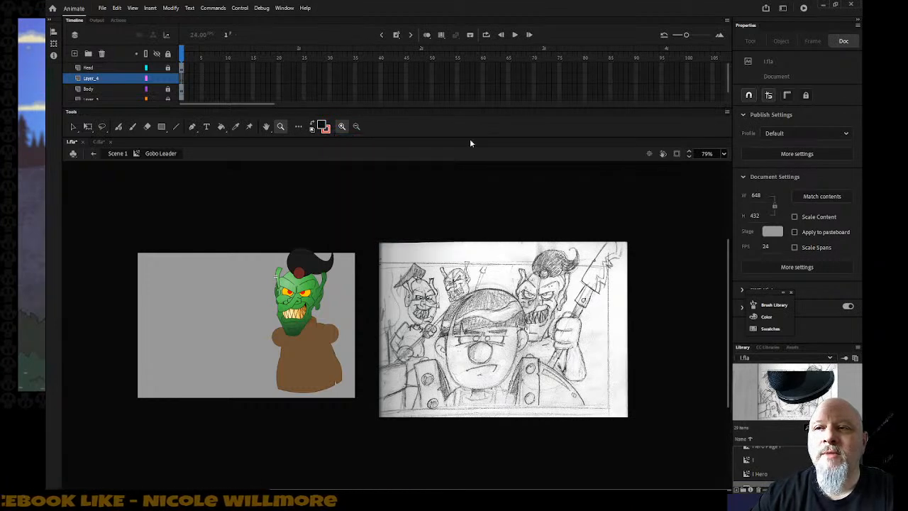
Draw an unfilled circle about 78 px wide with the Oval tool on Layer_4, beside the goblin's jaw
left_click(162, 127)
left_click_drag(162, 127, 202, 154)
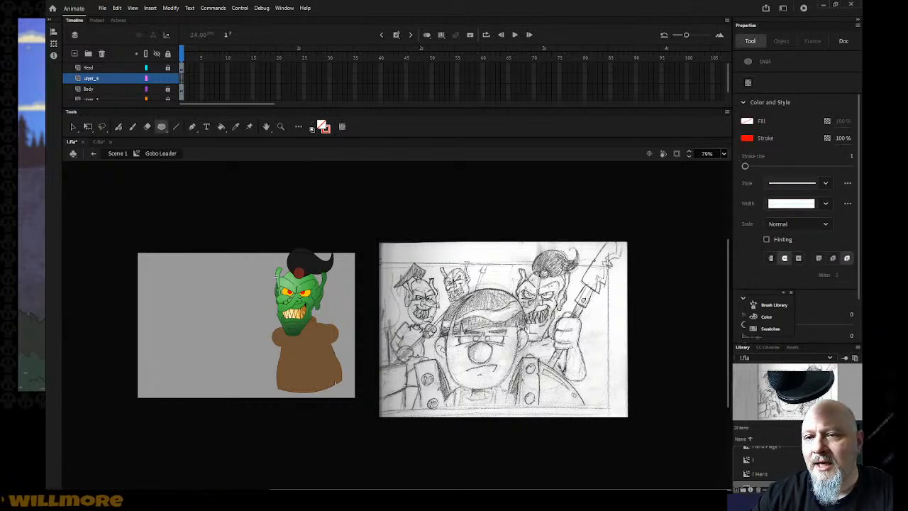
left_click_drag(241, 297, 264, 321)
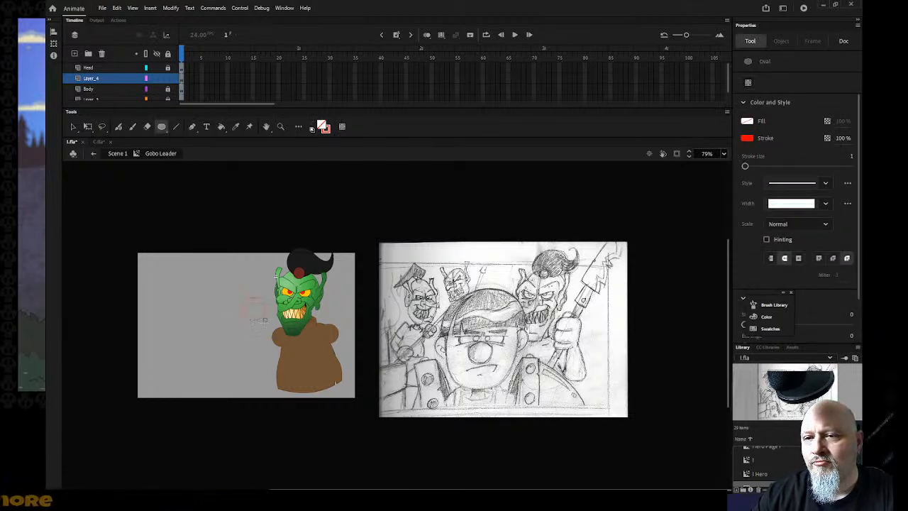
Shift the red circle slightly outward and down as a hand marker, and place a copy over the torso's opposite lower side
left_click(71, 127)
left_click(248, 323)
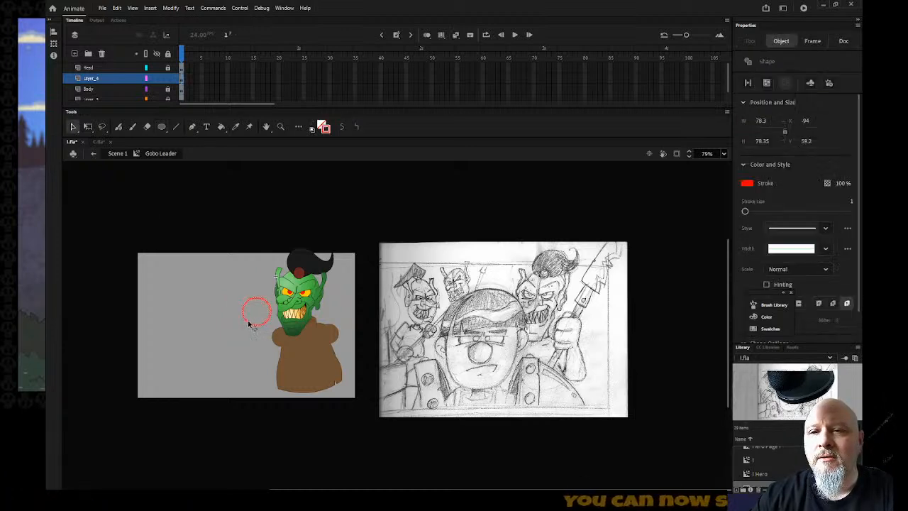
left_click_drag(253, 326, 245, 331)
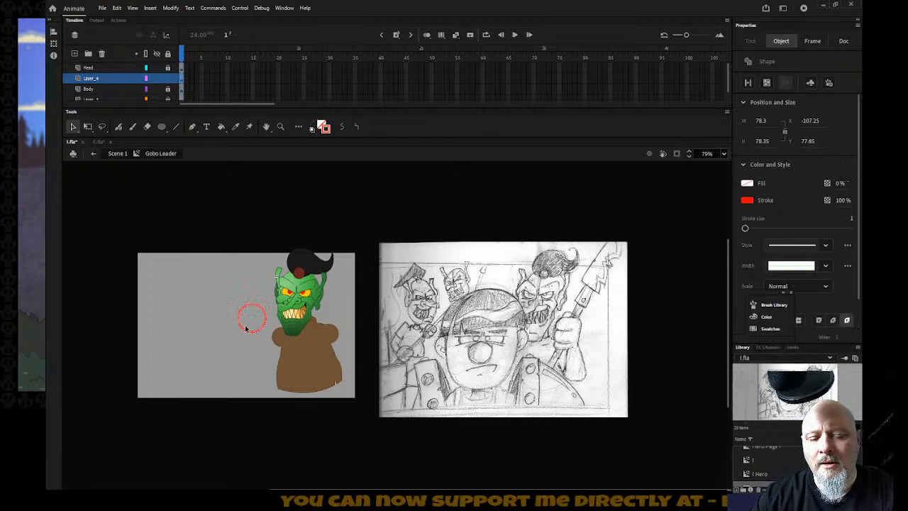
left_click_drag(248, 332, 320, 373)
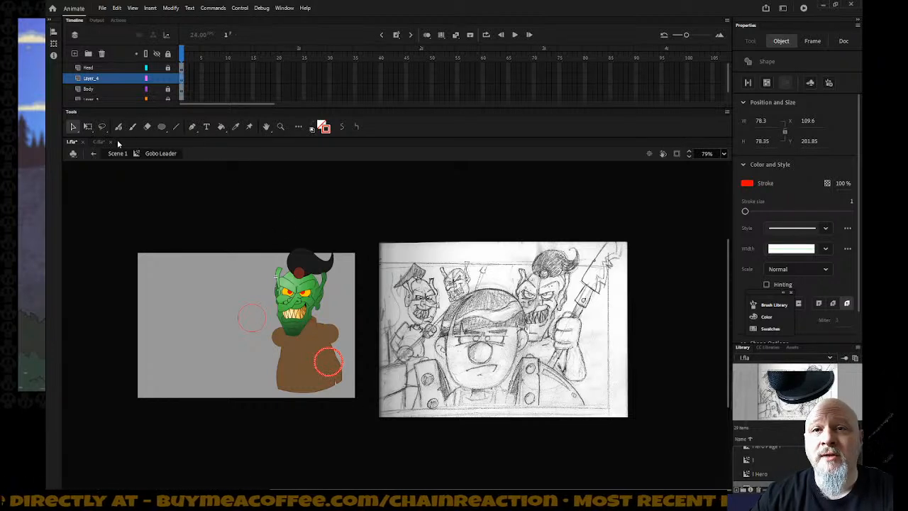
Open the H document from the Working files folder
left_click(102, 9)
left_click(116, 36)
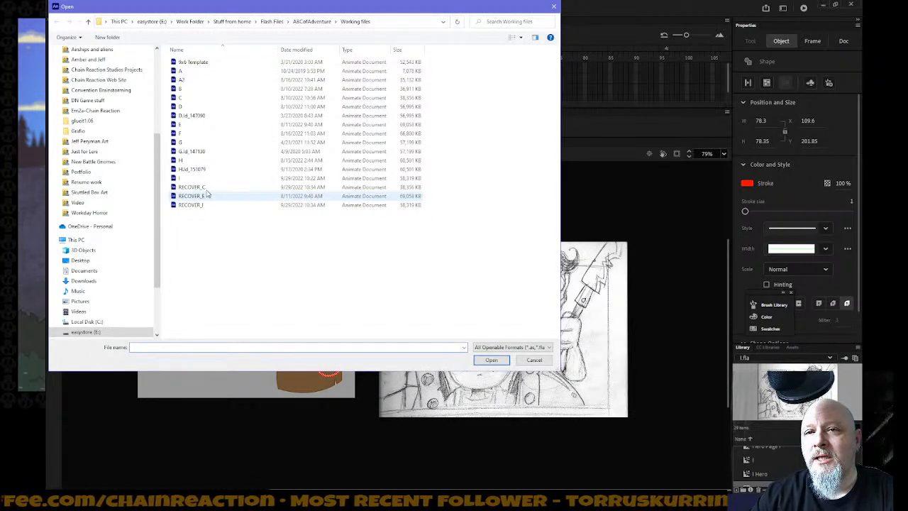
double_click(181, 161)
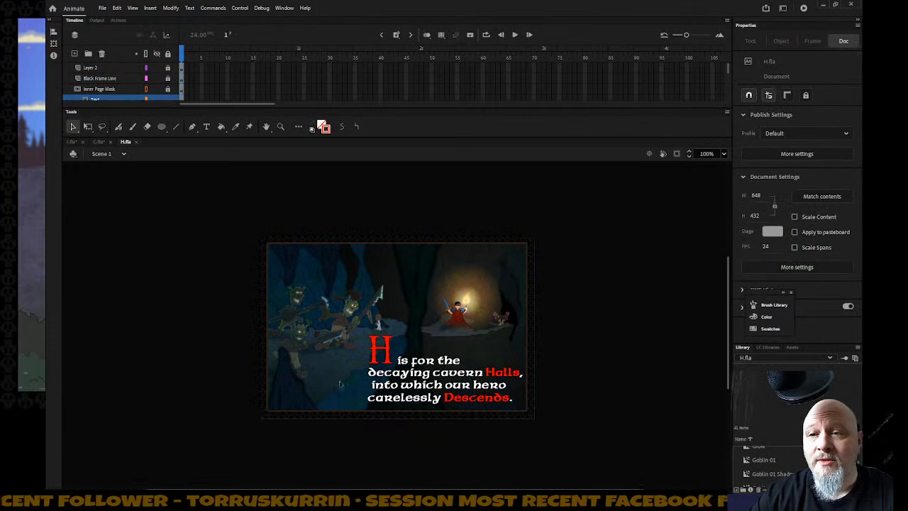
Identify and unlock the Goblin 01 layer, then open the spear-carrying goblin's symbol for editing
key("z")
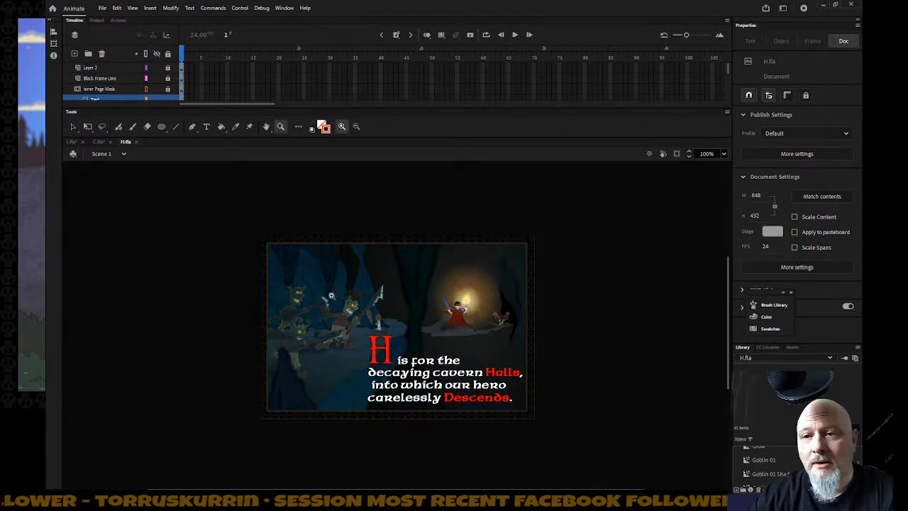
left_click_drag(315, 282, 388, 352)
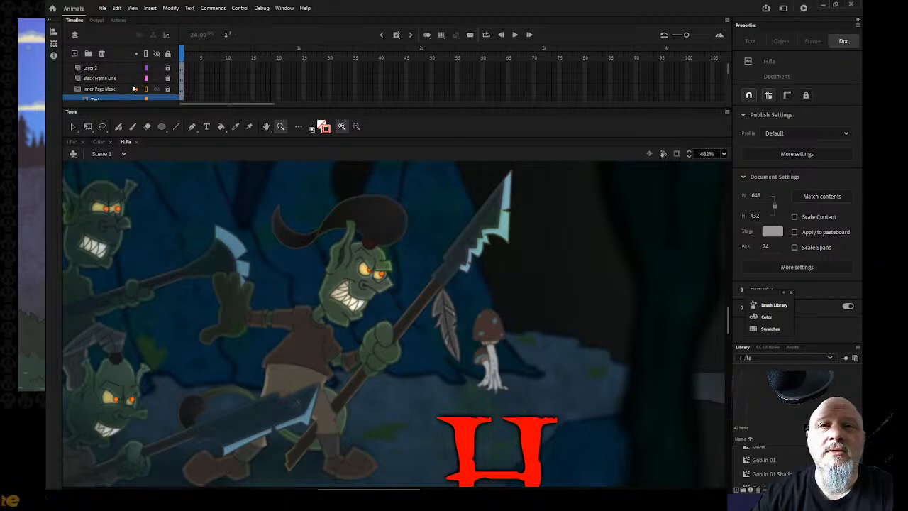
scroll(133, 87, "down", 5)
scroll(132, 86, "down", 2)
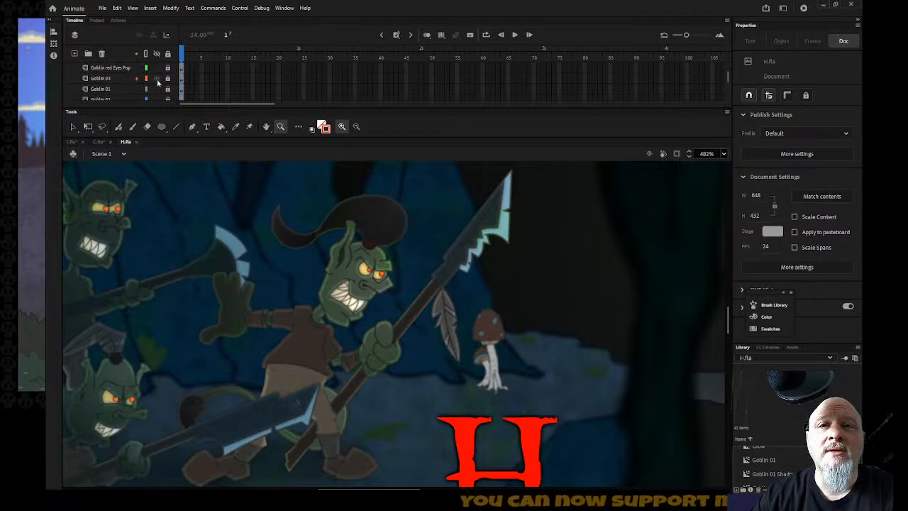
left_click(156, 78)
left_click(157, 79)
left_click(156, 88)
left_click(156, 88)
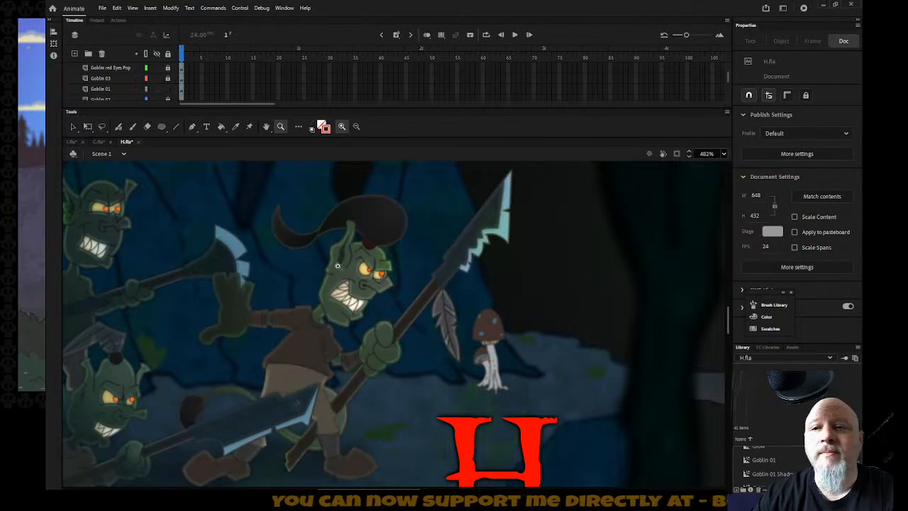
left_click(74, 126)
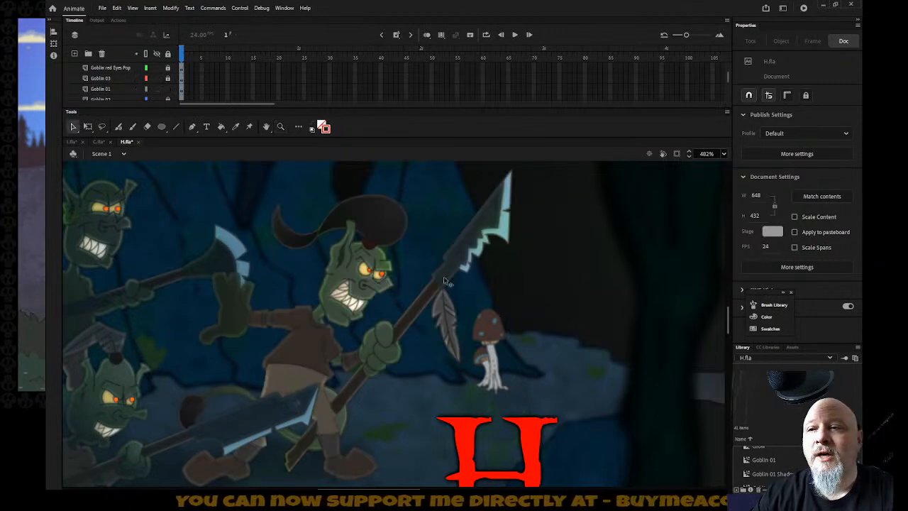
left_click(445, 281)
double_click(446, 282)
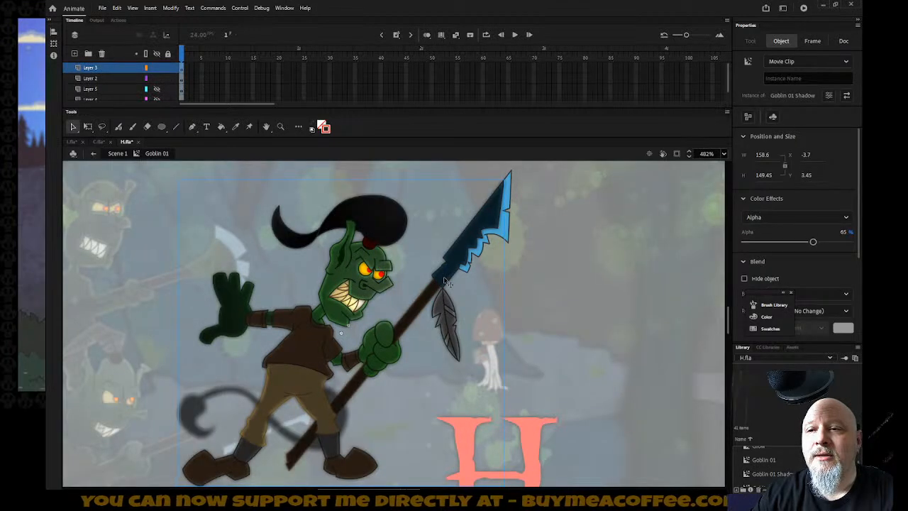
Hide the shadow overlay on Layer 3 of the Goblin 01 symbol
left_click(156, 69)
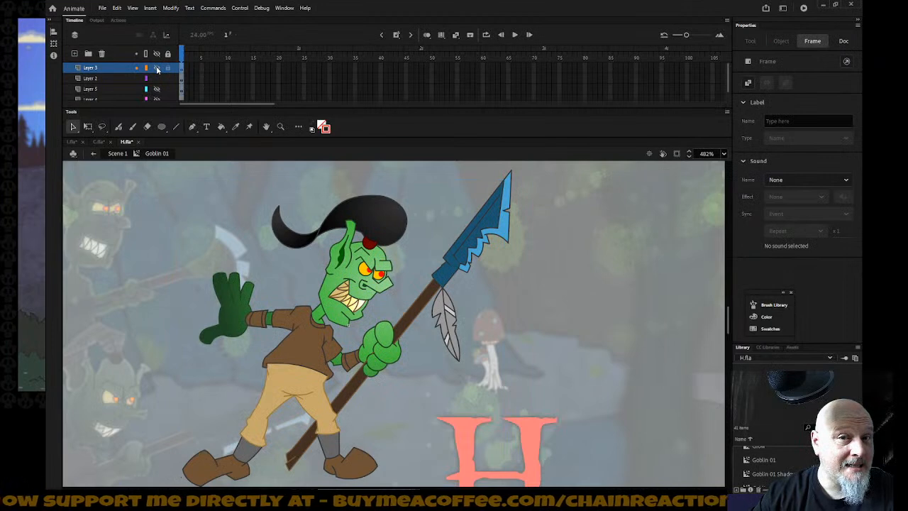
left_click(157, 69)
left_click(157, 68)
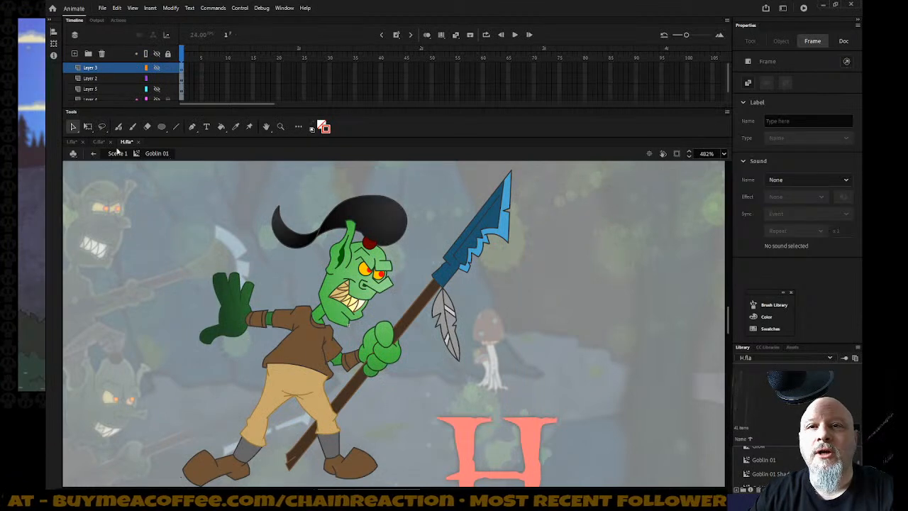
Select all parts of the goblin's spear together: the shaft sections, the blue blade with its edge, and the hanging feather
left_click(417, 319)
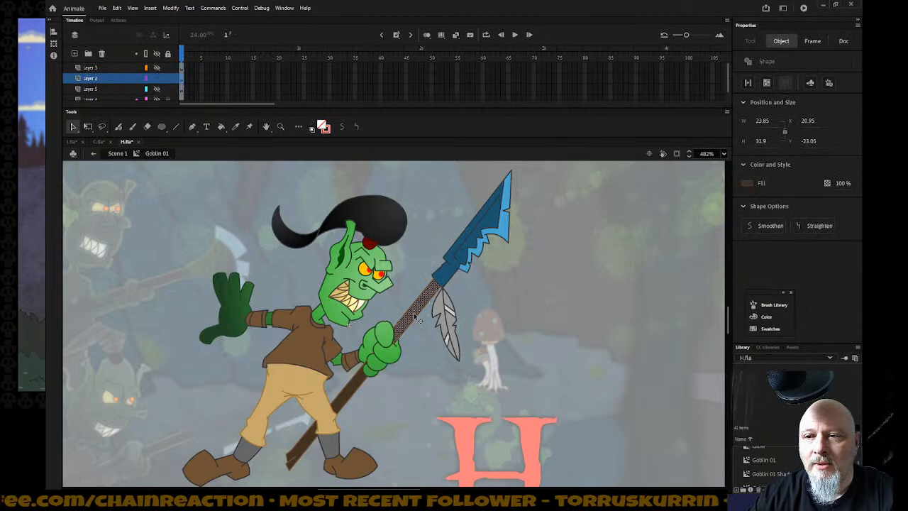
left_click(443, 282, "shift")
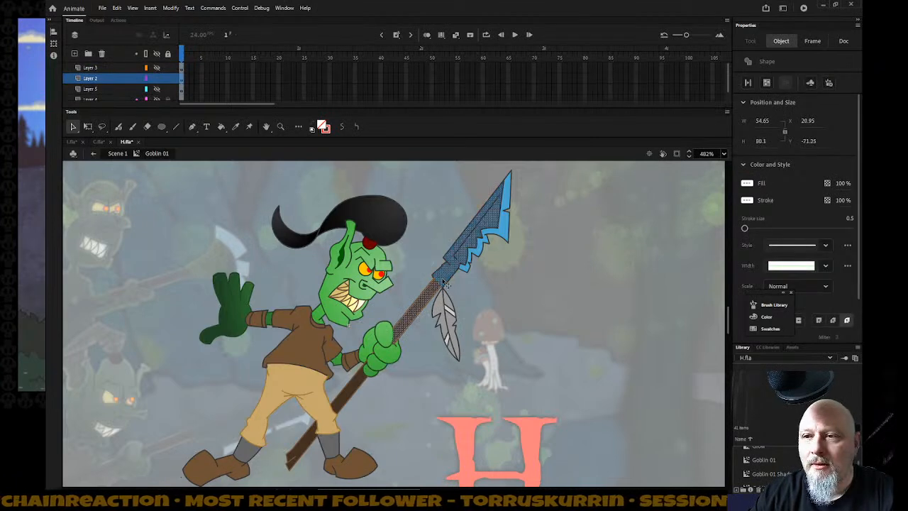
left_click(465, 268, "shift")
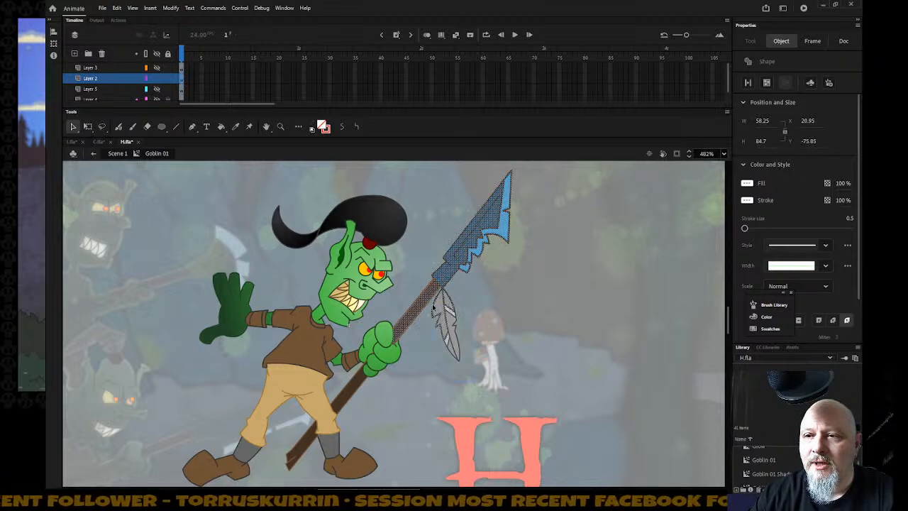
left_click(453, 319, "shift")
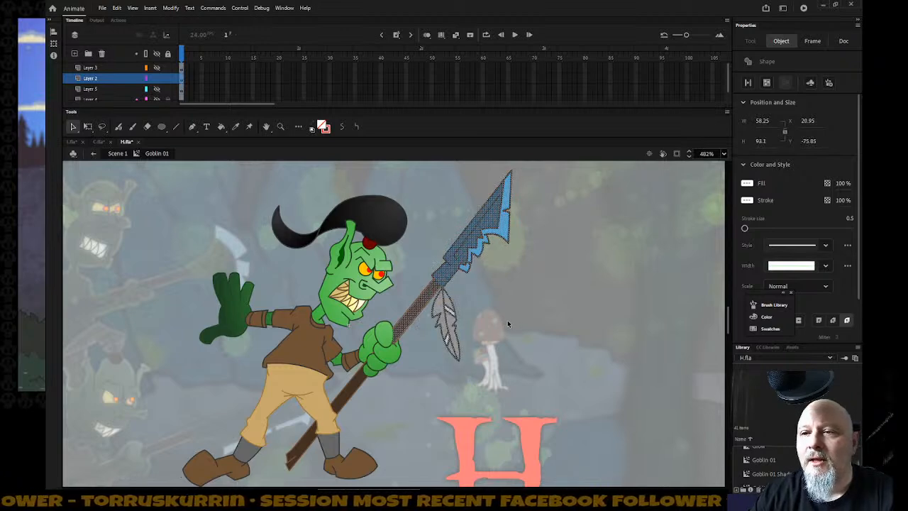
left_click(358, 389, "shift")
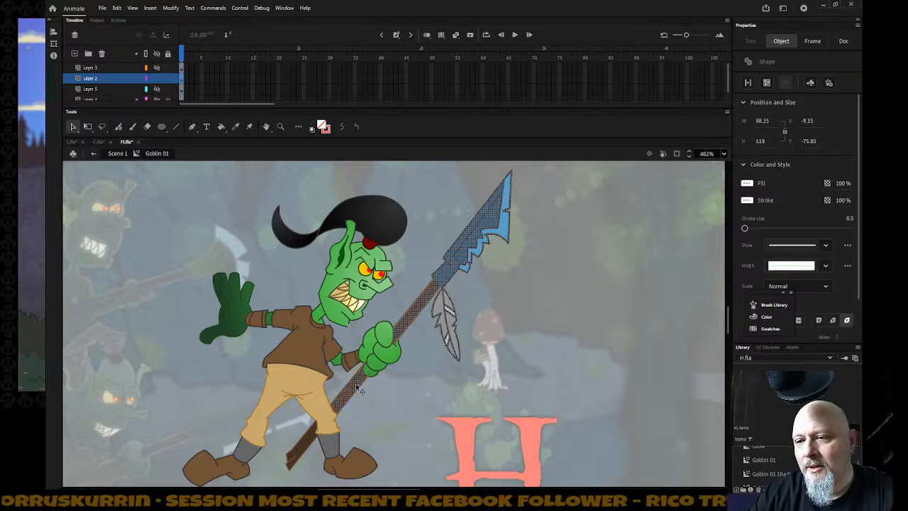
left_click(312, 441, "shift")
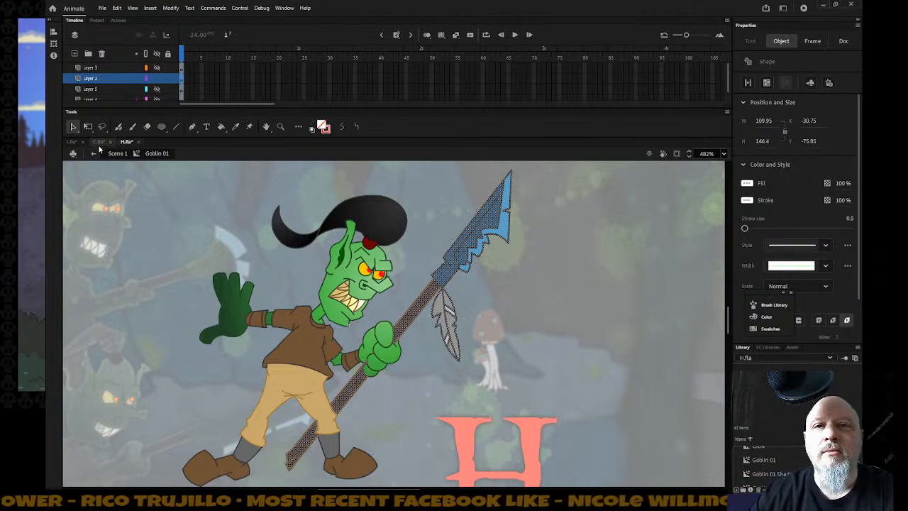
In the I document's Gobo Leader symbol, insert a new layer directly above Body and name it Spear
left_click(72, 141)
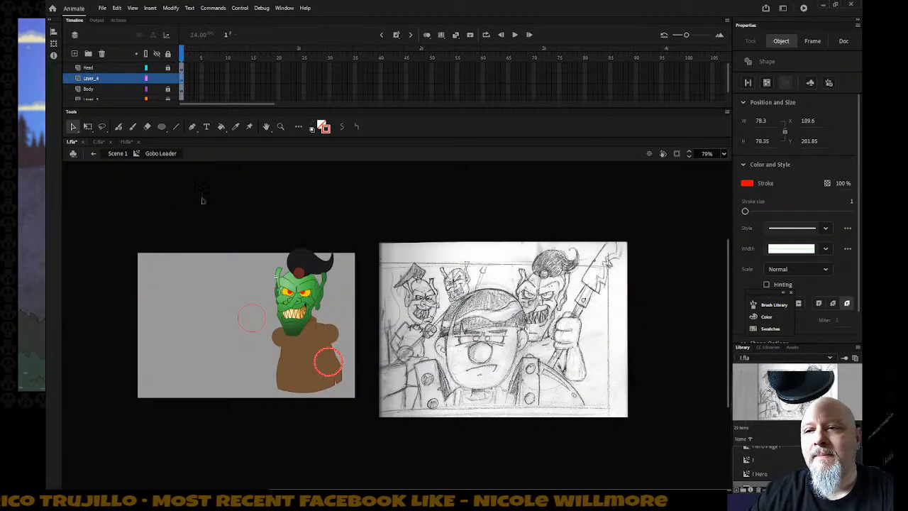
left_click(126, 79)
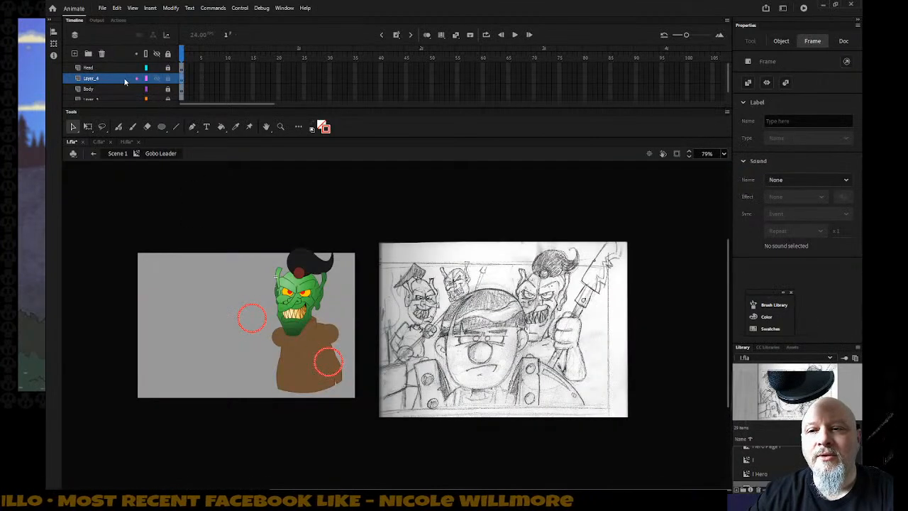
left_click(117, 91)
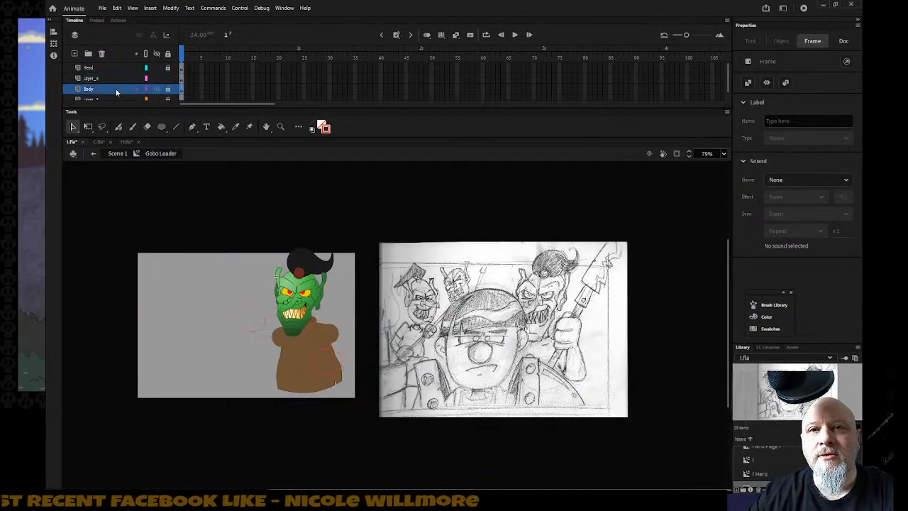
right_click(117, 89)
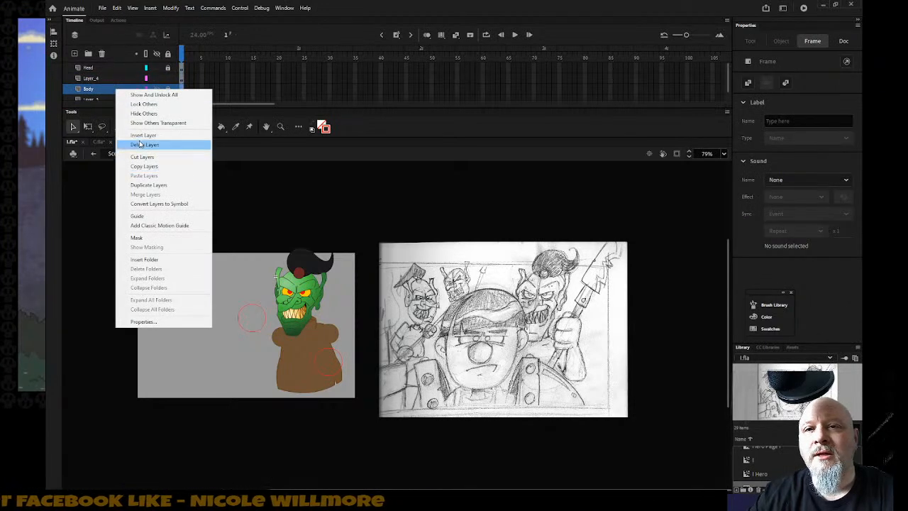
left_click(142, 135)
double_click(115, 89)
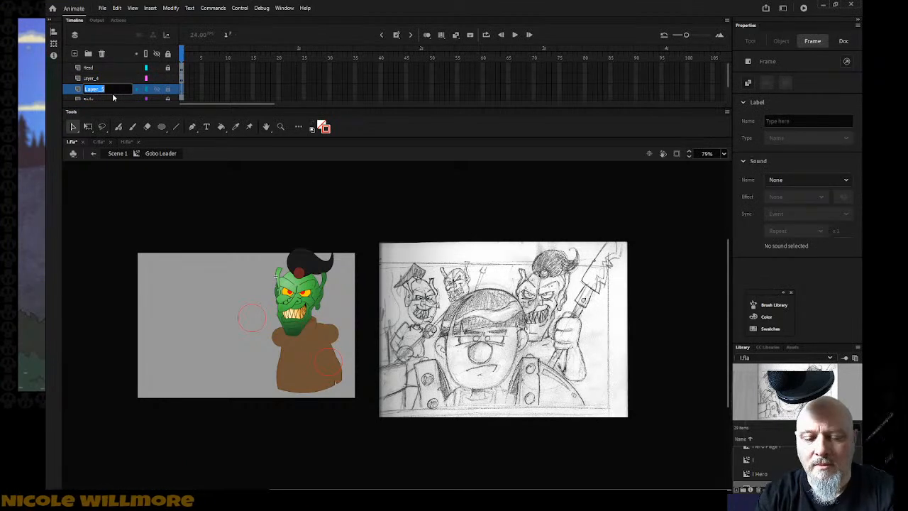
type("Spear")
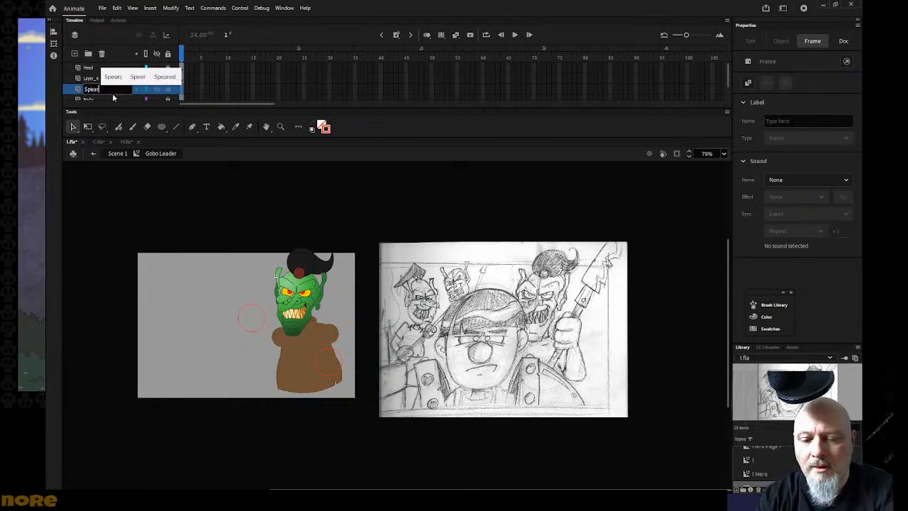
key("Return")
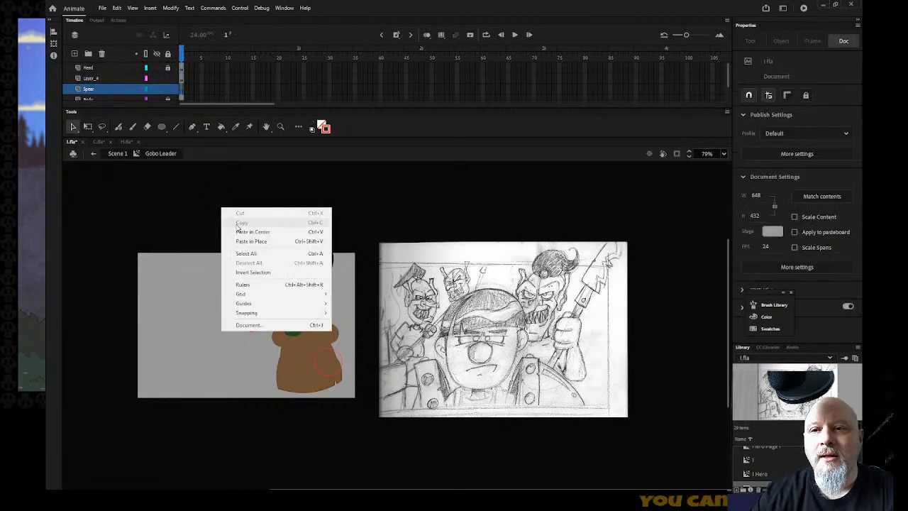
Paste the copied spear onto the Spear layer, move it beside the goblin leader's body, and flip it horizontally
left_click(241, 234)
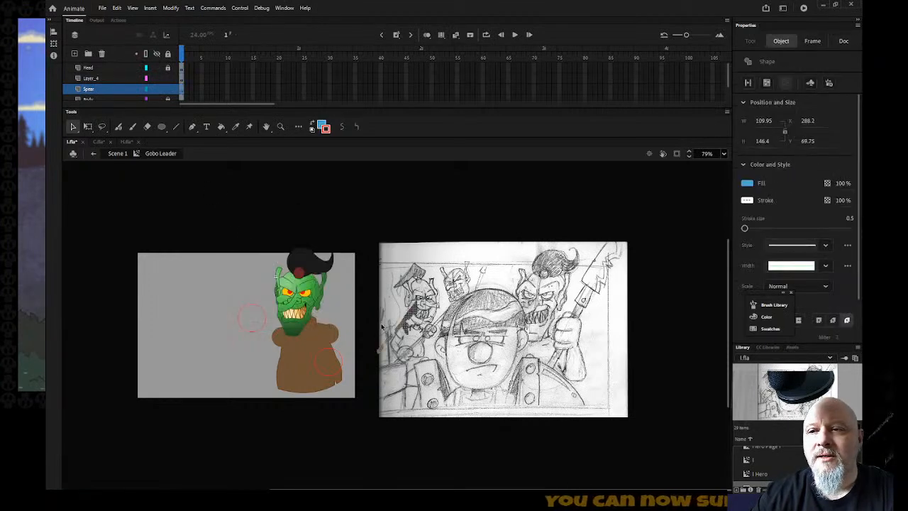
left_click_drag(398, 320, 259, 345)
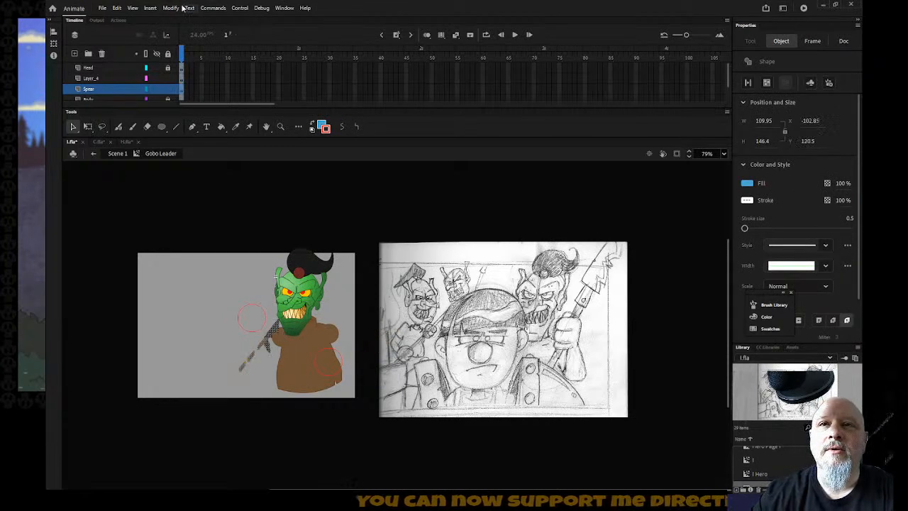
left_click(189, 9)
mouse_move(170, 8)
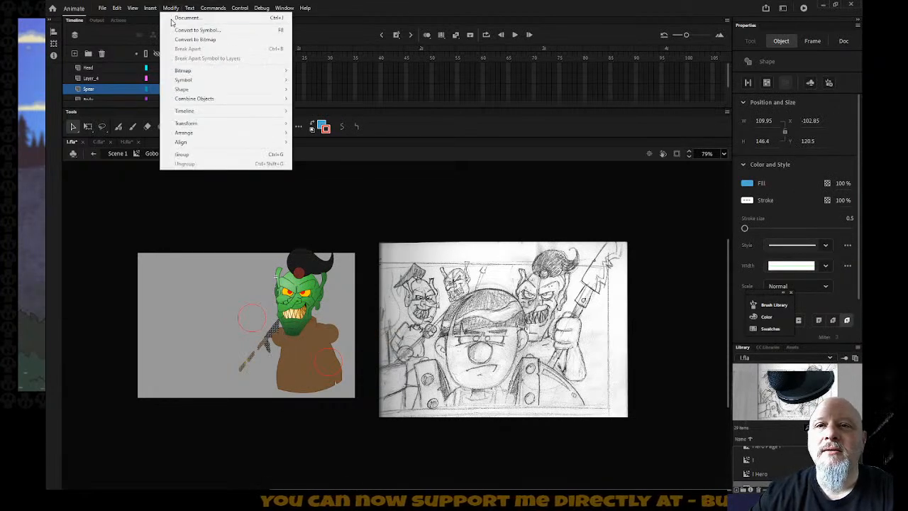
mouse_move(213, 123)
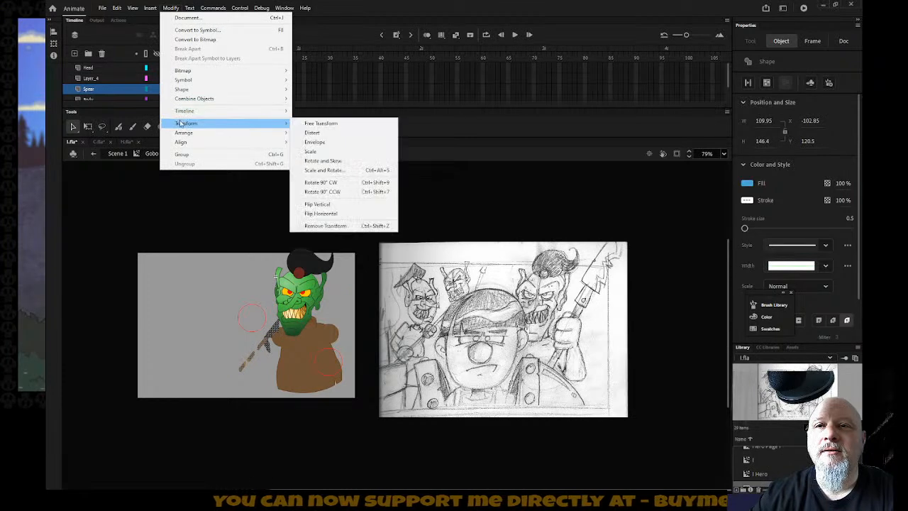
left_click(335, 213)
Enlarge the spear to about 469 × 625 px and rotate it counterclockwise so it slants across the goblin's body
left_click(87, 126)
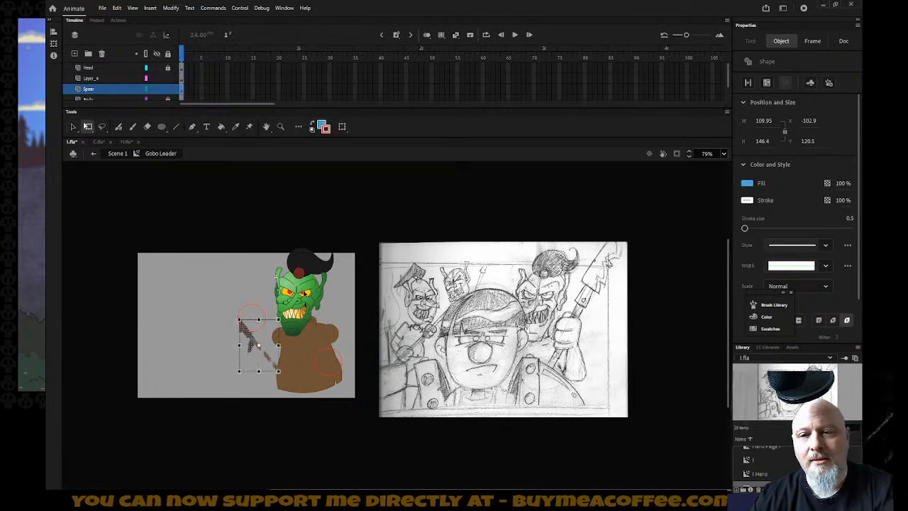
left_click_drag(278, 371, 343, 408)
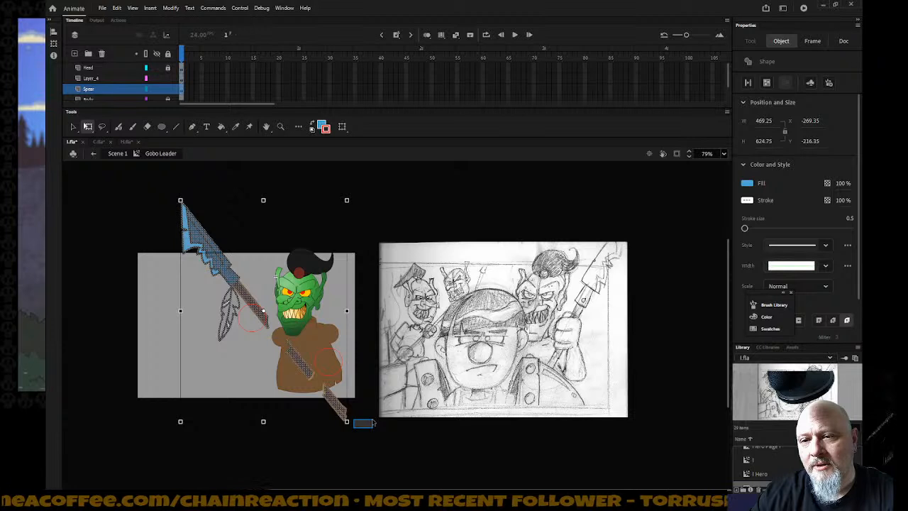
left_click(373, 423)
key("ctrl+a")
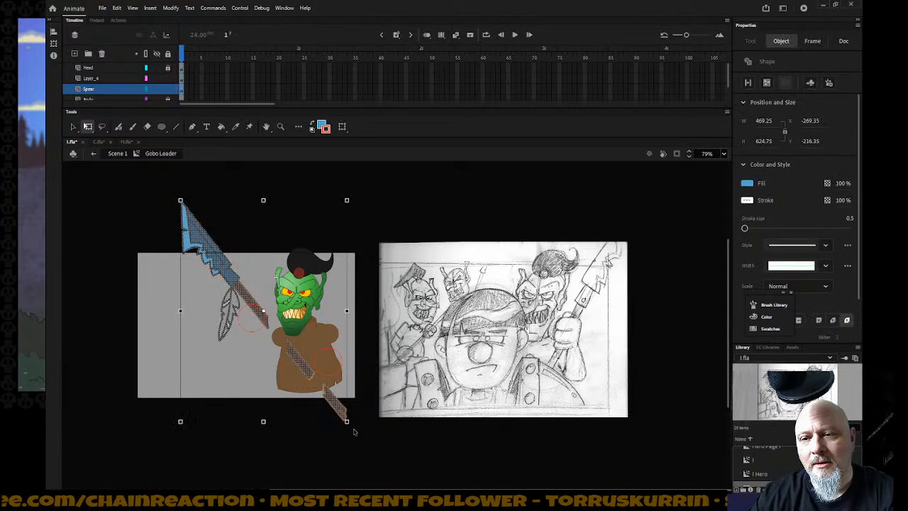
left_click_drag(349, 431, 361, 401)
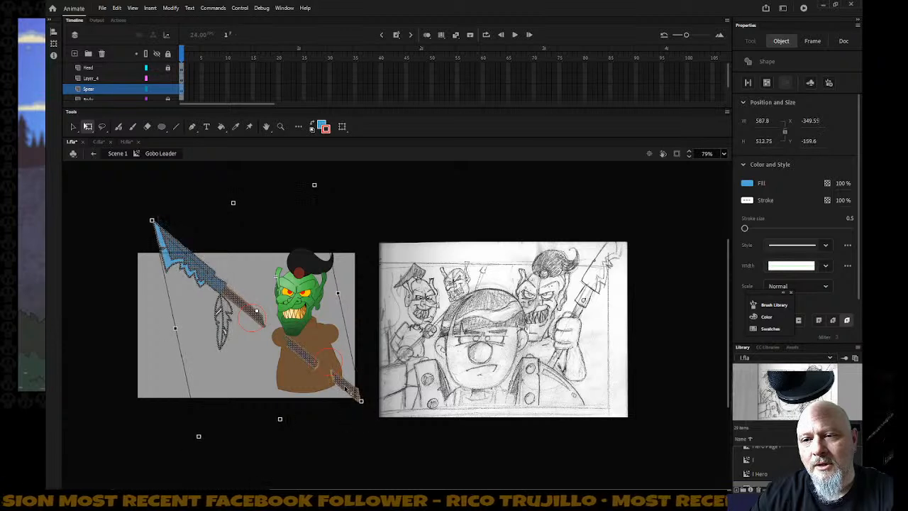
Move the upper red hand circle on Layer_4 to the gap below the spear's upper shaft section
left_click(120, 78)
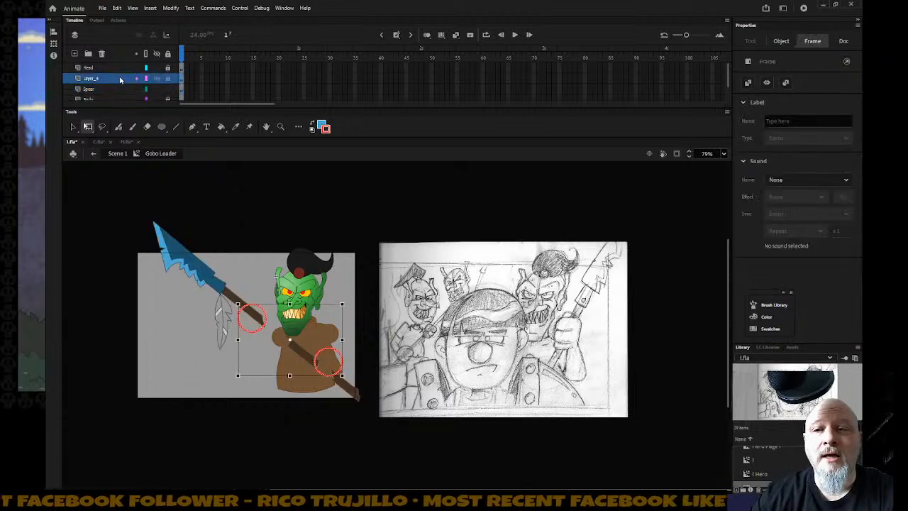
left_click(75, 126)
left_click(205, 215)
left_click(264, 316)
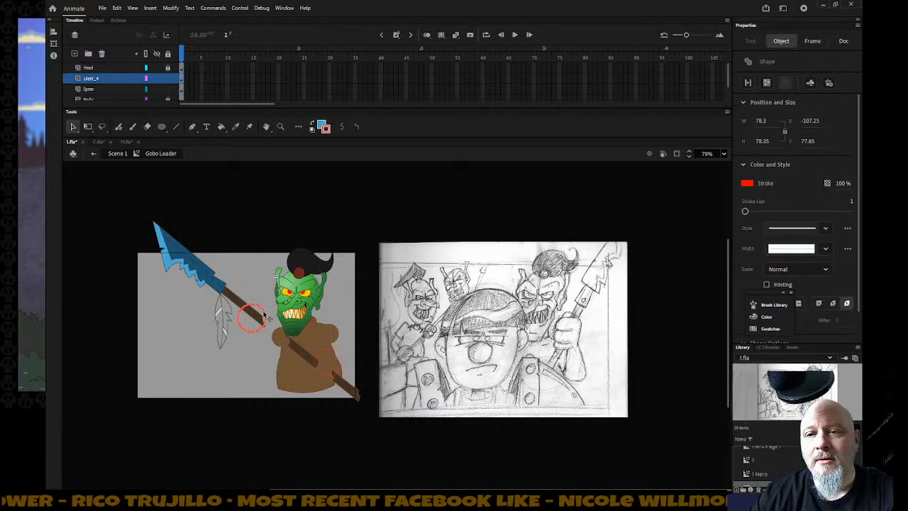
mouse_move(265, 316)
left_mouse_down()
mouse_move(282, 330)
mouse_move(277, 324)
left_mouse_up()
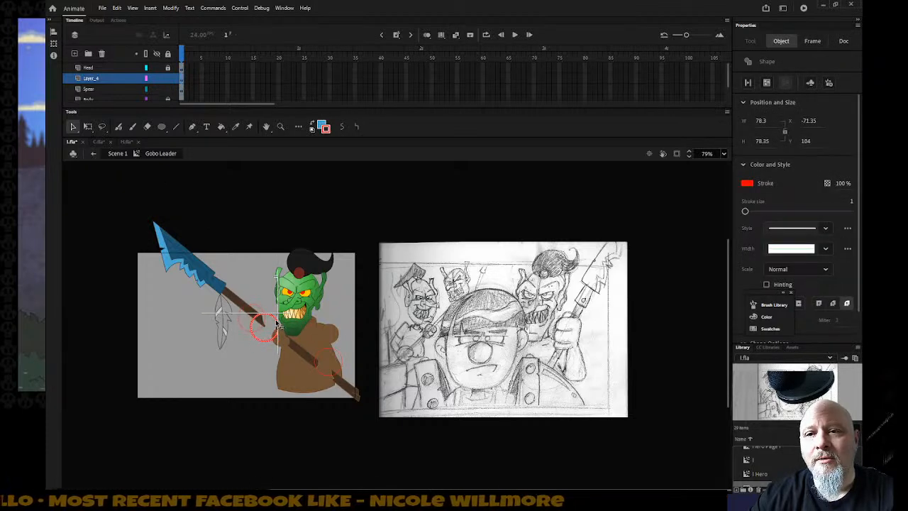
Reorder the layers so that Head sits below Spear and above Body
left_click(107, 68)
scroll(110, 92, "down", 1)
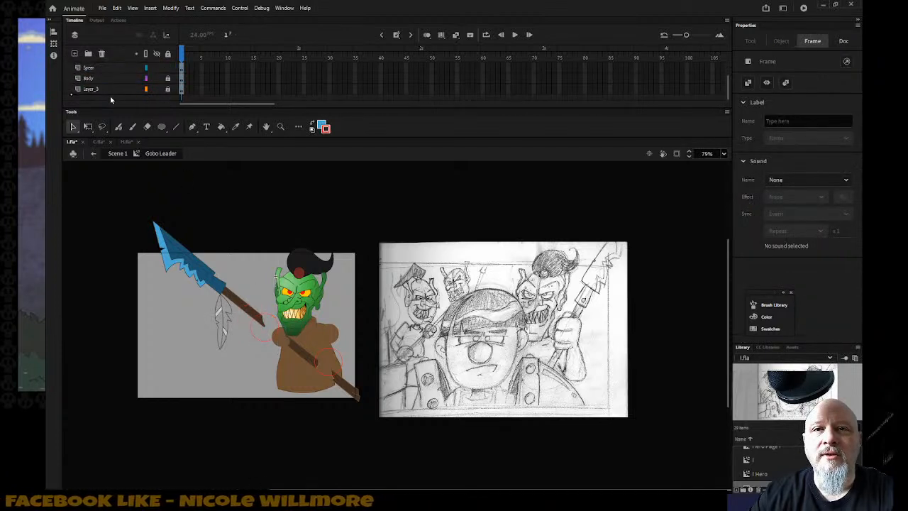
left_click_drag(112, 77, 113, 78)
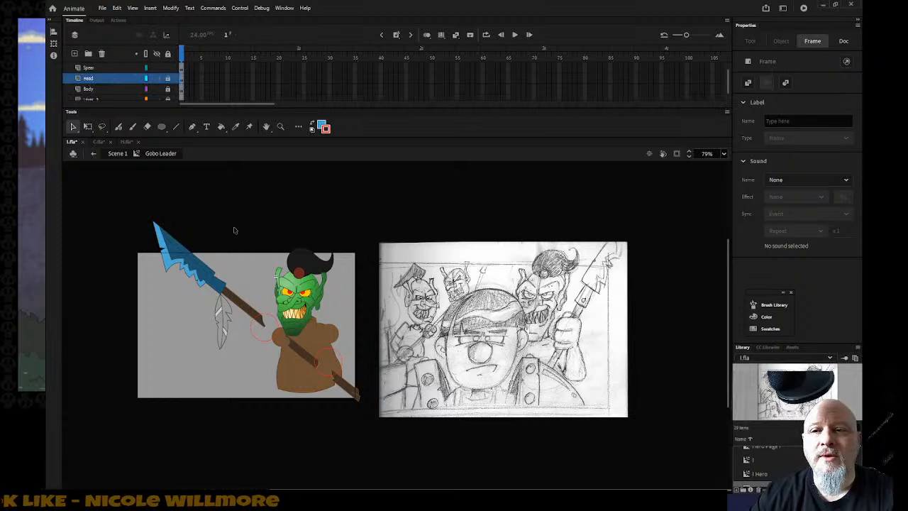
Move the lower red hand circle onto the gap in the lower shaft and fine-tune the upper circle's position
left_click(334, 350)
left_click_drag(334, 350, 325, 370)
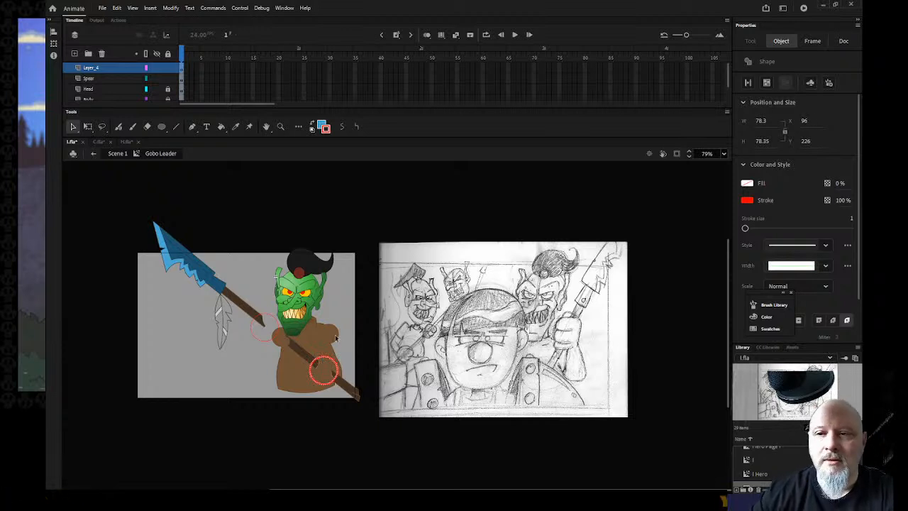
left_click(256, 334)
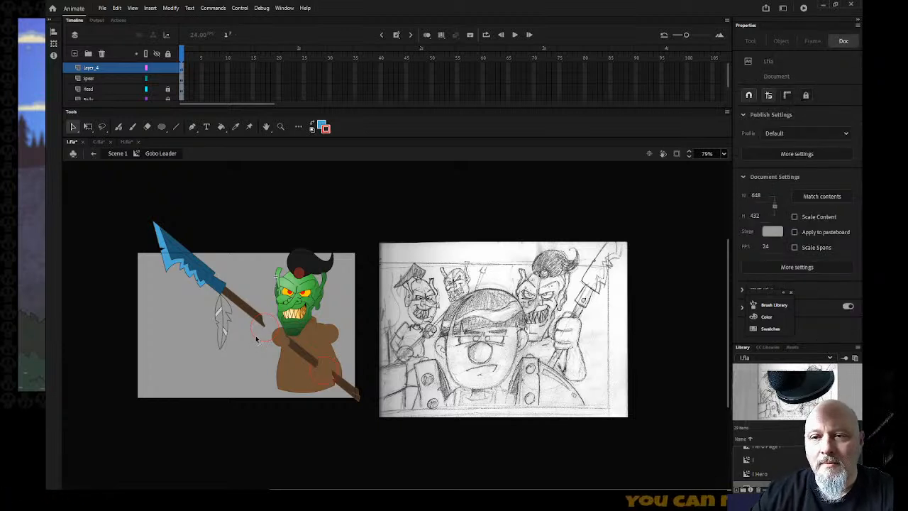
left_click(258, 341)
left_click_drag(260, 344, 263, 341)
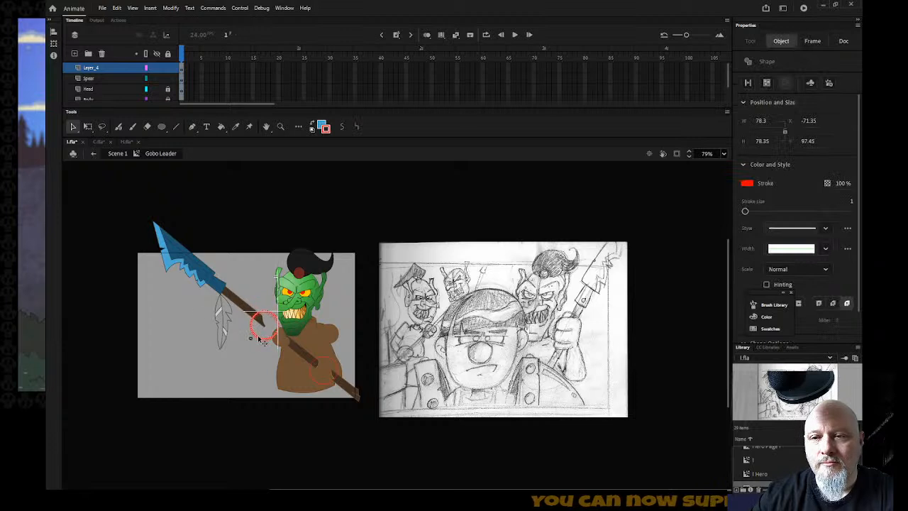
Select the whole spear and try shifting it up and left relative to the hand circles
left_click(110, 79)
key("shift+Left")
key("shift+Up")
key("shift+Left")
key("shift+Up")
key("shift+Left")
key("shift+Right")
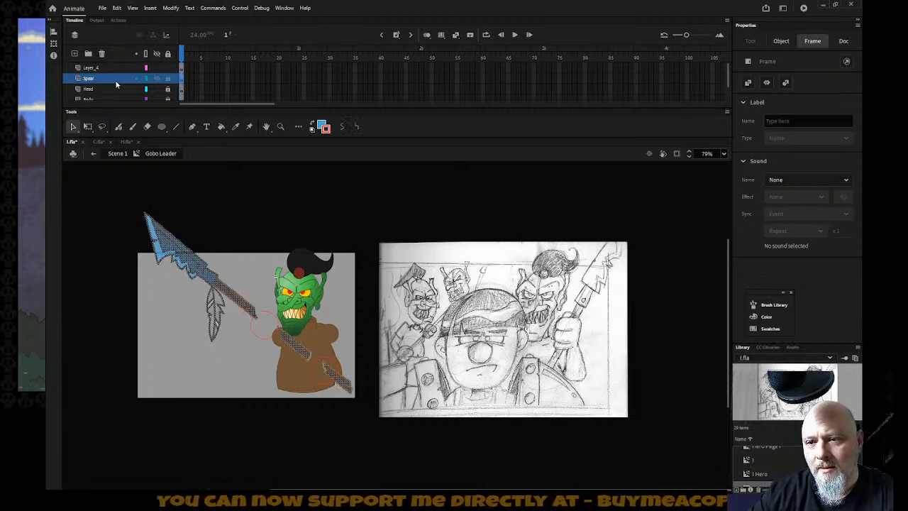
key("shift+Down")
key("shift+Right")
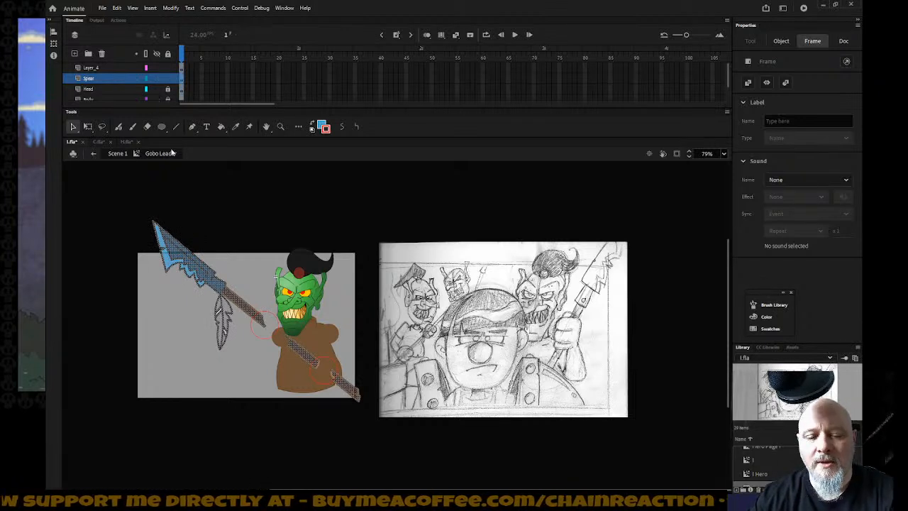
Enlarge the spear to about 619 × 540 px and nudge it so the shaft gaps line up with the hand circles
left_click(88, 126)
left_click_drag(151, 219, 144, 212)
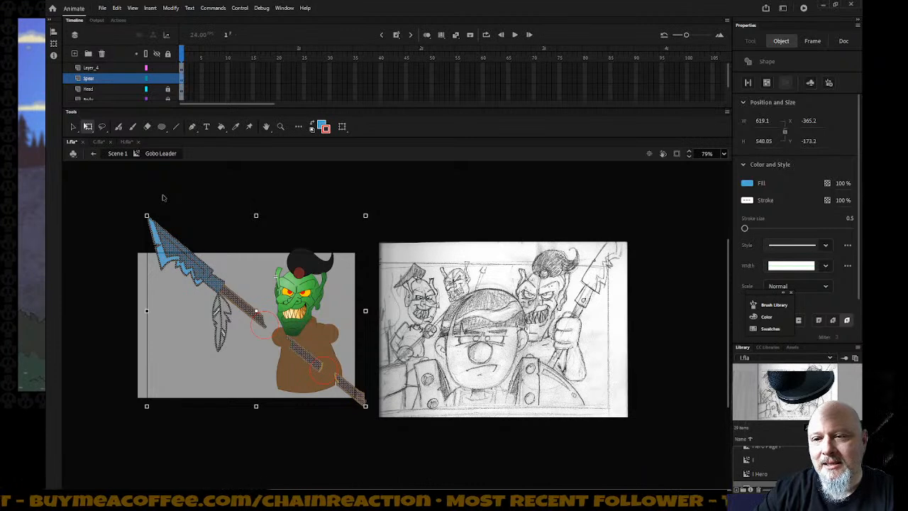
key("Left")
key("Down")
key("Left")
key("Down")
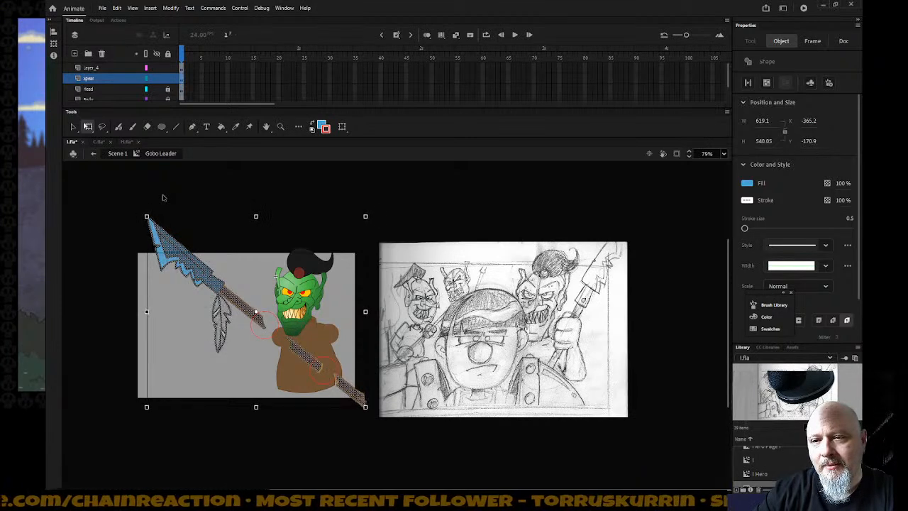
key("Up")
key("Up")
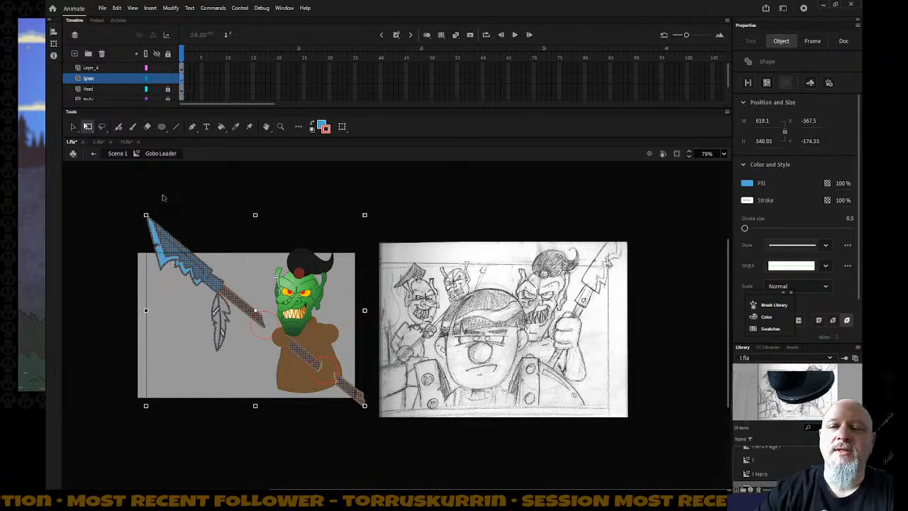
left_click(277, 444)
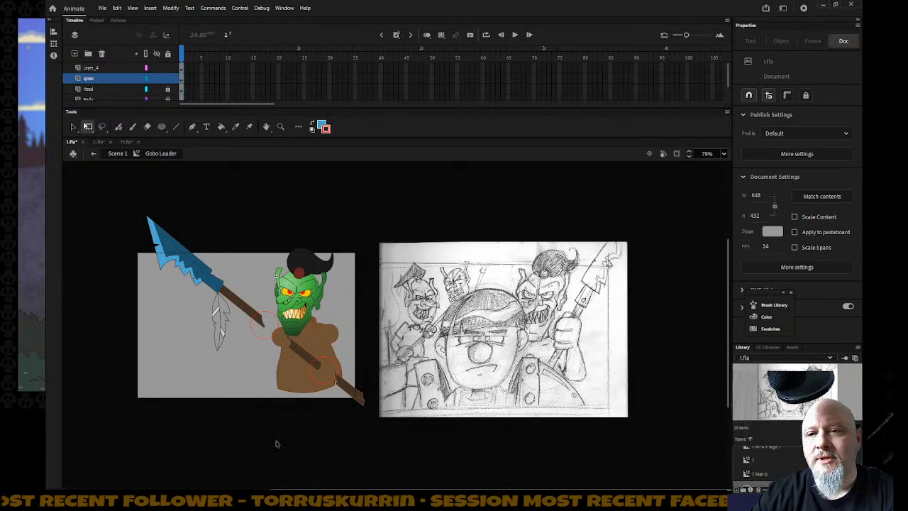
Hide every layer except Spear and delete the leftover outline segments at the broken end of the upper shaft section
left_click(157, 55)
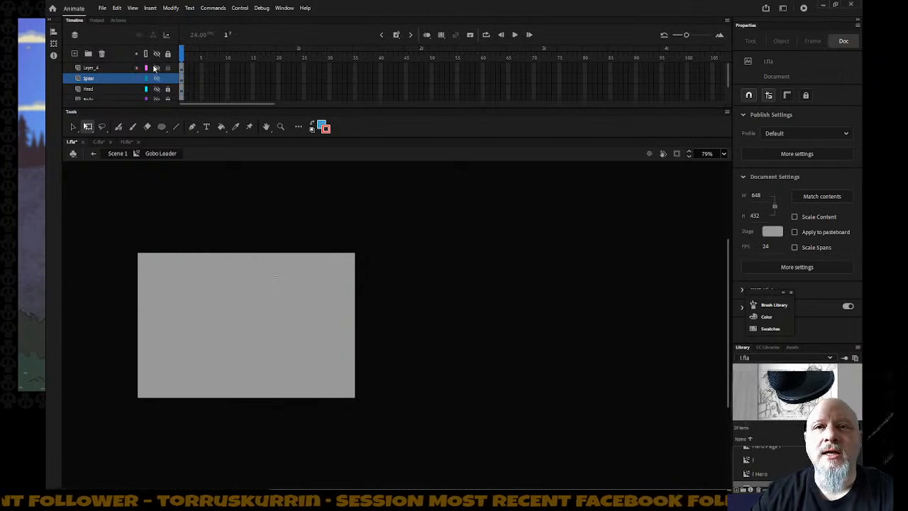
left_click(157, 78)
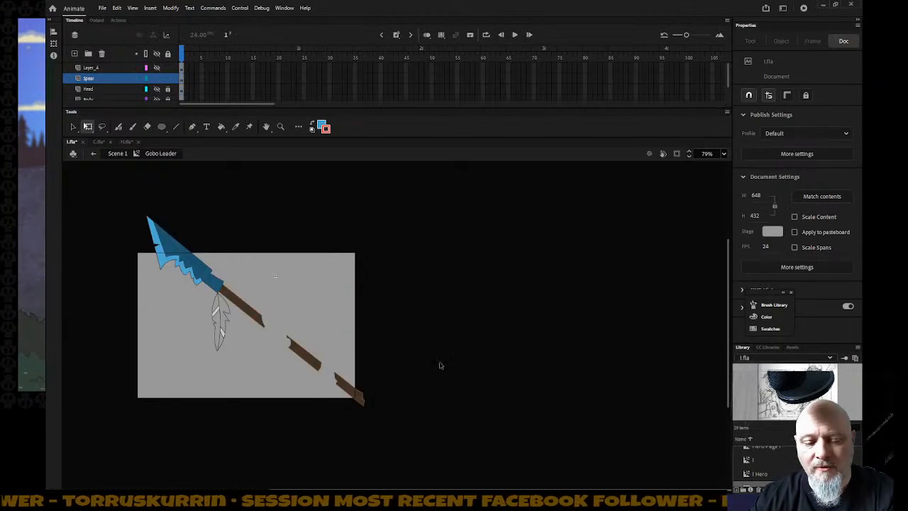
key("z")
left_click_drag(225, 286, 357, 411)
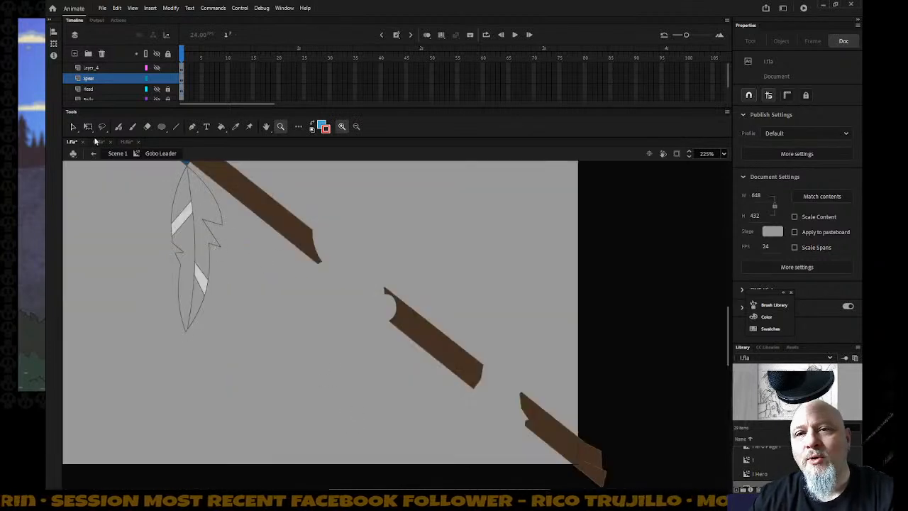
key("v")
left_click(313, 241)
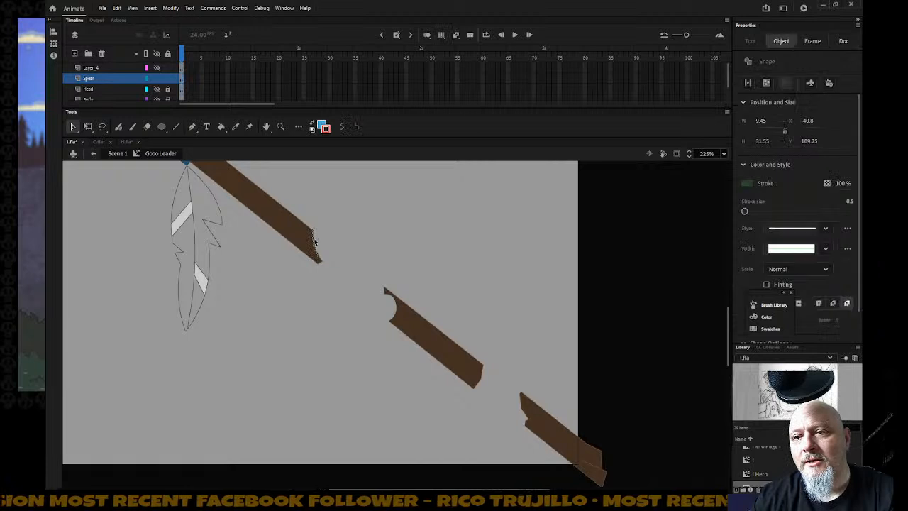
key("Delete")
left_click(319, 262)
key("Delete")
Delete the leftover outline segments around the curved notch at the upper end of the middle shaft section
left_click(387, 295)
key("Delete")
left_click(390, 299)
key("Delete")
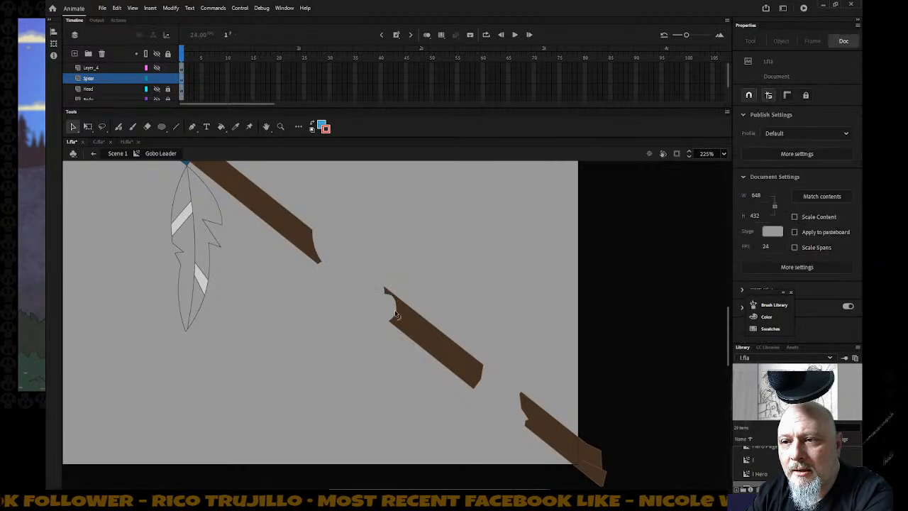
left_click(396, 313)
key("Delete")
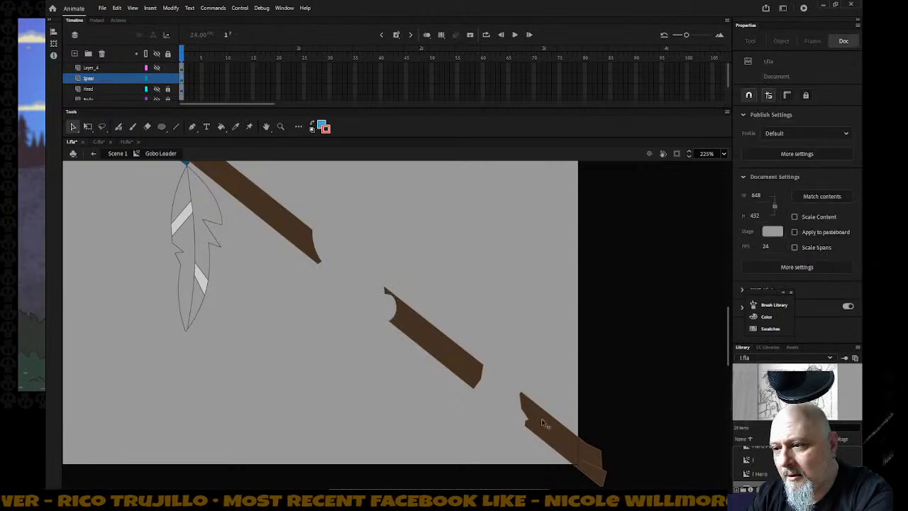
Delete the leftover outline segments around the jagged notch at the upper end of the lowest shaft section
left_click(528, 427)
key("Delete")
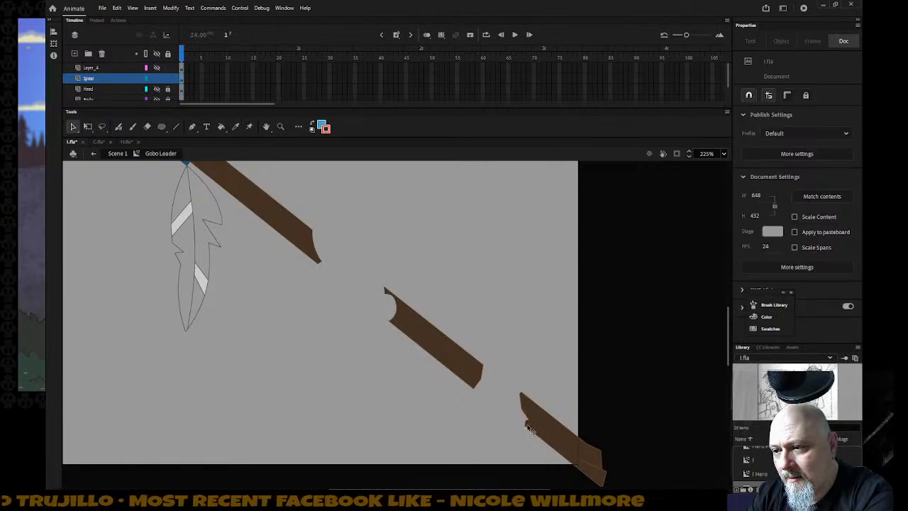
left_click(529, 426)
key("Delete")
left_click(526, 409)
key("Delete")
left_click(525, 406)
key("Delete")
left_click(524, 398)
key("Delete")
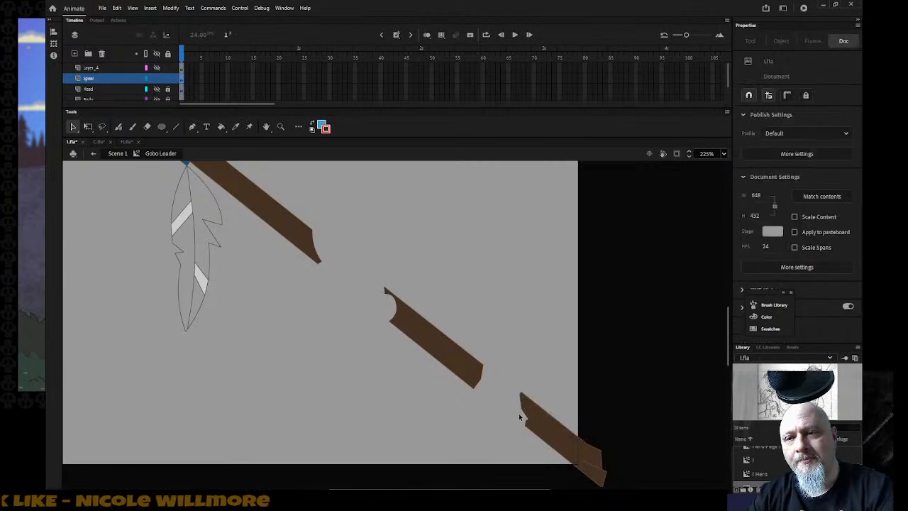
Sample the brown outline of the upper shaft section as the stroke colour and style
key("z")
left_click_drag(283, 212, 534, 452)
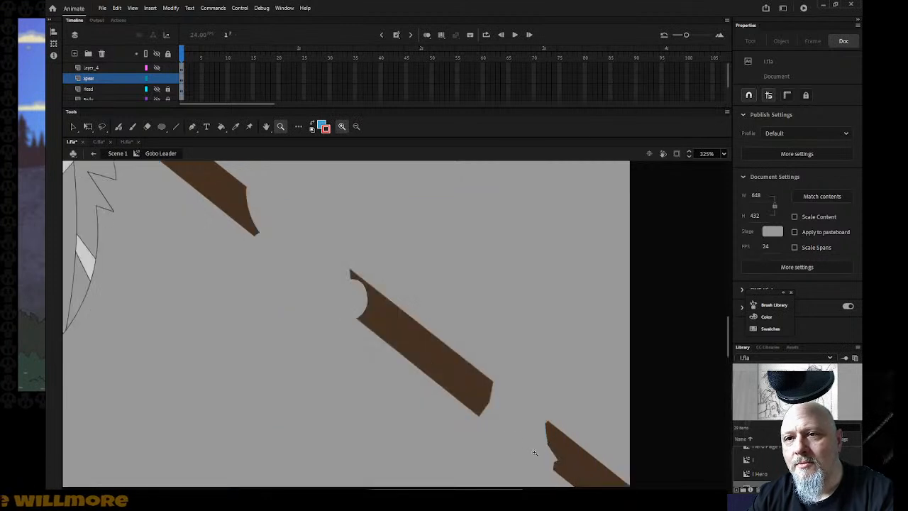
key("i")
left_click(242, 184)
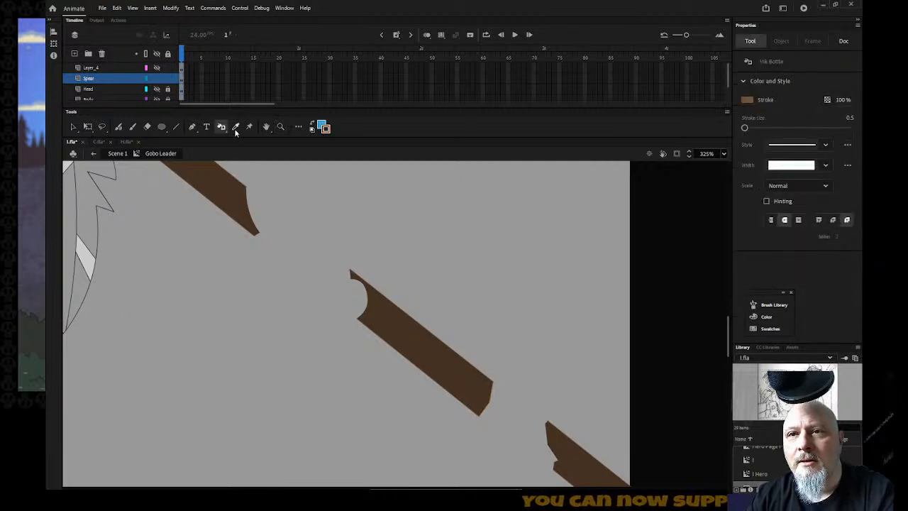
Try to bridge the upper edge of the gap between the upper and middle shaft sections with a line
key("n")
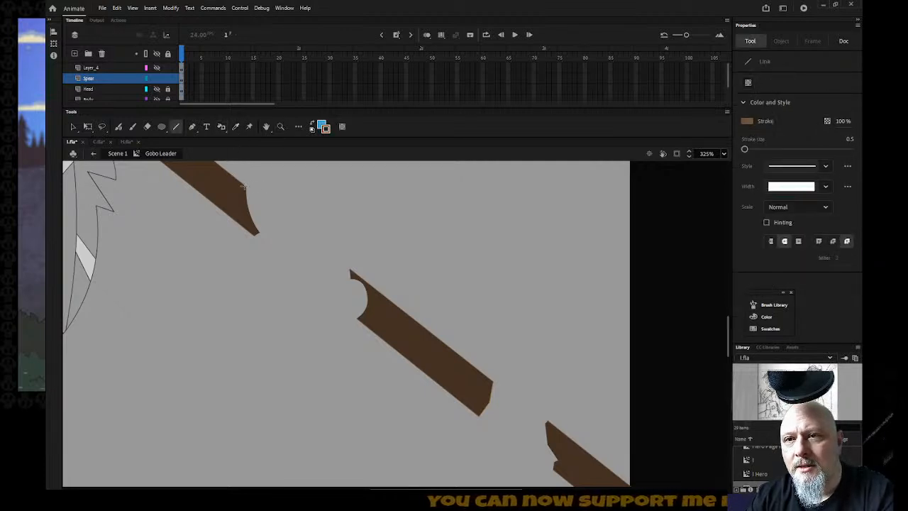
left_click_drag(298, 223, 349, 270)
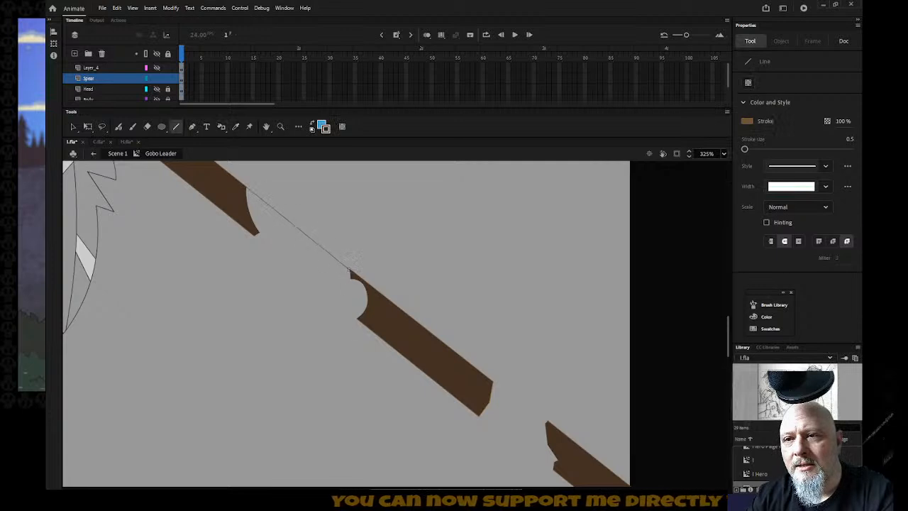
key("ctrl+z")
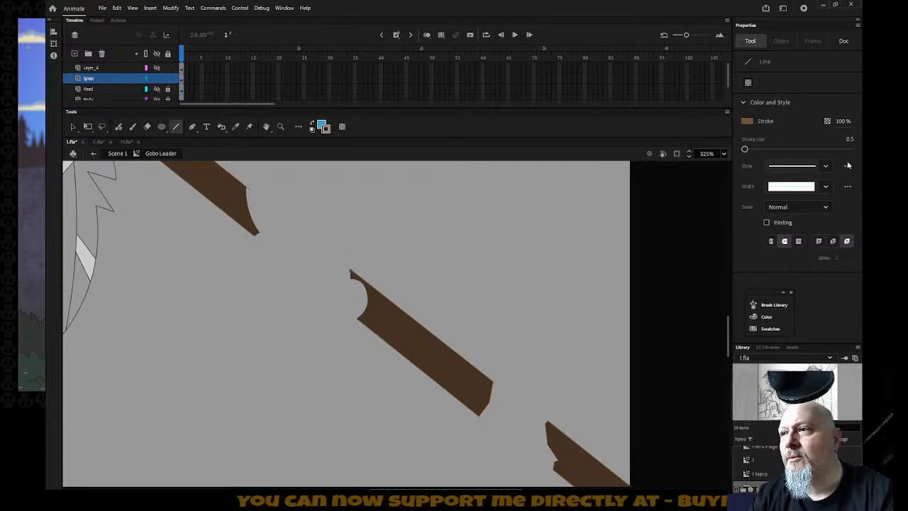
left_click(843, 42)
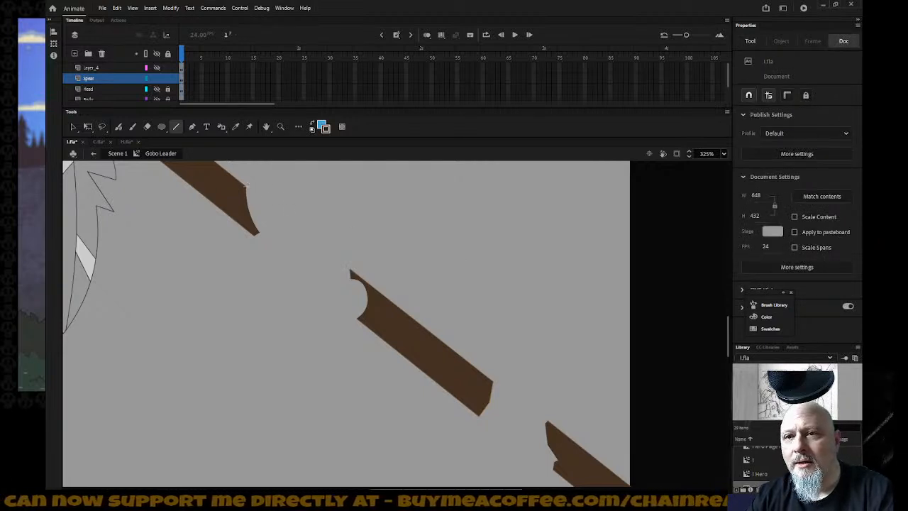
left_click_drag(312, 237, 350, 271)
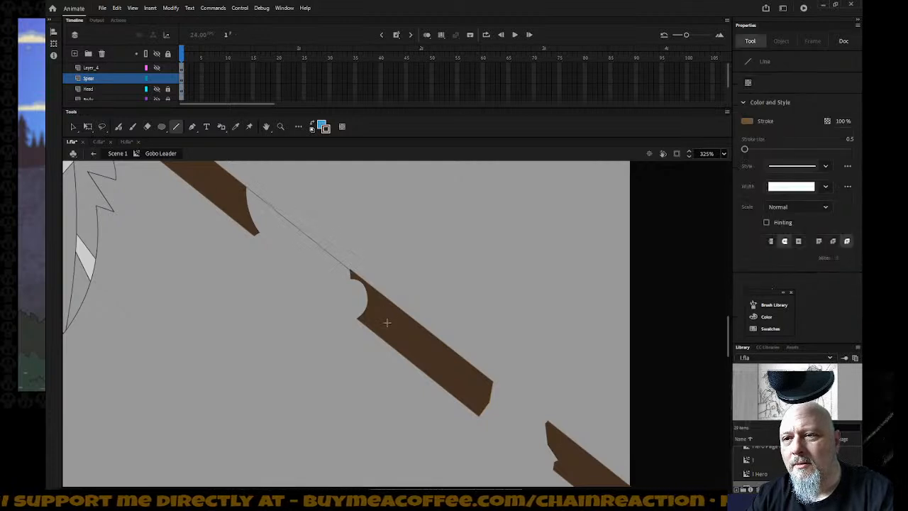
key("ctrl+z")
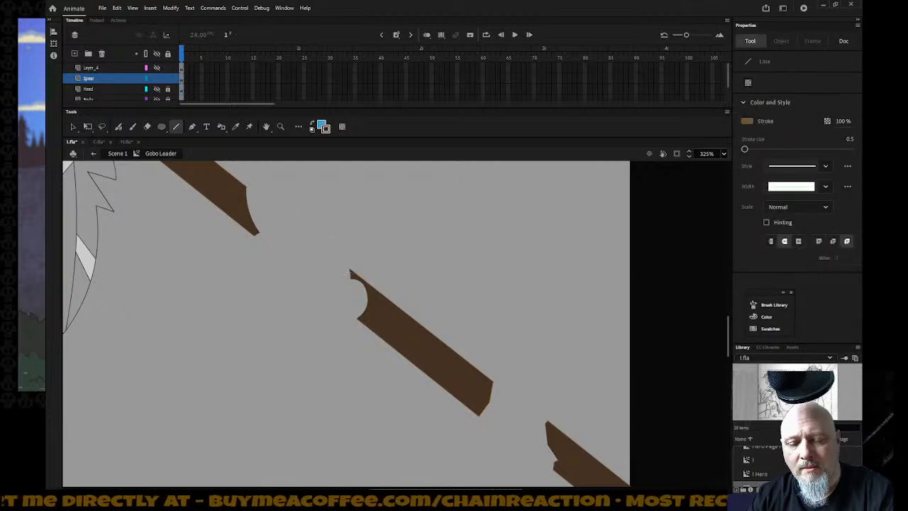
Draw two 0.5 brown lines joining both edges of the upper shaft section to the middle section
key("z")
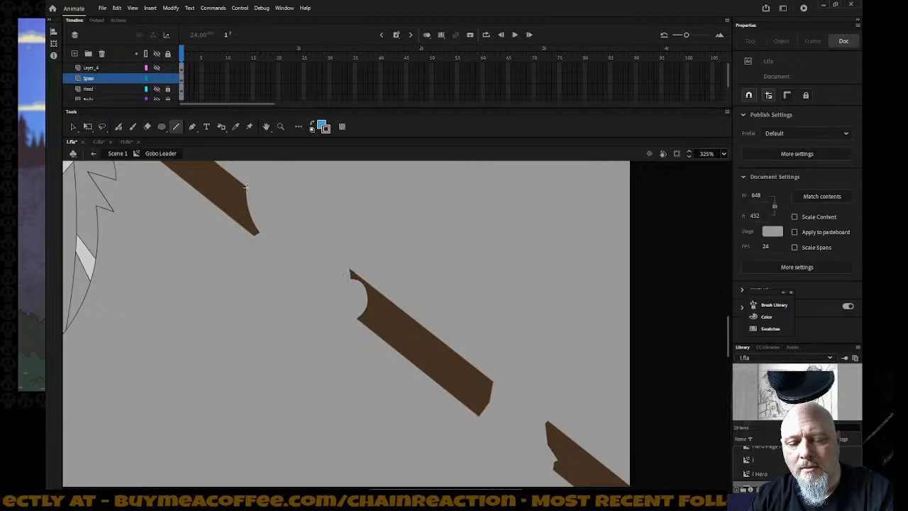
left_click_drag(240, 173, 362, 274)
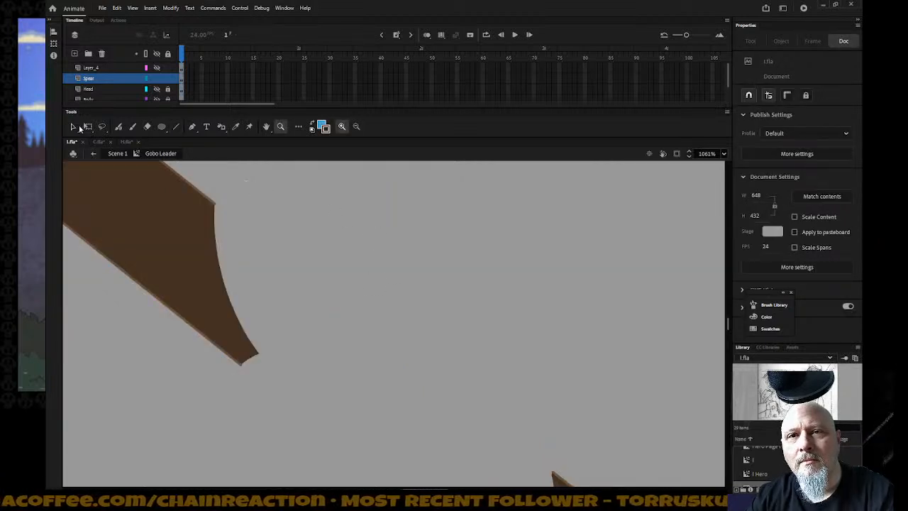
key("n")
mouse_move(215, 206)
left_mouse_down()
mouse_move(558, 409)
mouse_move(567, 477)
mouse_move(555, 474)
left_mouse_up()
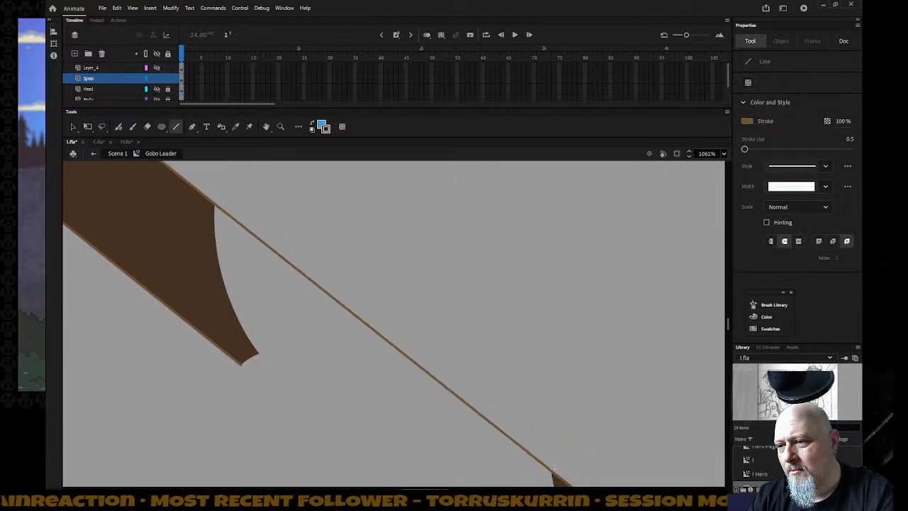
scroll(571, 442, "down", 3)
scroll(339, 364, "down", 3)
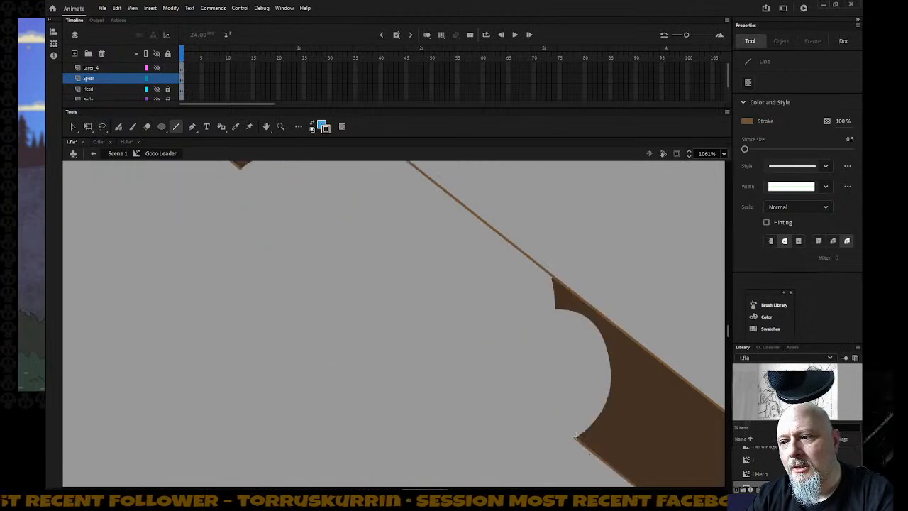
mouse_move(575, 436)
left_mouse_down()
mouse_move(240, 191)
mouse_move(240, 164)
left_mouse_up()
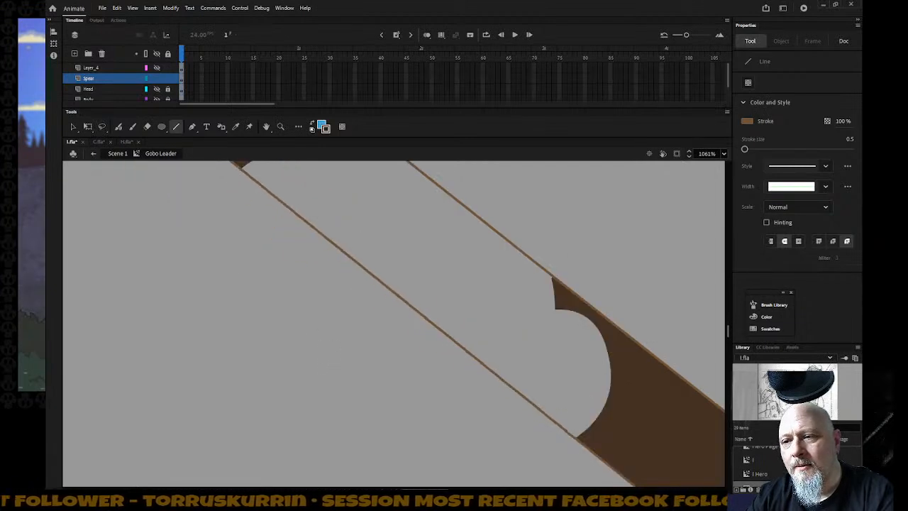
Delete the two outline segments at the lower end of the middle shaft section
key("z")
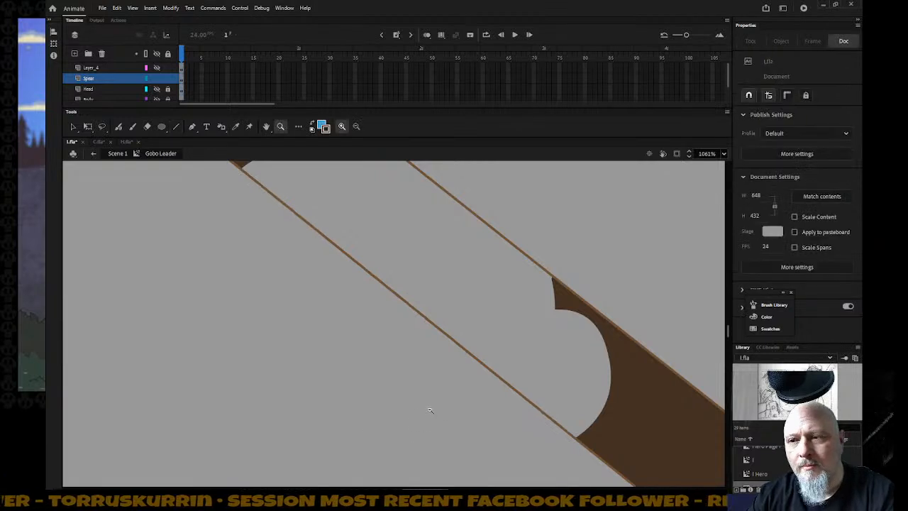
left_click(428, 415, "alt")
scroll(461, 431, "right", 5)
scroll(486, 429, "down", 3)
scroll(487, 429, "down", 3)
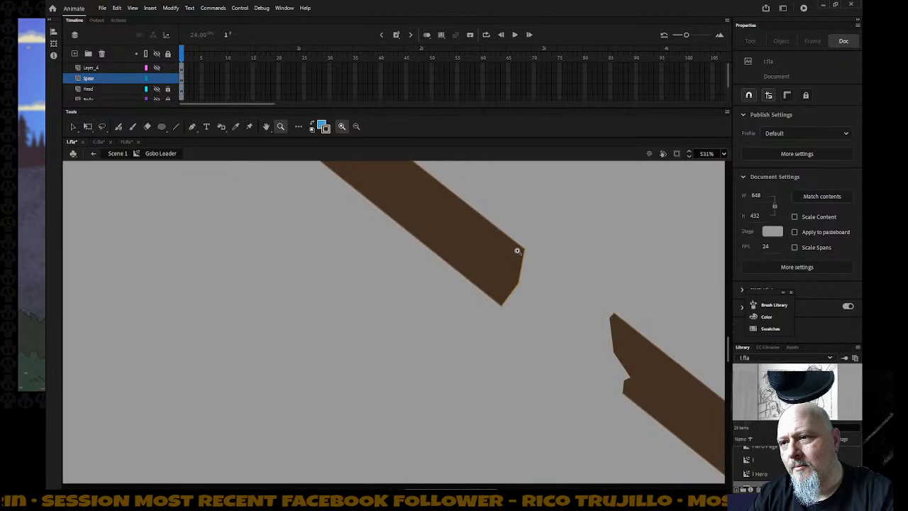
key("v")
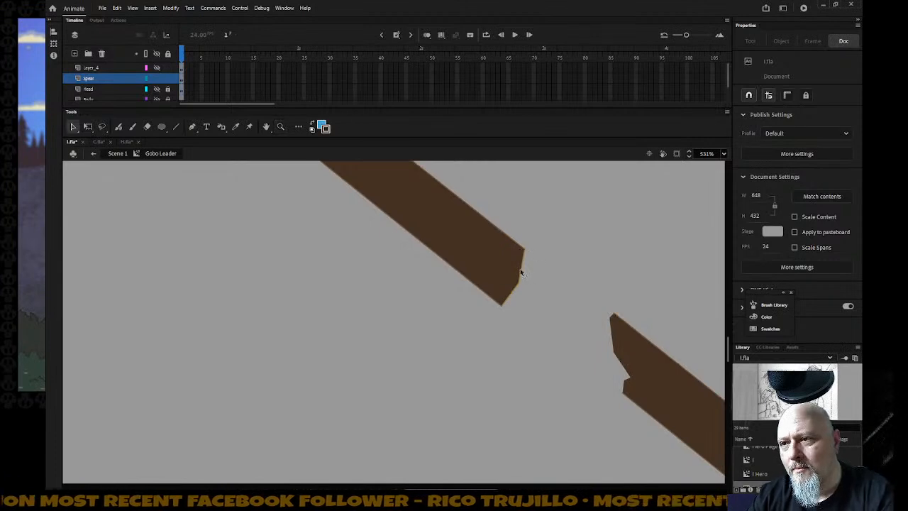
left_click(522, 273)
left_click(520, 269)
left_click(518, 286)
left_click(529, 296)
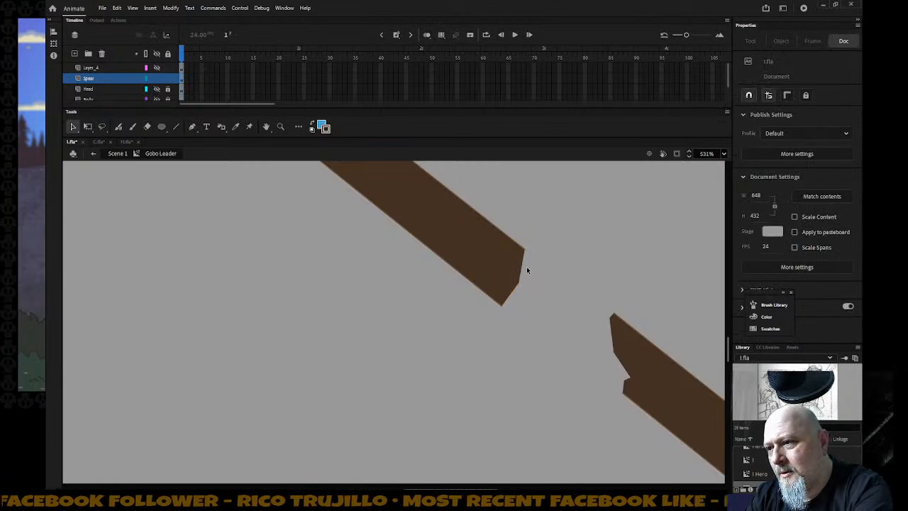
Draw two brown lines joining both edges of the middle shaft section to the lowest section
key("n")
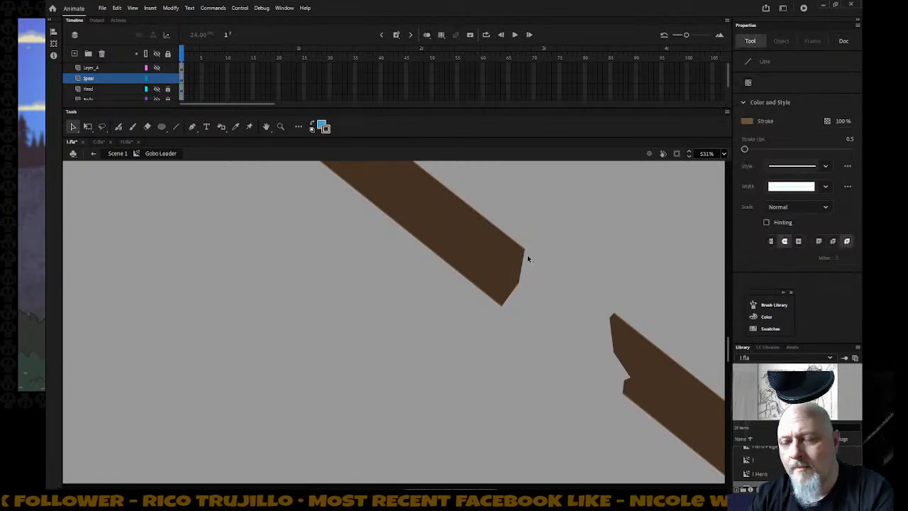
left_click_drag(523, 252, 613, 313)
left_click_drag(502, 305, 625, 390)
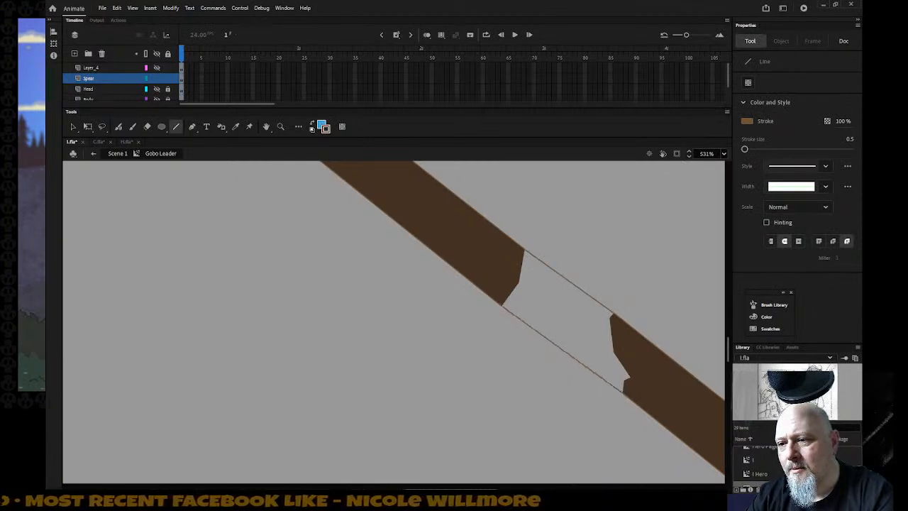
Sample the shaft's dark brown fill and fill both outlined gaps in the spear shaft with it
left_click_drag(450, 487, 479, 488)
scroll(479, 457, "down", 3)
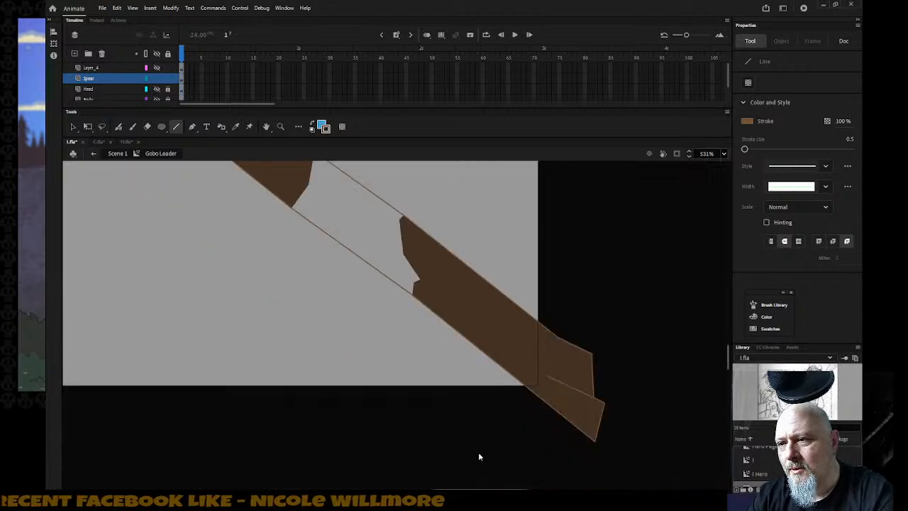
scroll(476, 451, "up", 3)
key("k")
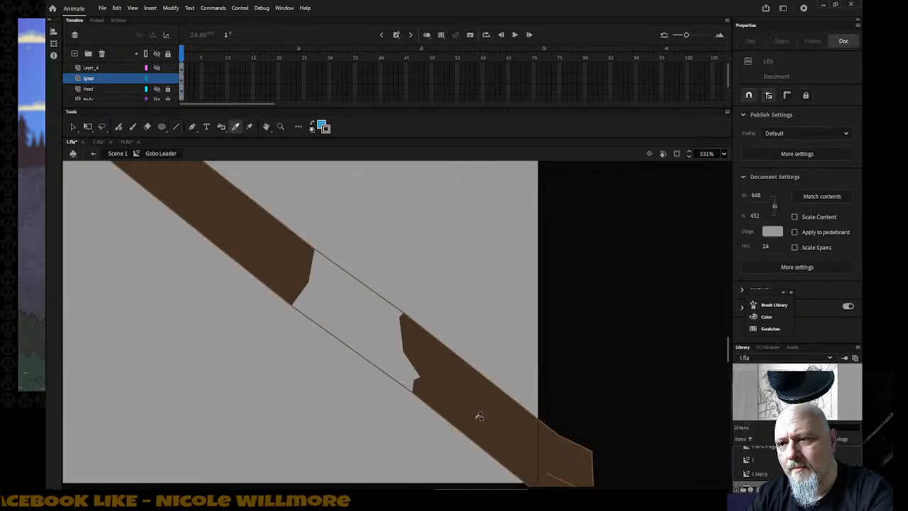
left_click(390, 368)
left_click_drag(445, 488, 406, 488)
scroll(358, 394, "up", 3)
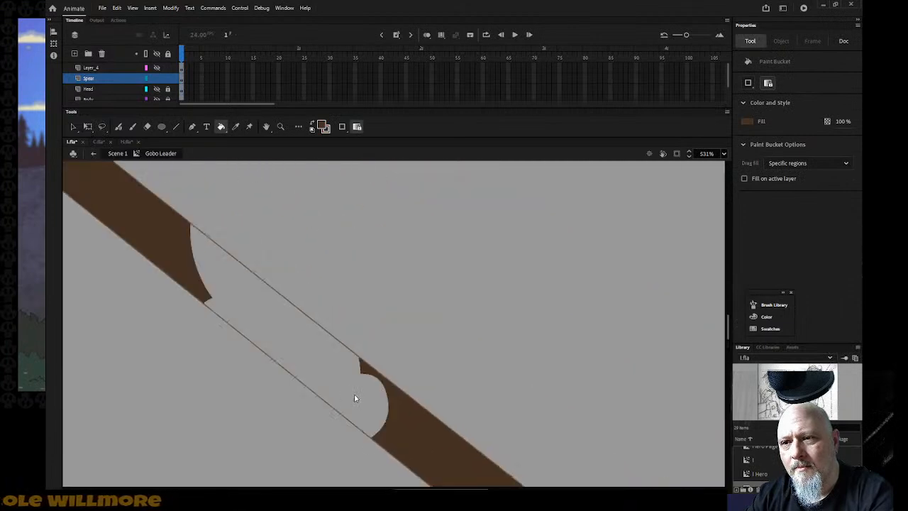
left_click(333, 389)
Make the hidden Layer_4, Head, Body and Layer_3 layers visible again around the whole spear
key("z")
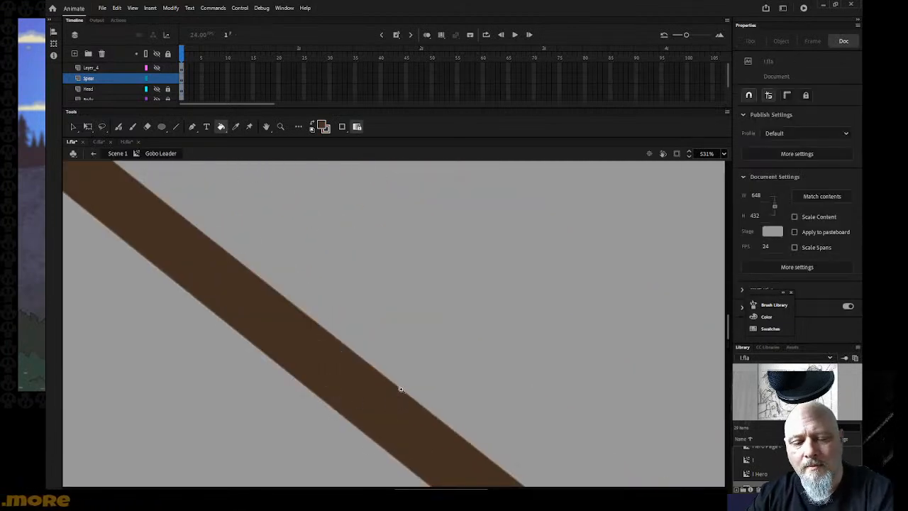
left_click(390, 404, "alt")
left_click(400, 388, "alt")
left_click(401, 388, "alt")
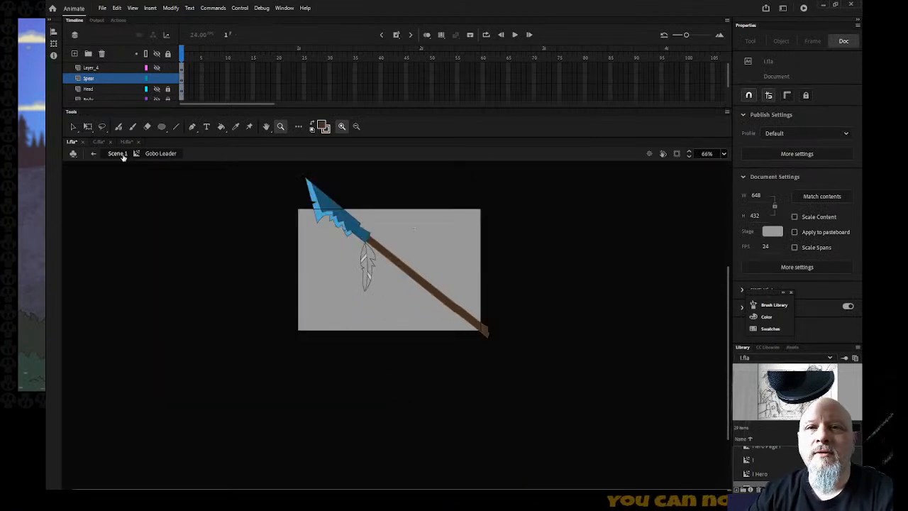
left_click(157, 67)
left_click(157, 88)
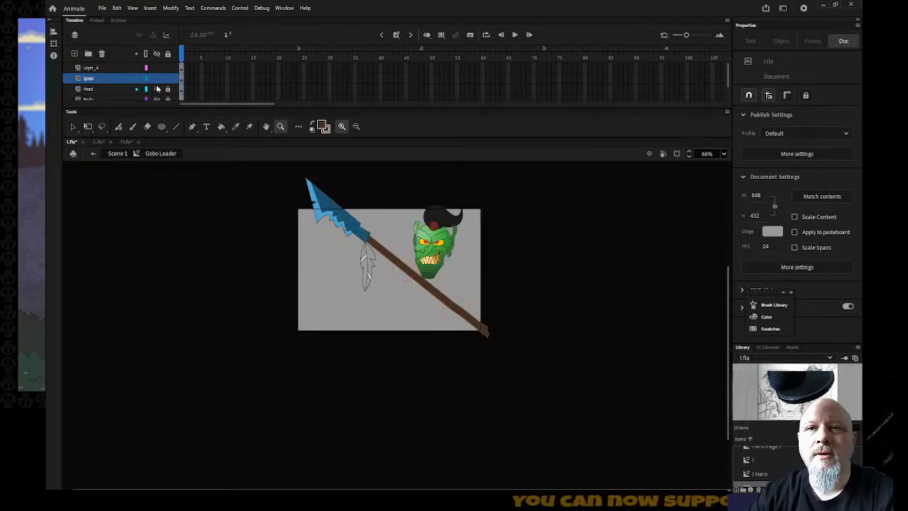
scroll(157, 89, "down", 1)
left_click(157, 89)
scroll(156, 89, "down", 1)
left_click(156, 89)
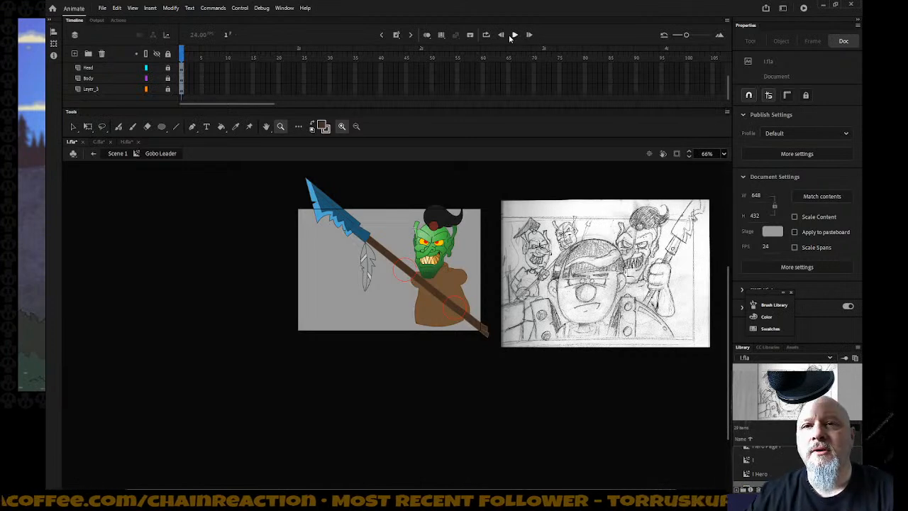
Delete the reference sketch layer, Layer_3, from inside the Gobo Leader symbol and return to Scene 1
left_click(112, 153)
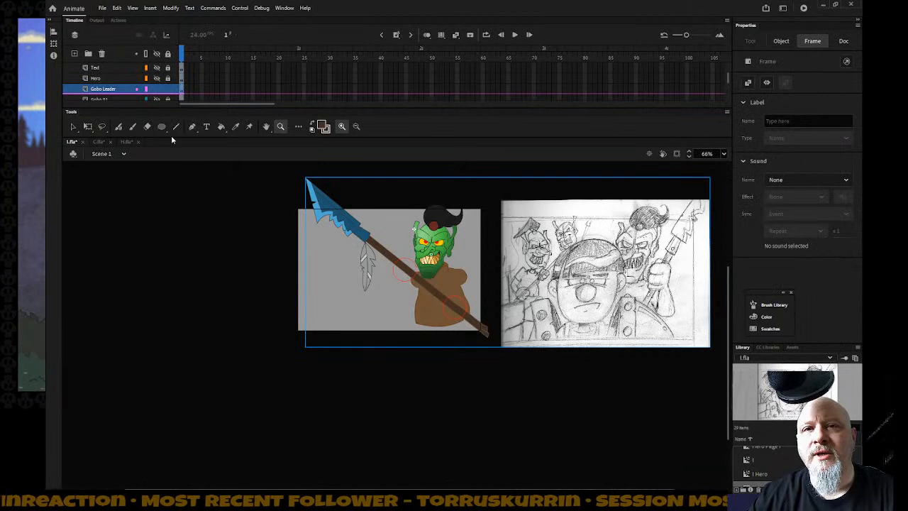
left_click(674, 278)
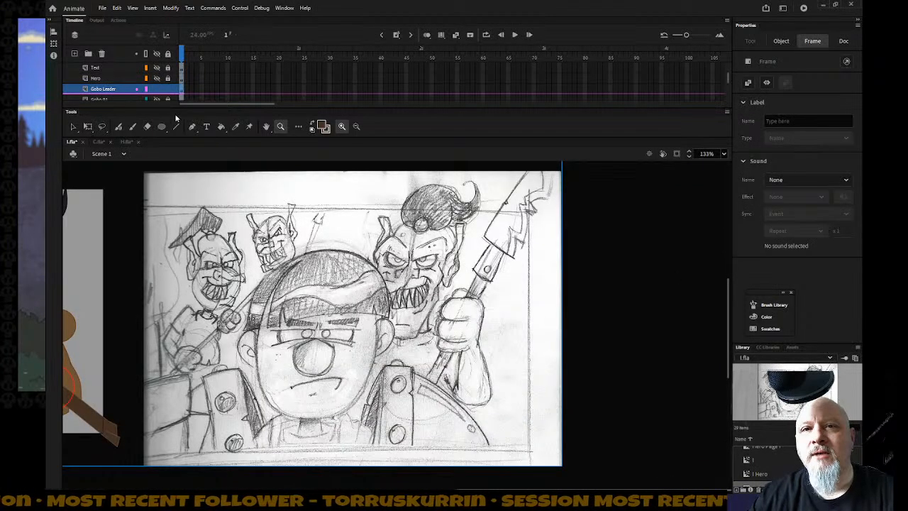
left_click(72, 126)
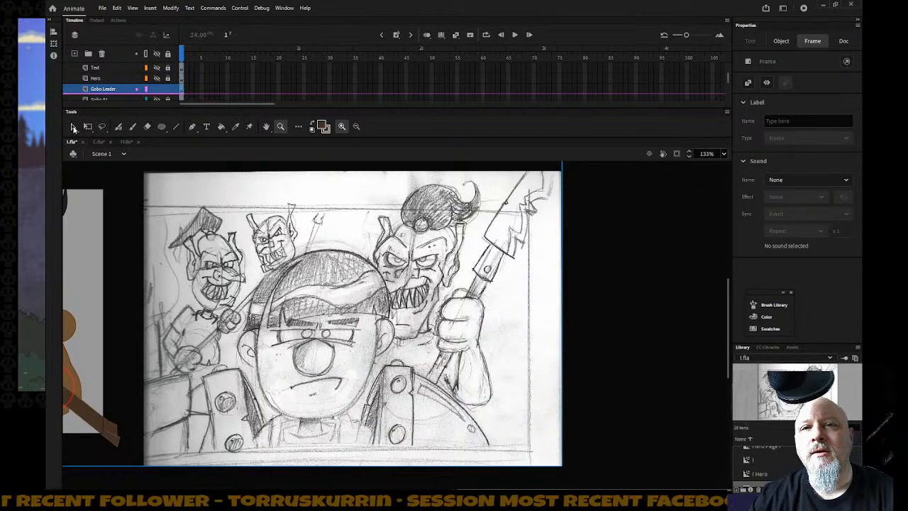
double_click(161, 217)
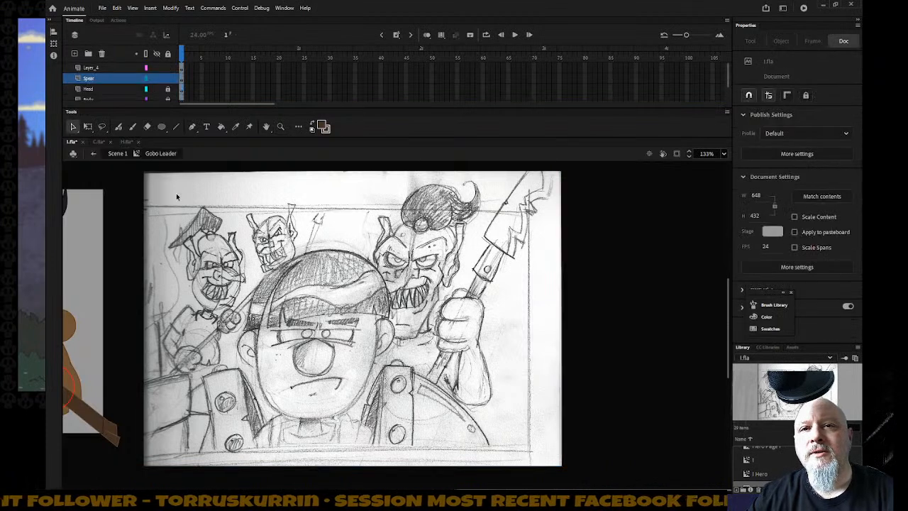
scroll(114, 92, "down", 2)
left_click(112, 89)
left_click(101, 53)
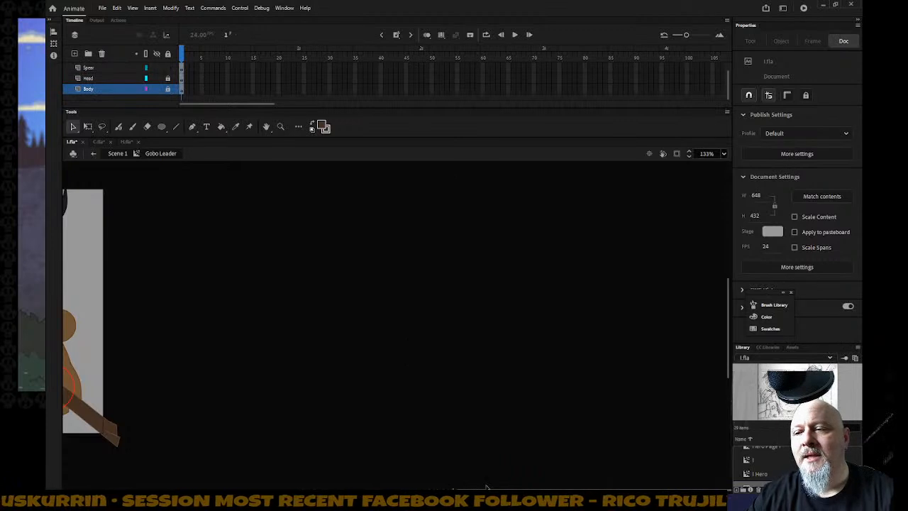
left_click_drag(592, 489, 427, 490)
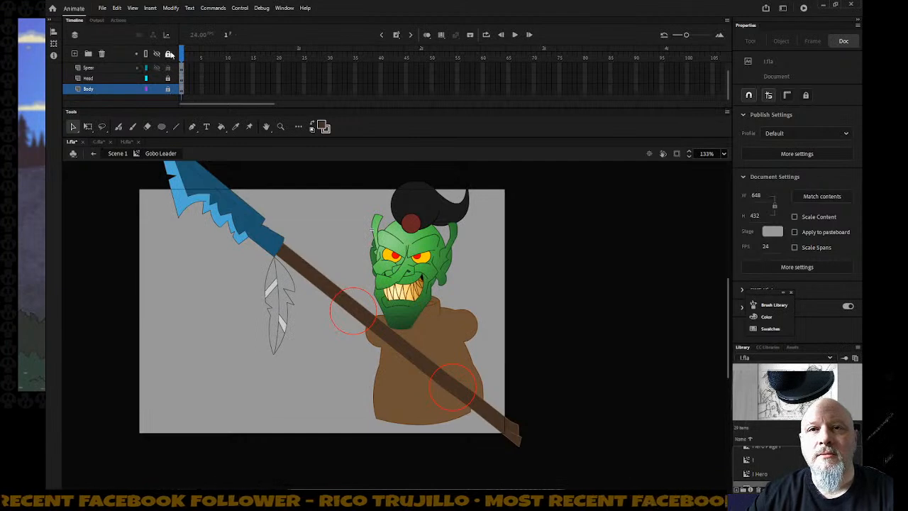
left_click(97, 152)
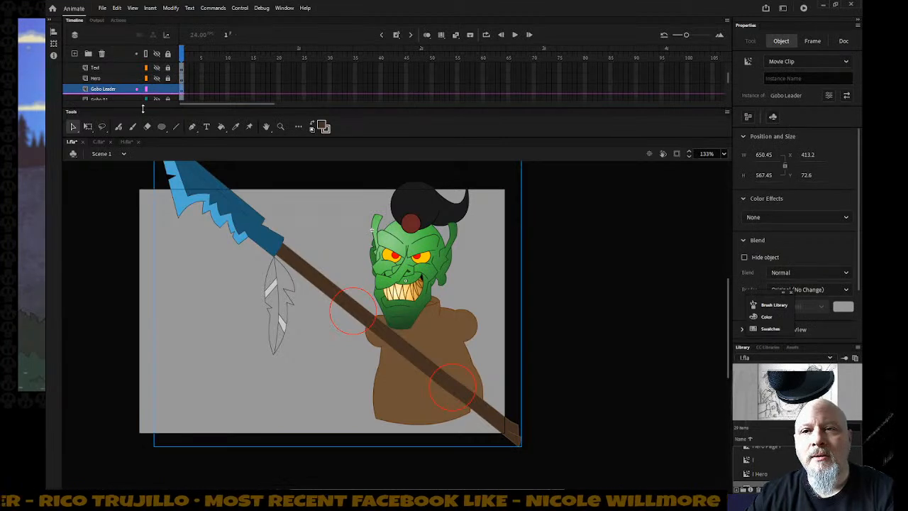
Show every Scene 1 layer except Template and lock all layers to preview the masked card artwork
left_click(157, 67)
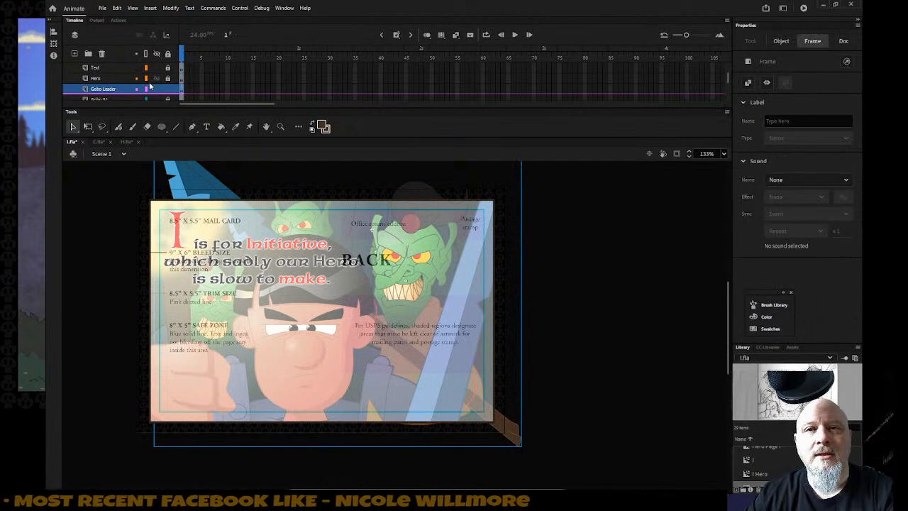
scroll(149, 87, "up", 3)
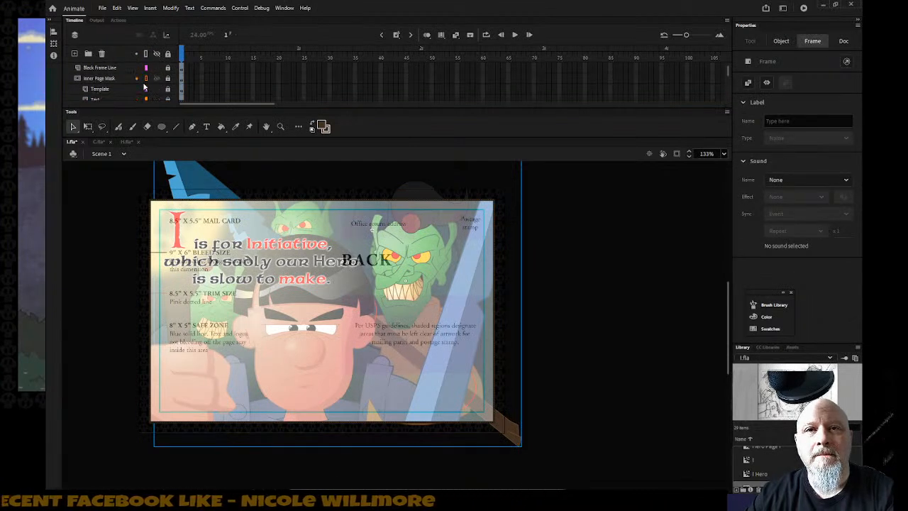
left_click(157, 89)
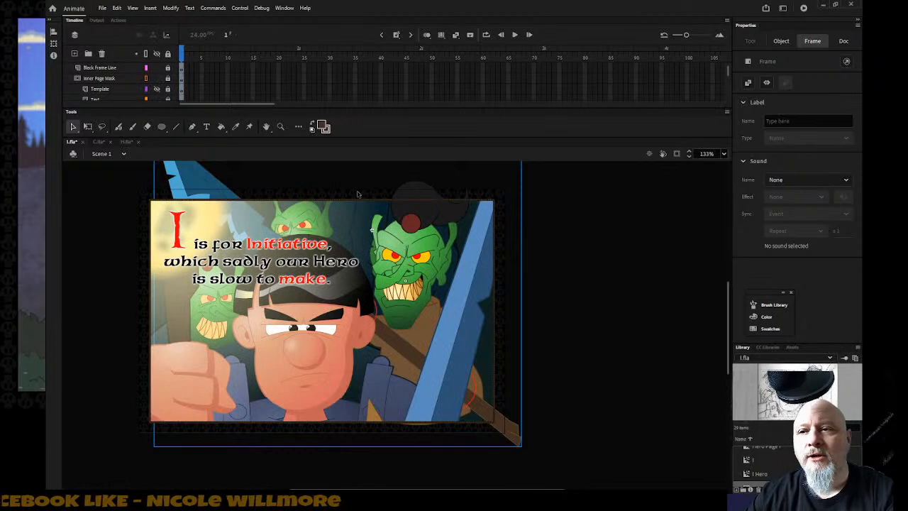
left_click(168, 54)
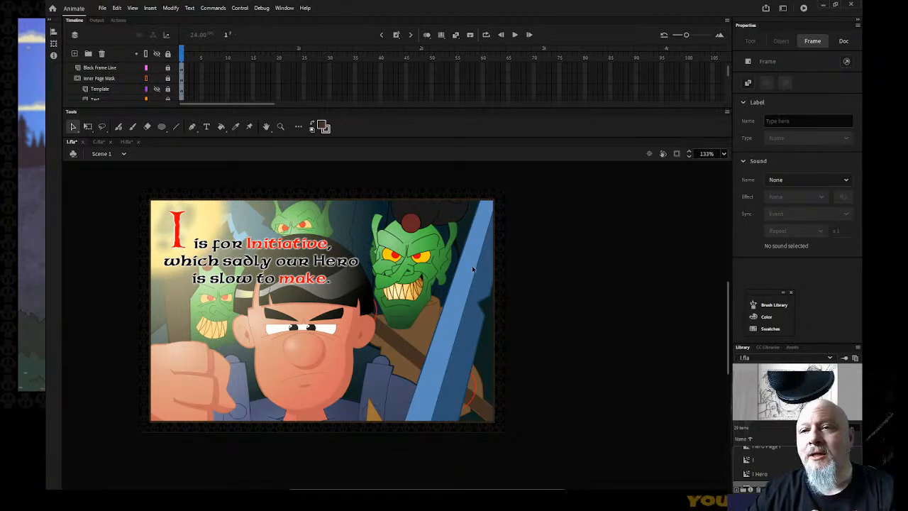
scroll(368, 259, "up", 3)
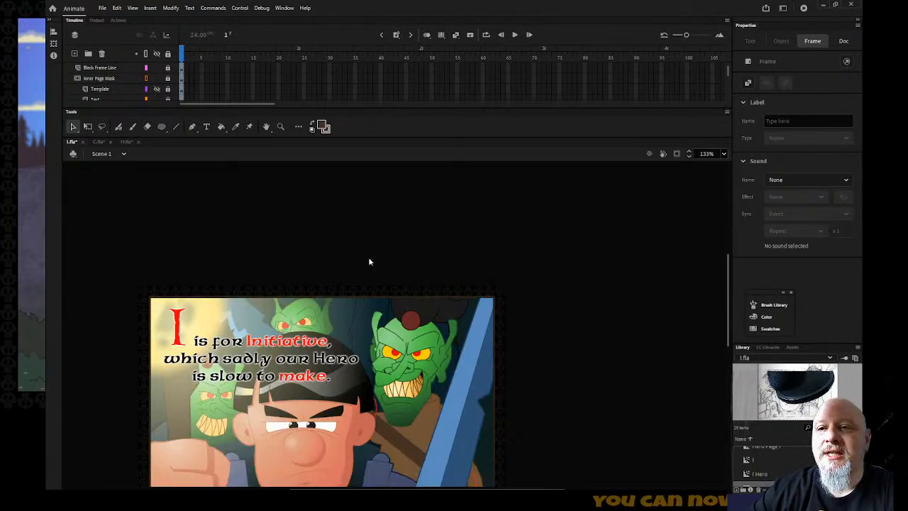
scroll(368, 263, "down", 3)
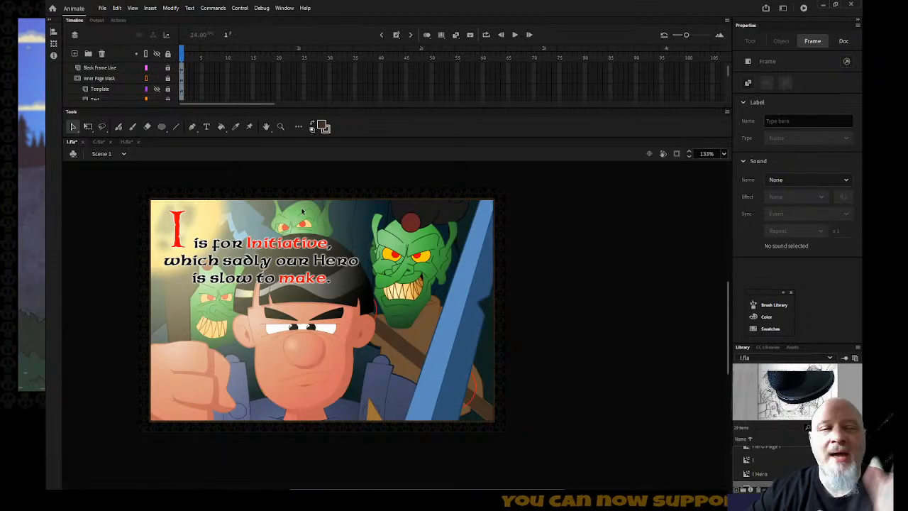
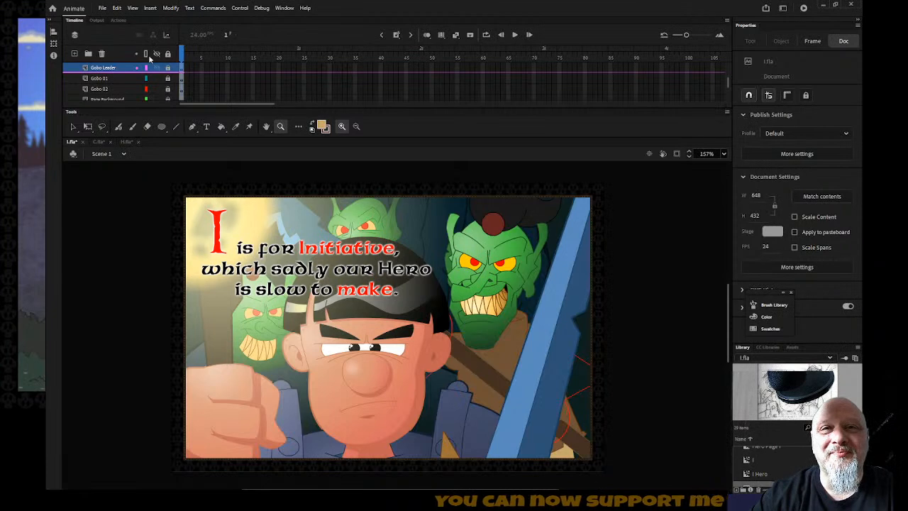
Unlock the layers, hide everything except Gobo Leader, and open the Gobo Leader symbol for editing
left_click(168, 55)
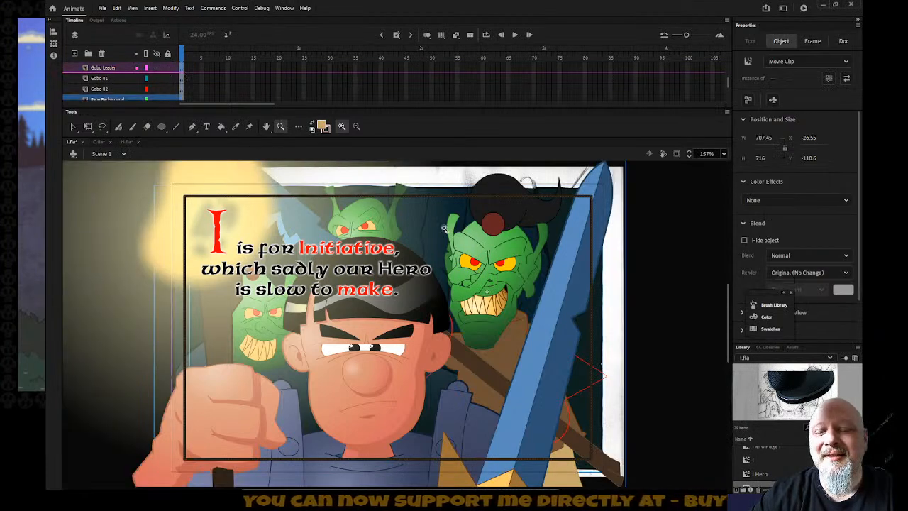
key("v")
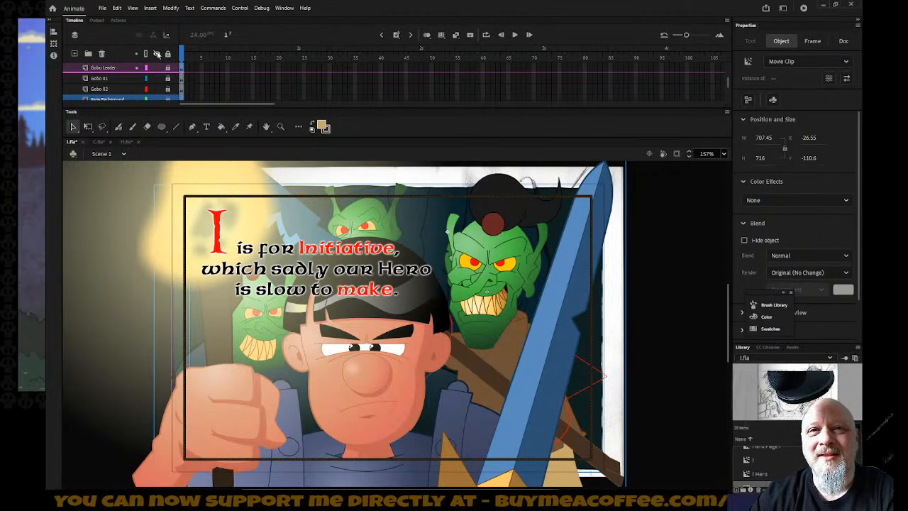
left_click(157, 54)
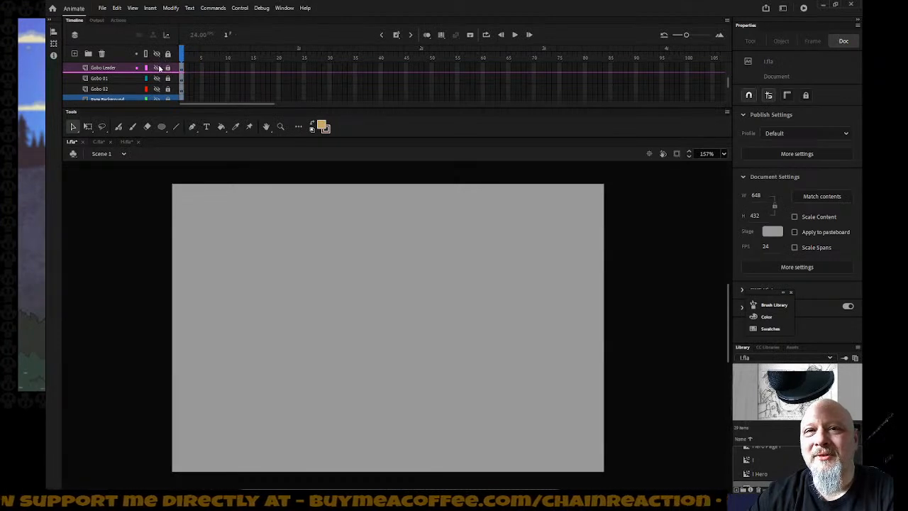
left_click(157, 67)
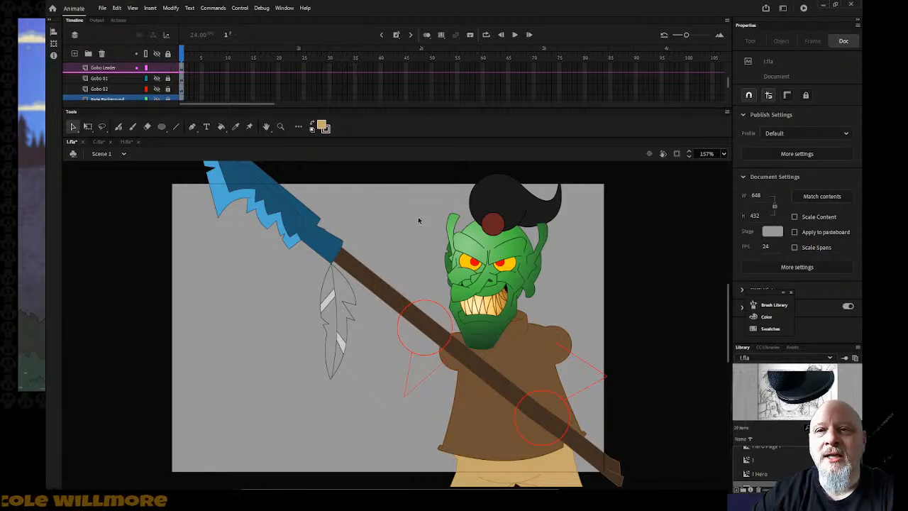
double_click(474, 258)
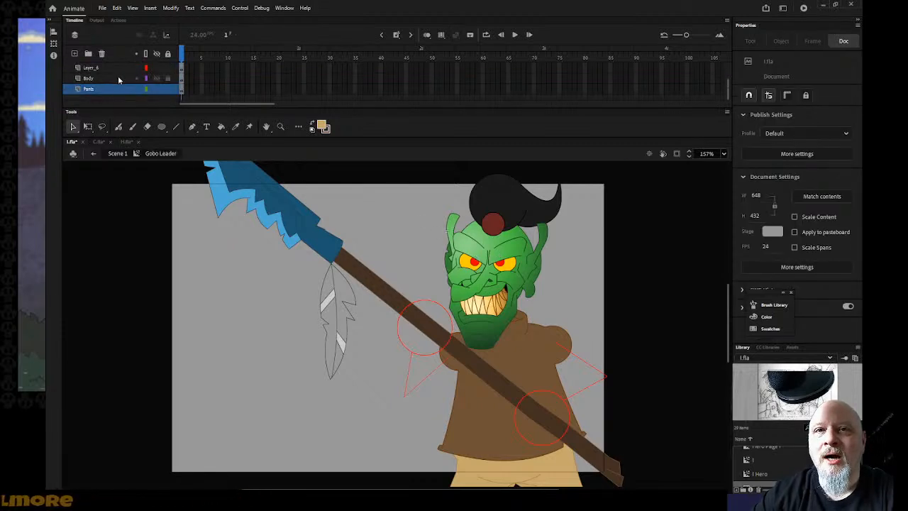
left_click(118, 66)
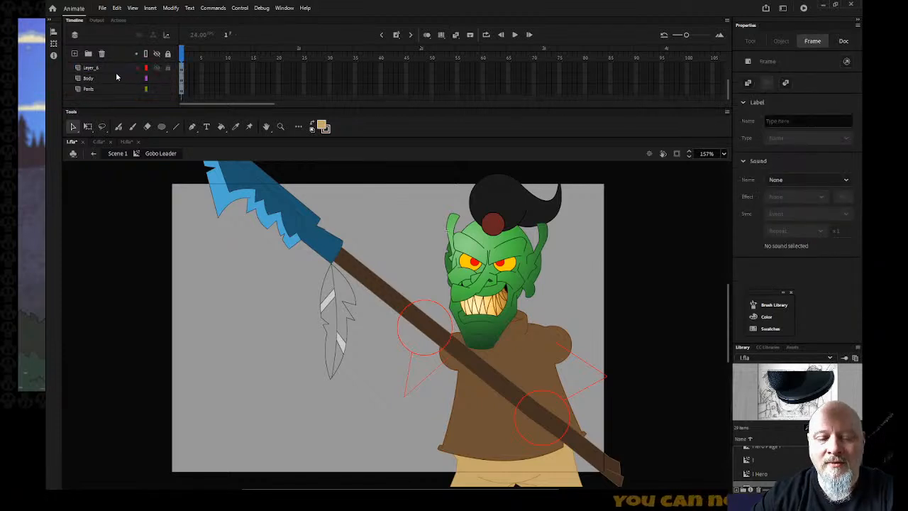
left_click(117, 88, "shift")
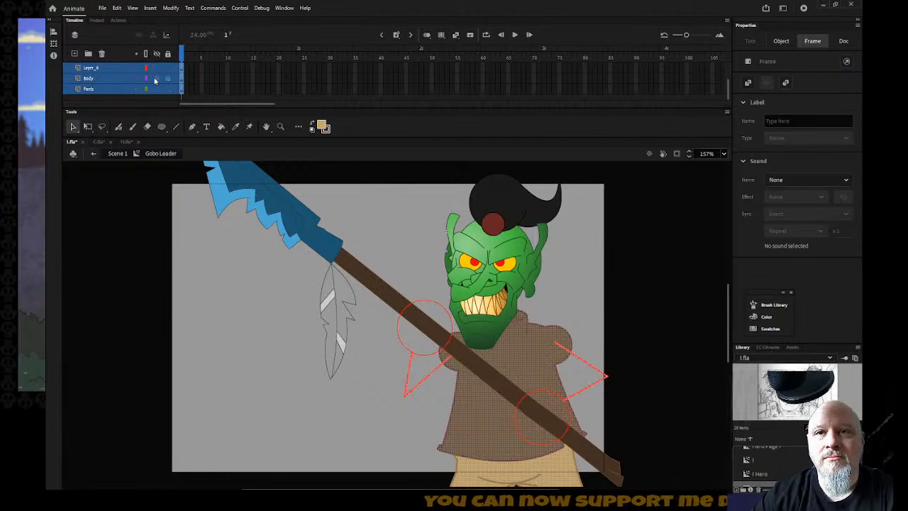
left_click(168, 54)
left_click(168, 54)
left_click(124, 91)
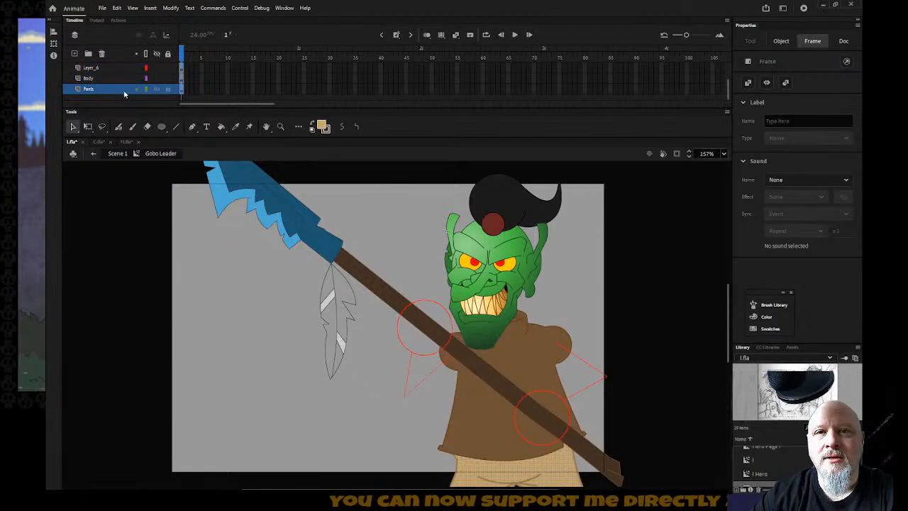
Select the artwork on every Gobo Leader layer except Head and nudge it slightly lower under the head
scroll(121, 93, "up", 2)
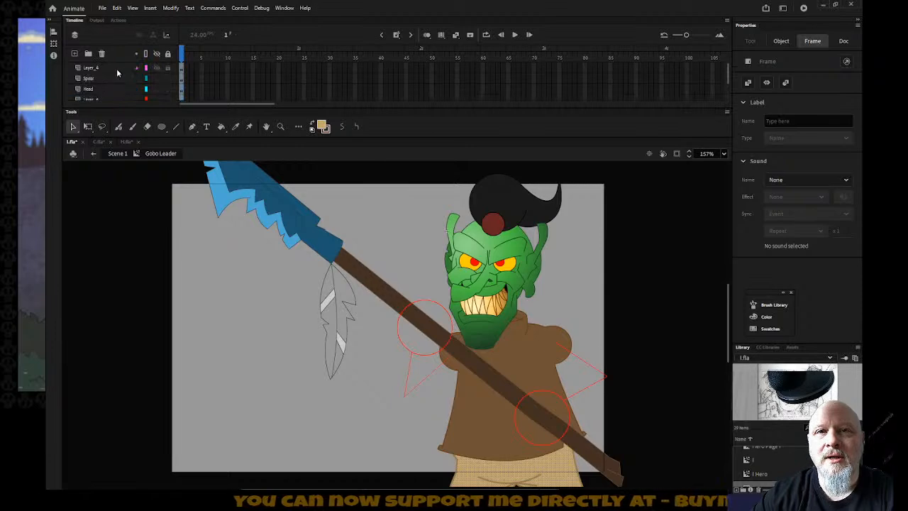
left_click(117, 68)
left_click(110, 90, "shift")
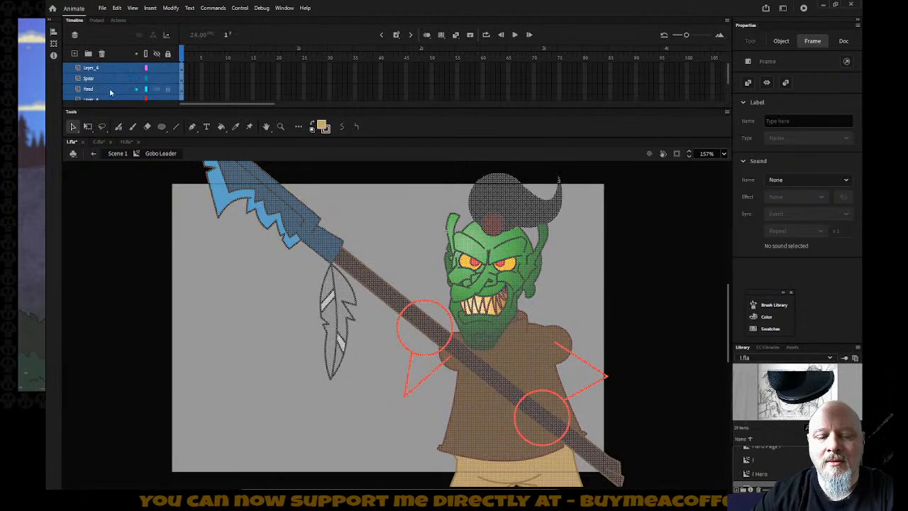
left_click(110, 92, "ctrl")
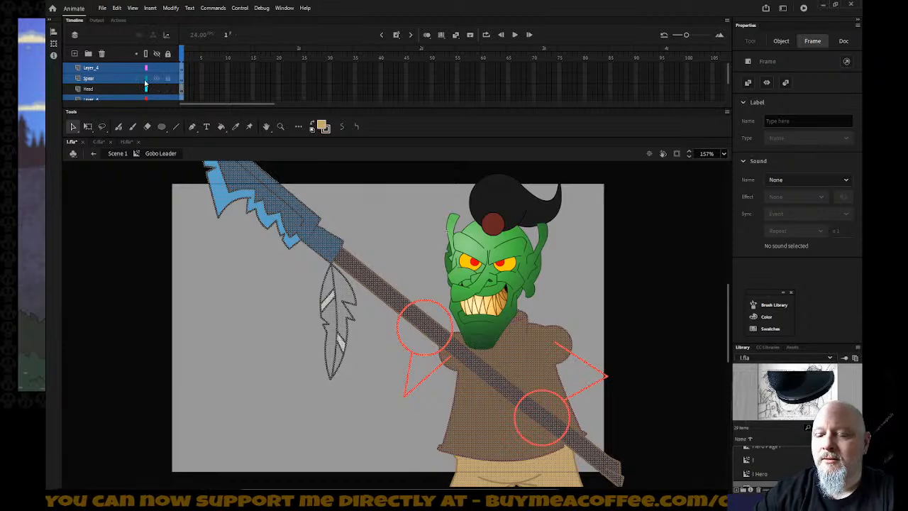
key("Left")
key("Left")
key("Left")
key("Right")
key("Right")
key("Right")
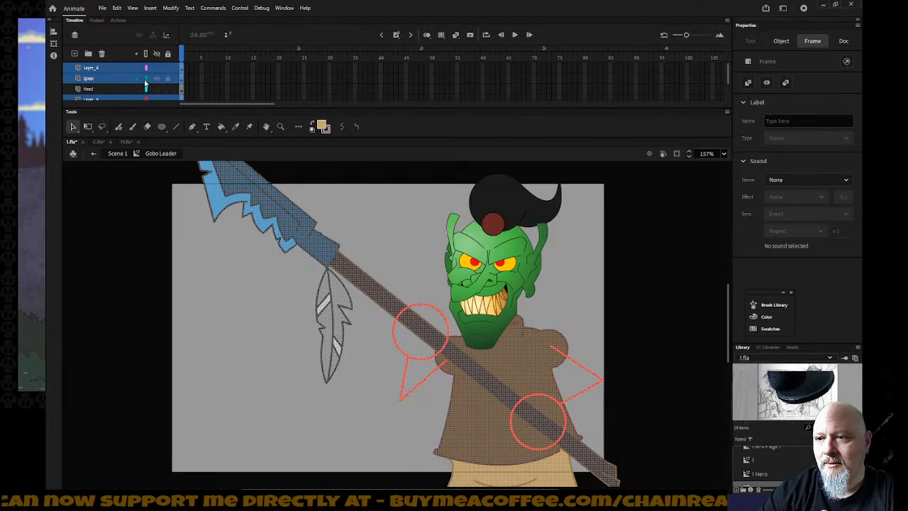
key("Down")
key("Down")
key("Down")
key("Down")
key("Down")
key("Down")
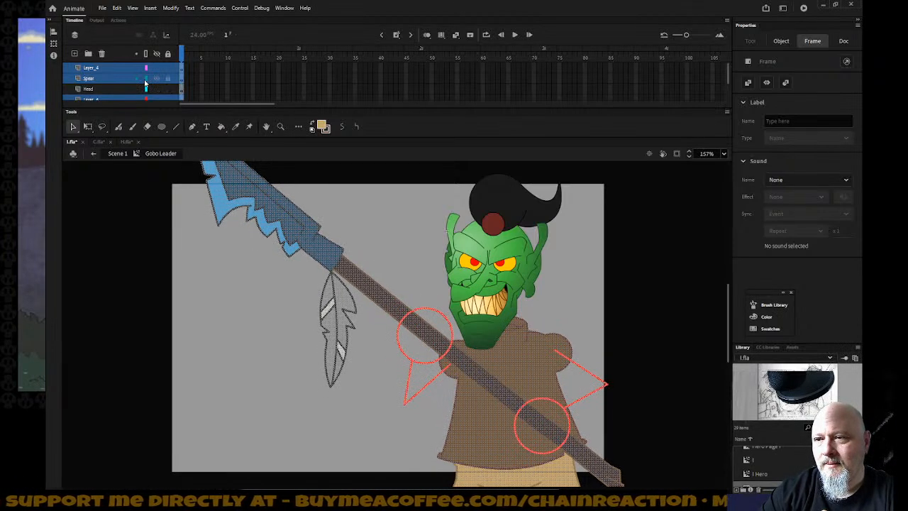
key("Up")
key("Up")
key("Up")
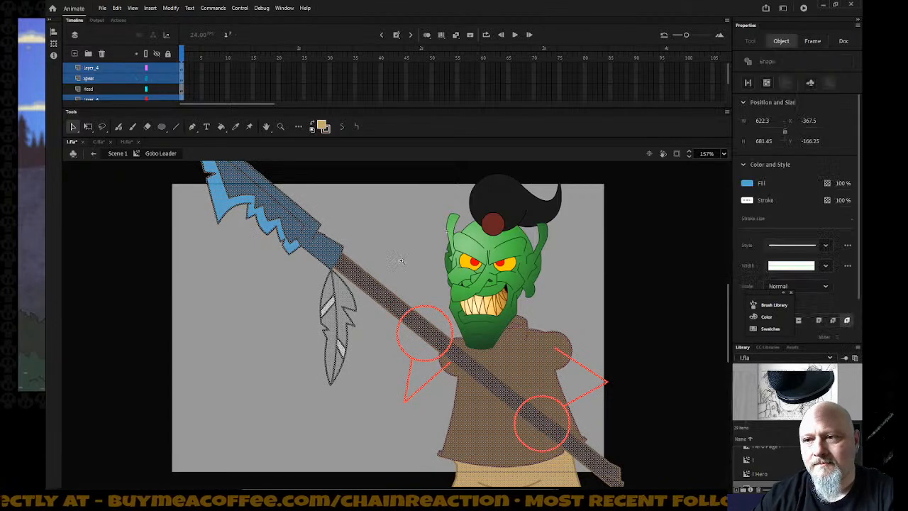
Rotate the selected spear and body artwork slightly counterclockwise and nudge it to X -385.45, Y -143.9
key("q")
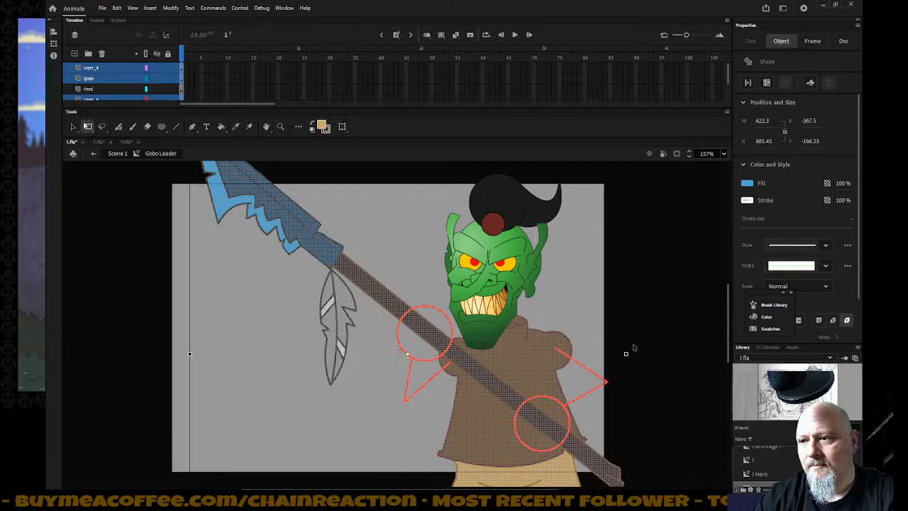
scroll(647, 290, "up", 3)
left_click_drag(637, 218, 610, 201)
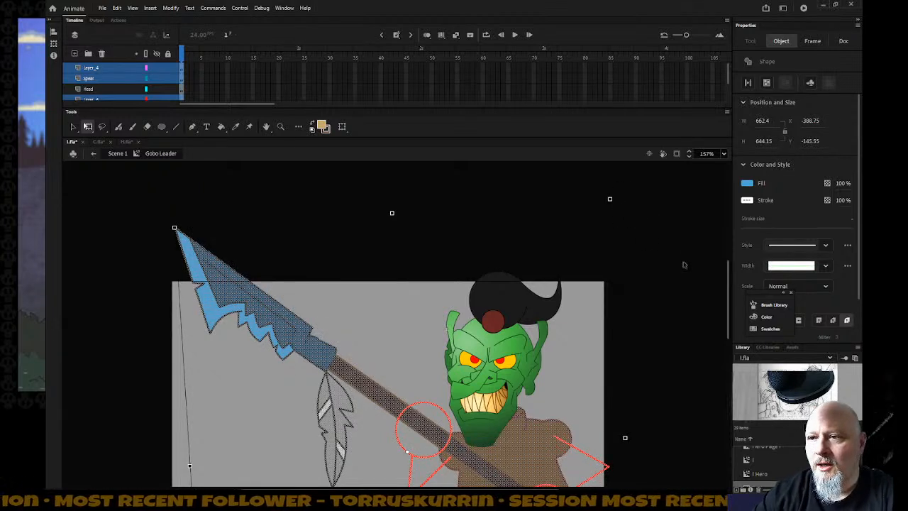
scroll(683, 264, "down", 3)
key("Down")
key("Down")
key("Down")
key("Down")
key("Right")
key("Right")
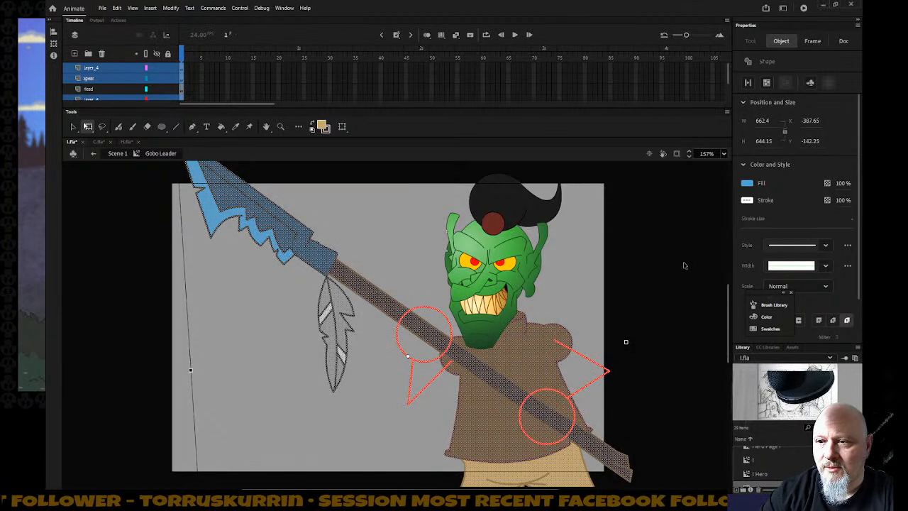
key("Right")
key("Right")
key("Right")
key("Up")
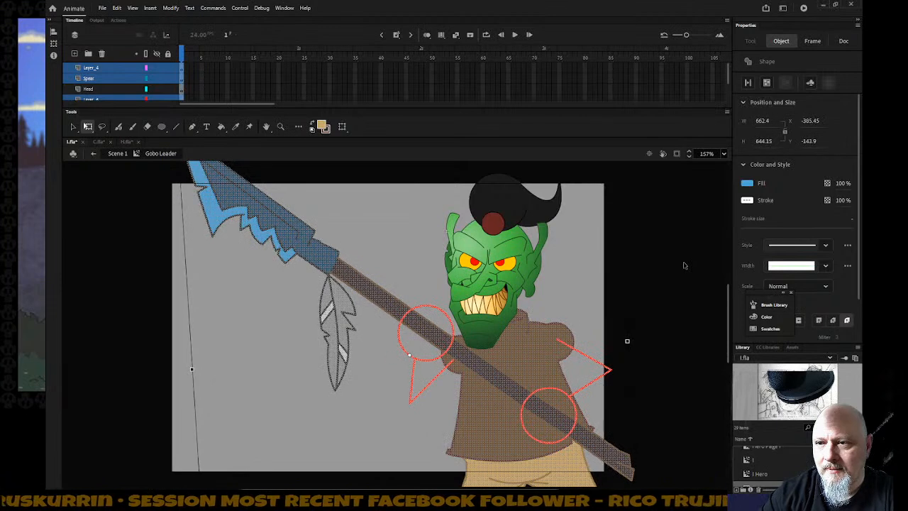
Fine-tune the placement of the rotated spear and body under the head to X -384.9, Y -144.45
key("Left")
key("Left")
key("Right")
key("Right")
key("Right")
key("Right")
key("Right")
key("Right")
key("Right")
key("Right")
key("Right")
key("Right")
key("Right")
key("Right")
key("Right")
key("Right")
key("Right")
key("Right")
key("Right")
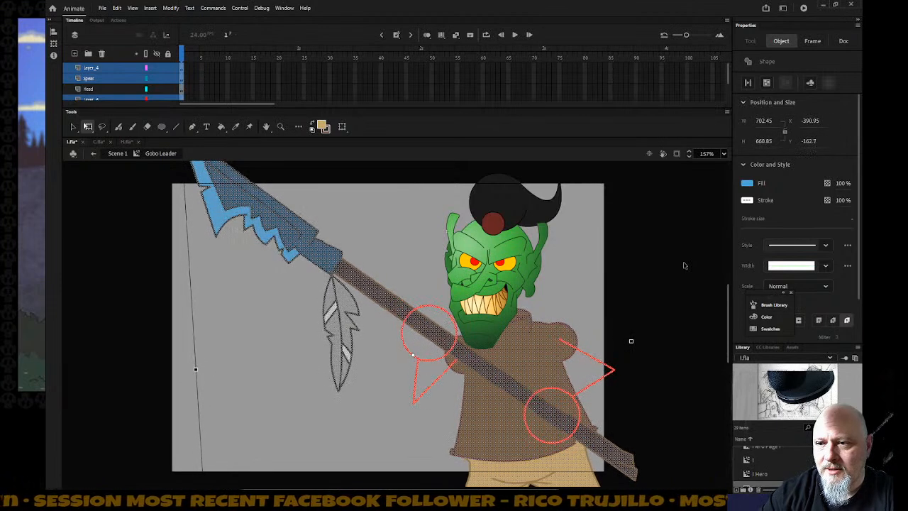
key("Left")
key("Left")
key("Left")
key("Left")
key("Left")
key("Left")
key("Left")
key("Left")
key("Left")
key("Left")
key("Left")
key("Left")
key("Left")
key("Left")
key("Left")
key("Left")
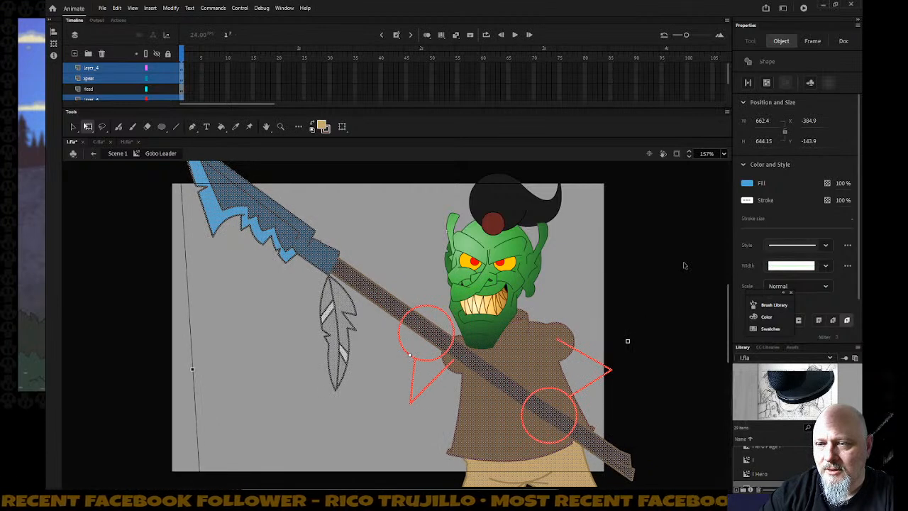
key("Up")
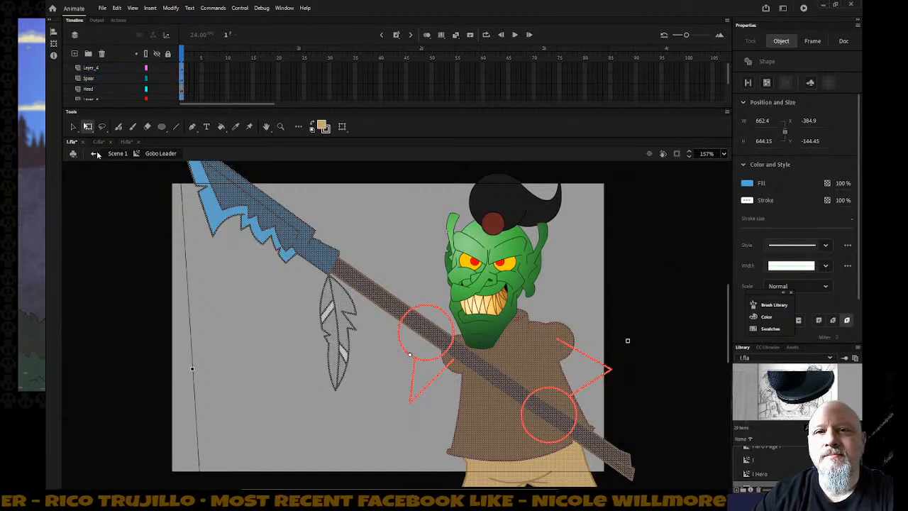
Lock all layers inside the Gobo Leader symbol and return to Scene 1
left_click(167, 54)
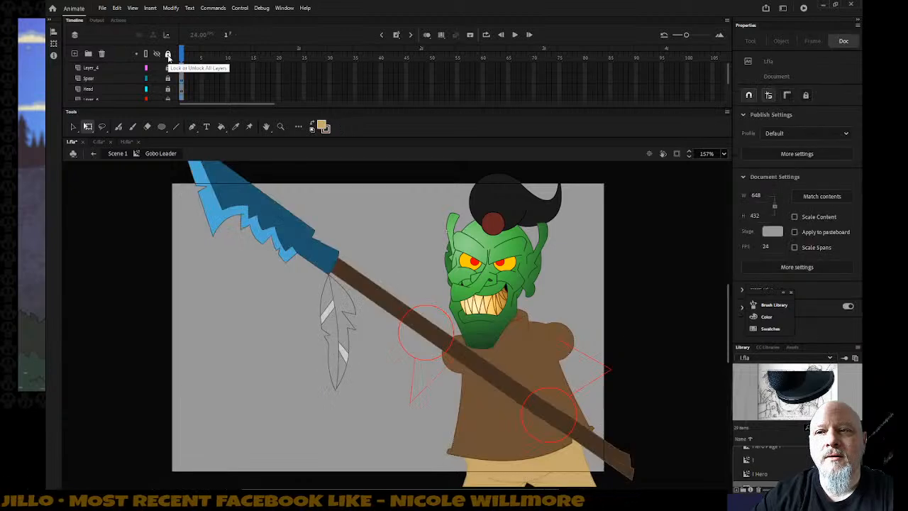
left_click(92, 153)
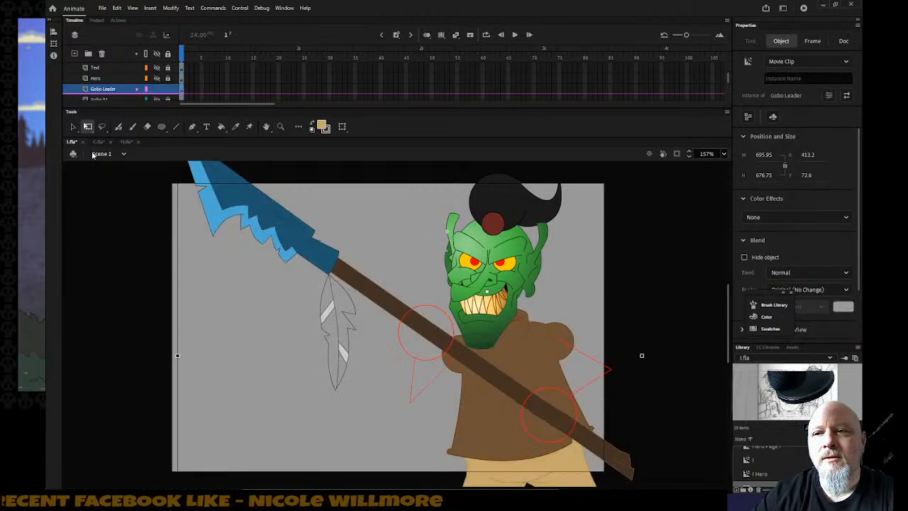
Make all Scene 1 layers visible except Template and lock them to check the leader's new pose in the masked card
left_click(156, 54)
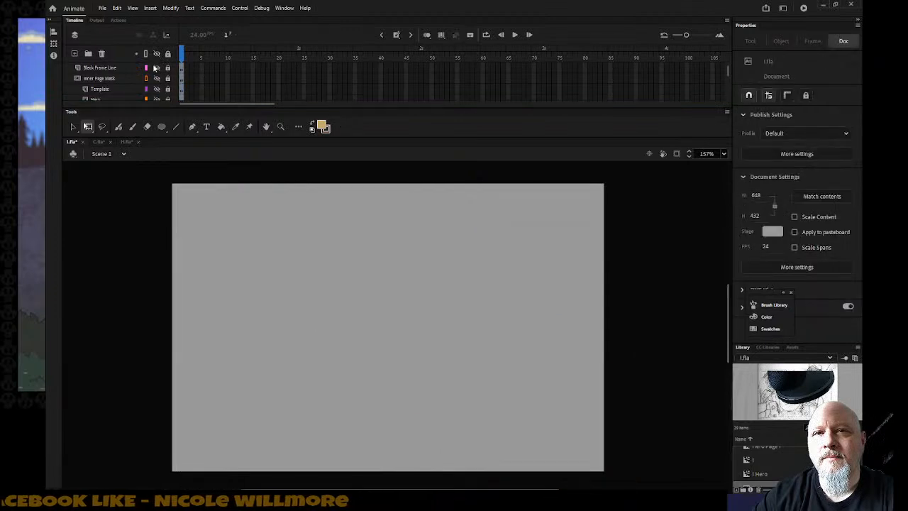
left_click(157, 89)
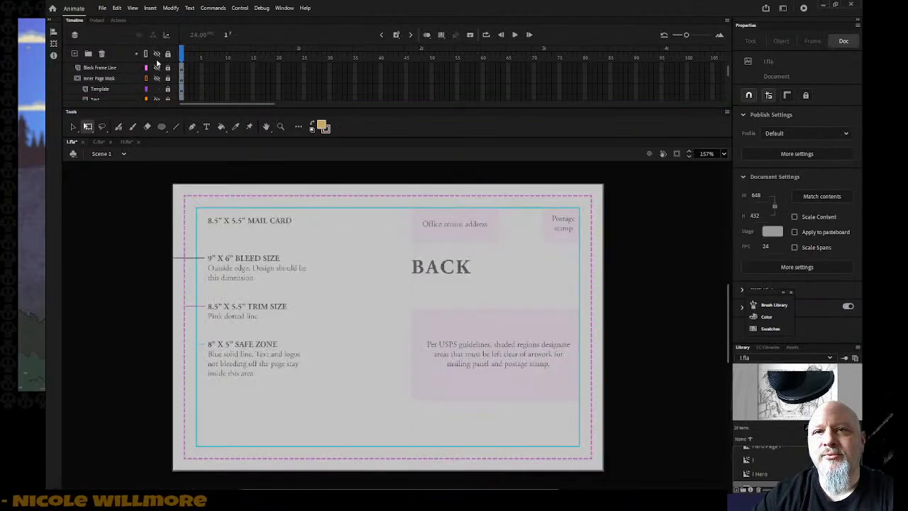
left_click(157, 54)
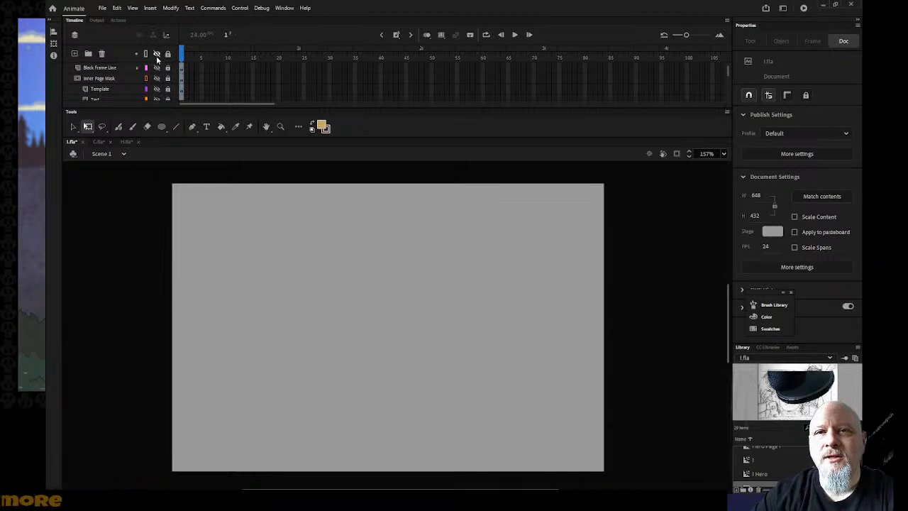
left_click(156, 54)
left_click(156, 88)
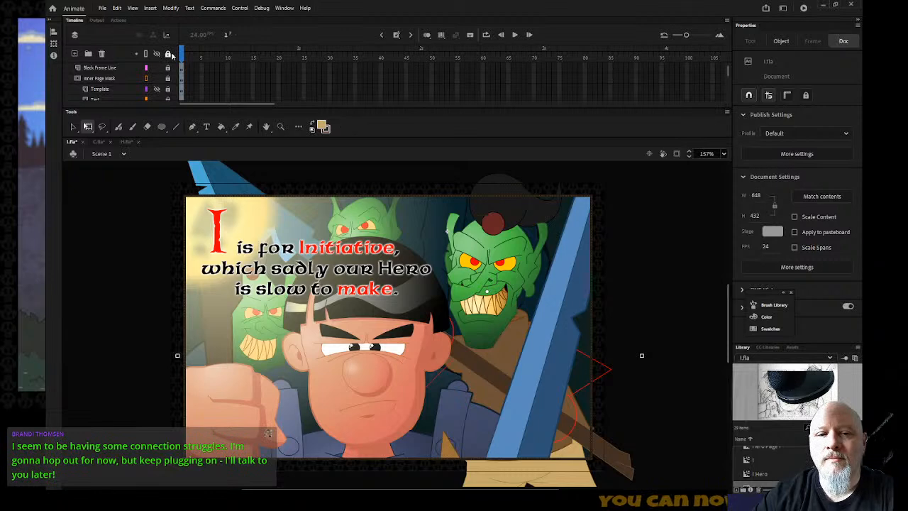
left_click(168, 54)
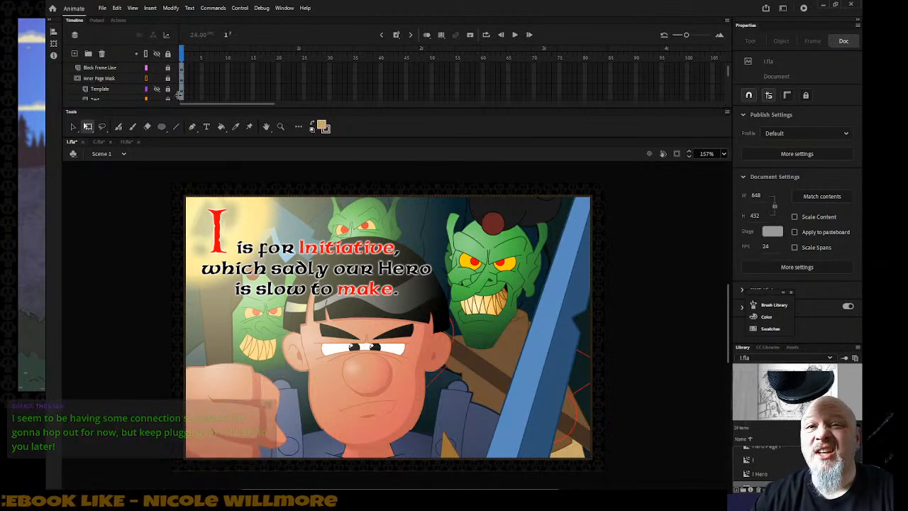
Unlock the Gobo Leader layer in Scene 1 and open the leader symbol for editing in place
scroll(160, 73, "down", 1)
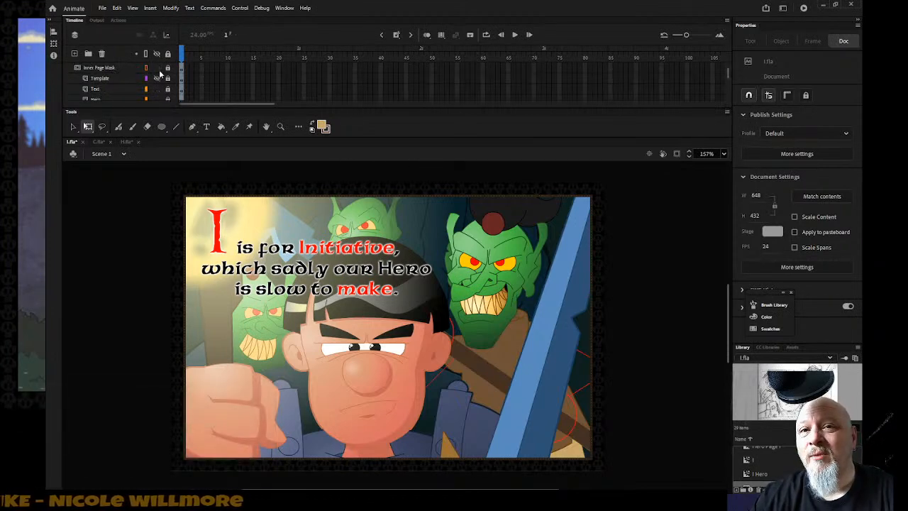
scroll(160, 73, "down", 1)
scroll(168, 91, "down", 1)
left_click(168, 89)
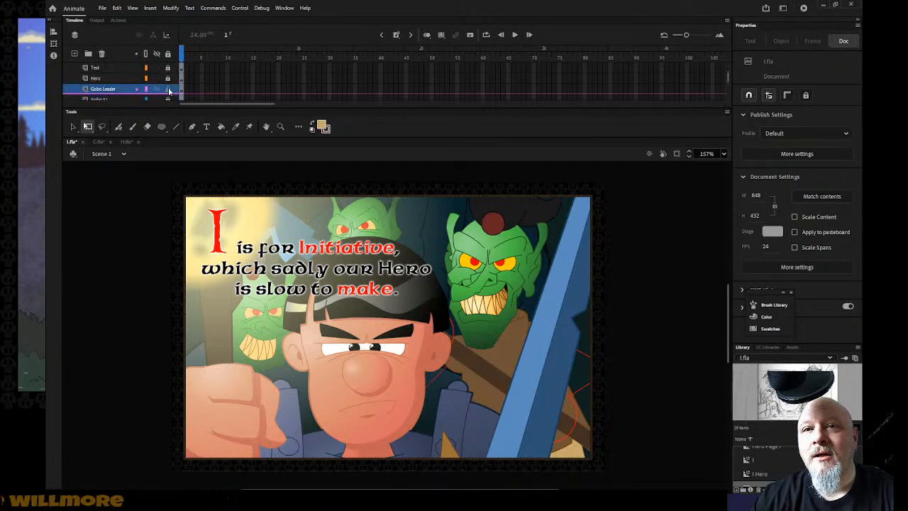
left_click(73, 126)
double_click(462, 256)
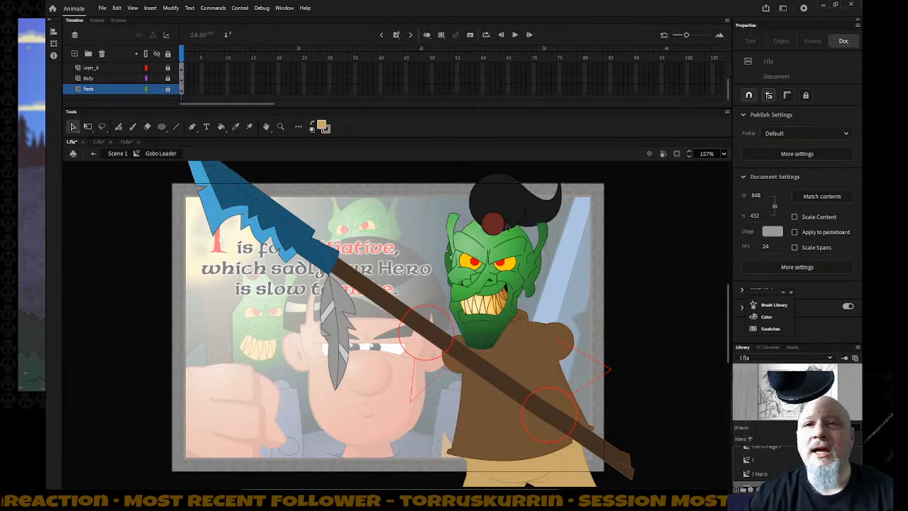
Unlock Layer_4, which holds the two red hand circles, and rename it Hands
scroll(140, 78, "up", 2)
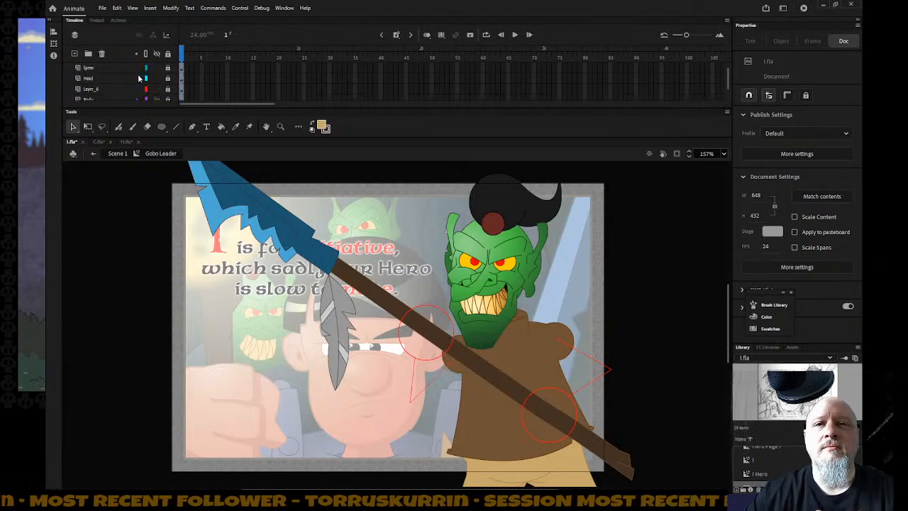
scroll(141, 82, "up", 1)
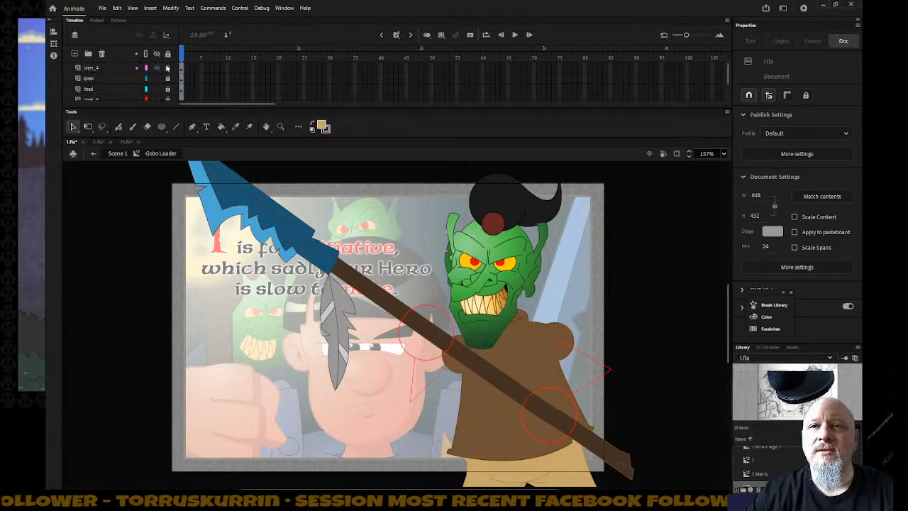
left_click(118, 66)
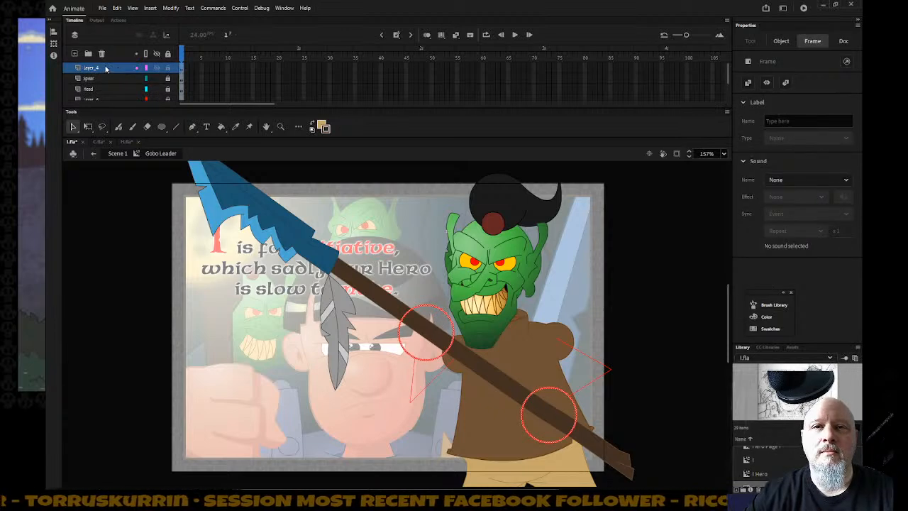
double_click(105, 67)
type("Hands")
key("Return")
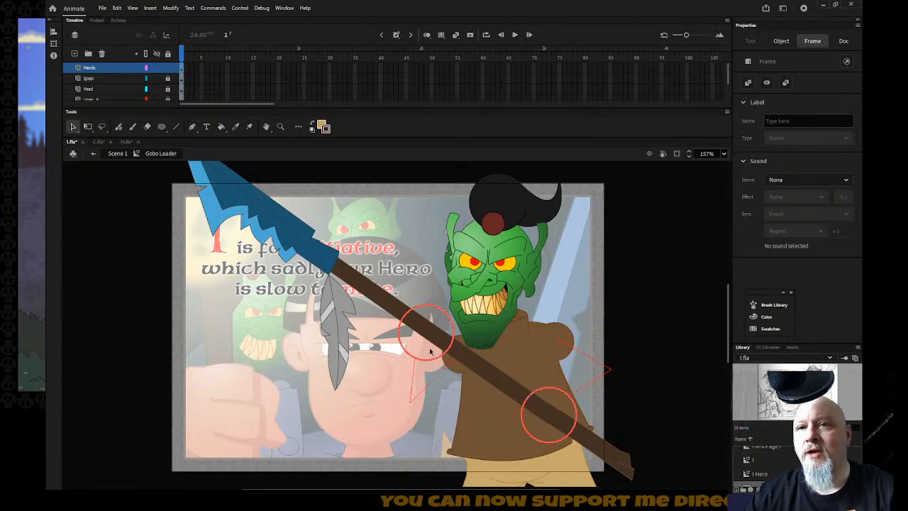
left_click(325, 129)
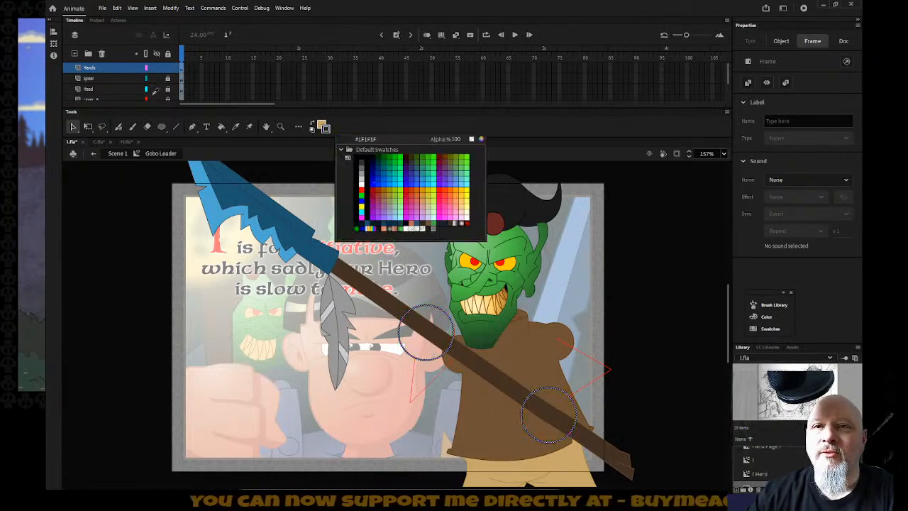
left_click(182, 89)
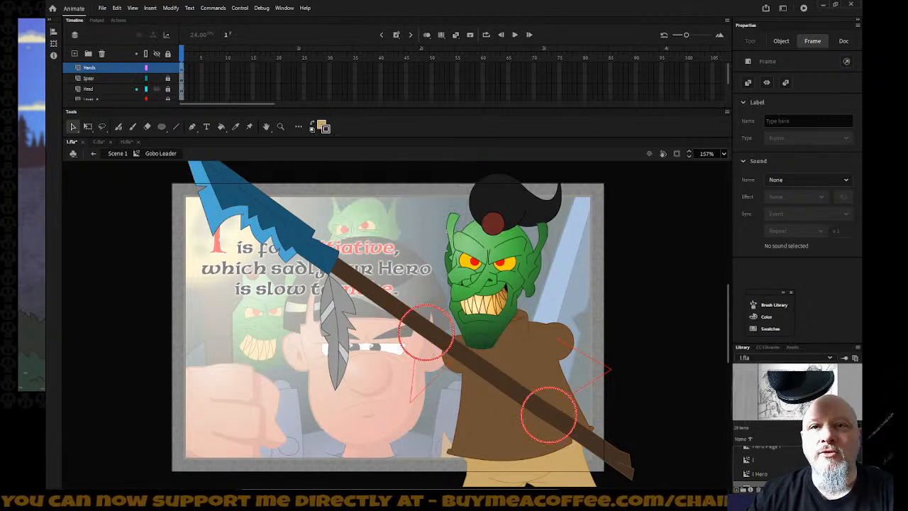
left_click(113, 105)
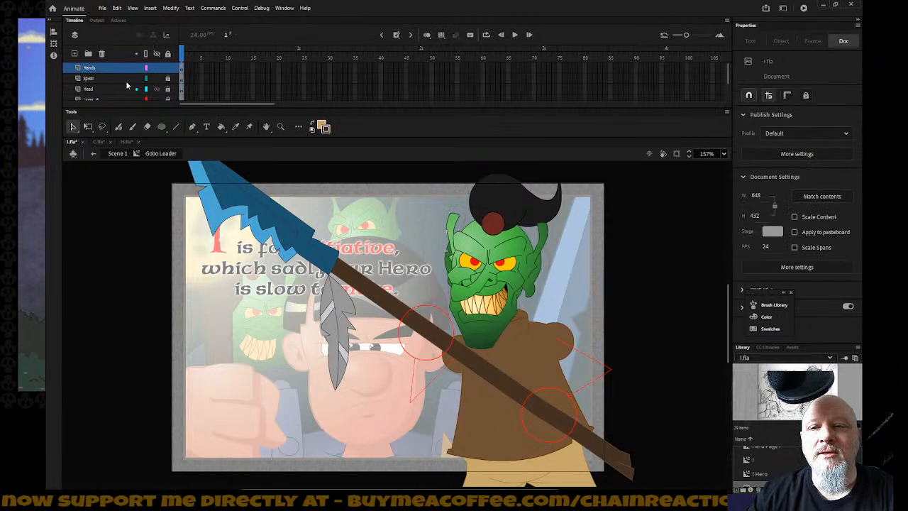
Insert a new layer above the locked Hands layer and set the stroke color to blue for sketching on it
right_click(113, 69)
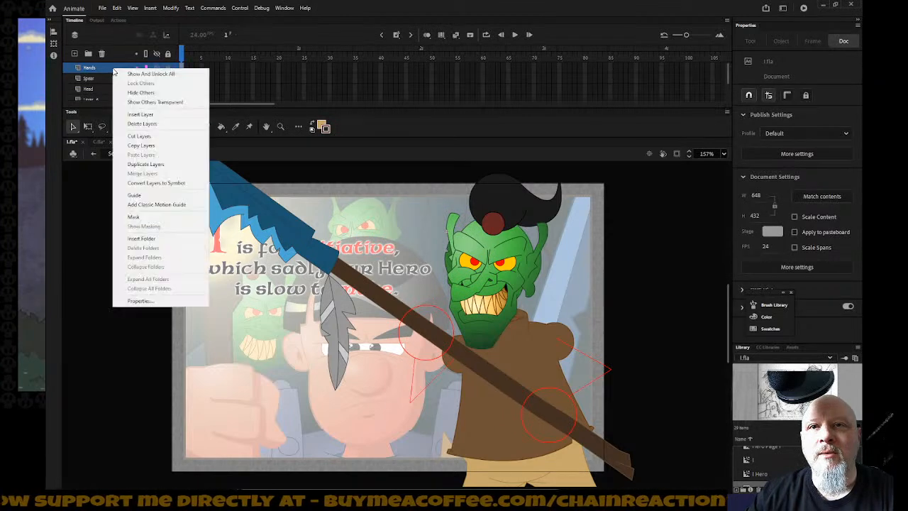
left_click(140, 114)
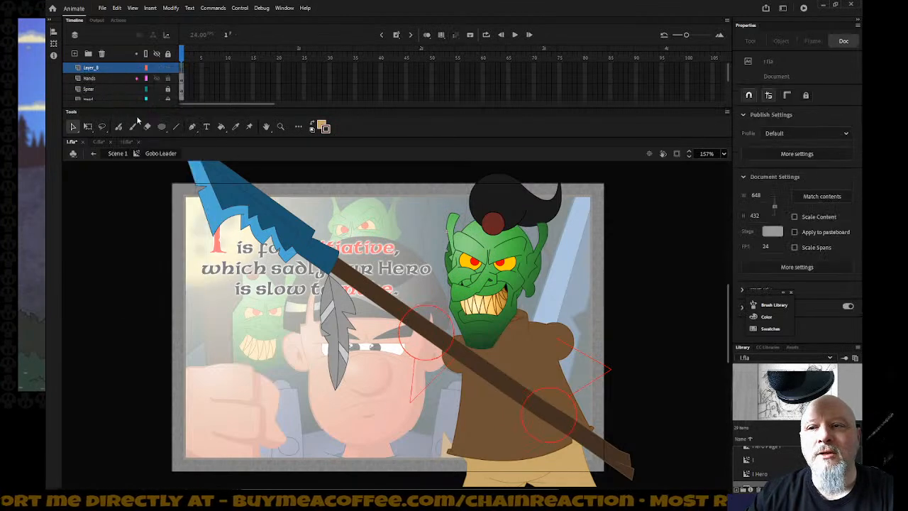
left_click(325, 128)
left_click(377, 181)
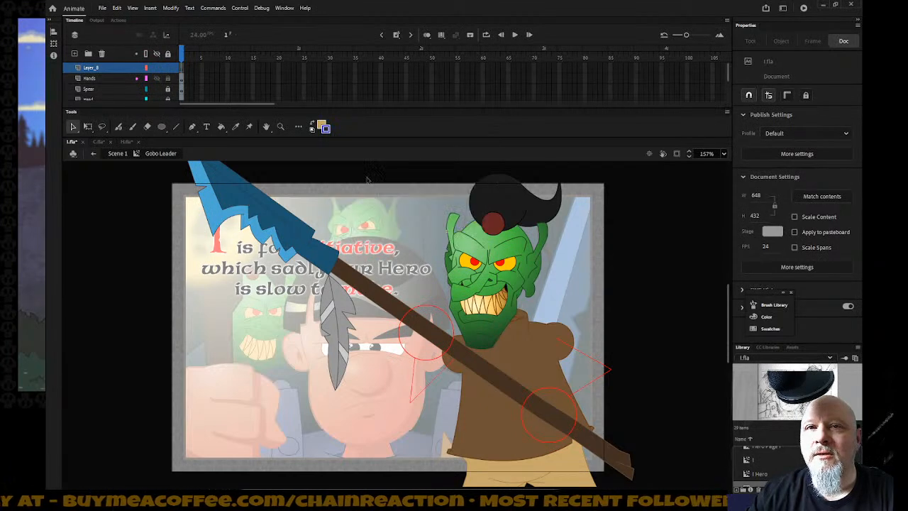
left_click(168, 78)
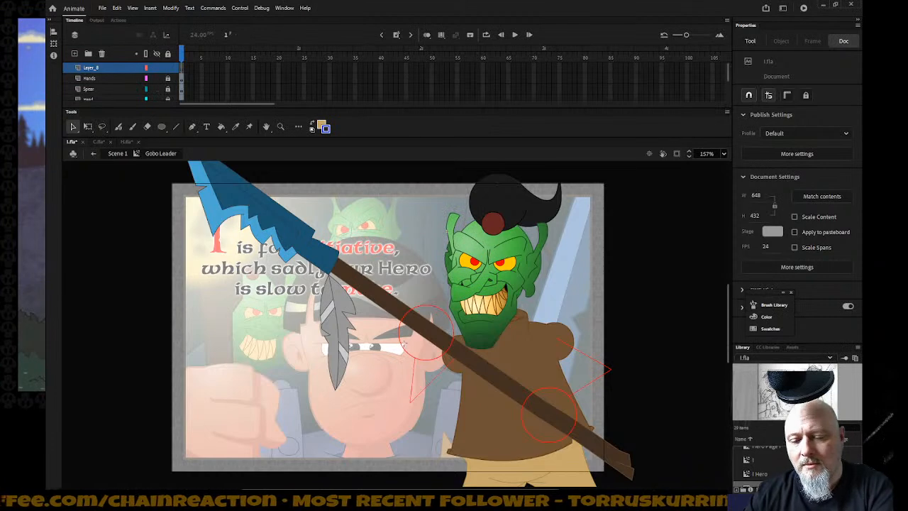
Sketch an angular hand block inside the upper red circle and a tapered four-sided shape below it, bowing its lower edge outward
key("n")
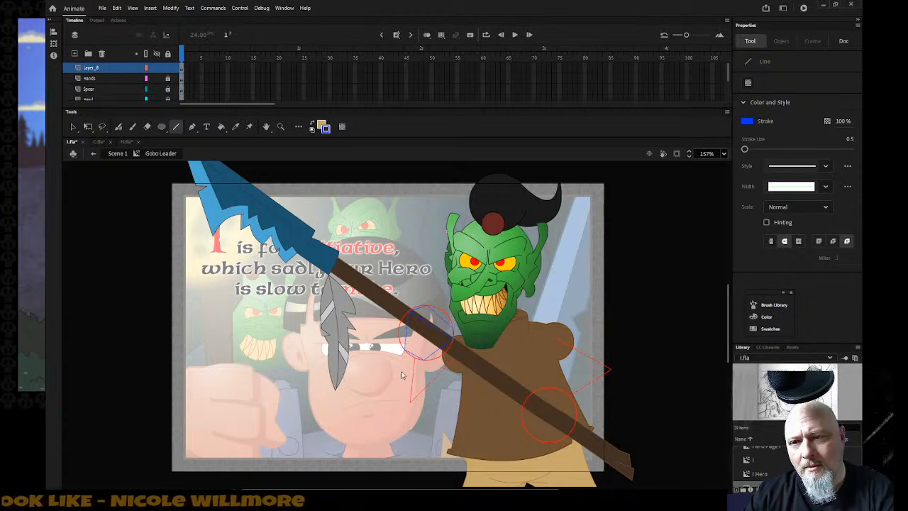
left_click_drag(403, 358, 395, 384)
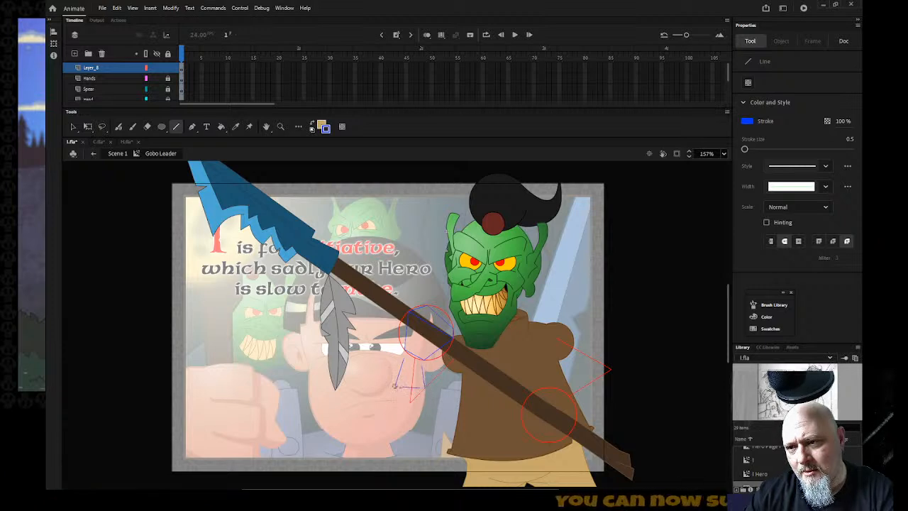
key("v")
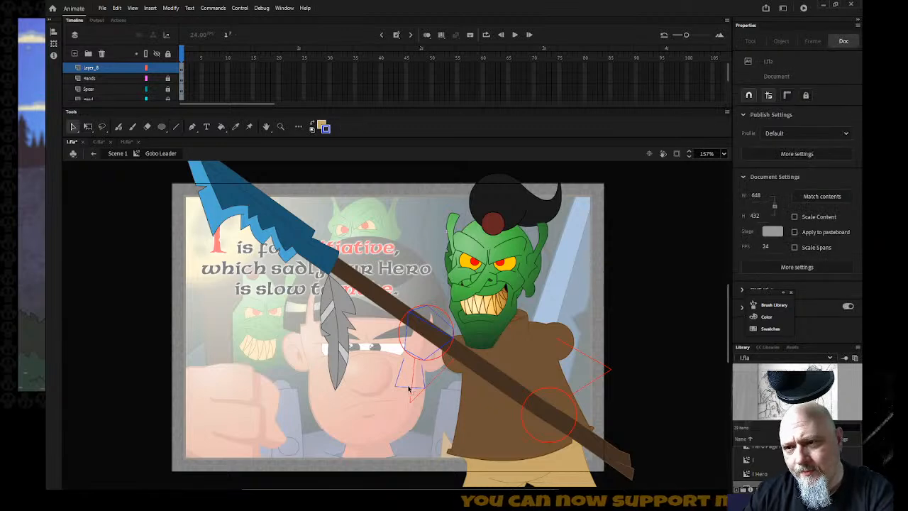
left_click_drag(407, 389, 407, 393)
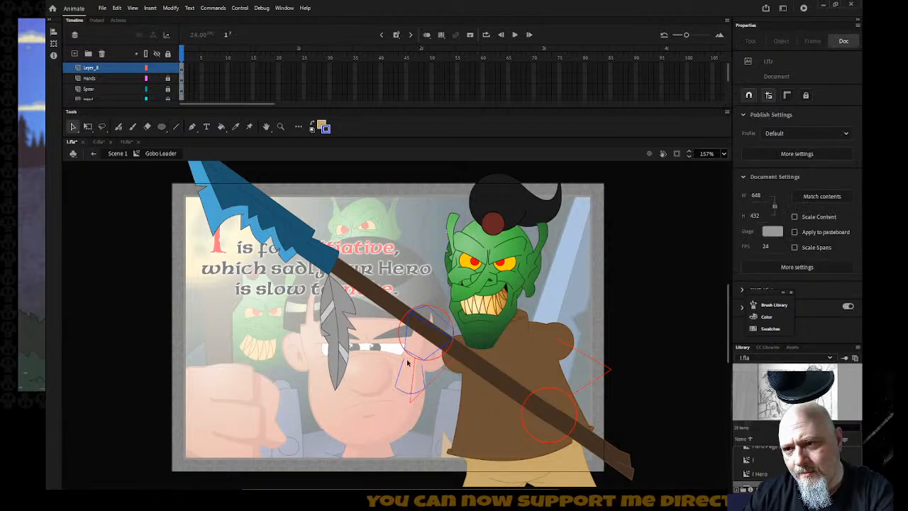
key("n")
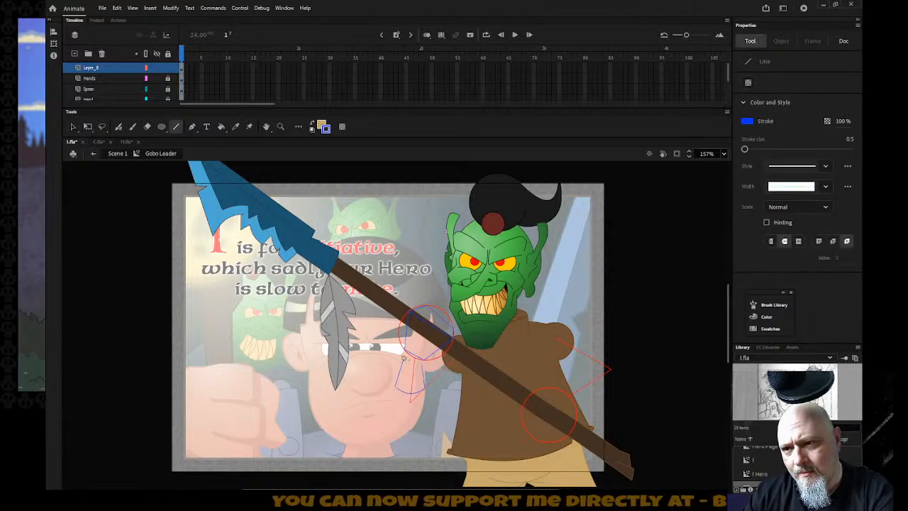
key("v")
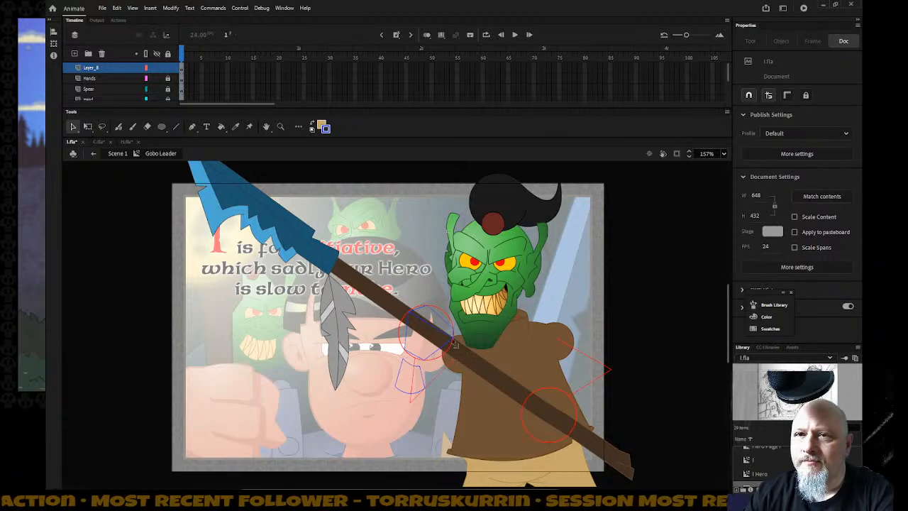
Toggle the visibility of the Head layer and Layer_6 to check which one holds the red arm guide lines
scroll(156, 80, "down", 1)
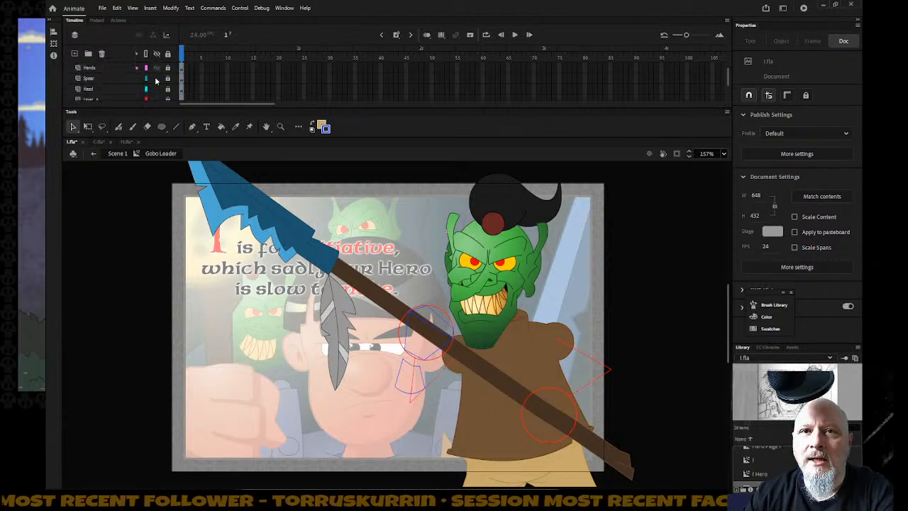
scroll(156, 80, "down", 1)
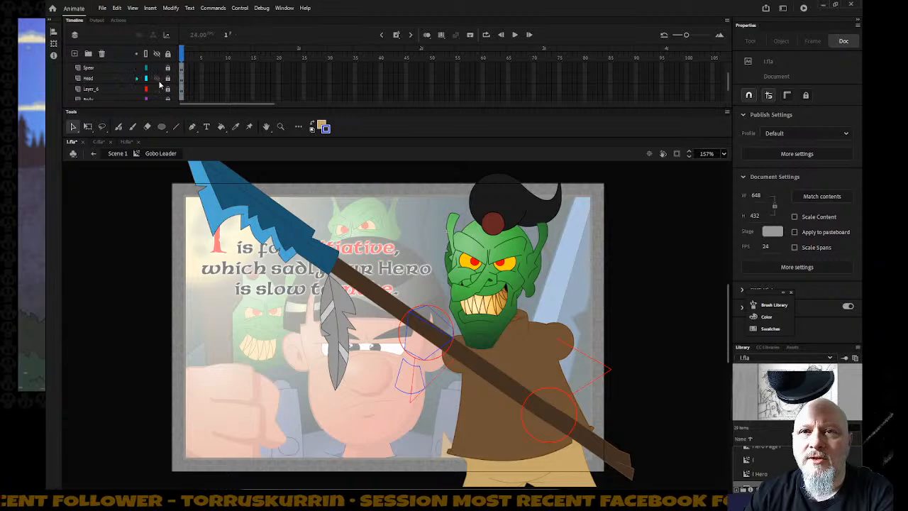
left_click(157, 79)
left_click(158, 78)
left_click(157, 89)
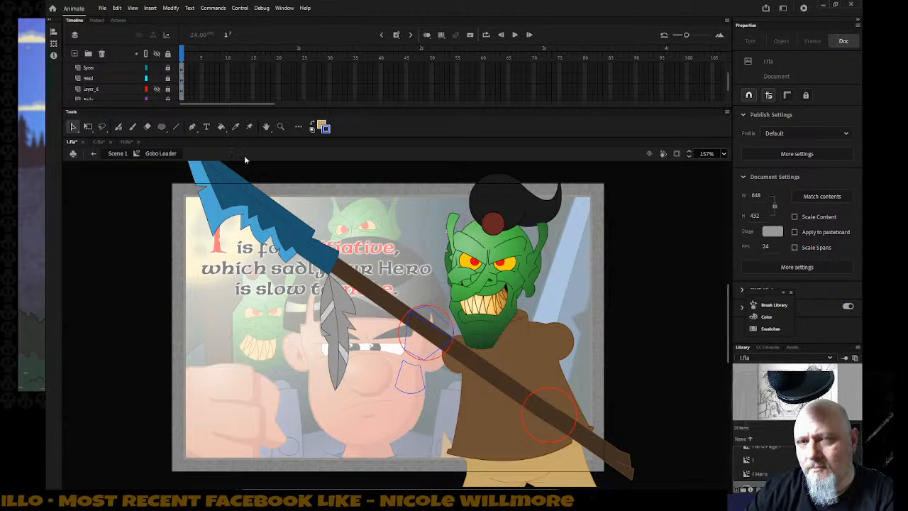
left_click(156, 89)
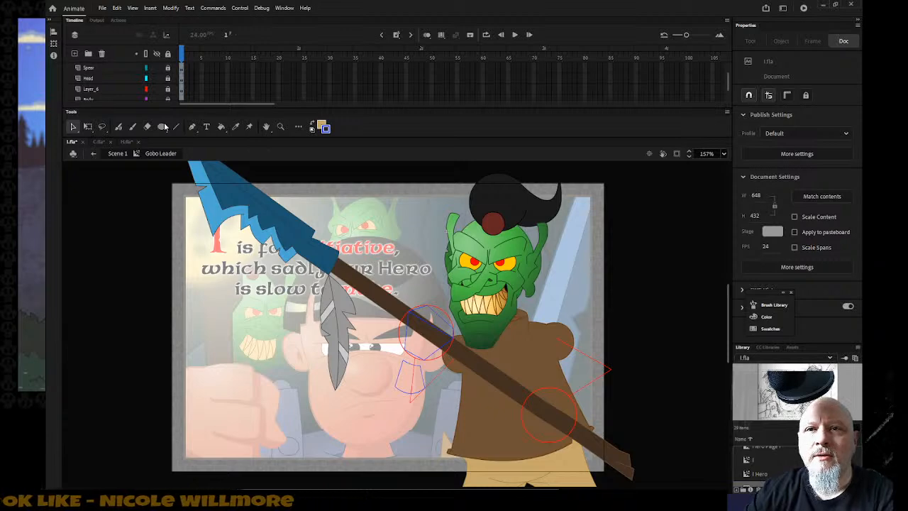
Draw a small blue circle with no fill over the hero's raised fist using the Oval tool
left_click(162, 127)
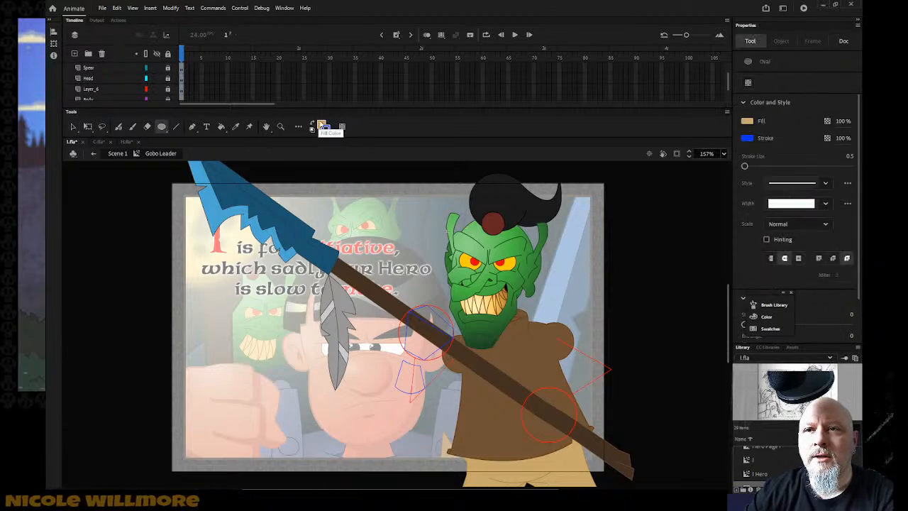
left_click(321, 124)
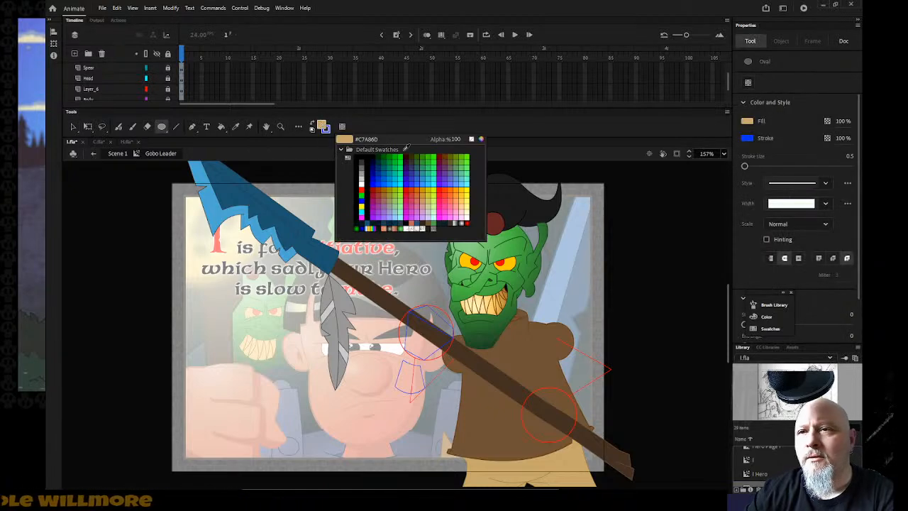
left_click(473, 142)
left_click_drag(261, 374, 282, 394)
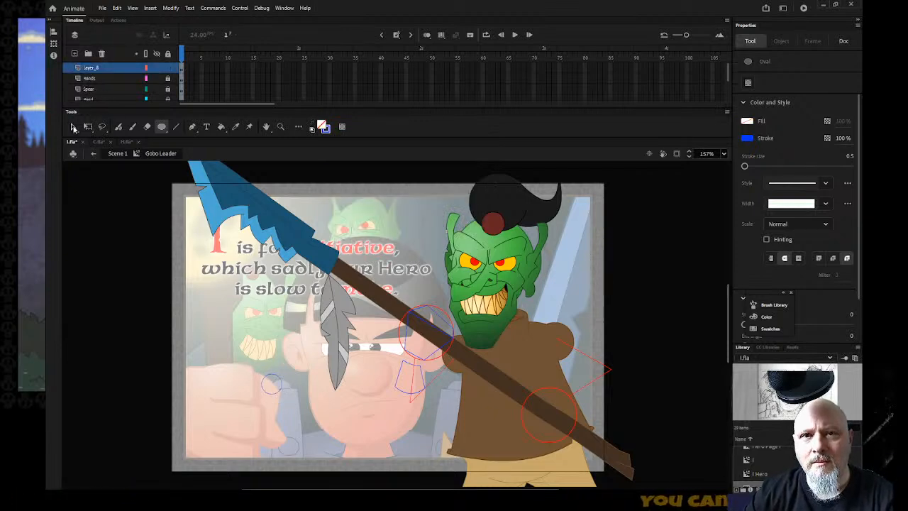
Move the blue circle onto the tapered shape's lower end, scale it to 41.7 wide and high, and nudge it to X -75.4, Y 209.85
left_click(73, 126)
left_click(273, 380)
left_click_drag(272, 381, 411, 390)
key("q")
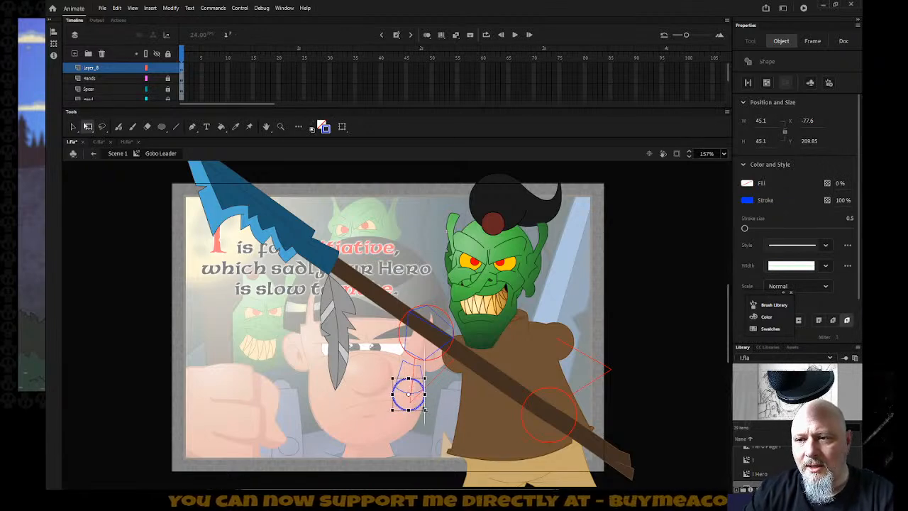
left_click_drag(417, 407, 423, 410)
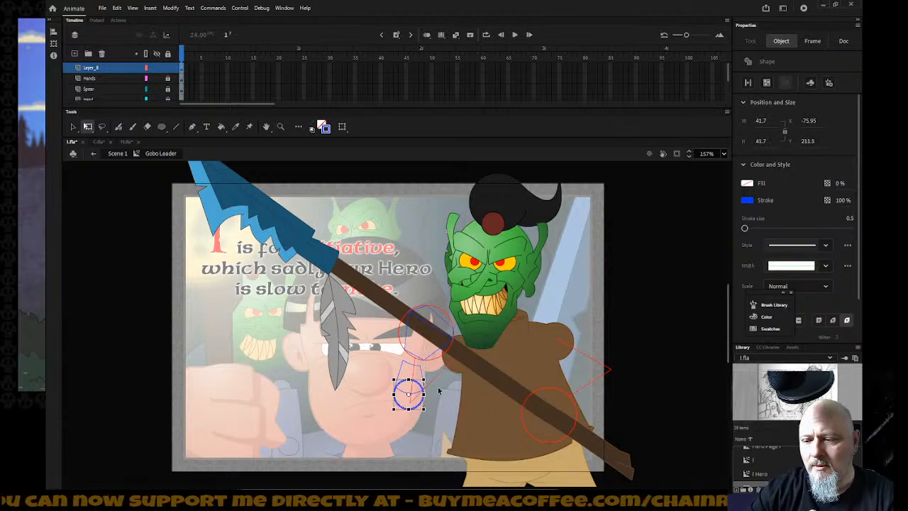
key("Up")
key("Right")
key("Up")
key("Up")
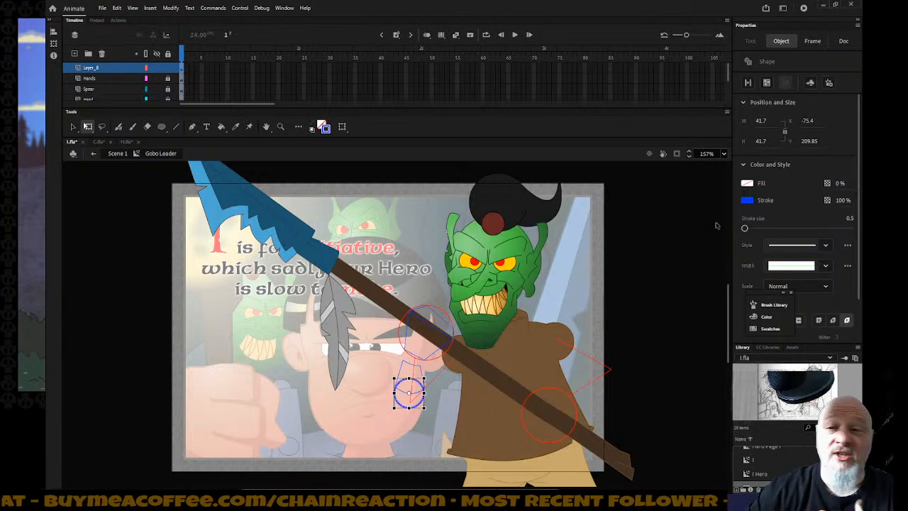
left_click(368, 394)
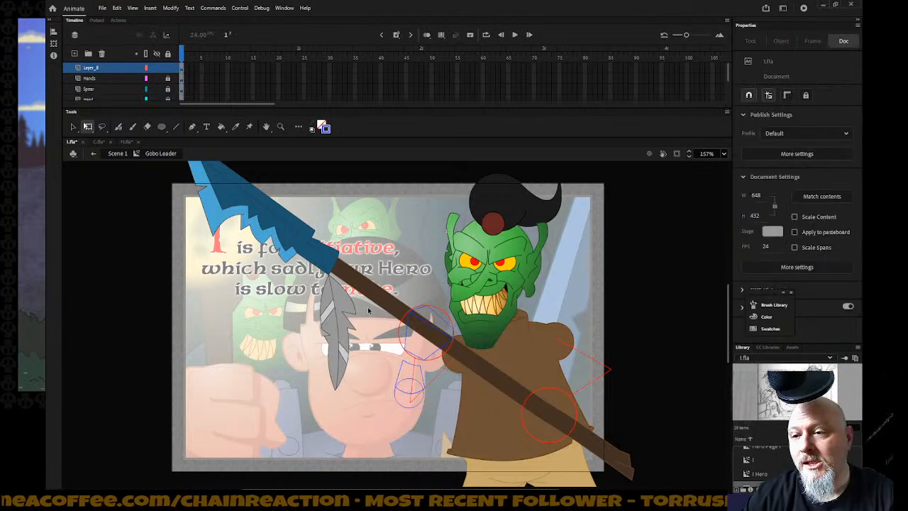
Draw a tiny unfilled blue circle about 12.45 wide and place it on the larger circle's lower edge at X -64.55, Y 244.85
left_click(162, 126)
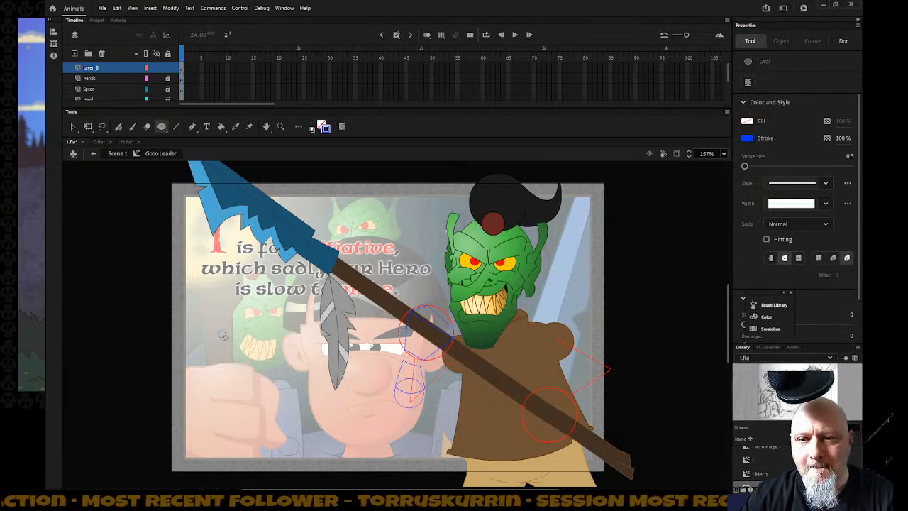
left_click(72, 126)
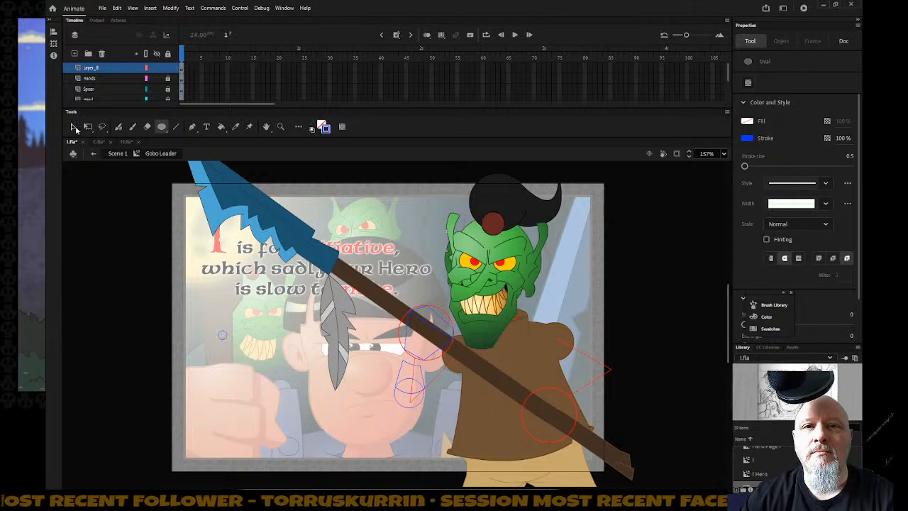
left_click(221, 335)
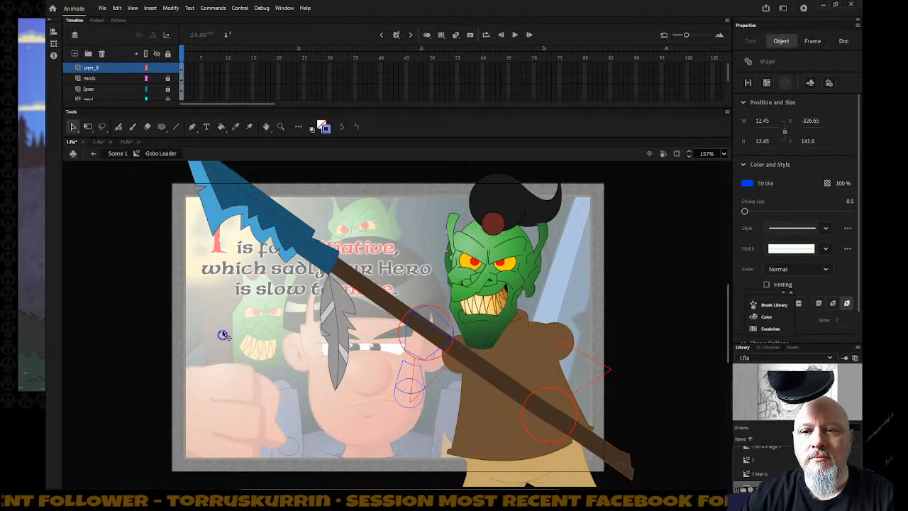
left_click_drag(222, 335, 406, 406)
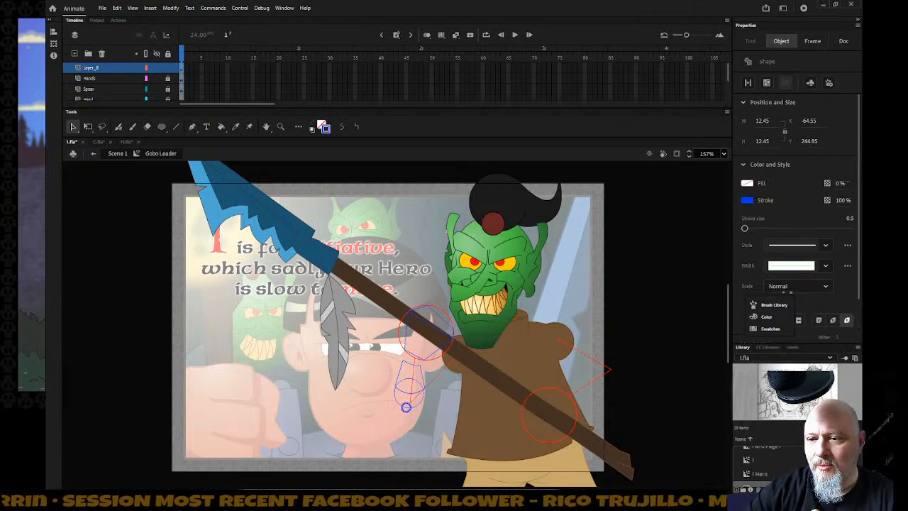
Nudge the tiny blue circle slightly along the larger circle's lower edge to X -65.65, Y 244.3
left_click_drag(405, 406, 405, 407)
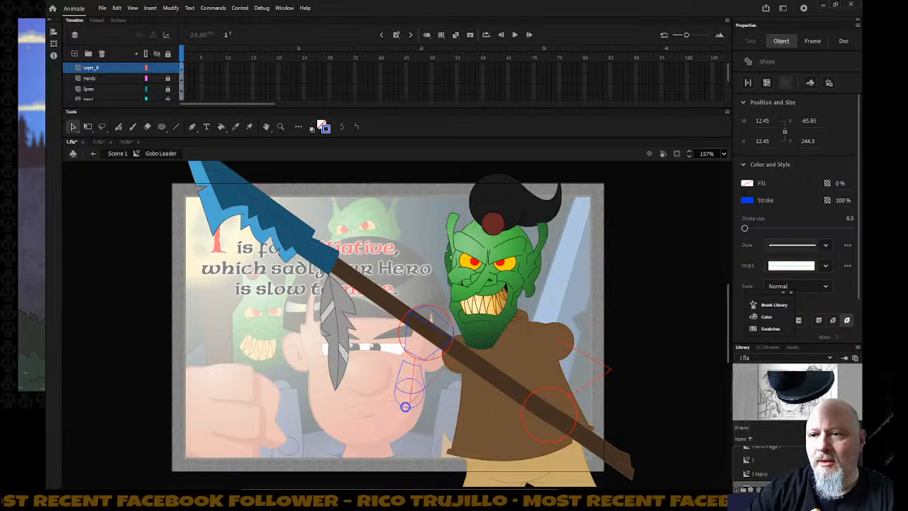
left_click(397, 410)
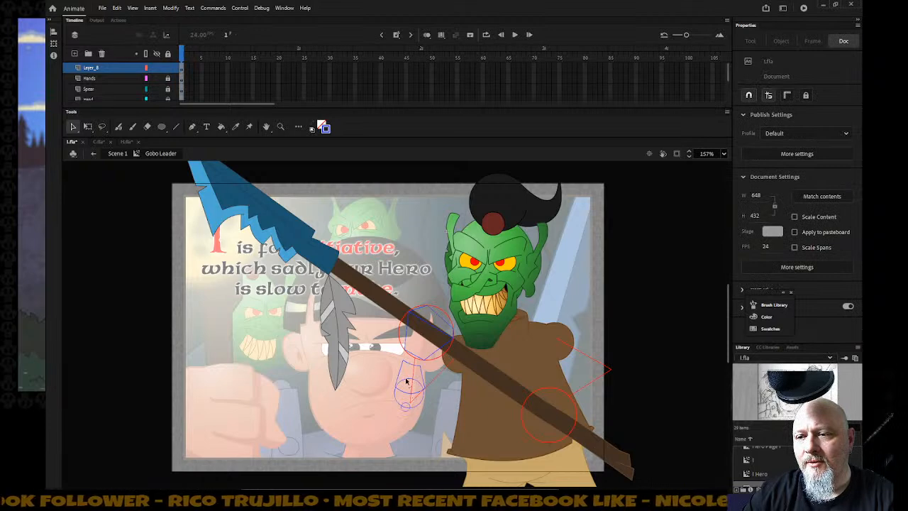
Delete the larger blue circle's upper arc where it overlaps the tapered shape in the Gobo Leader symbol
left_click(406, 381)
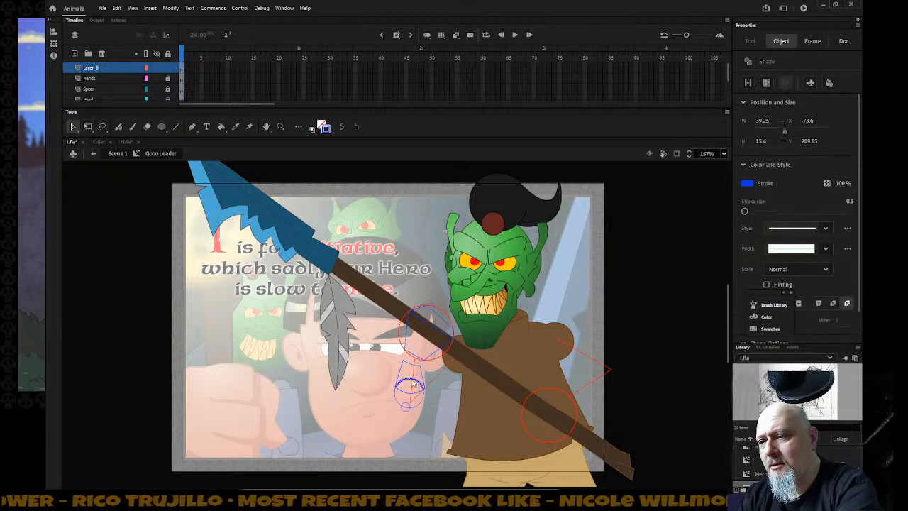
double_click(410, 384)
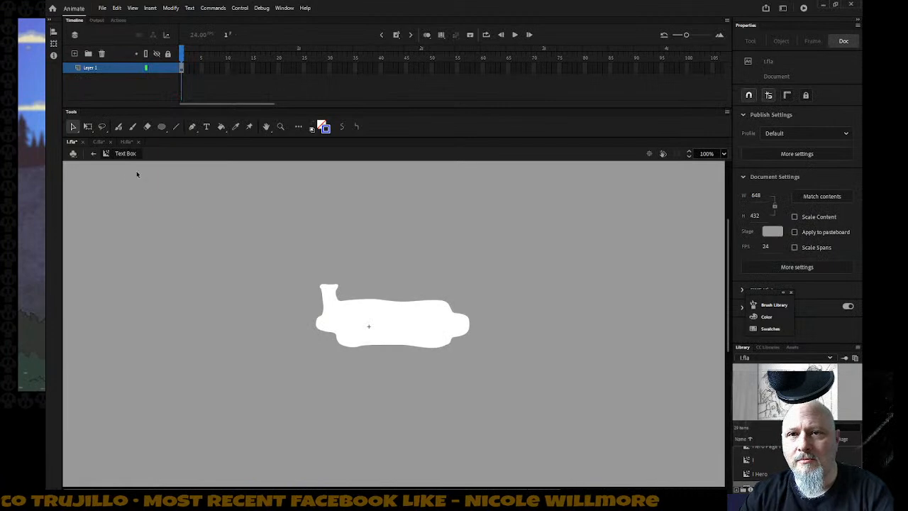
left_click(93, 153)
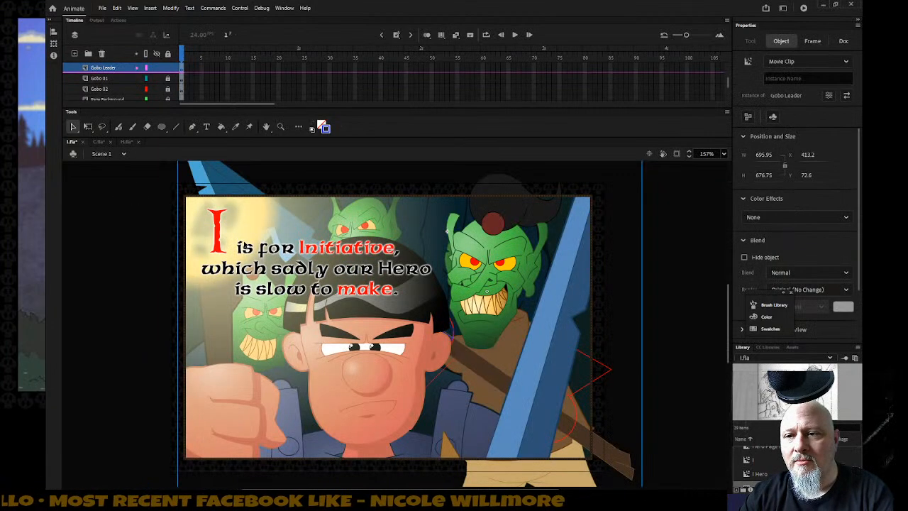
double_click(491, 328)
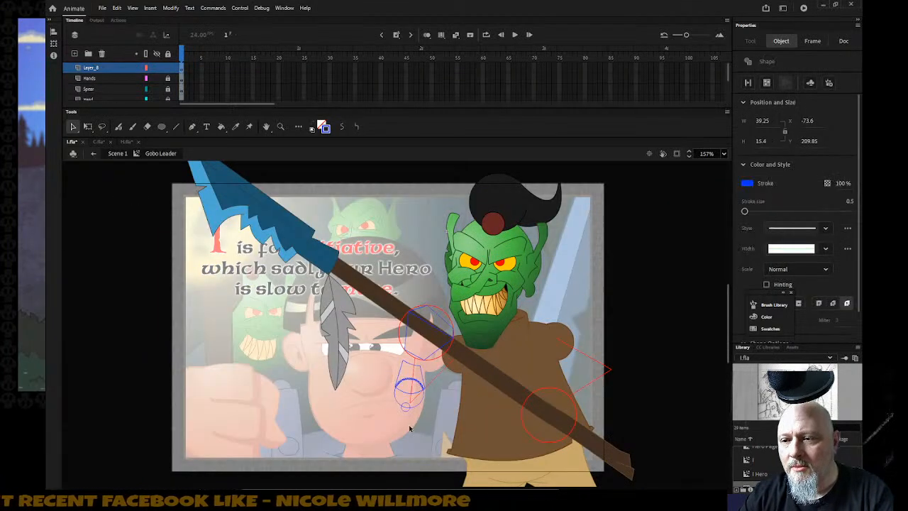
key("Delete")
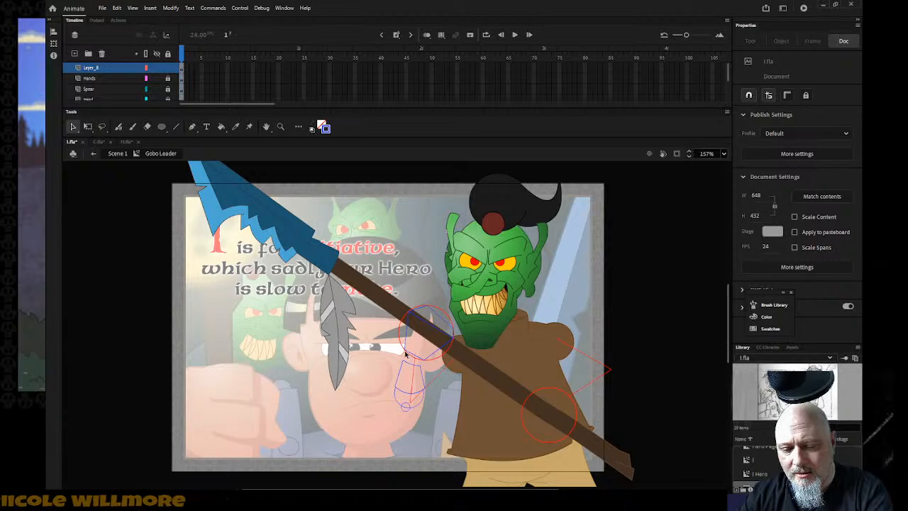
Activate the Line tool for adding straight strokes to the blue arm sketch
key("n")
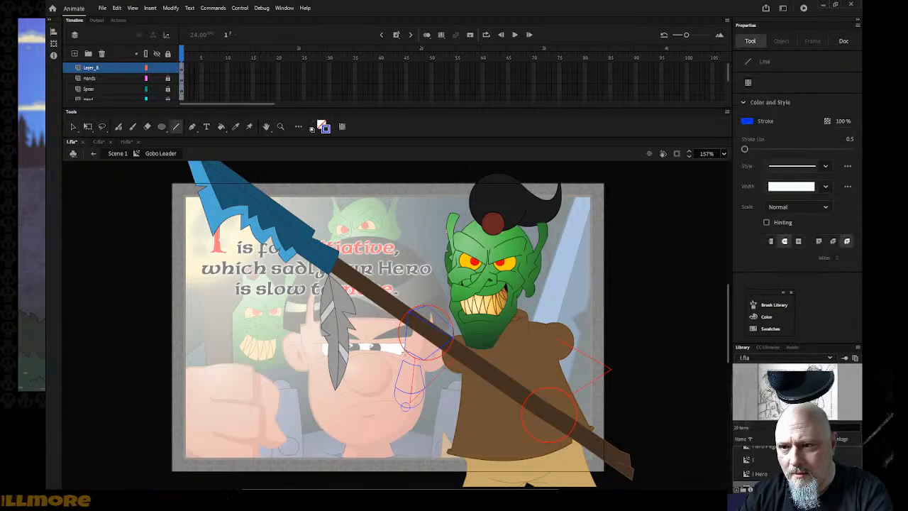